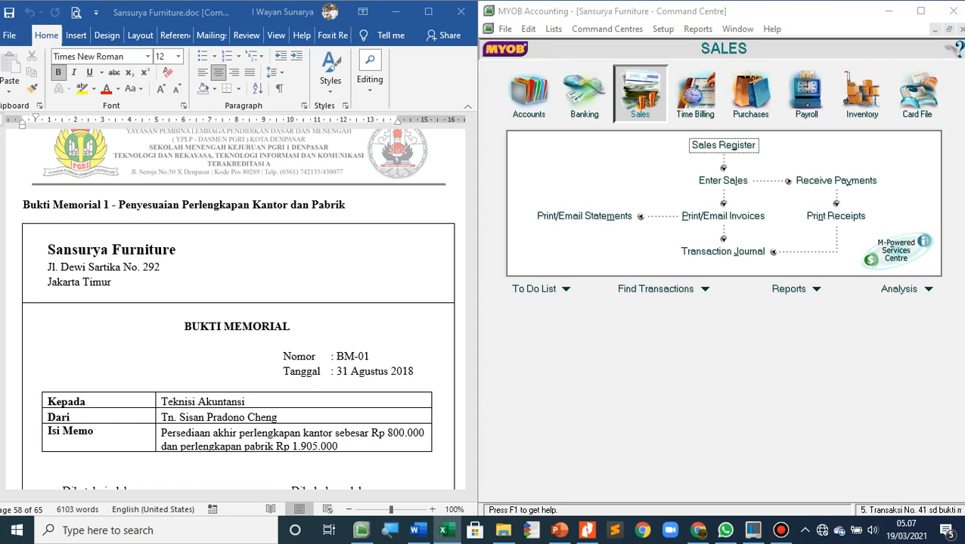
# Start a general journal entry numbered BM-01 and dated 31/08/2018
pyautogui.scroll(-2, 238, 308)
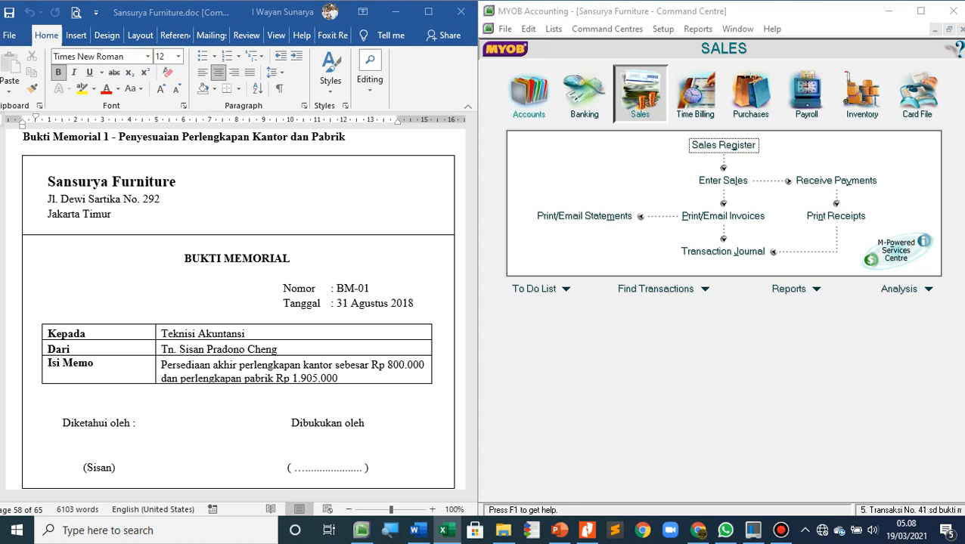
pyautogui.click(529, 94)
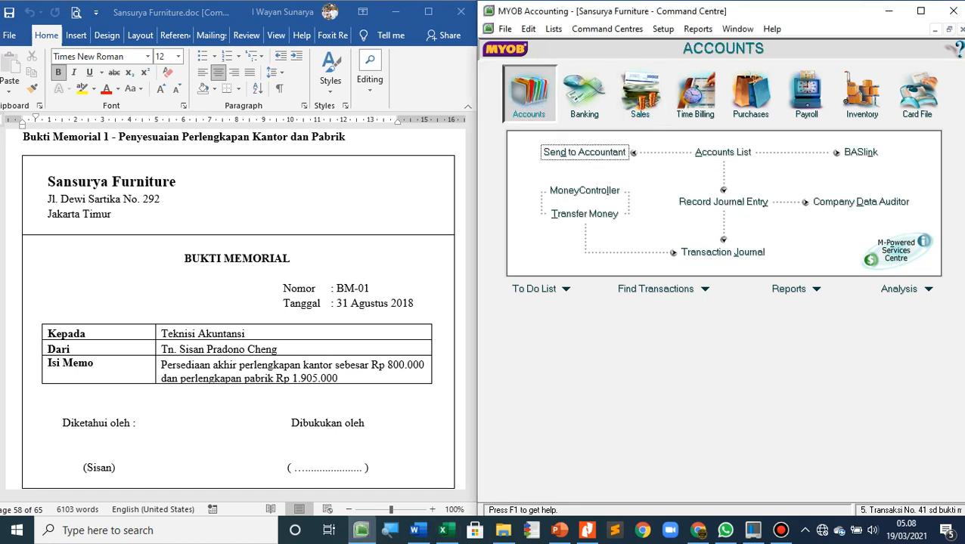
pyautogui.click(723, 202)
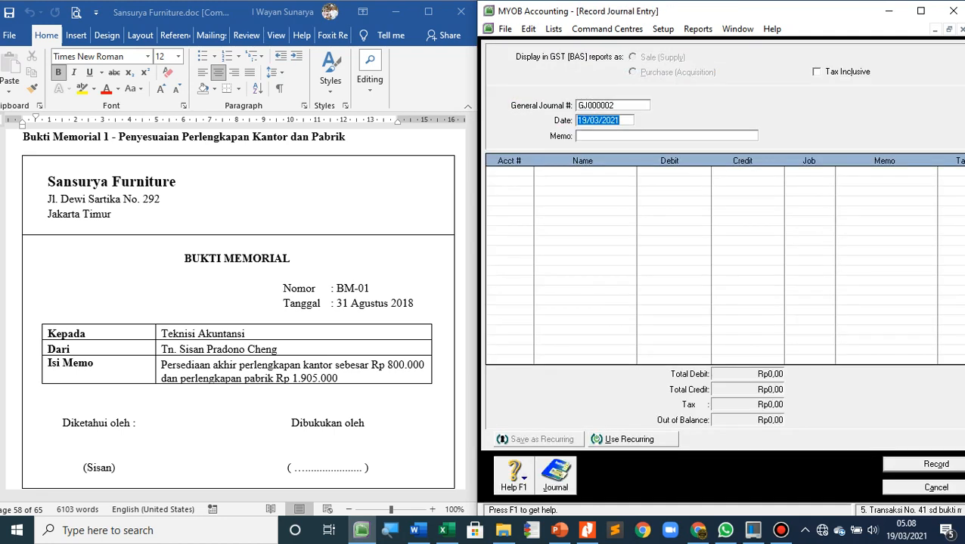
pyautogui.hotkey('shift', 'Tab')
pyautogui.write('BM-01')
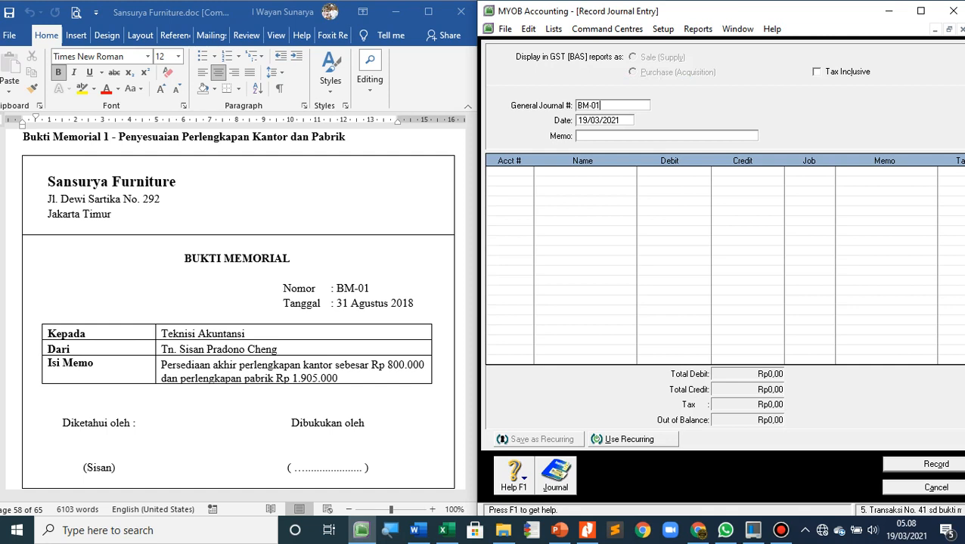
pyautogui.press('Tab')
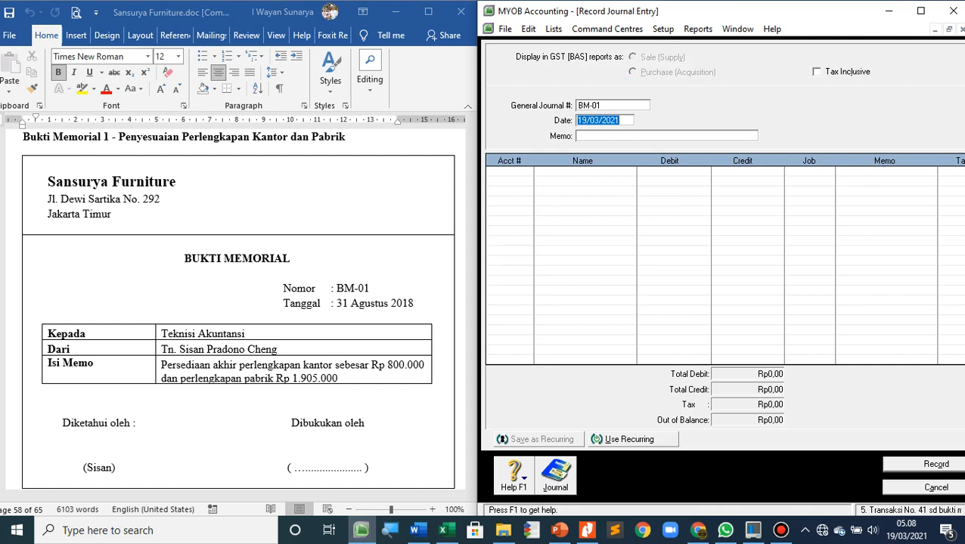
pyautogui.write('31/08/2018')
pyautogui.press('Tab')
# Enter "AJP-1 - Penyesuaian Perlengkapan Kantor & Pabrik" as the journal entry's memo
pyautogui.write('AJP')
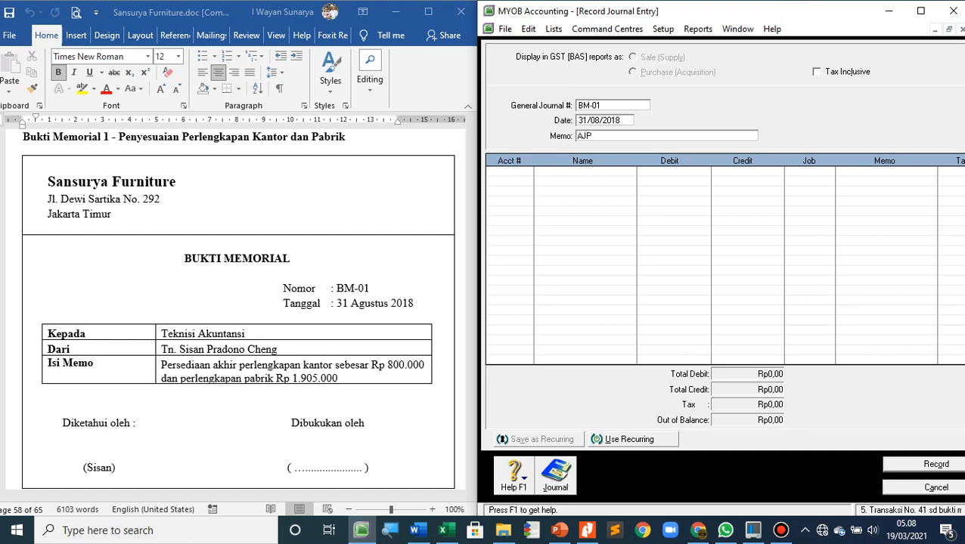
pyautogui.write('-1 - Penyesuaian Perlengkapa')
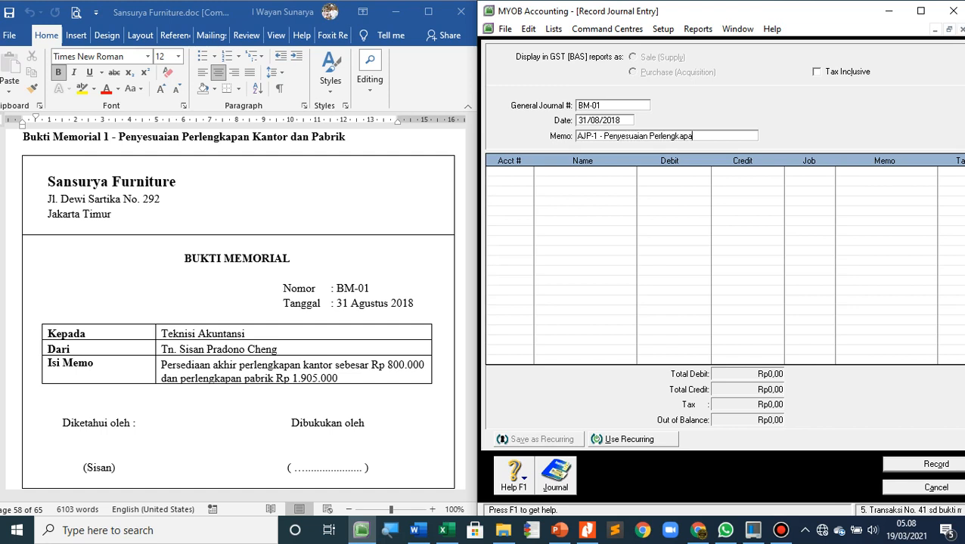
pyautogui.write('n Kantor & Pabrik')
pyautogui.press('Tab')
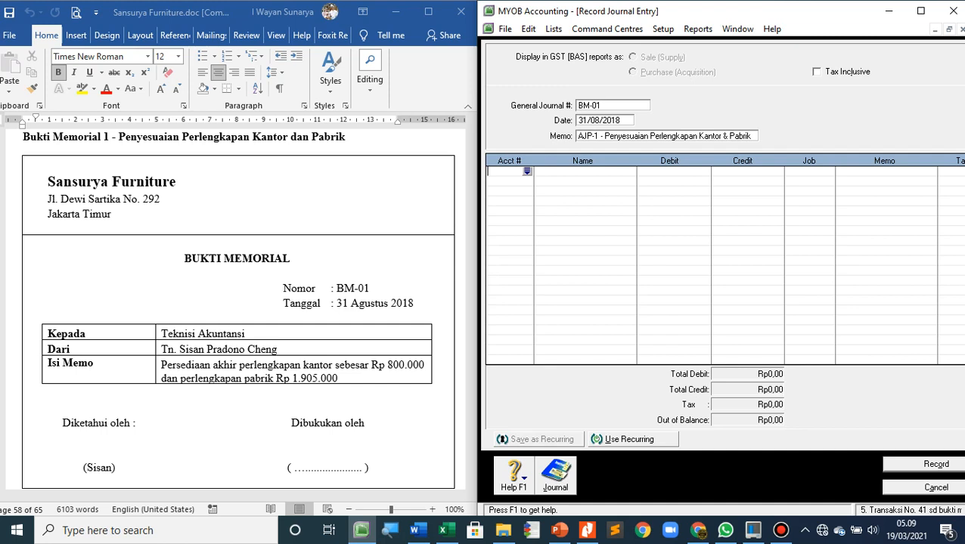
# Open the Accounts List and select the Factory Supplies asset account
pyautogui.click(418, 531)
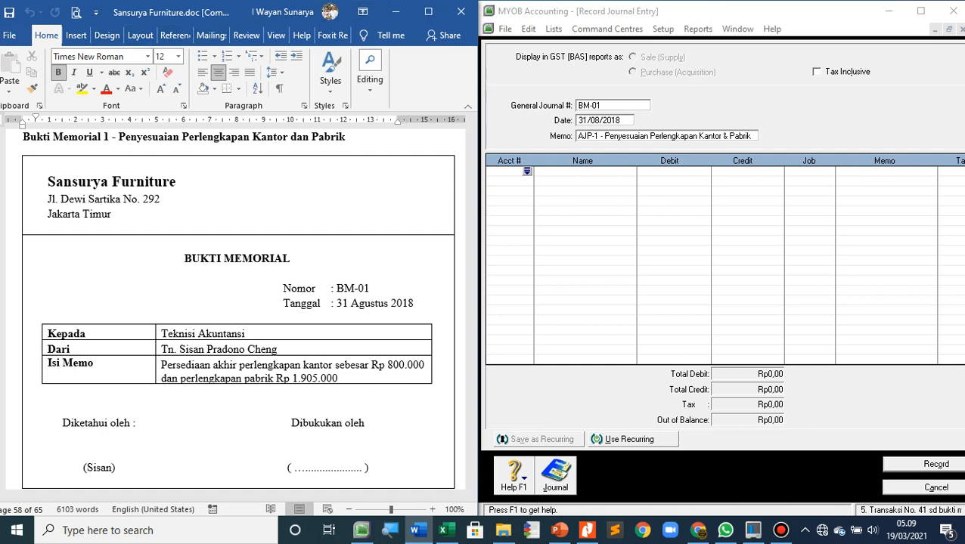
pyautogui.click(607, 28)
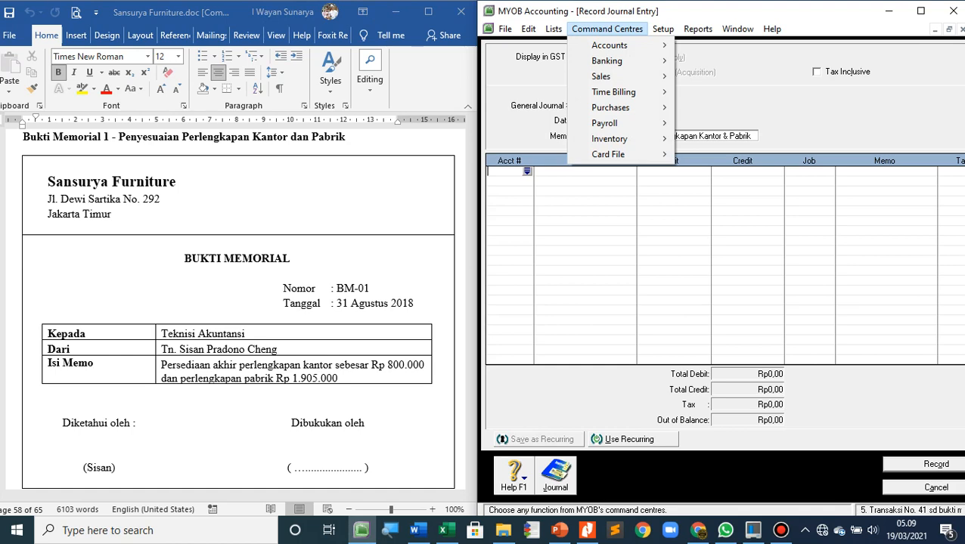
pyautogui.press('Down')
pyautogui.press('Right')
pyautogui.press('Down')
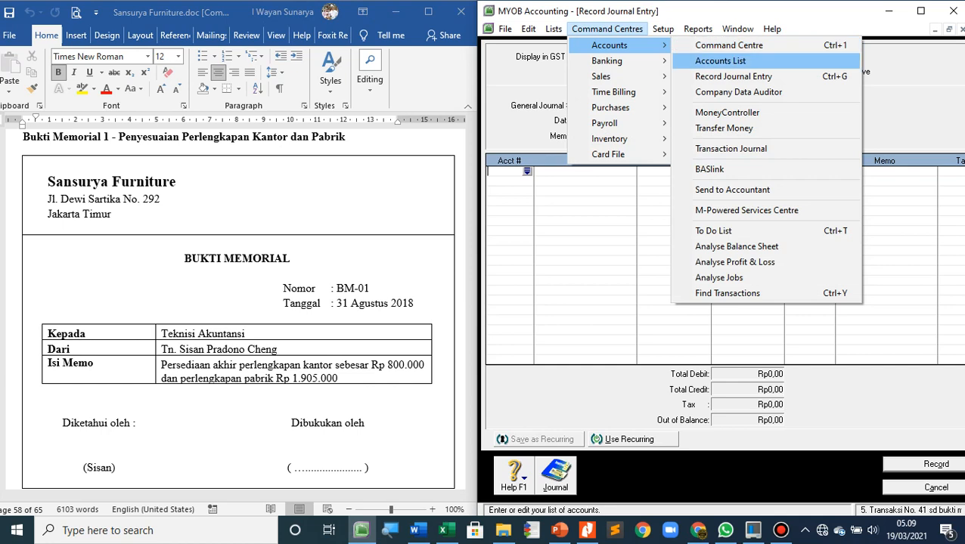
pyautogui.press('Return')
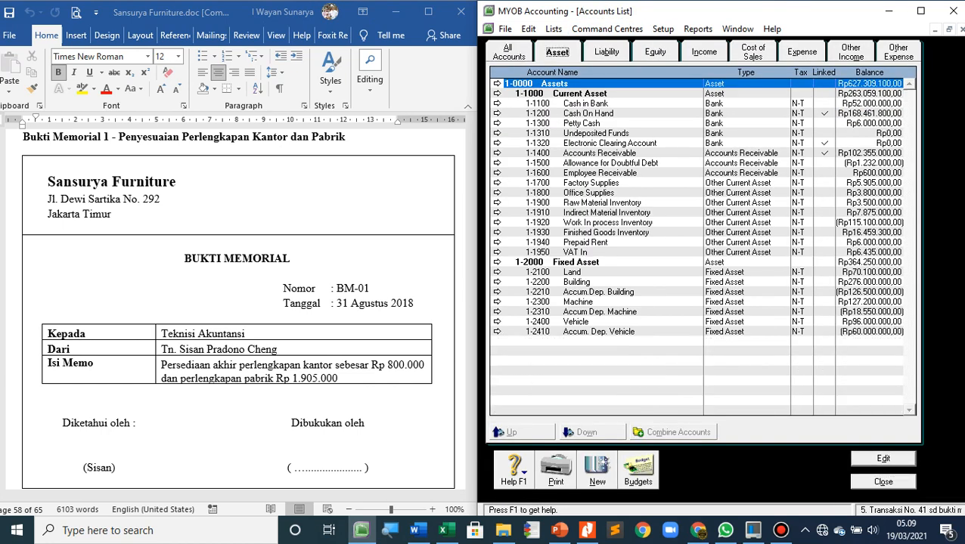
pyautogui.click(591, 183)
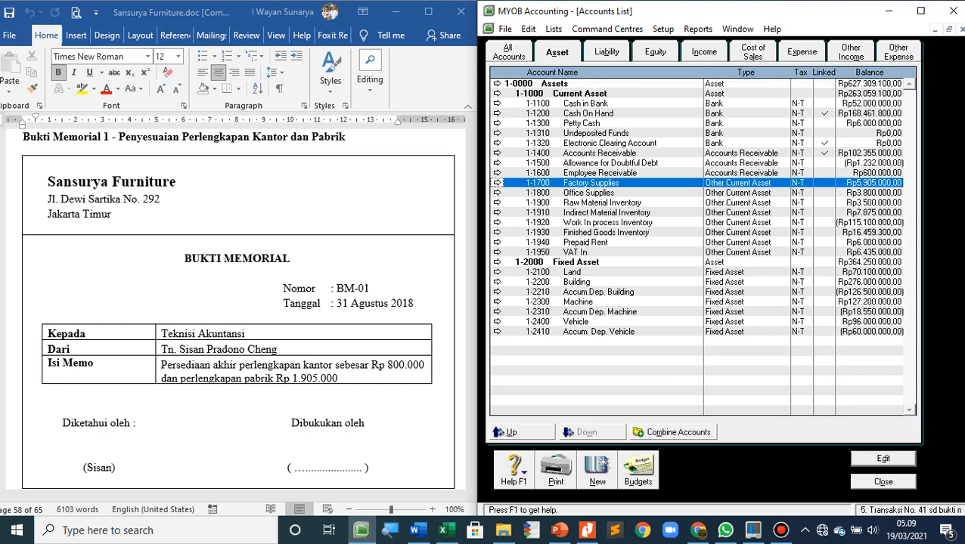
# Switch to the Word document and set the font size to 22 on the empty line below the memo form
pyautogui.click(242, 261)
pyautogui.scroll(-3, 242, 302)
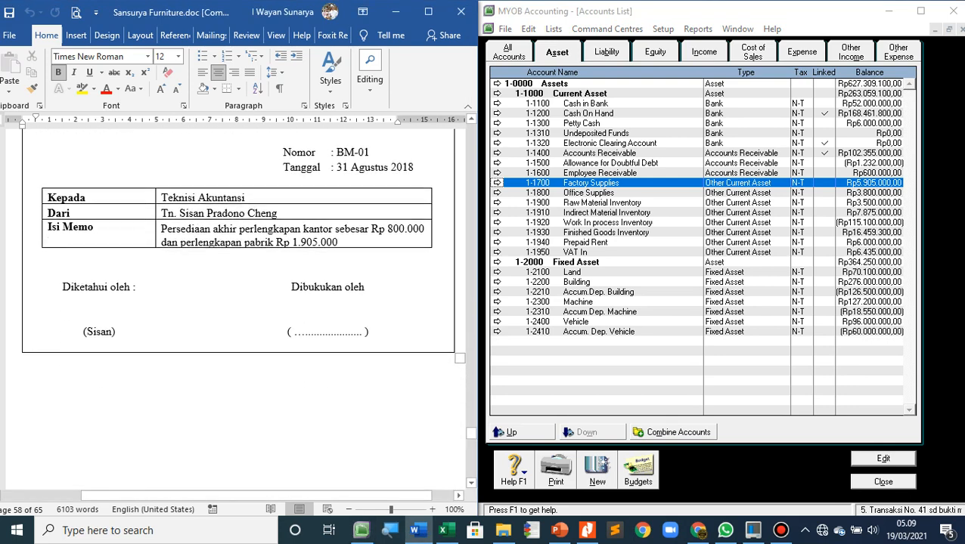
pyautogui.scroll(-2, 242, 303)
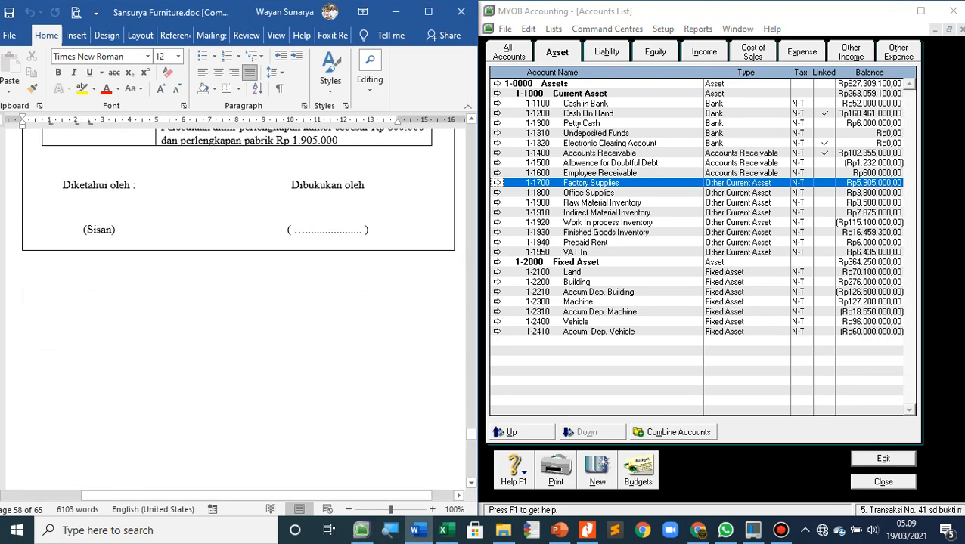
pyautogui.click(178, 57)
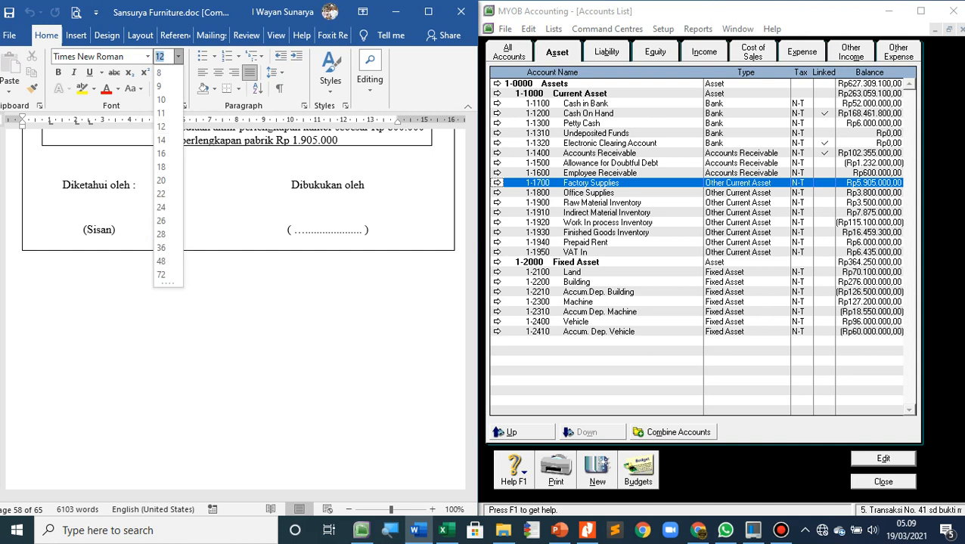
pyautogui.click(160, 193)
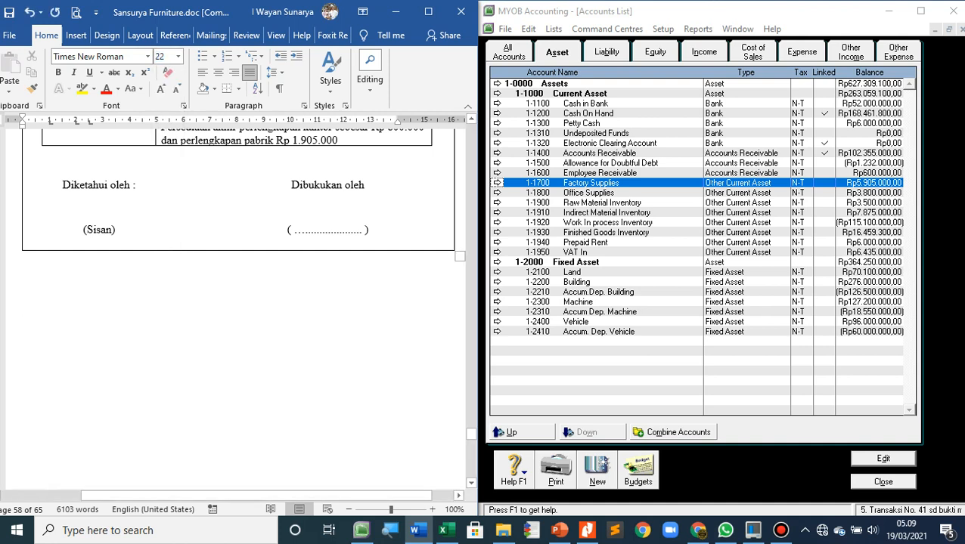
# Write the opening balance line "Saldo awal Factory Suppplies = Rp 5.905.000" below the memo form
pyautogui.write('S')
pyautogui.write('aldo')
pyautogui.press('BackSpace')
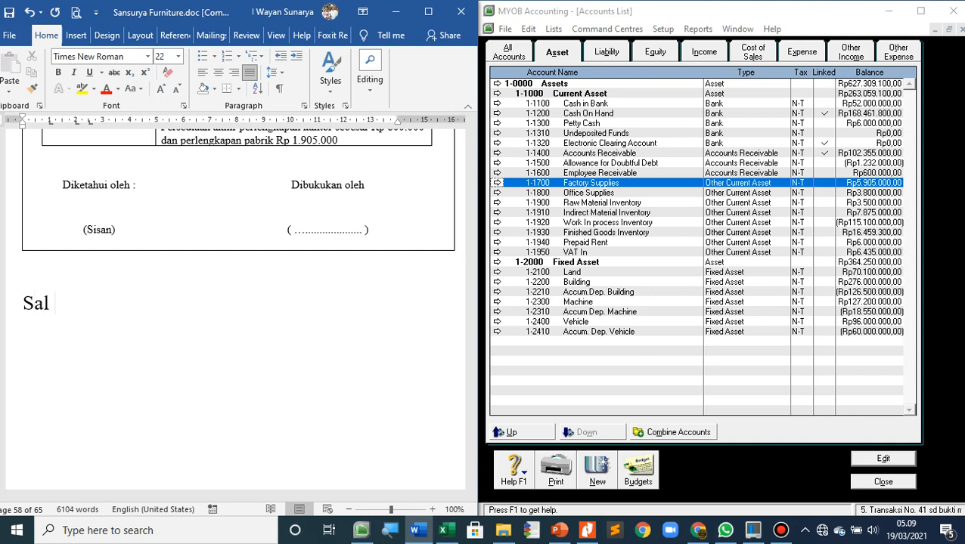
pyautogui.write('do awal ')
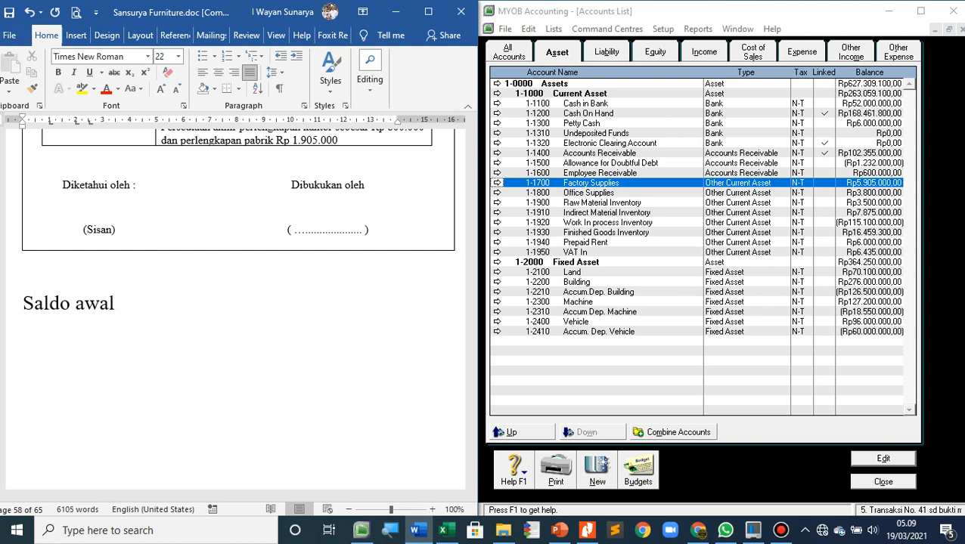
pyautogui.write('Factory S')
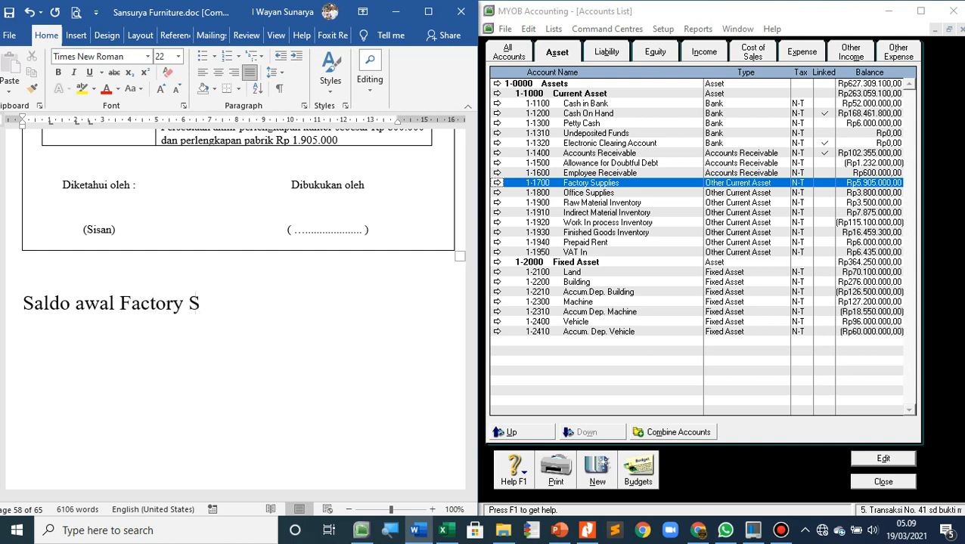
pyautogui.write('uppplie')
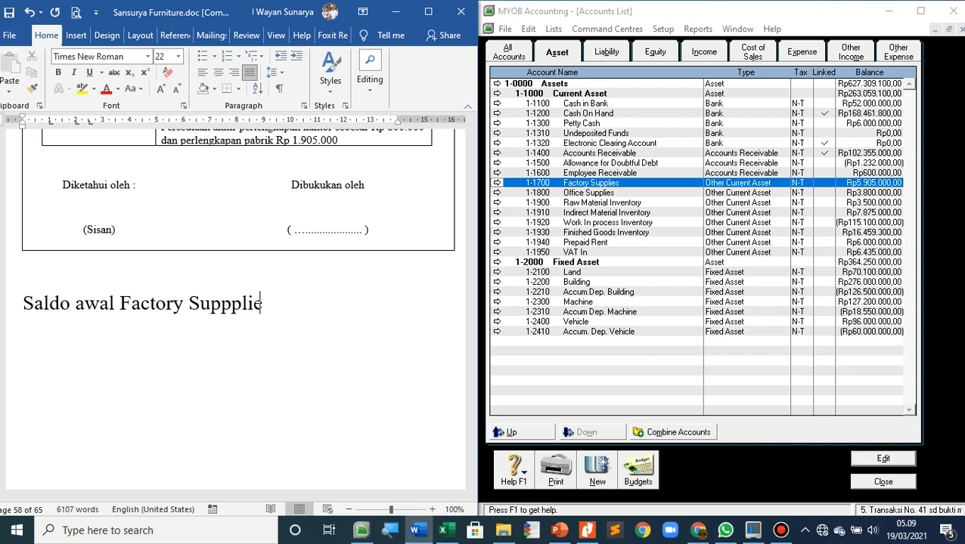
pyautogui.write('s =   Rp')
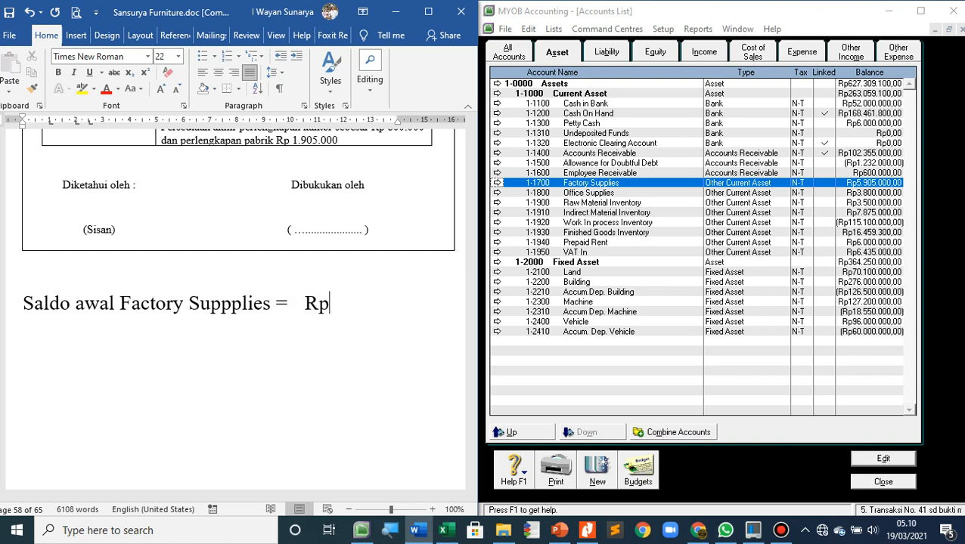
pyautogui.write(' 5.905.000')
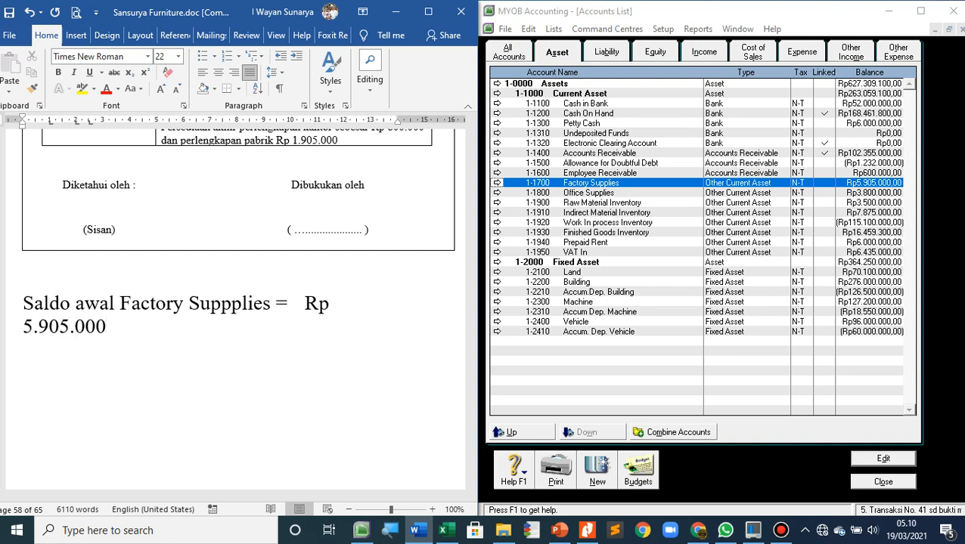
# Reduce the font size of the opening balance line to 19
pyautogui.click(72, 303)
pyautogui.press('Left')
pyautogui.press('Left')
pyautogui.press('Left')
pyautogui.press('Left')
pyautogui.press('Left')
pyautogui.hotkey('shift', 'Down')
pyautogui.hotkey('shift', 'Down')
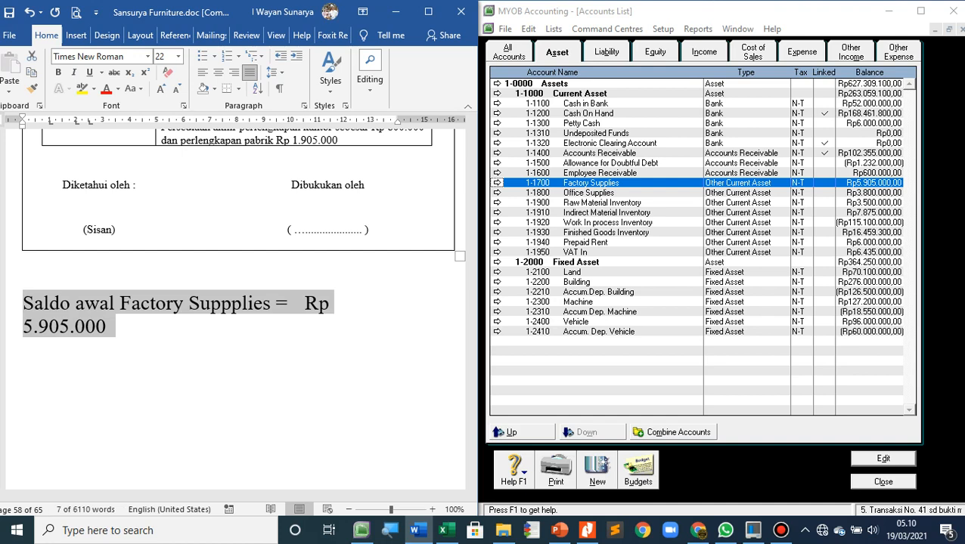
pyautogui.hotkey('ctrl', '[')
pyautogui.hotkey('ctrl', '[')
pyautogui.hotkey('ctrl', '[')
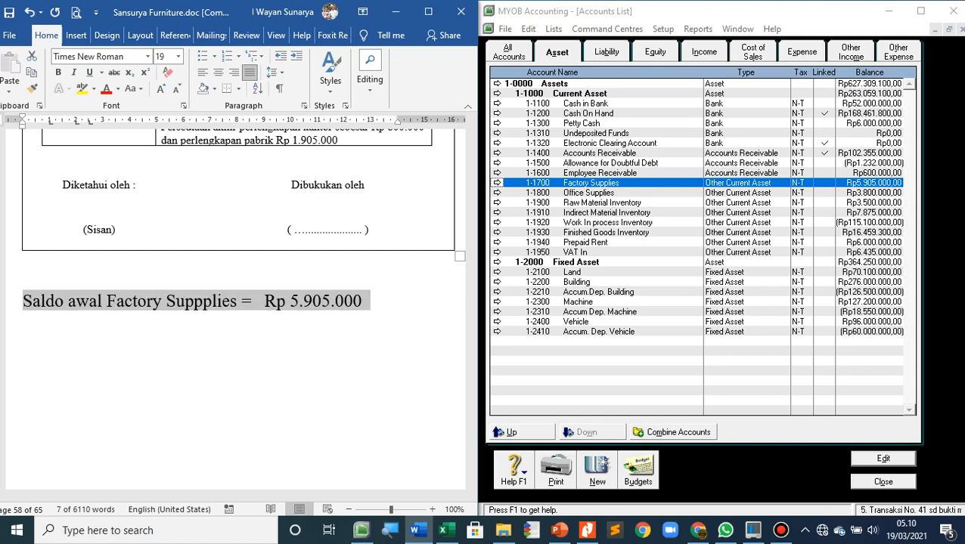
pyautogui.click(364, 302)
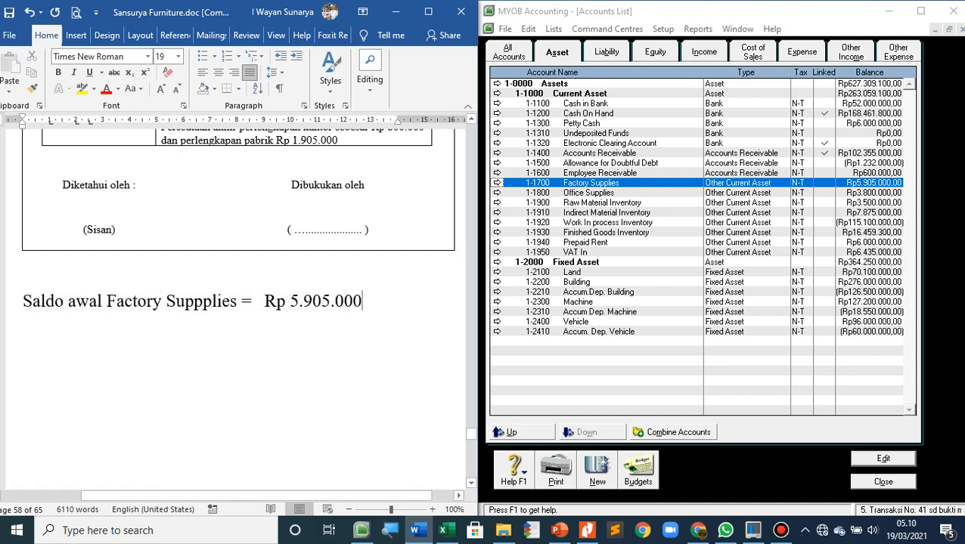
# Add a second line starting with "Saldo akhir" and copy "Factory Suppplies =" into it from the line above
pyautogui.scroll(4, 238, 302)
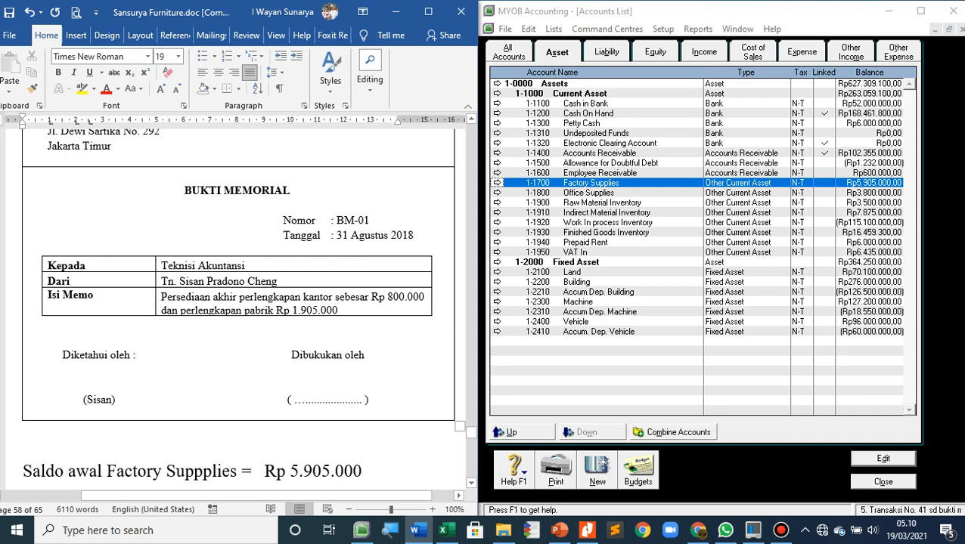
pyautogui.scroll(-2, 243, 303)
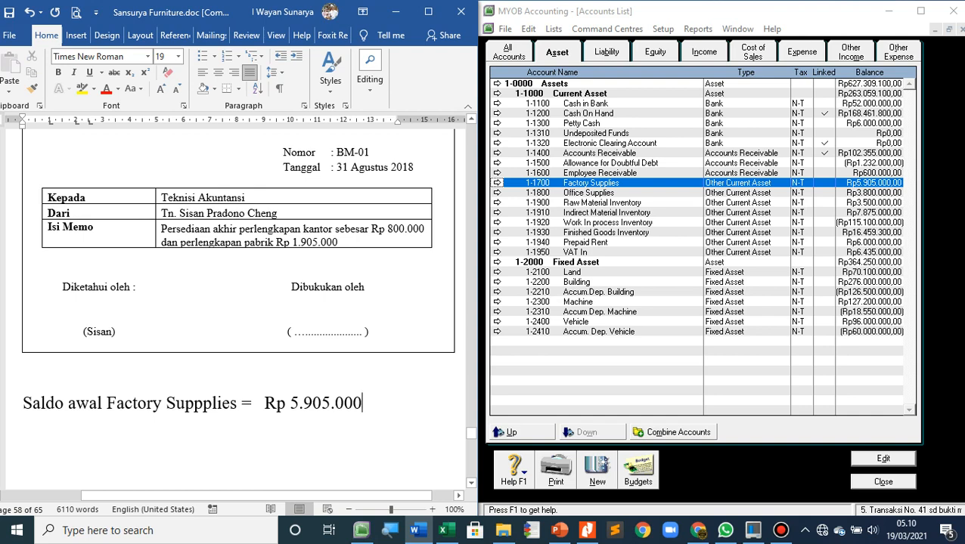
pyautogui.press('Return')
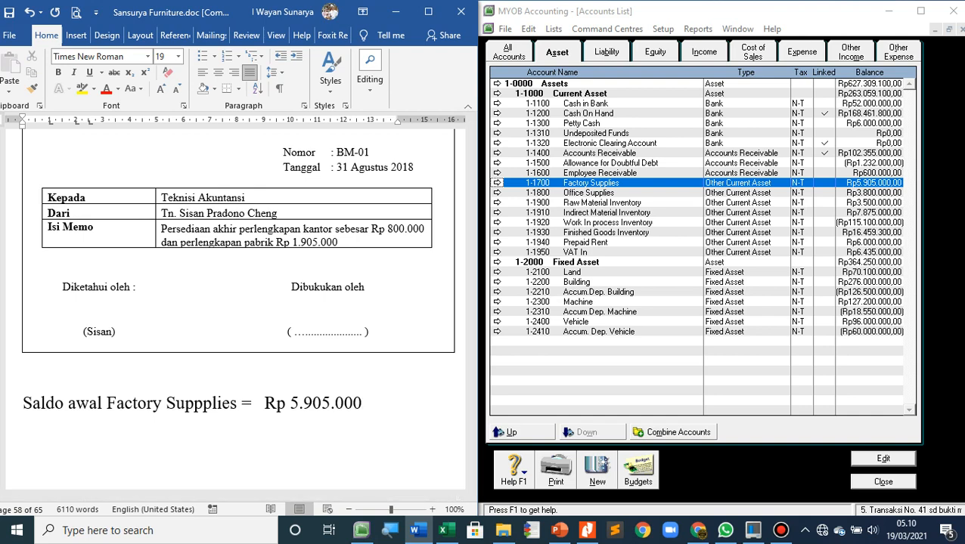
pyautogui.write('Saldo a')
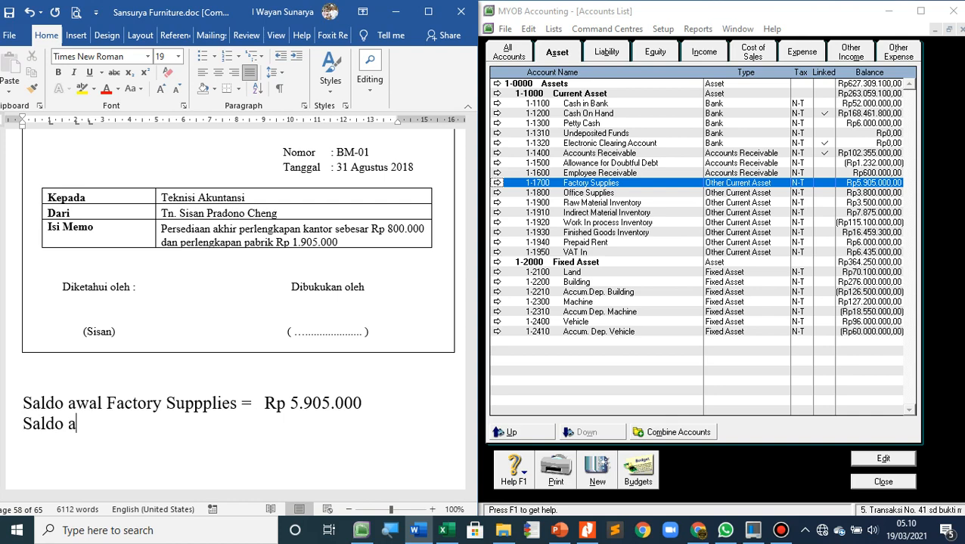
pyautogui.write('khir')
pyautogui.moveTo(106, 403); pyautogui.dragTo(251, 403)
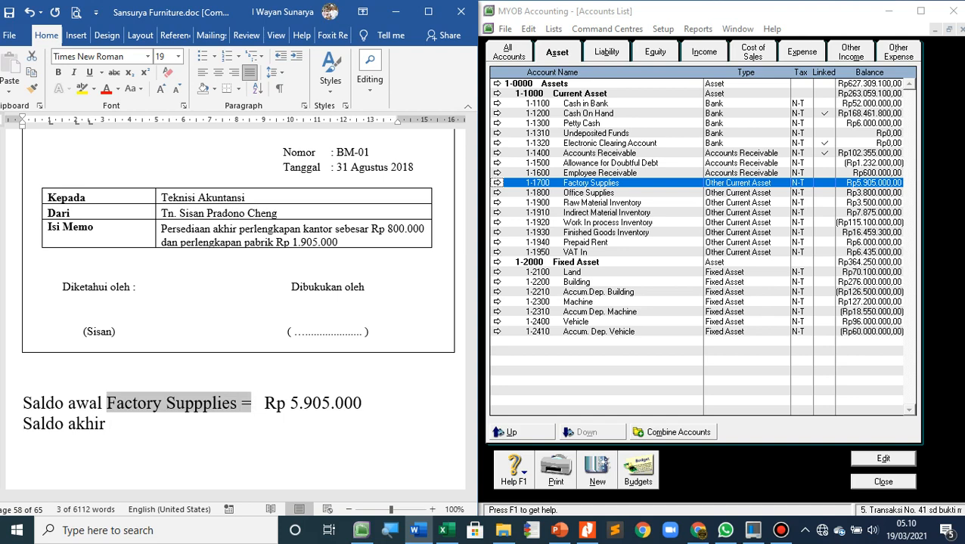
pyautogui.hotkey('ctrl', 'c')
pyautogui.click(112, 423)
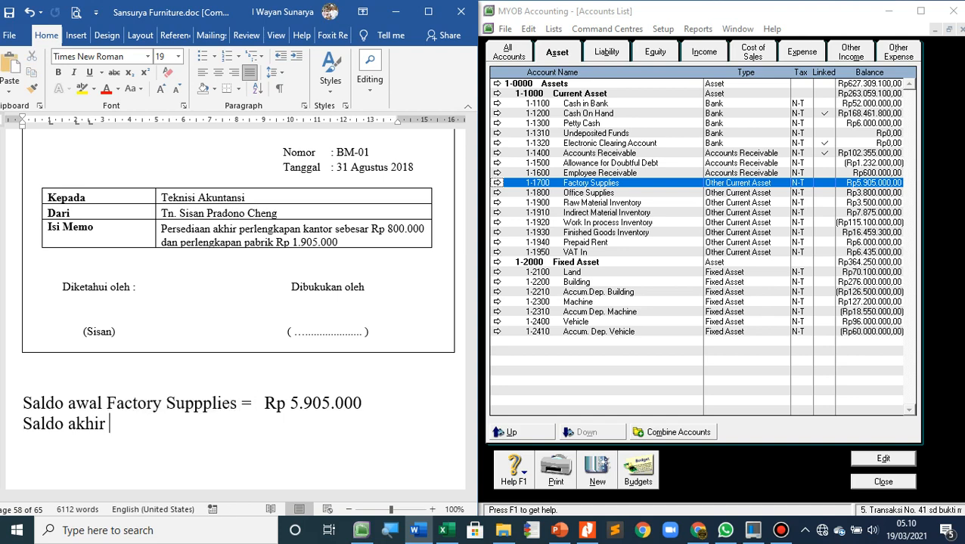
pyautogui.hotkey('ctrl', 'v')
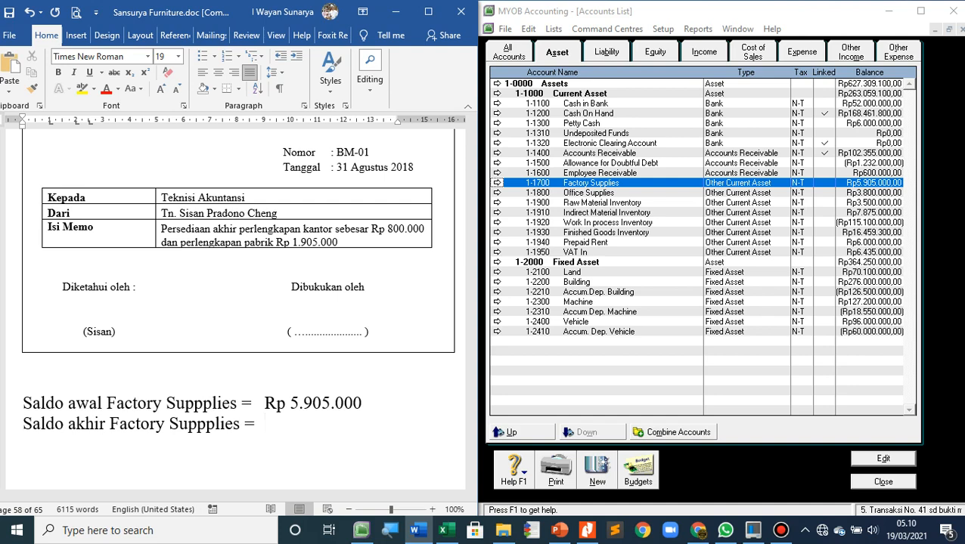
# Enter Rp 1.905.000 as the closing balance of Factory Supplies
pyautogui.write('Rp 1.905.000')
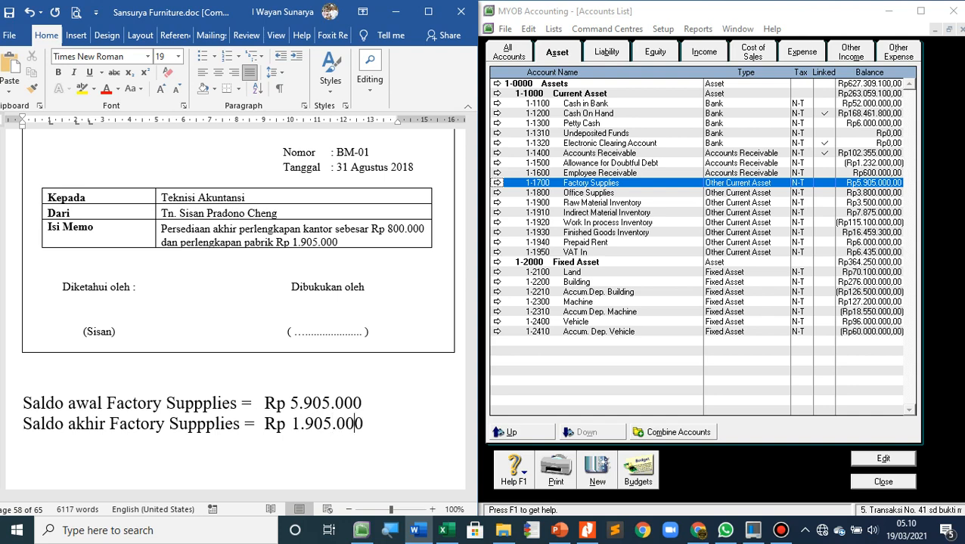
# Underline the closing balance amount "Rp 1.905.000" of Factory Supplies
pyautogui.hotkey('shift', 'Left')
pyautogui.moveTo(355, 424); pyautogui.dragTo(264, 424)
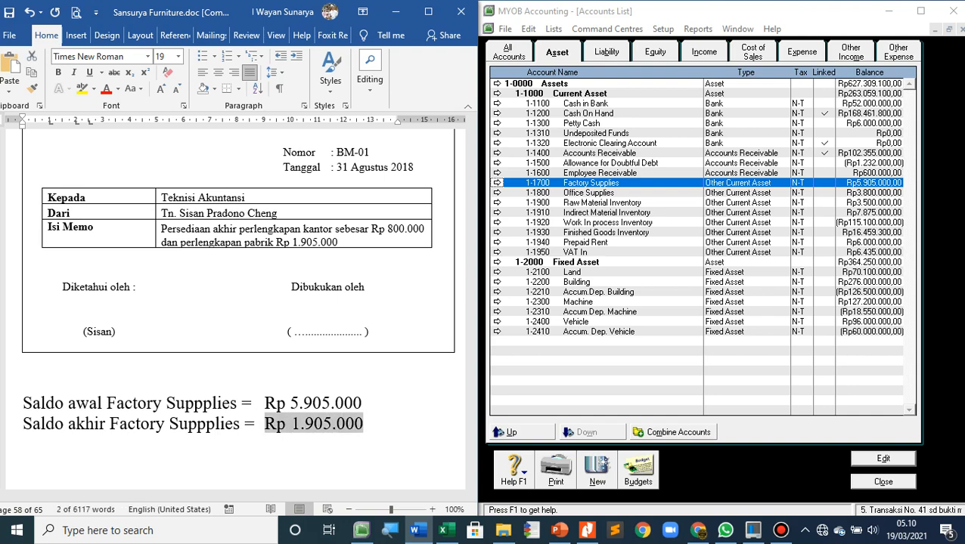
pyautogui.hotkey('ctrl', 'u')
pyautogui.click(363, 423)
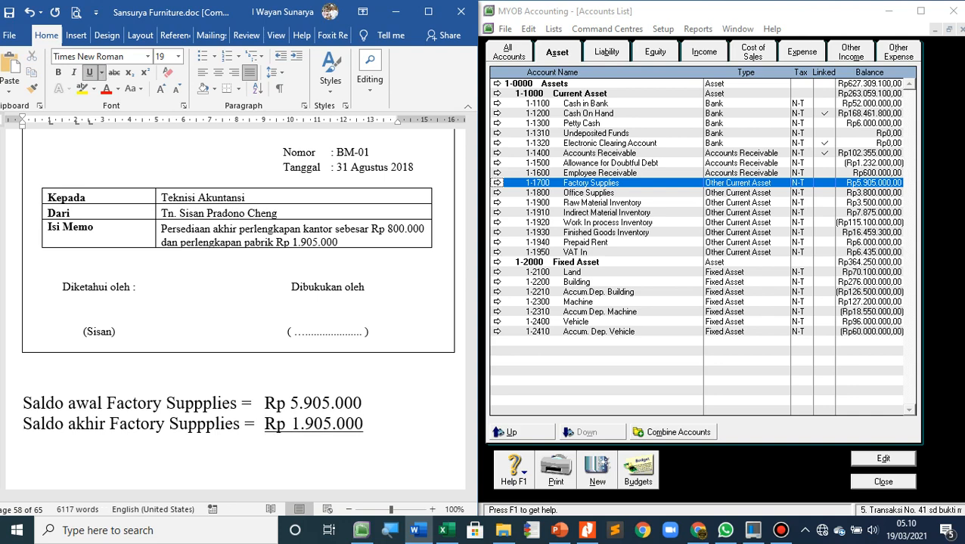
# Add a third line without underline reading "Selisih = Rp 4.000.000", with the equals sign and amount aligned under the lines above
pyautogui.hotkey('ctrl', 'u')
pyautogui.press('Return')
pyautogui.write('Selisih ')
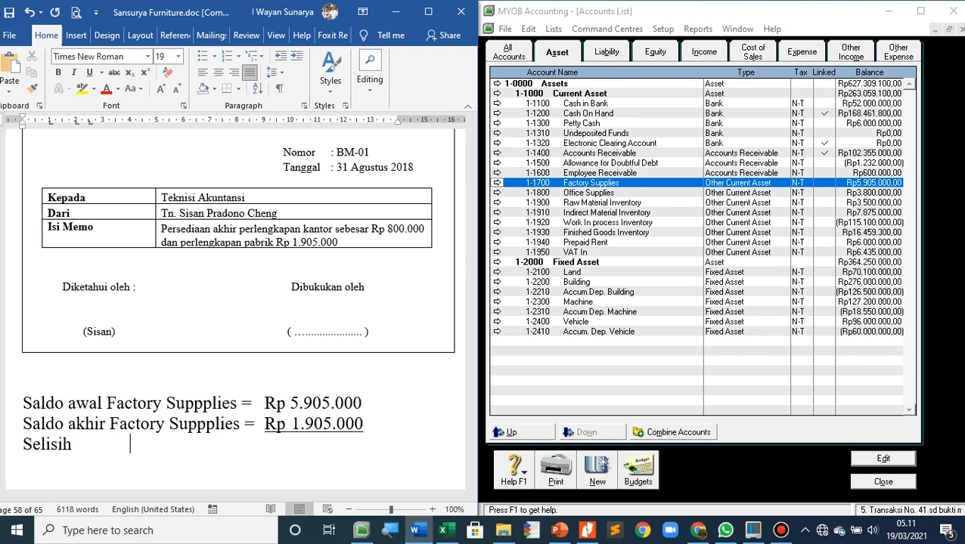
pyautogui.write('                                  =')
pyautogui.write('Rp 4.')
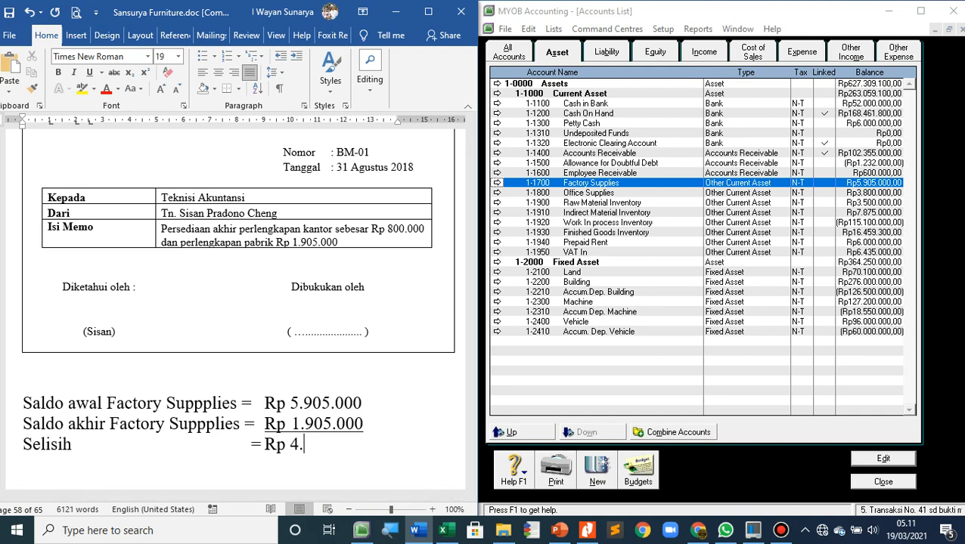
pyautogui.write('000.000')
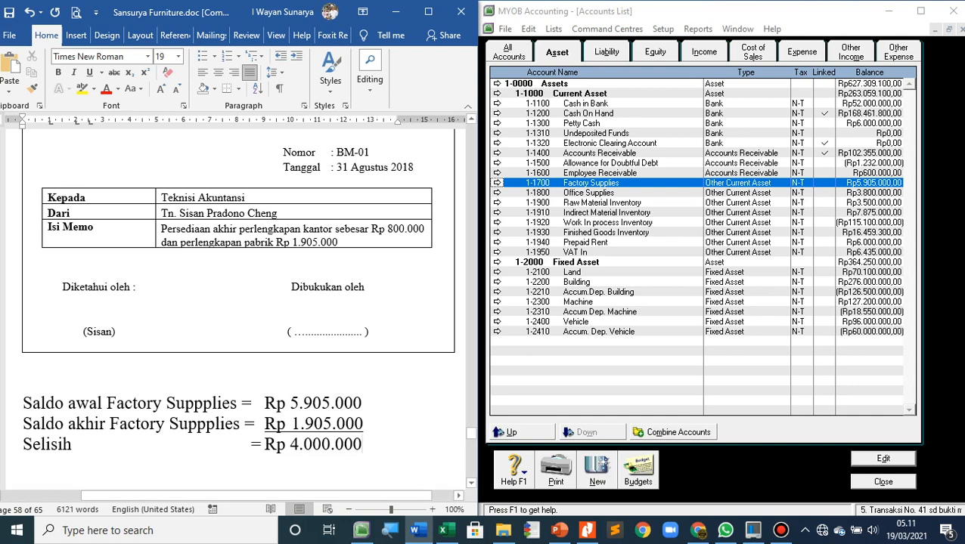
# Duplicate the three-line Factory Supplies calculation below itself, leaving blank space between the two blocks
pyautogui.scroll(-2, 238, 269)
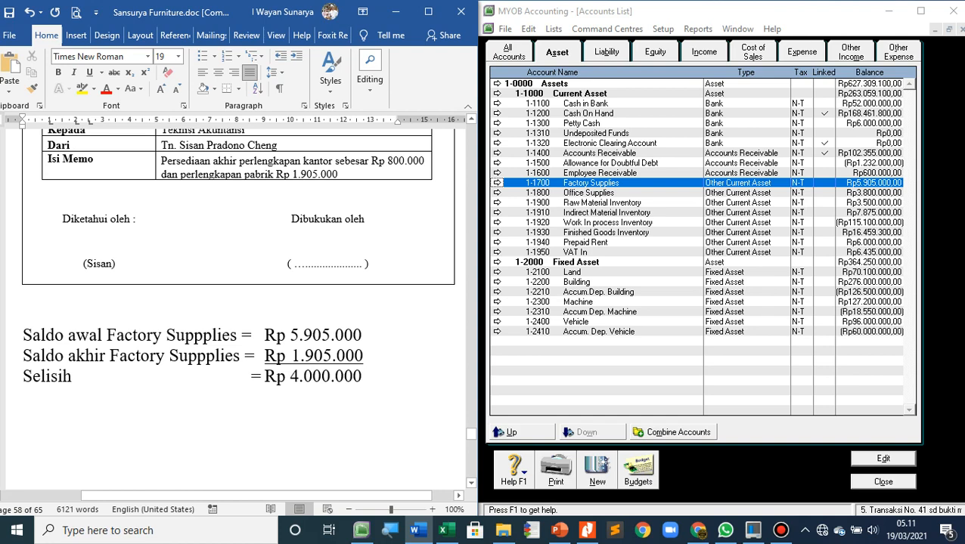
pyautogui.press('Return')
pyautogui.press('Return')
pyautogui.click(110, 356)
pyautogui.moveTo(23, 335); pyautogui.dragTo(369, 376)
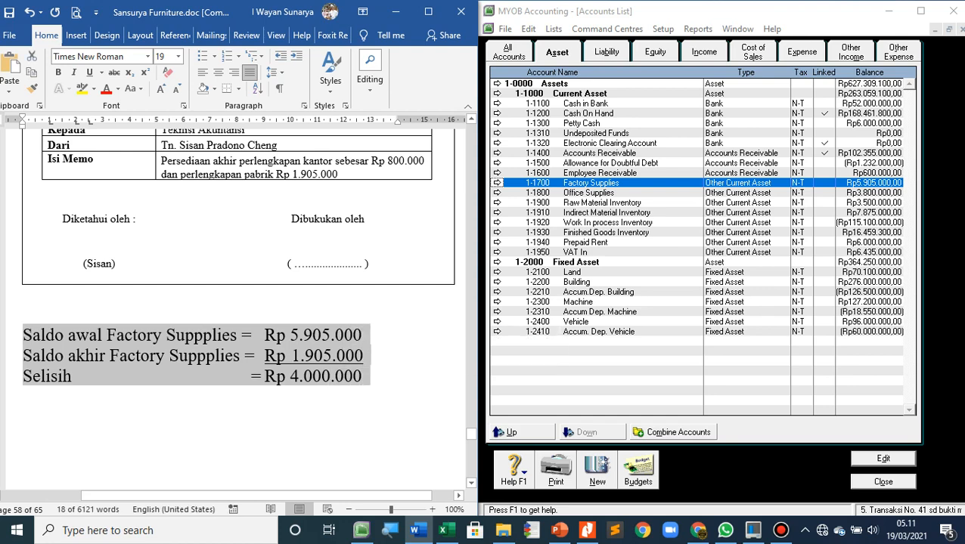
pyautogui.click(24, 395)
pyautogui.hotkey('ctrl', 'v')
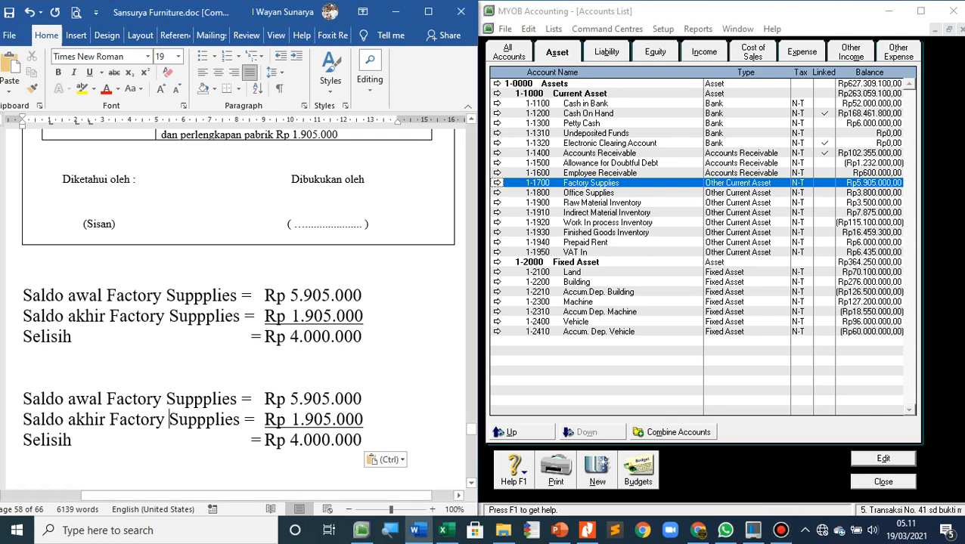
# Replace "Factory" with "Office" in the copied block's opening balance line and realign its equals sign and amount
pyautogui.moveTo(107, 398); pyautogui.dragTo(162, 399)
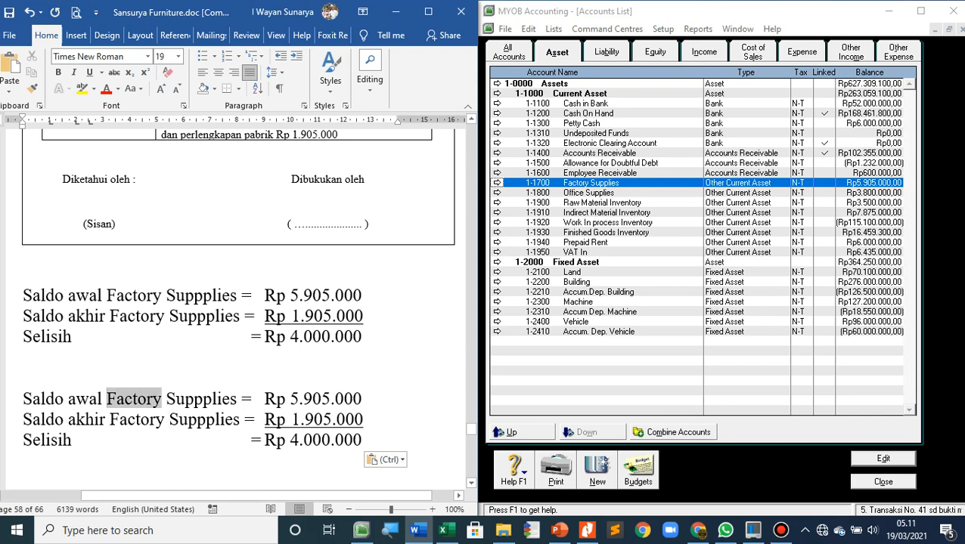
pyautogui.write('Office')
pyautogui.press('Right')
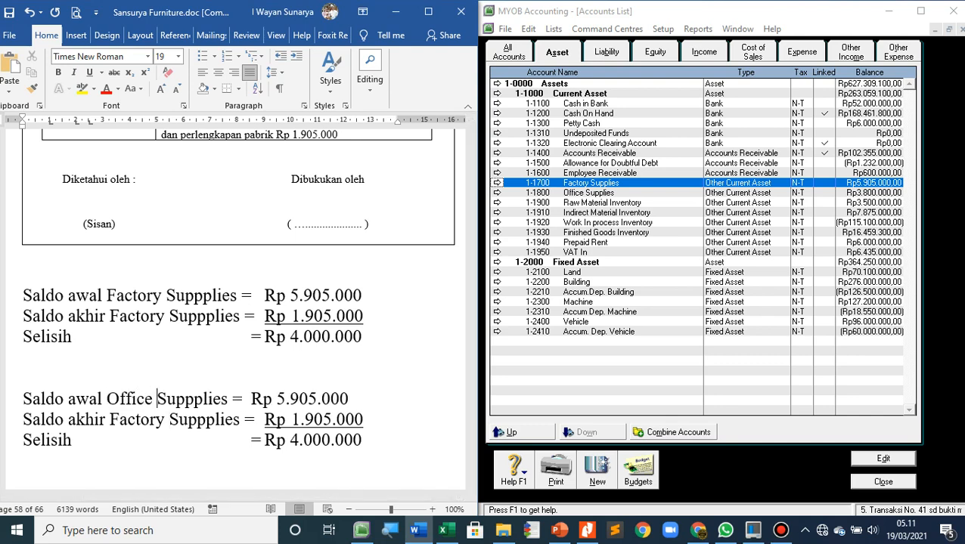
pyautogui.press('Right')
pyautogui.press('Right')
pyautogui.press('Right')
pyautogui.press('Right')
pyautogui.press('Right')
pyautogui.press('Right')
pyautogui.press('Right')
pyautogui.press('Right')
pyautogui.press('Right')
pyautogui.press('Right')
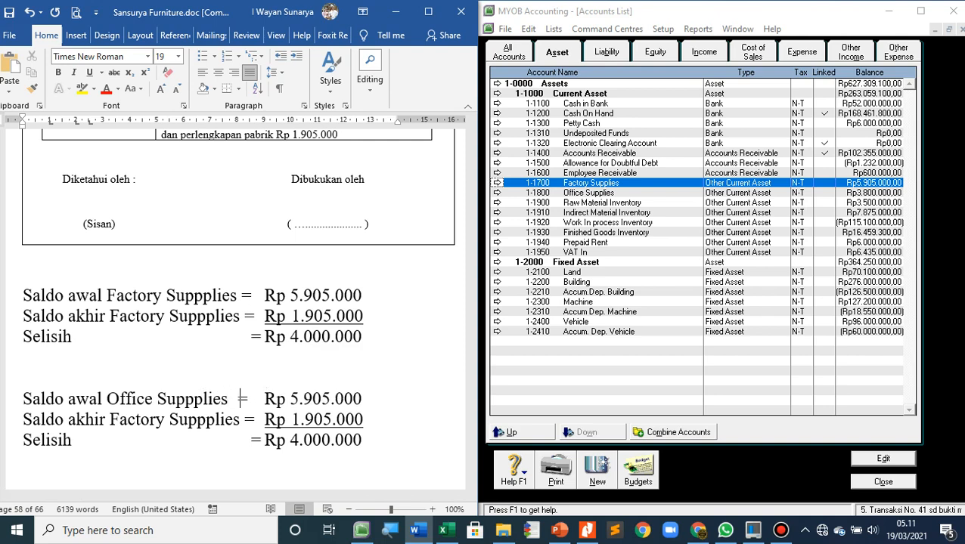
# Set the opening balance of Office Supplies to 3.800.000 in the copied block
pyautogui.press('Right')
pyautogui.press('Right')
pyautogui.press('Right')
pyautogui.press('Right')
pyautogui.press('Right')
pyautogui.hotkey('shift', 'Right')
pyautogui.hotkey('shift', 'Right')
pyautogui.hotkey('shift', 'Right')
pyautogui.hotkey('shift', 'Right')
pyautogui.hotkey('shift', 'Right')
pyautogui.hotkey('shift', 'Right')
pyautogui.hotkey('shift', 'Right')
pyautogui.hotkey('shift', 'Right')
pyautogui.hotkey('shift', 'Right')
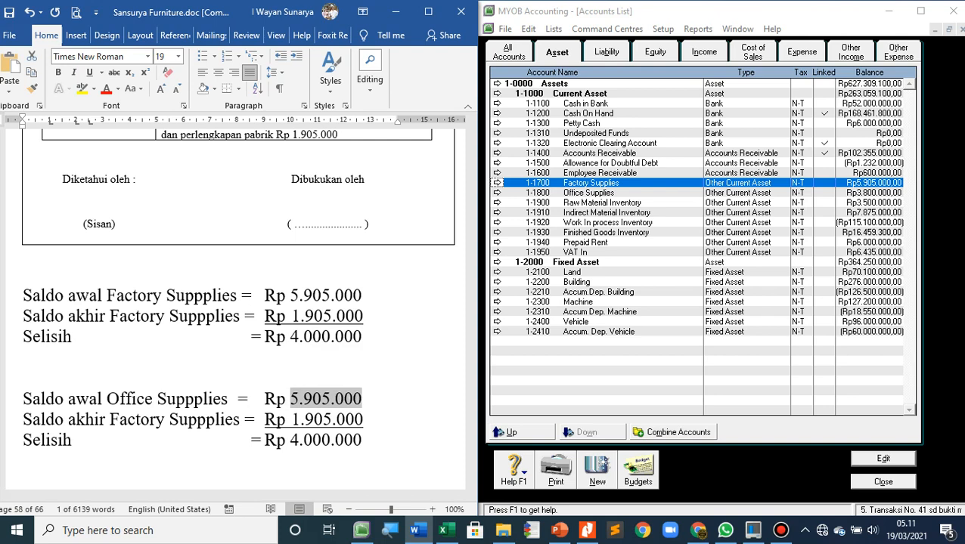
pyautogui.write('3')
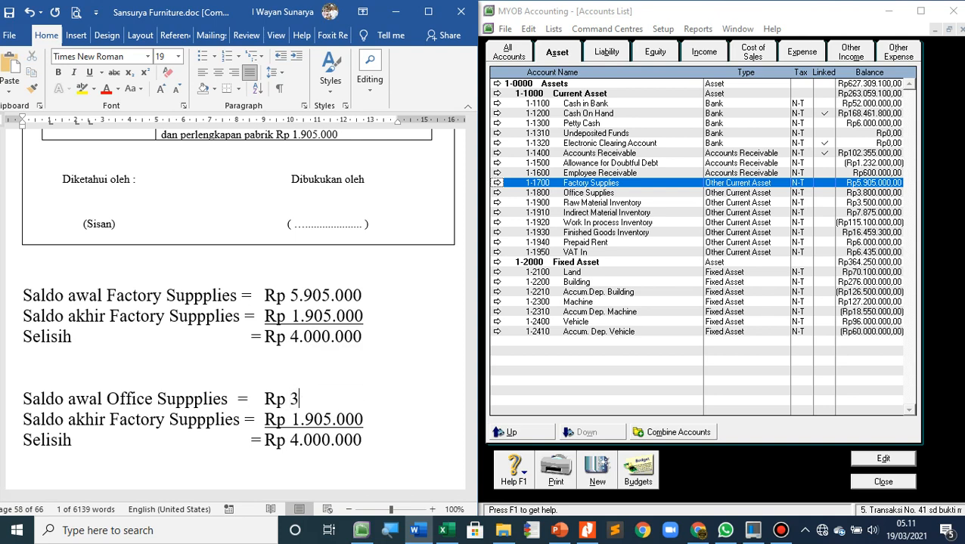
pyautogui.write('.800.0000')
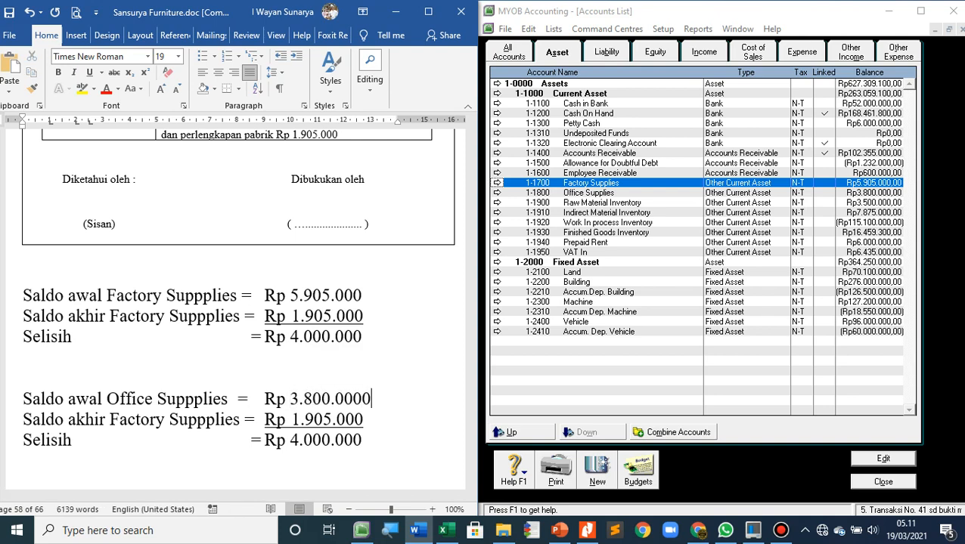
pyautogui.press('BackSpace')
# Set the closing balance in the second block to 800.000 as given in the memo, right-aligned with the amount above
pyautogui.scroll(2, 237, 302)
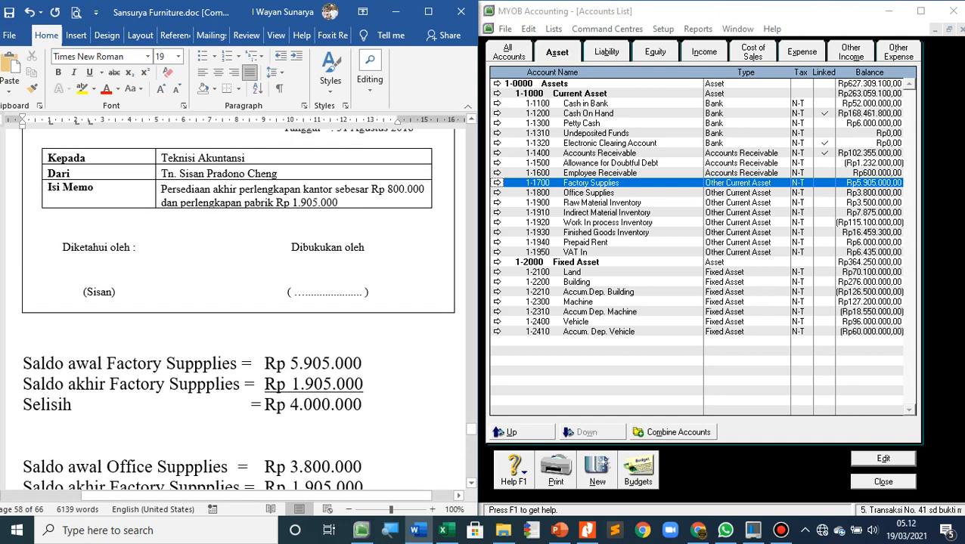
pyautogui.scroll(-2, 238, 308)
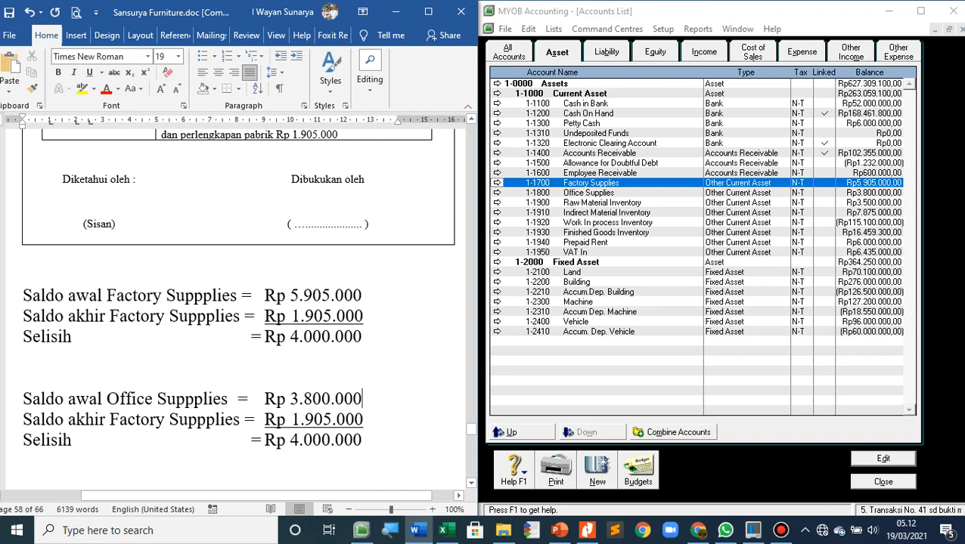
pyautogui.moveTo(299, 419); pyautogui.dragTo(362, 419)
pyautogui.press('BackSpace')
pyautogui.press('BackSpace')
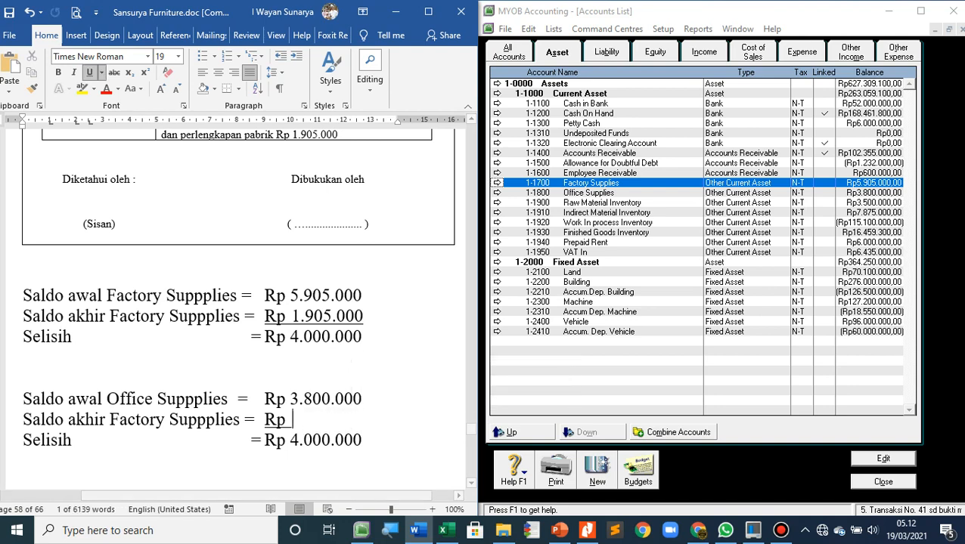
pyautogui.write('800.000')
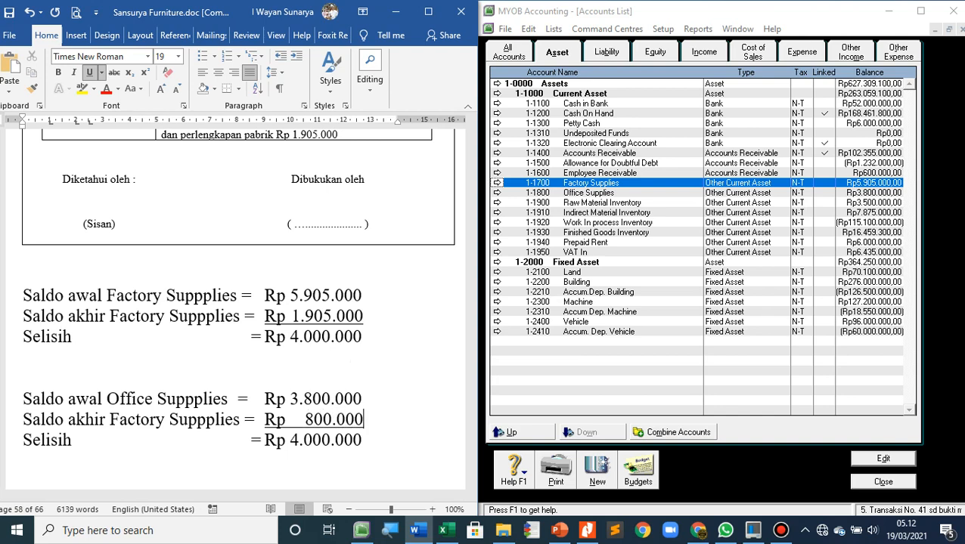
# Change the "Selisih" amount of the second block to Rp 3.000.000
pyautogui.press('Down')
pyautogui.press('Left')
pyautogui.press('Left')
pyautogui.press('Left')
pyautogui.press('Left')
pyautogui.press('Left')
pyautogui.press('Left')
pyautogui.press('Left')
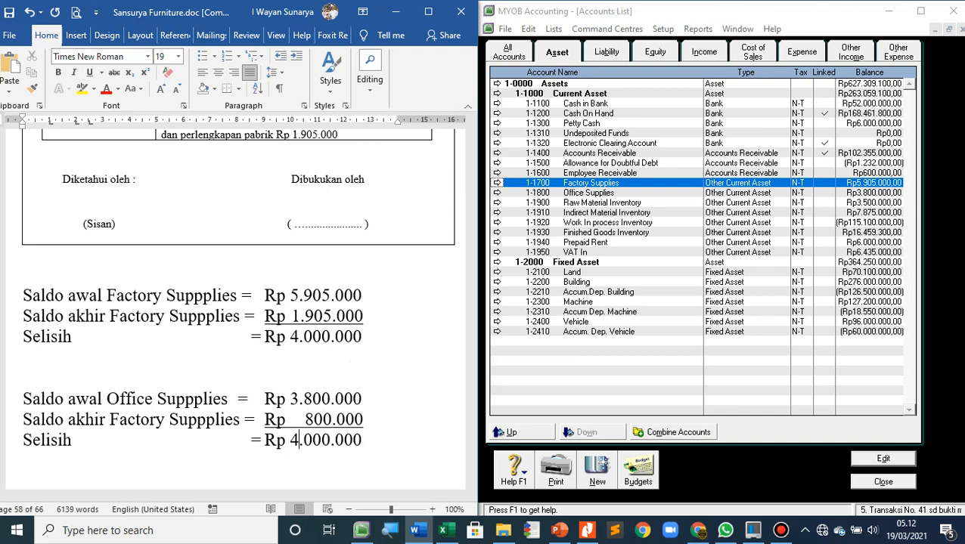
pyautogui.press('BackSpace')
pyautogui.write('3')
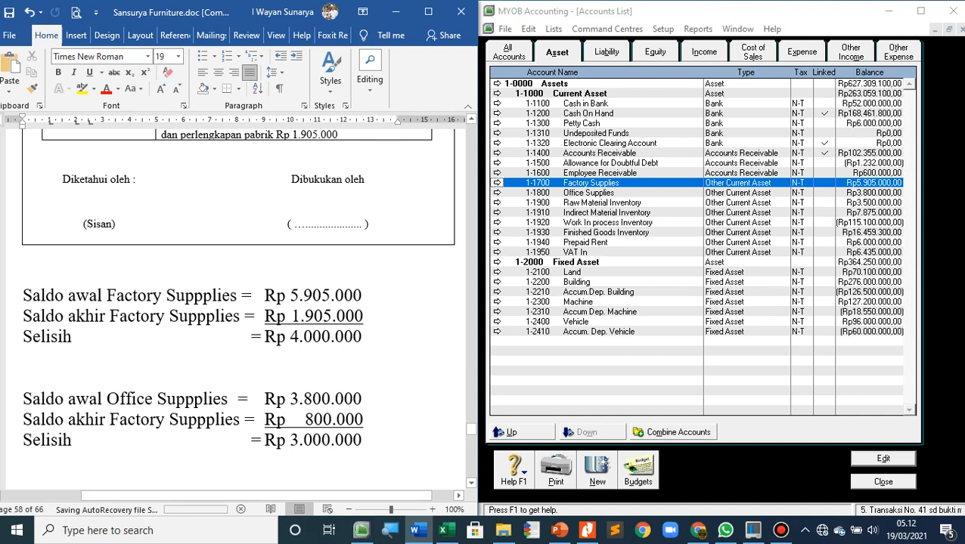
# Add a non-underlined "(-)" after Rp 1.905.000 in the first block
pyautogui.click(361, 336)
pyautogui.click(363, 316)
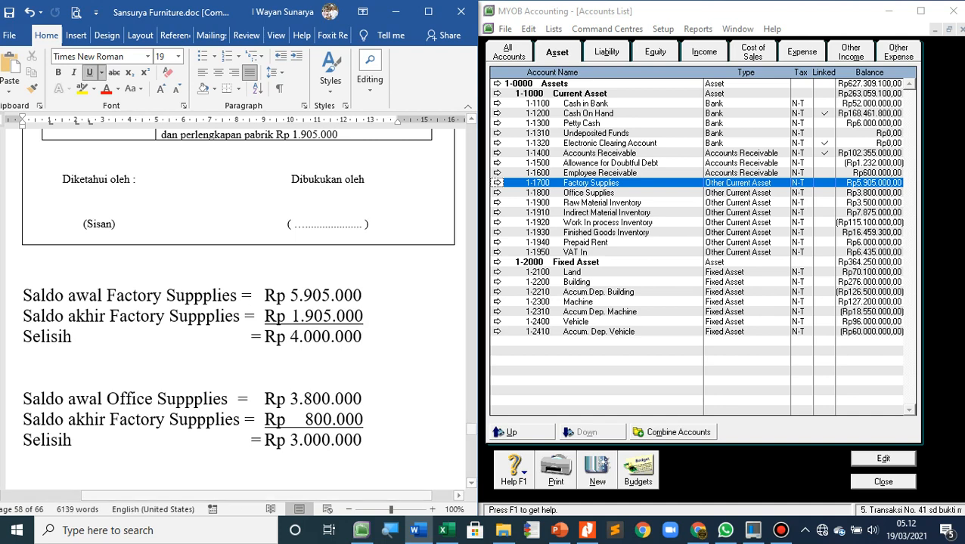
pyautogui.hotkey('ctrl', 'u')
pyautogui.write('(')
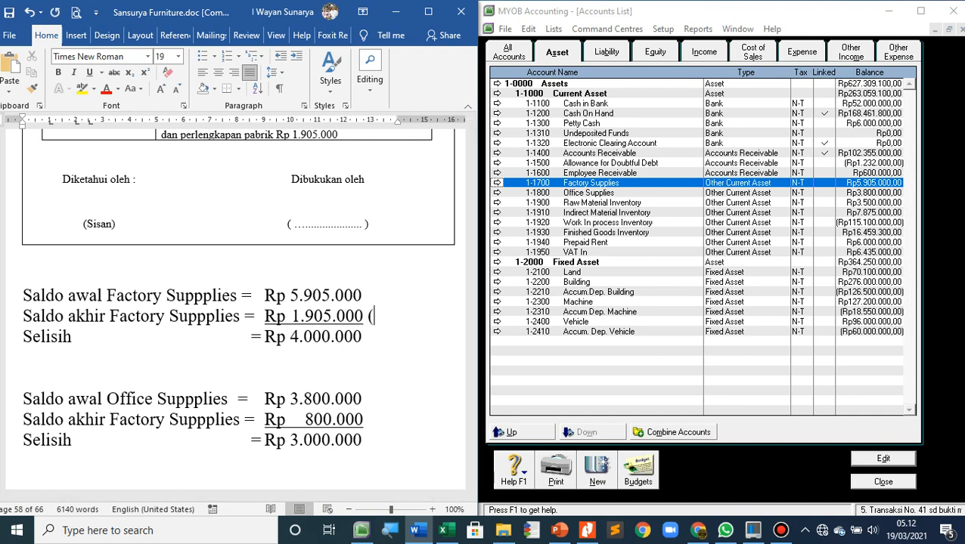
pyautogui.write('-)')
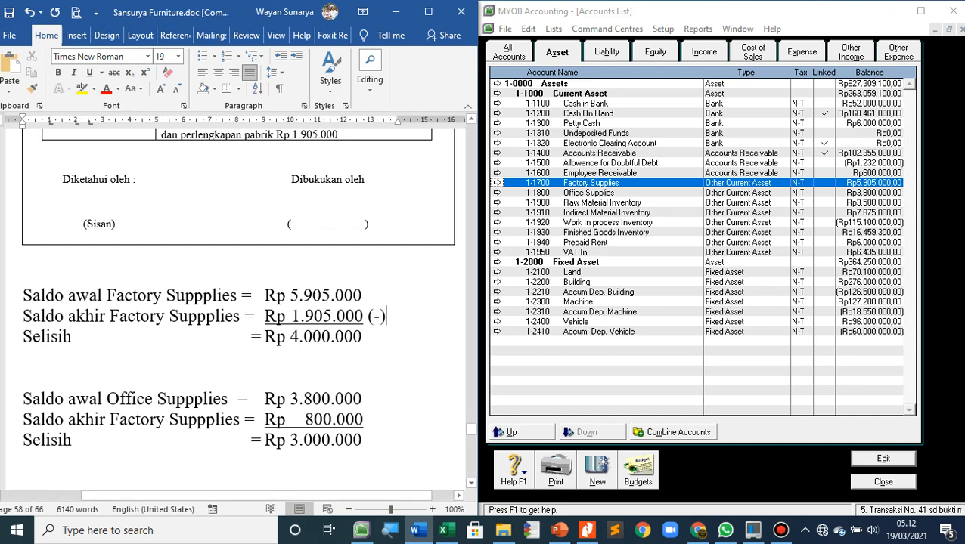
# Add "(-)" after the 800.000 closing balance in the second block and remove the underline from it
pyautogui.click(363, 419)
pyautogui.write('(-')
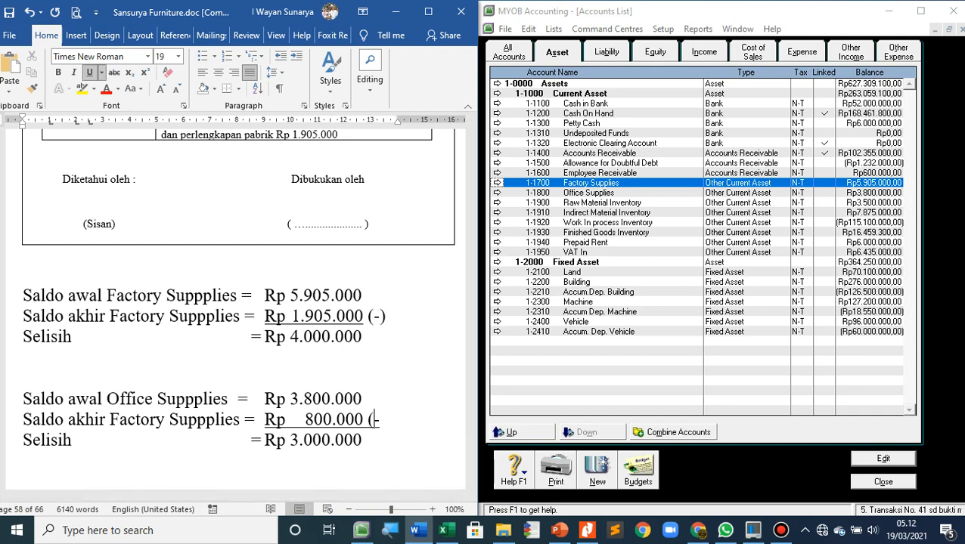
pyautogui.write(')')
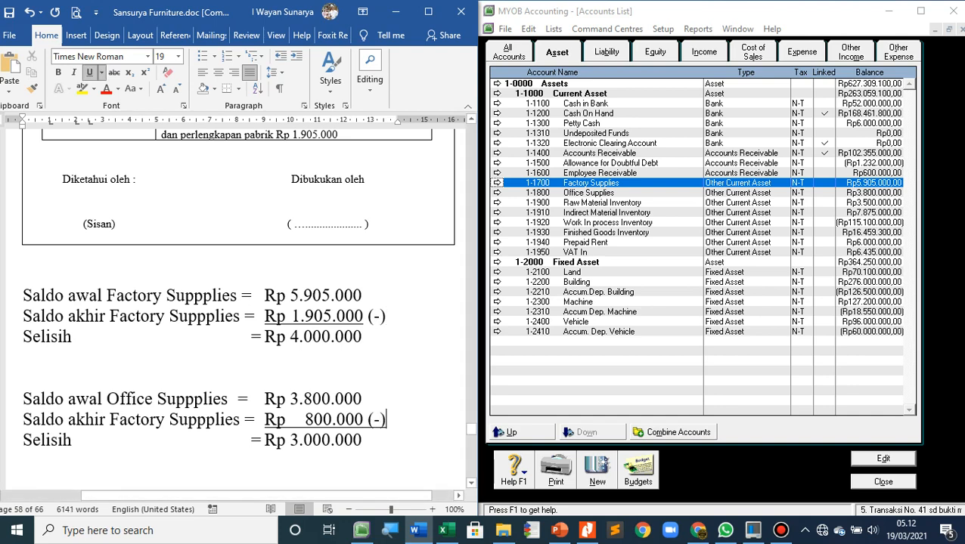
pyautogui.moveTo(336, 421); pyautogui.dragTo(386, 421)
pyautogui.click(387, 420)
pyautogui.click(367, 421)
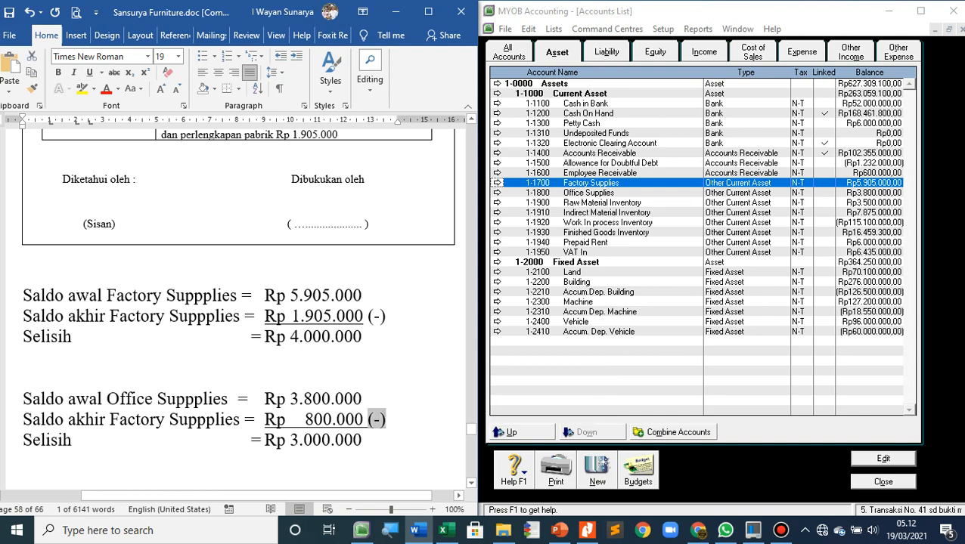
pyautogui.click(386, 420)
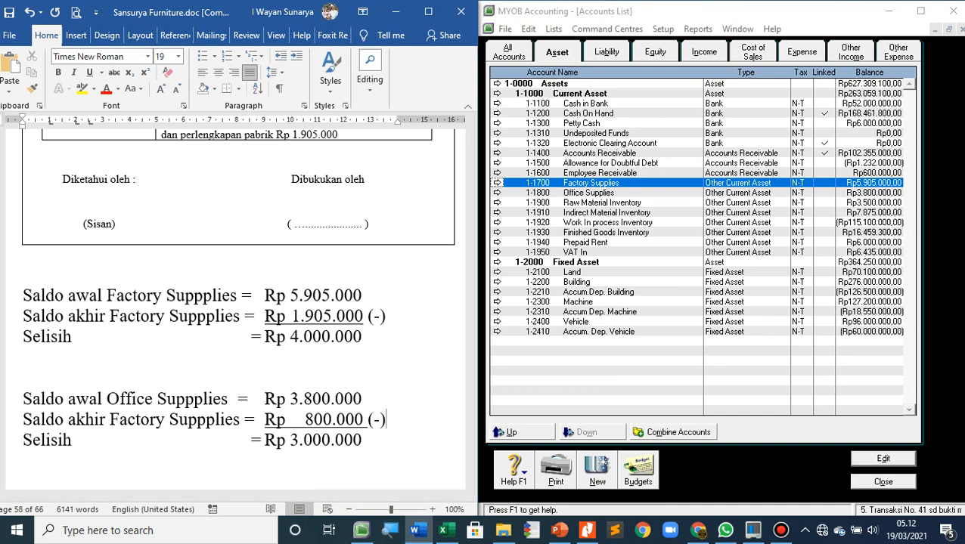
# Switch to MYOB, close the accounts list and choose account 6-1100 Office Supplies Expense for the first journal line
pyautogui.click(883, 481)
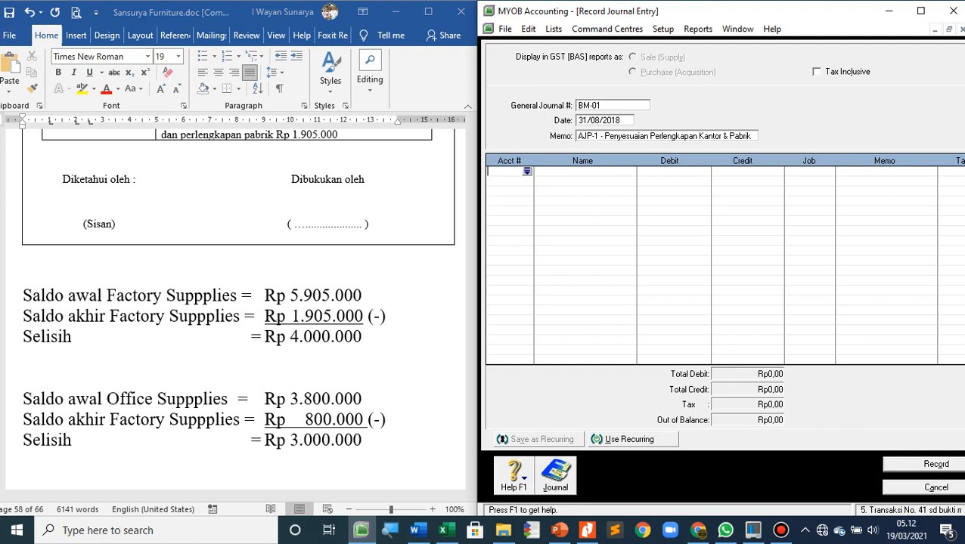
pyautogui.click(527, 172)
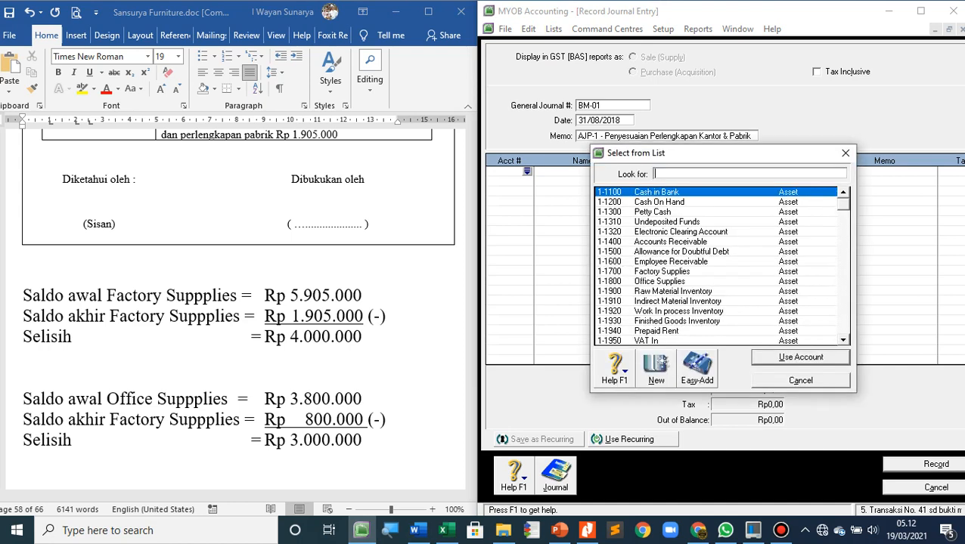
pyautogui.scroll(-9, 719, 267)
pyautogui.scroll(-2, 719, 266)
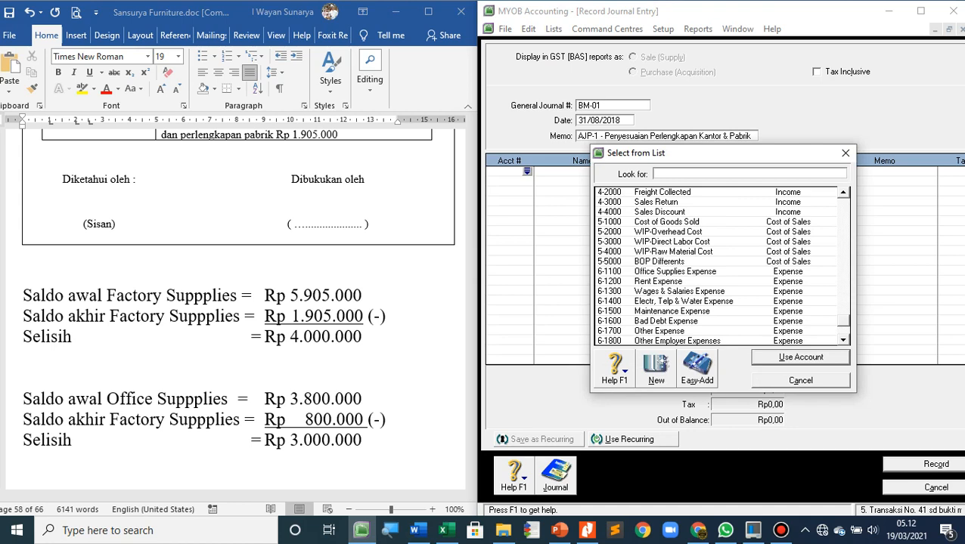
pyautogui.write('6-1100')
pyautogui.press('Return')
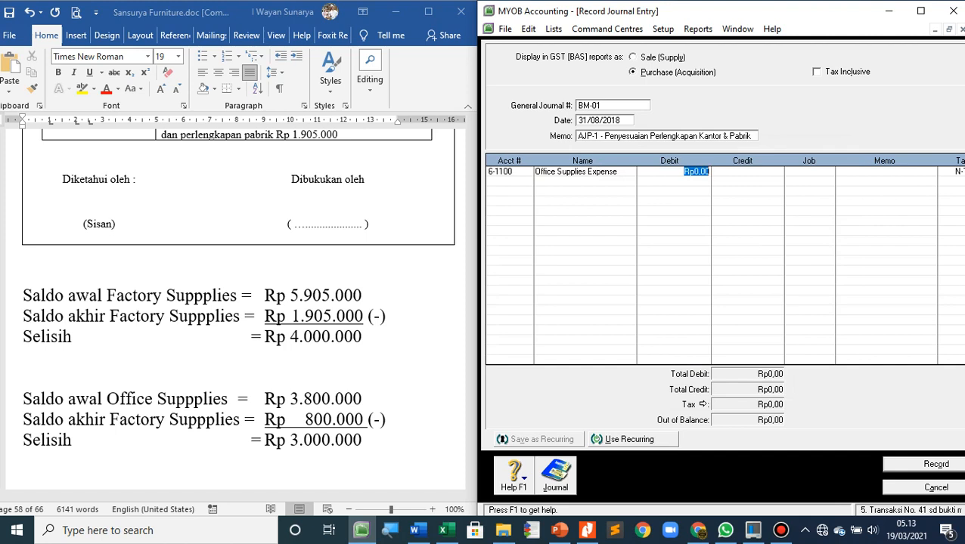
# Enter a debit of 3.000.000 for Office Supplies Expense
pyautogui.write('3.000.000')
pyautogui.press('Tab')
pyautogui.press('Tab')
pyautogui.press('Tab')
pyautogui.press('Tab')
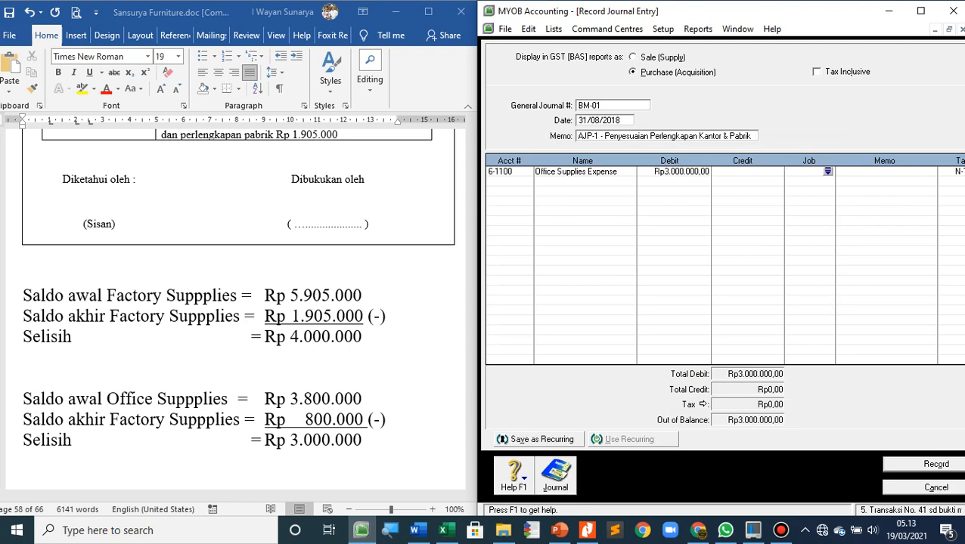
# Add a second journal line crediting account 1-1800 Office Supplies with Rp3.000.000
pyautogui.press('Tab')
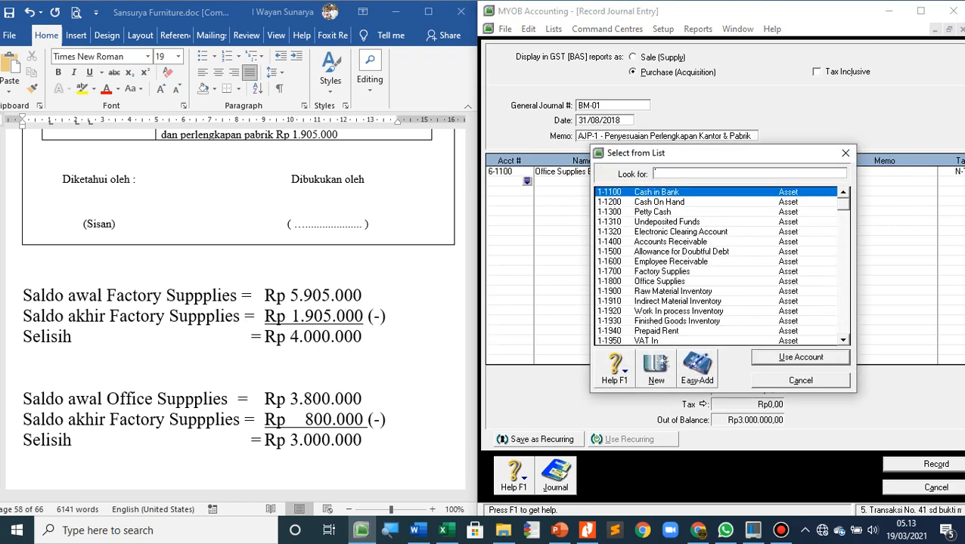
pyautogui.doubleClick(659, 282)
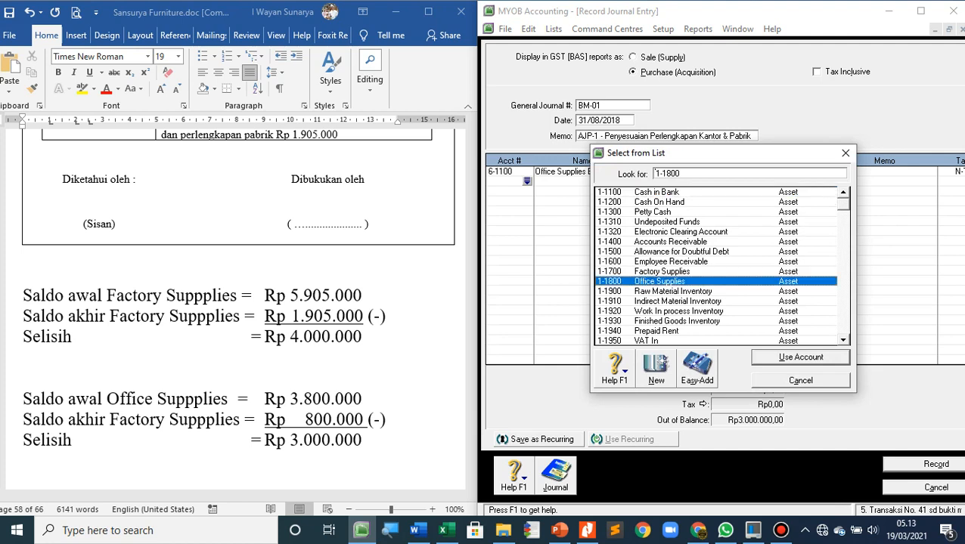
pyautogui.press('Tab')
pyautogui.press('Tab')
pyautogui.press('Tab')
pyautogui.press('Tab')
pyautogui.press('Tab')
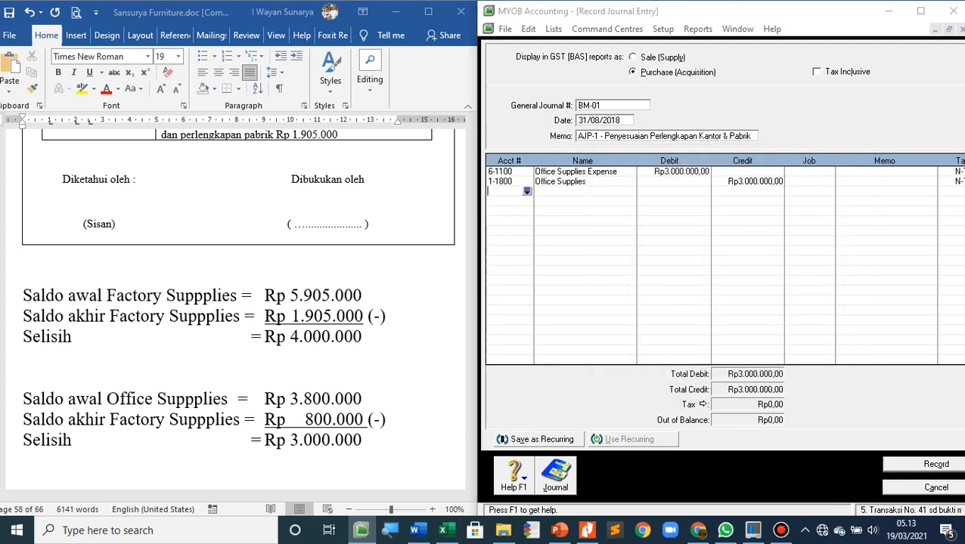
# Add a third journal line debiting account 5-2000 WIP-Overhead Cost with Rp4.000.000
pyautogui.press('Tab')
pyautogui.scroll(-3, 718, 266)
pyautogui.scroll(-10, 718, 267)
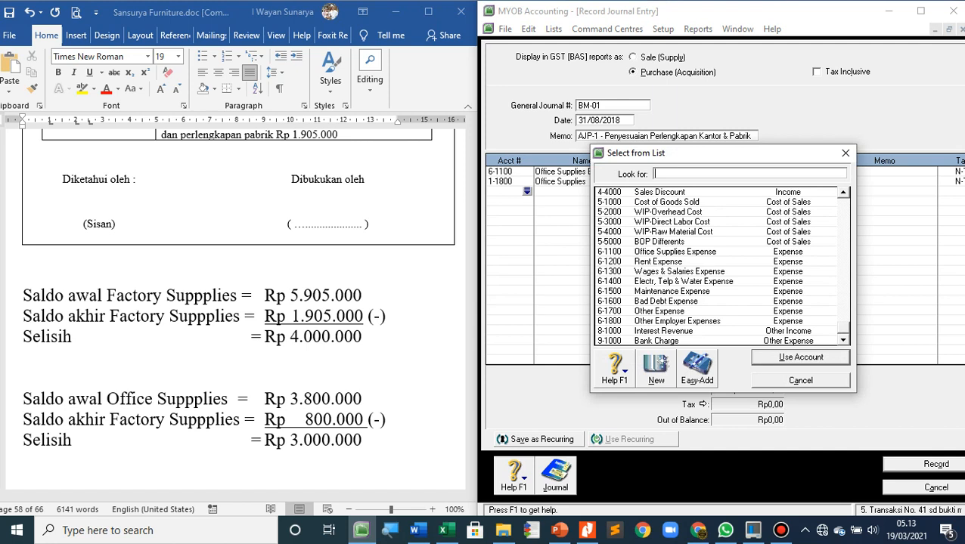
pyautogui.write('6-1500')
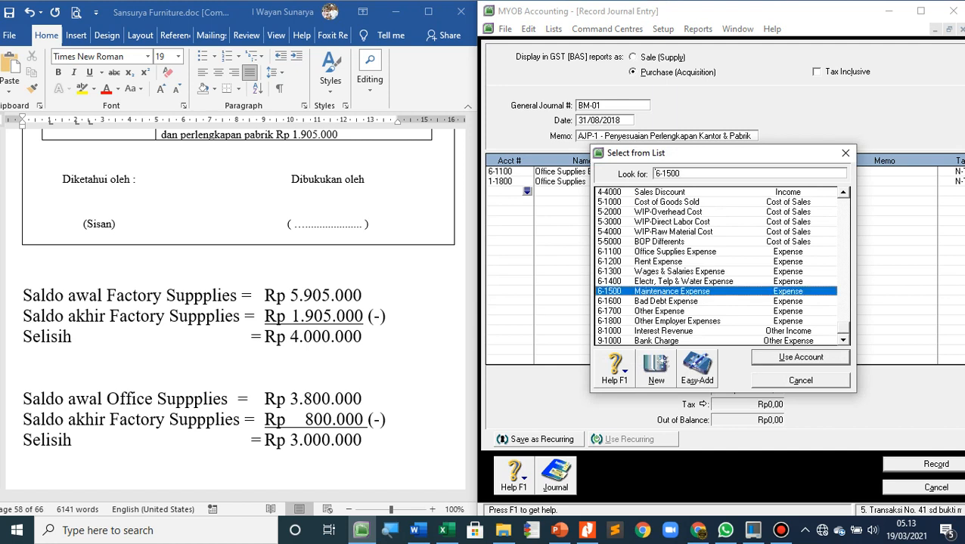
pyautogui.doubleClick(669, 212)
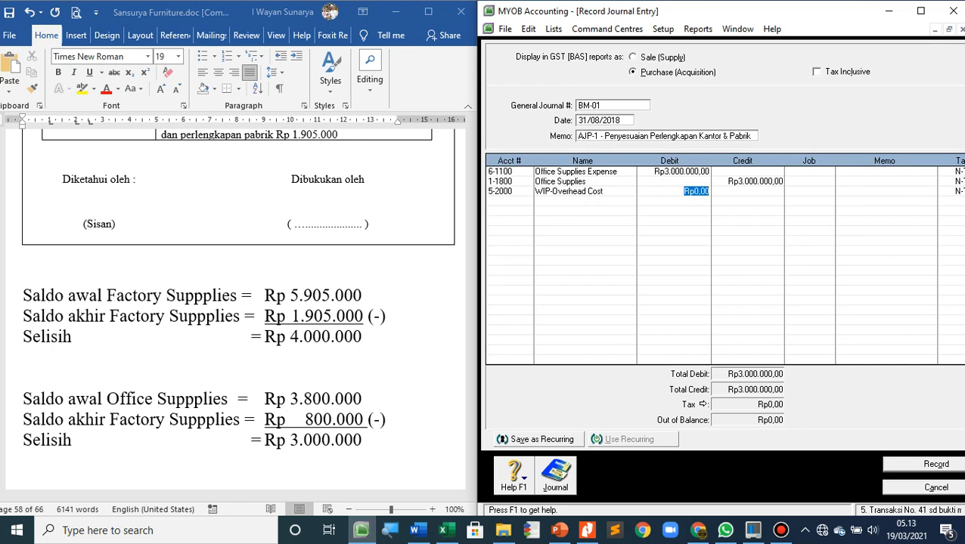
pyautogui.write('400000')
pyautogui.press('Tab')
pyautogui.press('Tab')
pyautogui.press('Tab')
pyautogui.press('Tab')
pyautogui.press('Tab')
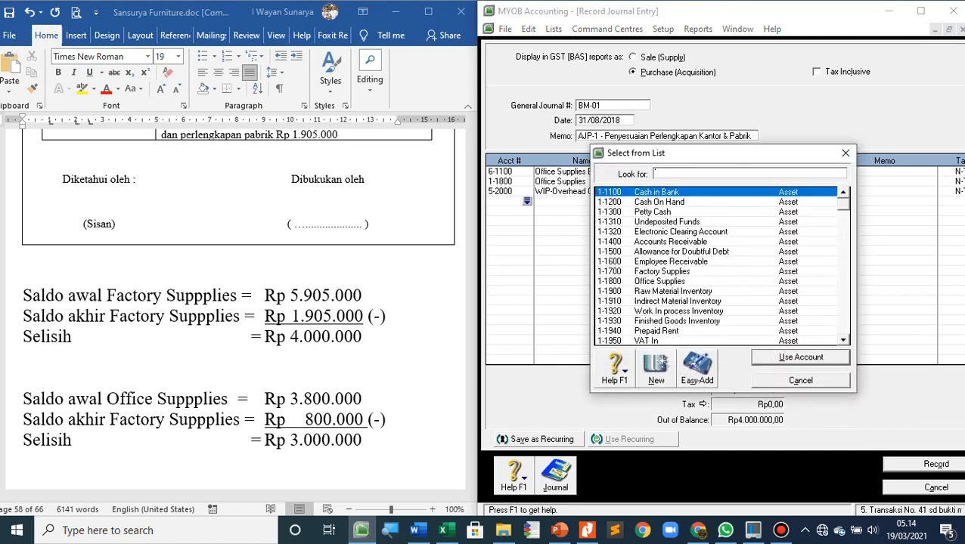
# Add a fourth line crediting account 1-1700 Factory Supplies with Rp4.000.000 and record the journal entry
pyautogui.write('1-1700')
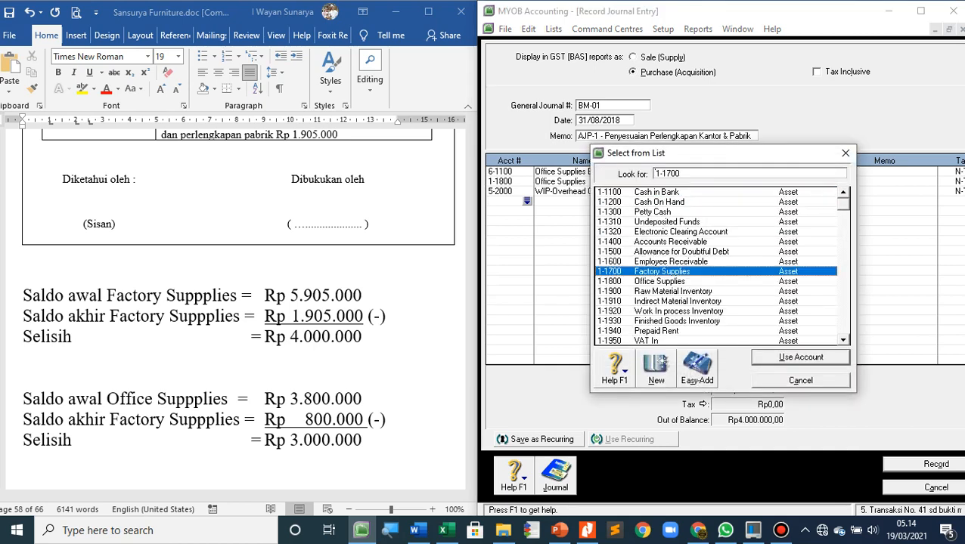
pyautogui.press('Return')
pyautogui.press('Tab')
pyautogui.press('Tab')
pyautogui.press('Tab')
pyautogui.press('Tab')
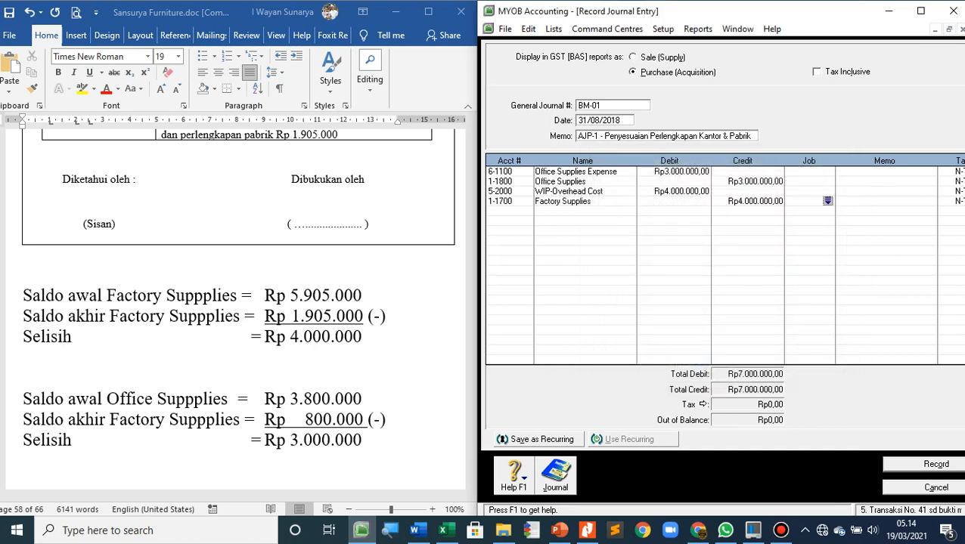
pyautogui.press('Tab')
pyautogui.click(936, 465)
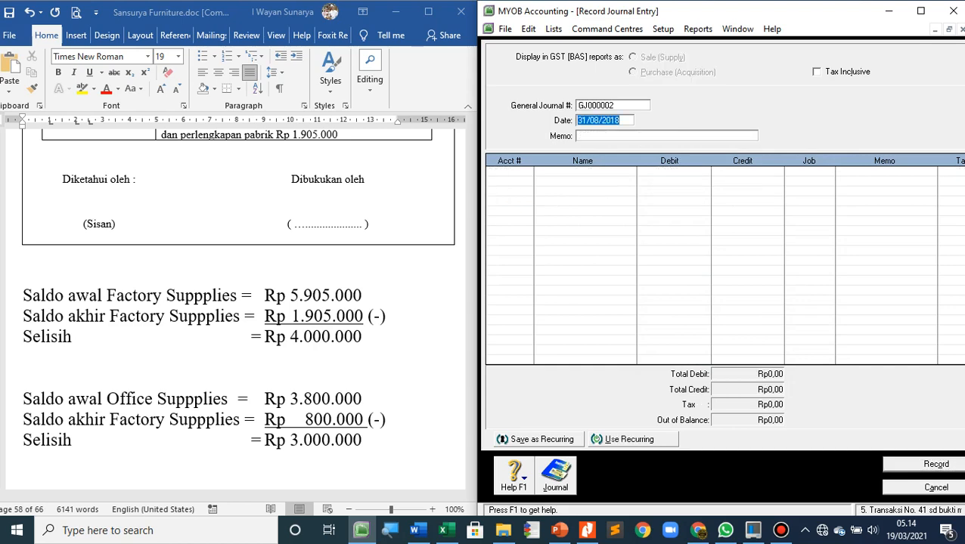
# Switch to Word and delete the blank lines above the "Bukti Memorial 2 - Penyesuaian Sewa Dibayar Dimuka" heading
pyautogui.scroll(-12, 238, 302)
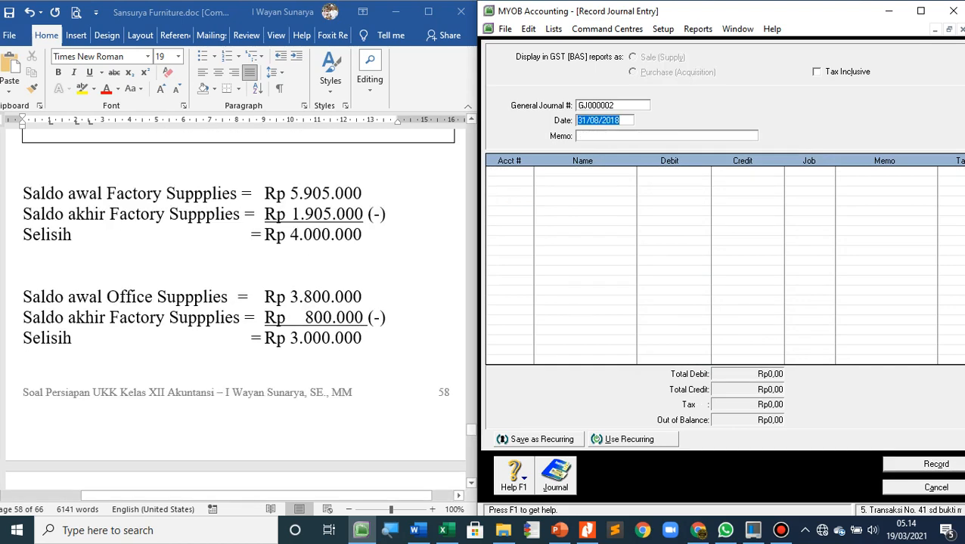
pyautogui.scroll(1, 238, 303)
pyautogui.click(23, 259)
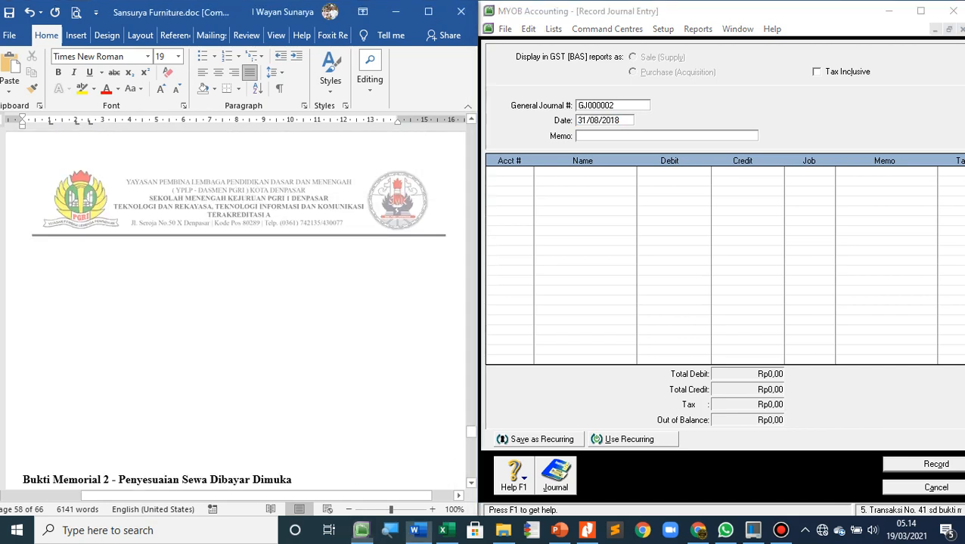
pyautogui.scroll(-1, 238, 303)
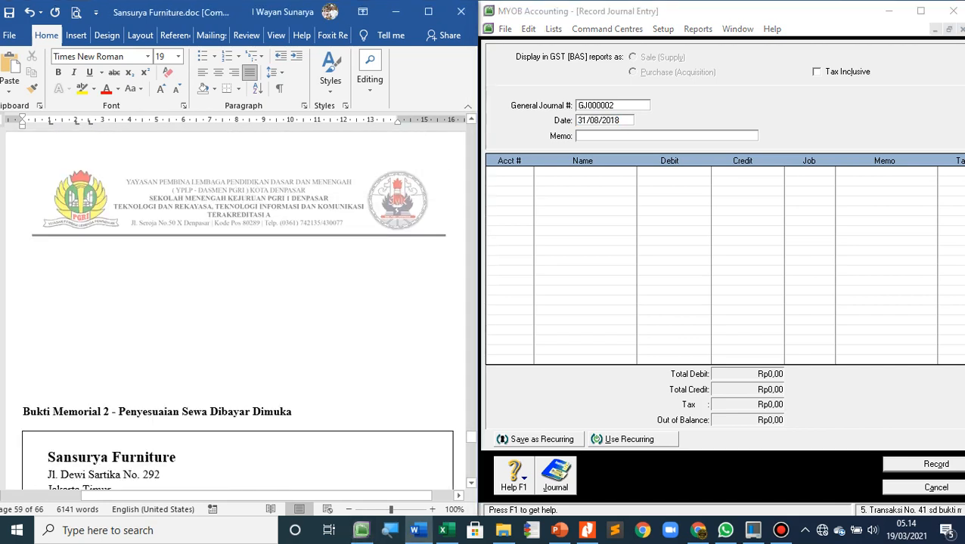
pyautogui.press('Delete')
pyautogui.press('Delete')
pyautogui.press('Delete')
pyautogui.press('Delete')
pyautogui.press('Delete')
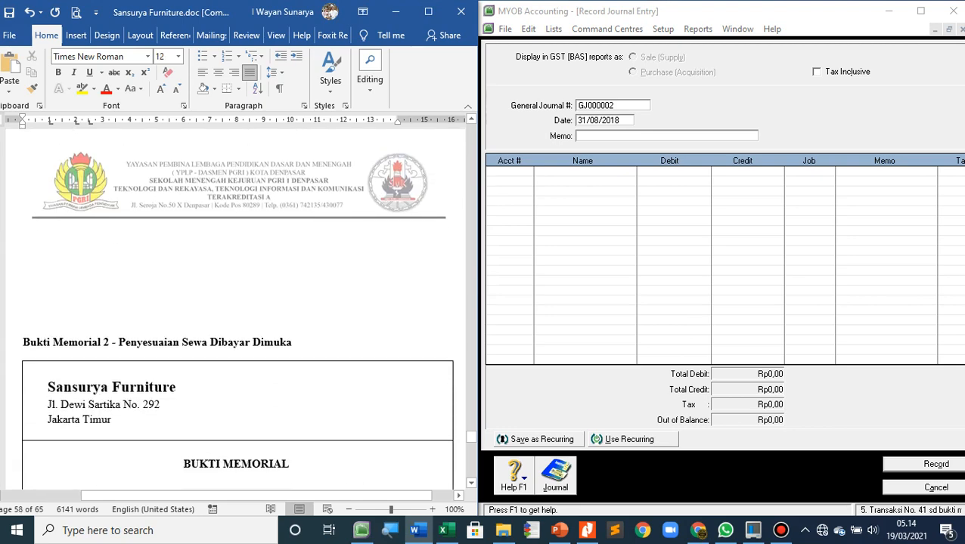
pyautogui.press('Up')
pyautogui.press('Up')
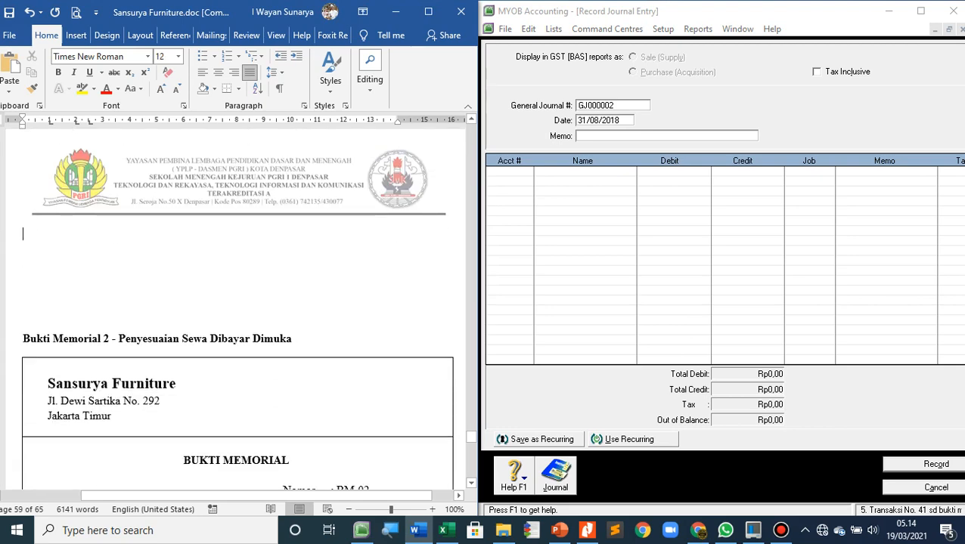
pyautogui.press('Delete')
pyautogui.press('Delete')
pyautogui.press('Delete')
pyautogui.press('Delete')
pyautogui.press('Delete')
pyautogui.press('Delete')
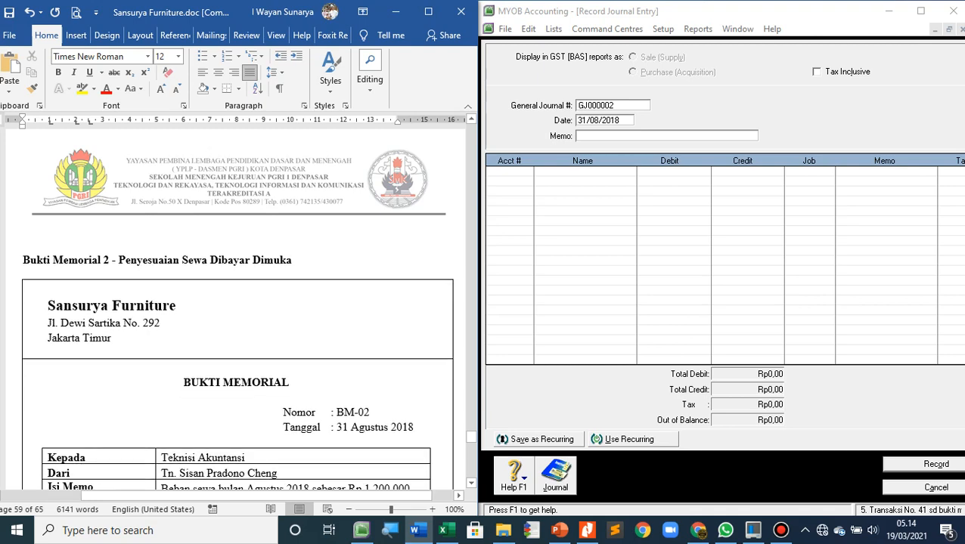
pyautogui.press('Delete')
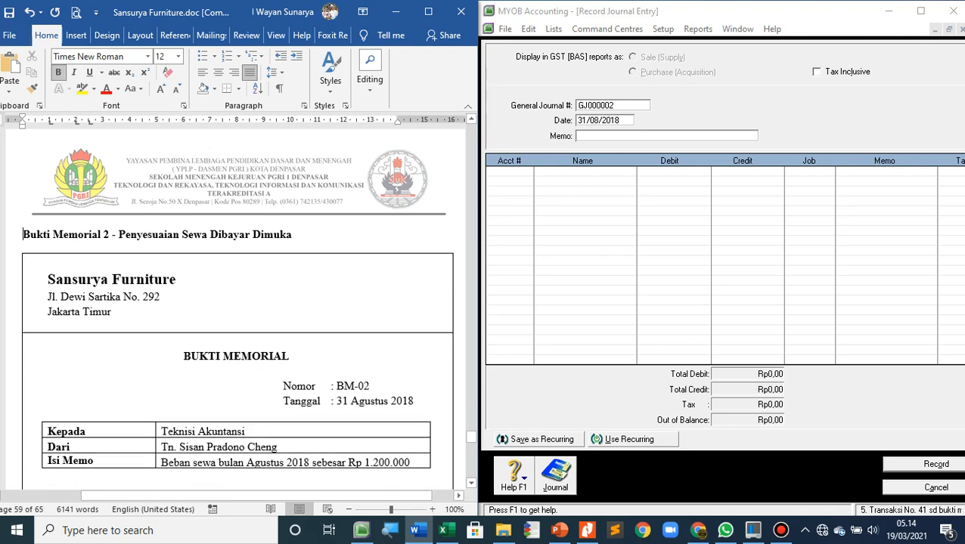
# Review the Bukti Memorial 2 form, then switch to MYOB and set the general journal number to BM-02
pyautogui.scroll(-2, 237, 302)
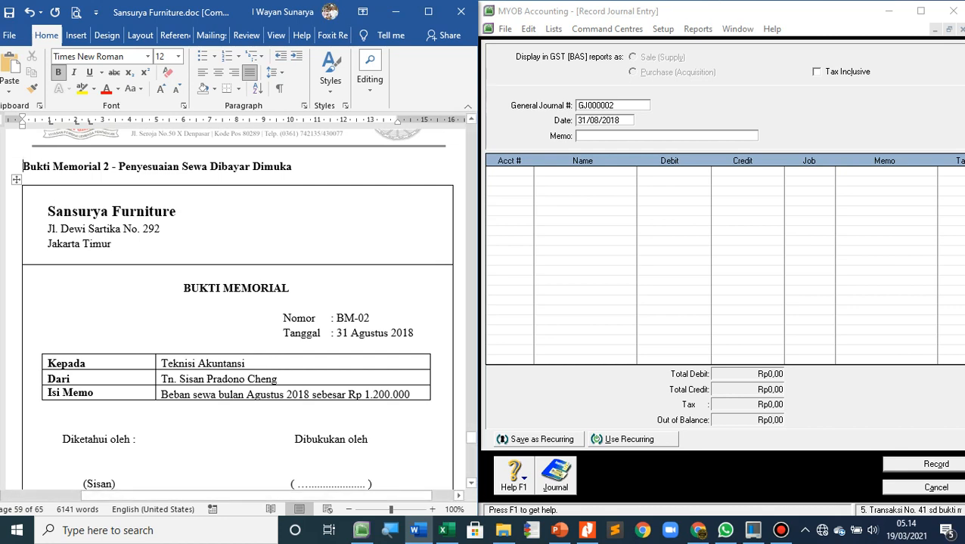
pyautogui.scroll(1, 238, 302)
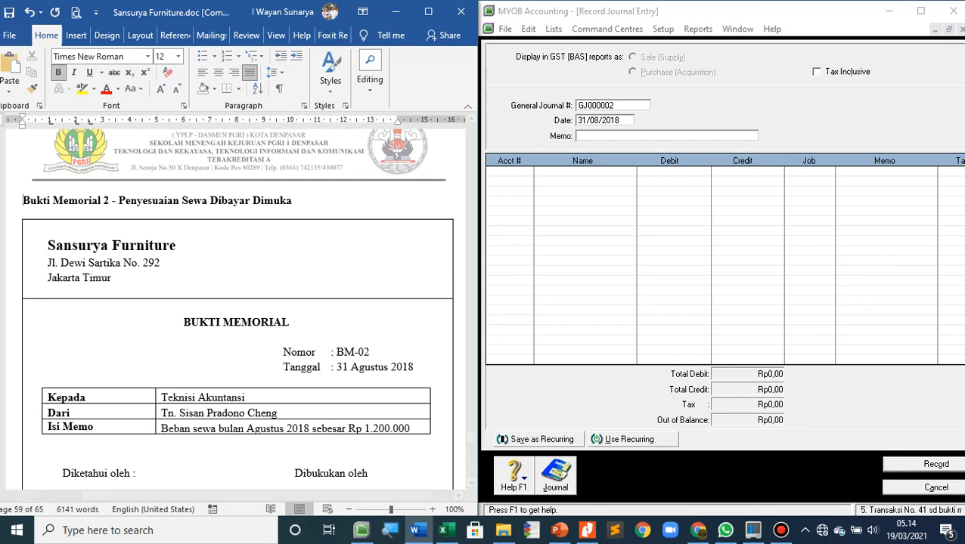
pyautogui.click(613, 105)
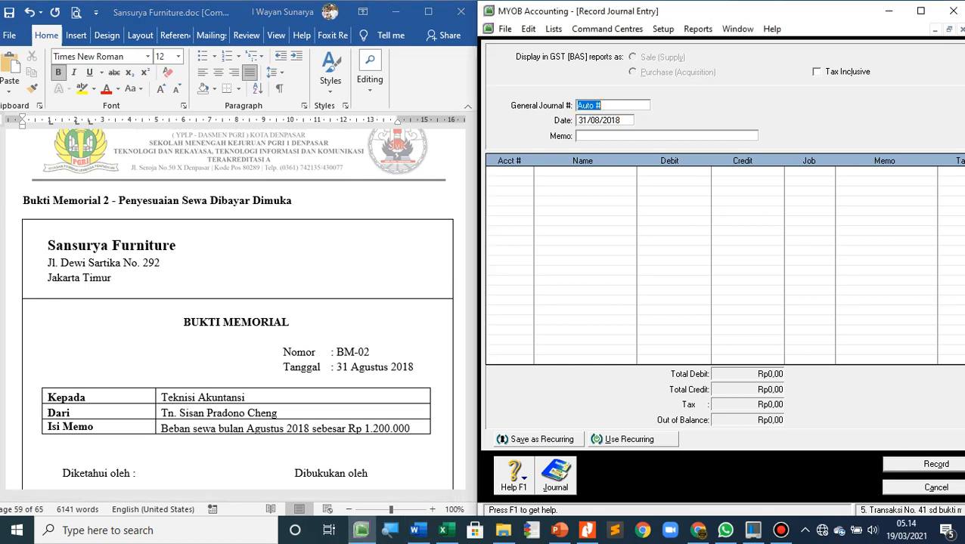
pyautogui.write('BM-02')
pyautogui.press('Tab')
pyautogui.press('Tab')
# Enter the journal memo "AJP-2 - Penyesuaian sewa dibayar dimuka bulan Agustus 2018"
pyautogui.write('AJP-2 - Penyesuaian')
pyautogui.write('sew')
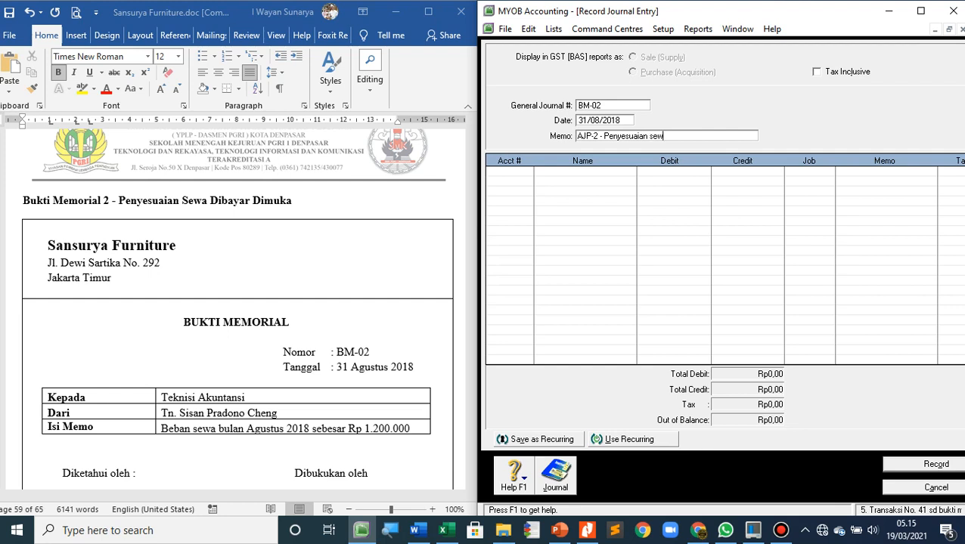
pyautogui.write('a dibayar dimuka bulan Agustus 2018')
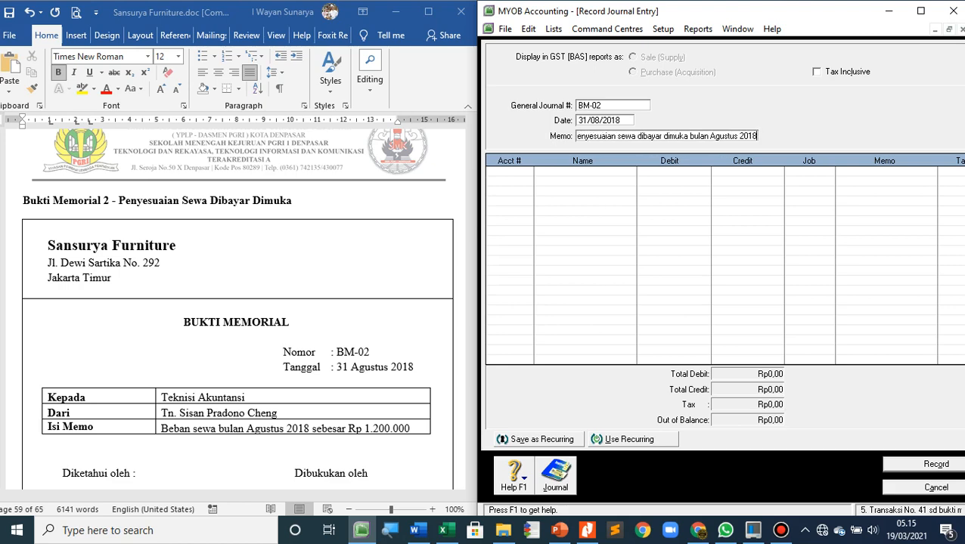
pyautogui.press('Tab')
pyautogui.press('Tab')
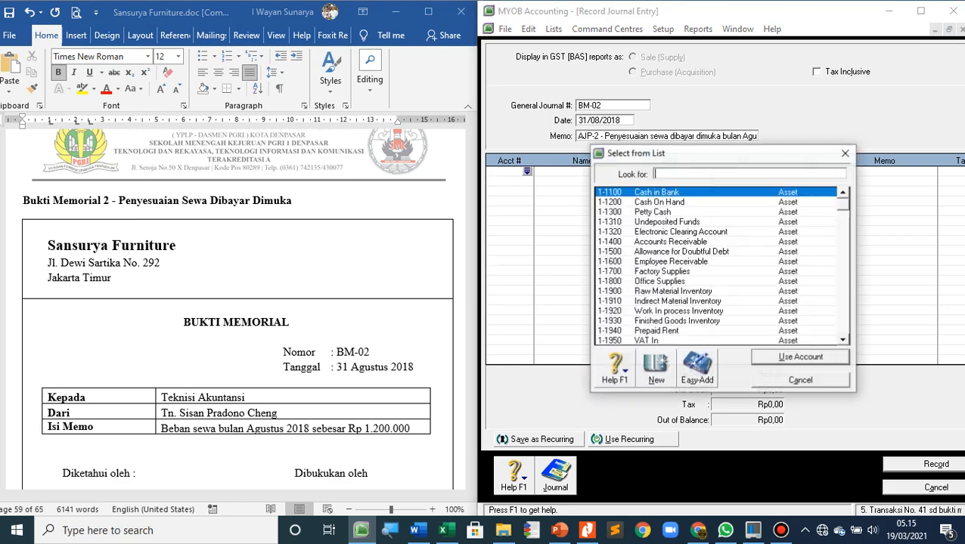
# Add a first journal line debiting account 6-1200 Rent Expense with 1.200.000
pyautogui.scroll(-15, 721, 265)
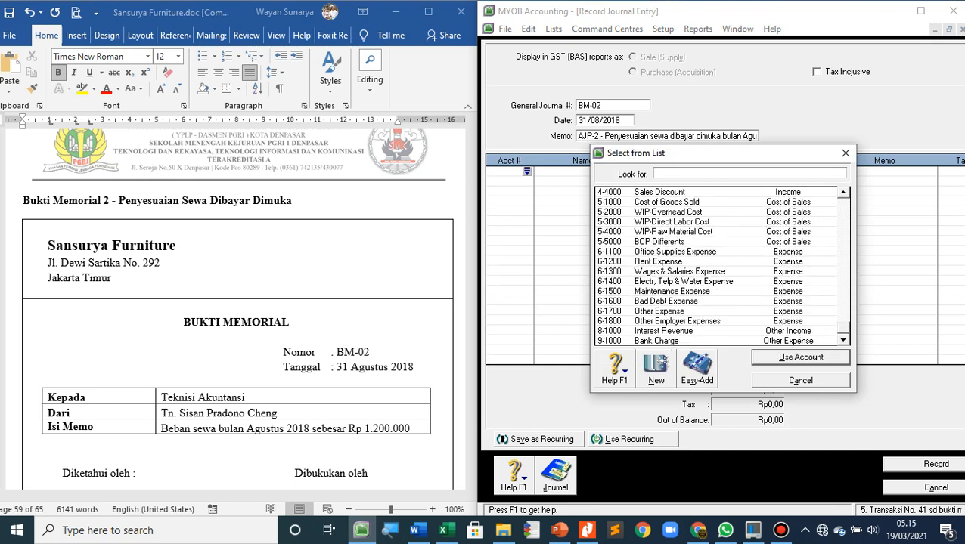
pyautogui.doubleClick(657, 262)
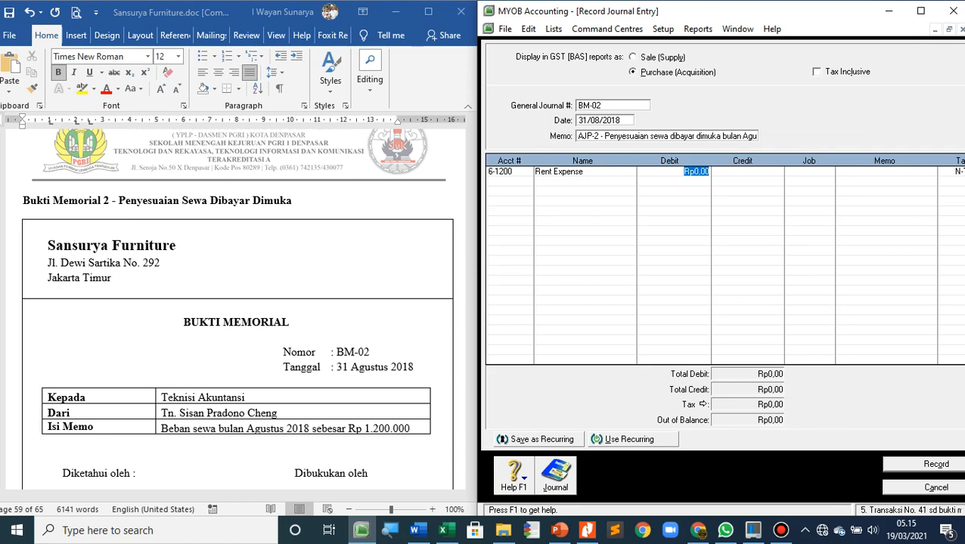
pyautogui.write('1.200.000')
pyautogui.press('Tab')
pyautogui.press('Tab')
pyautogui.press('Tab')
pyautogui.press('Tab')
pyautogui.press('Tab')
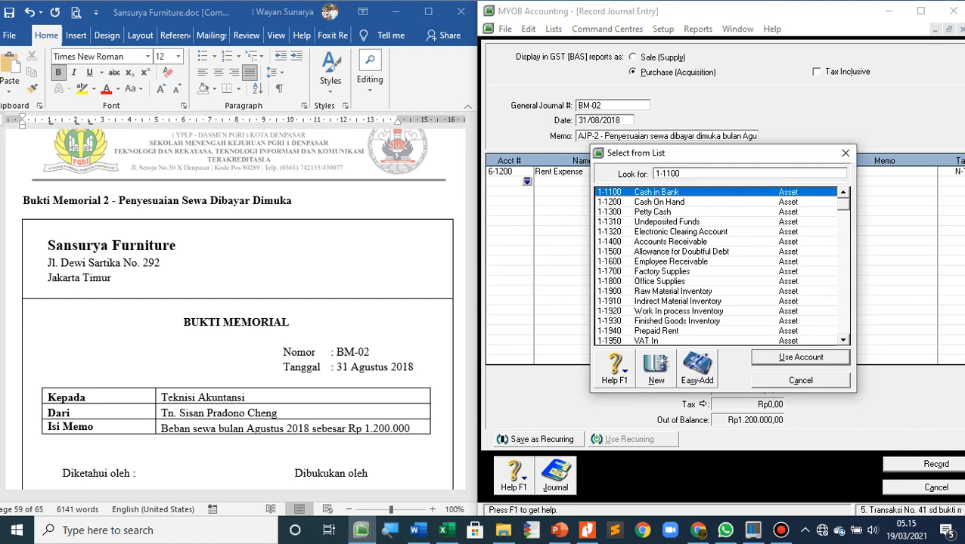
# Add a second line crediting account 1-1940 Prepaid Rent with Rp1.200.000 and record journal BM-02
pyautogui.doubleClick(656, 331)
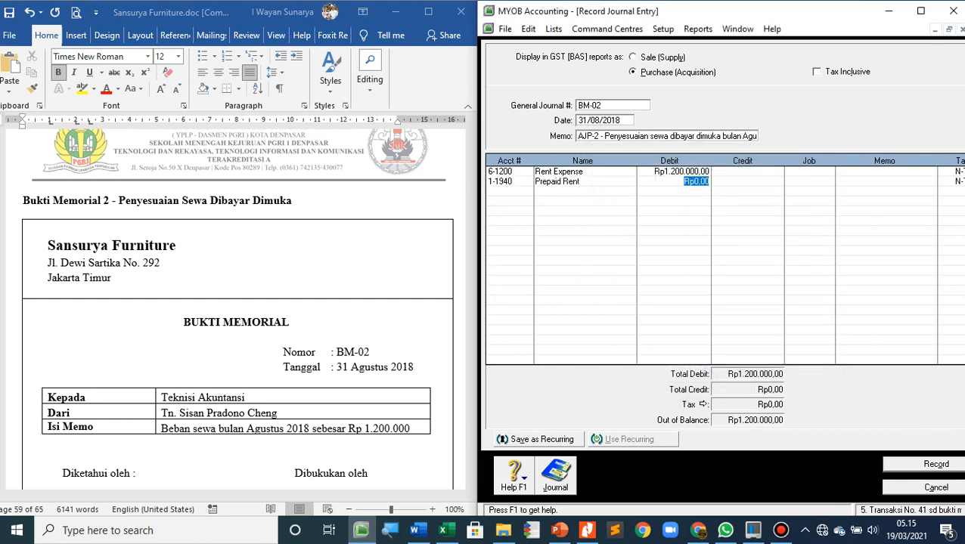
pyautogui.press('Tab')
pyautogui.press('Tab')
pyautogui.press('Tab')
pyautogui.press('Tab')
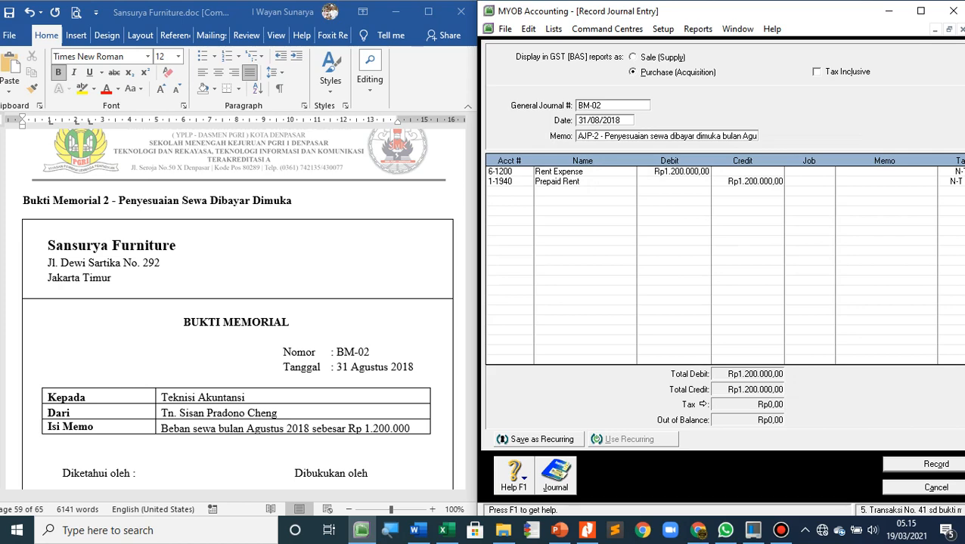
pyautogui.click(935, 465)
# Read the Bukti Memorial 3 form on fixed asset depreciation and open the MYOB accounts list with the asset accounts
pyautogui.scroll(-7, 238, 310)
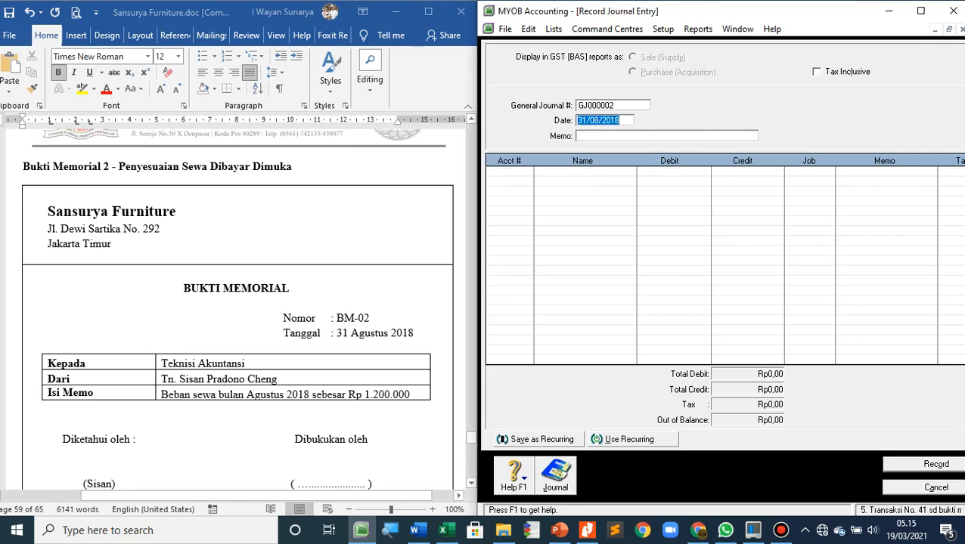
pyautogui.scroll(-10, 239, 310)
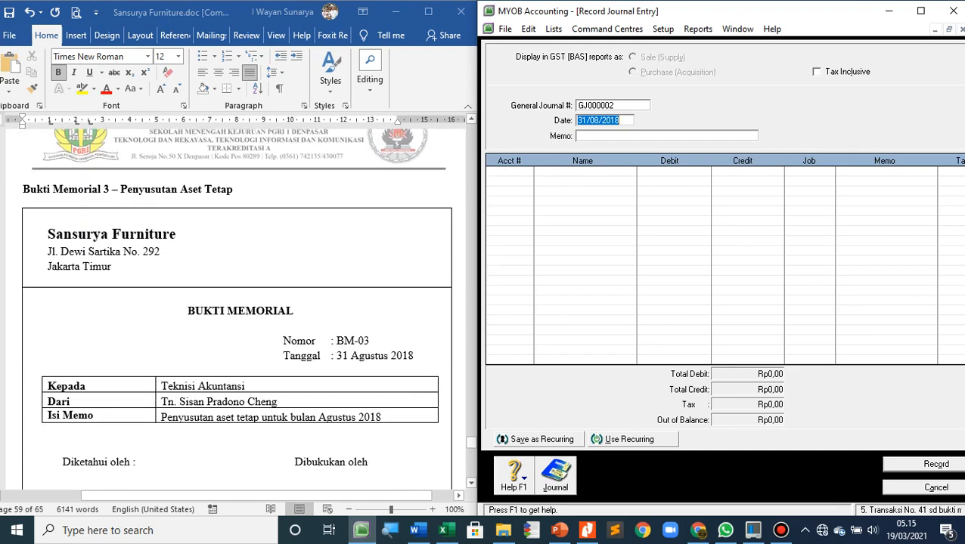
pyautogui.scroll(-1, 238, 310)
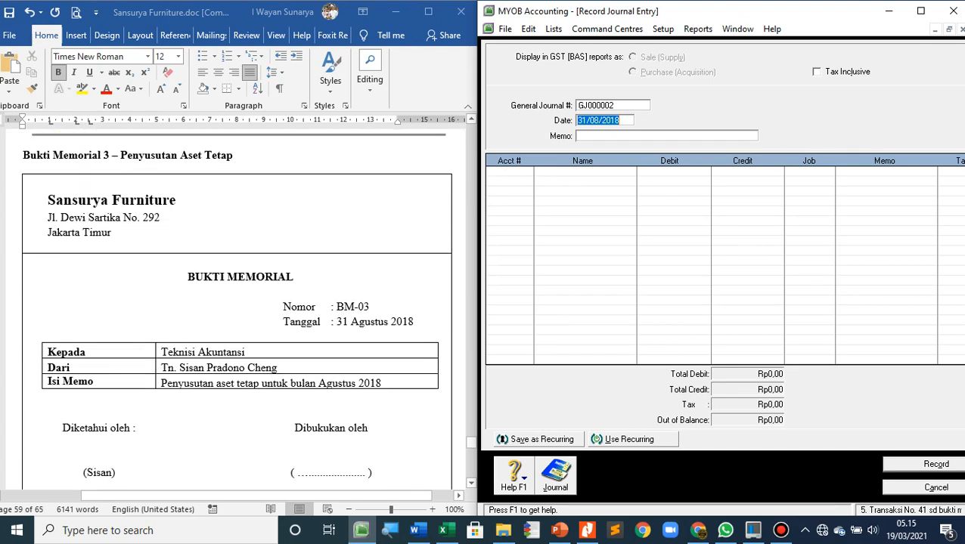
pyautogui.scroll(-3, 238, 310)
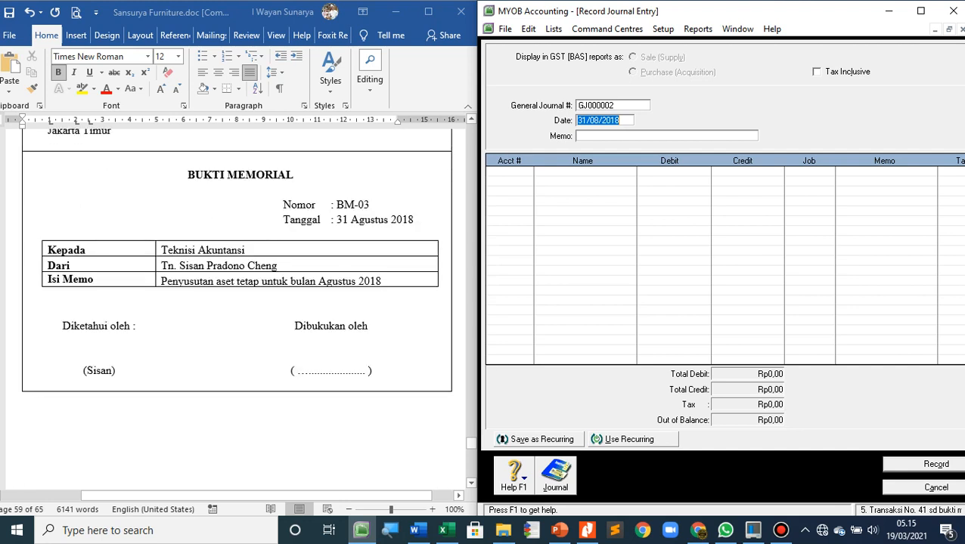
pyautogui.scroll(1, 237, 276)
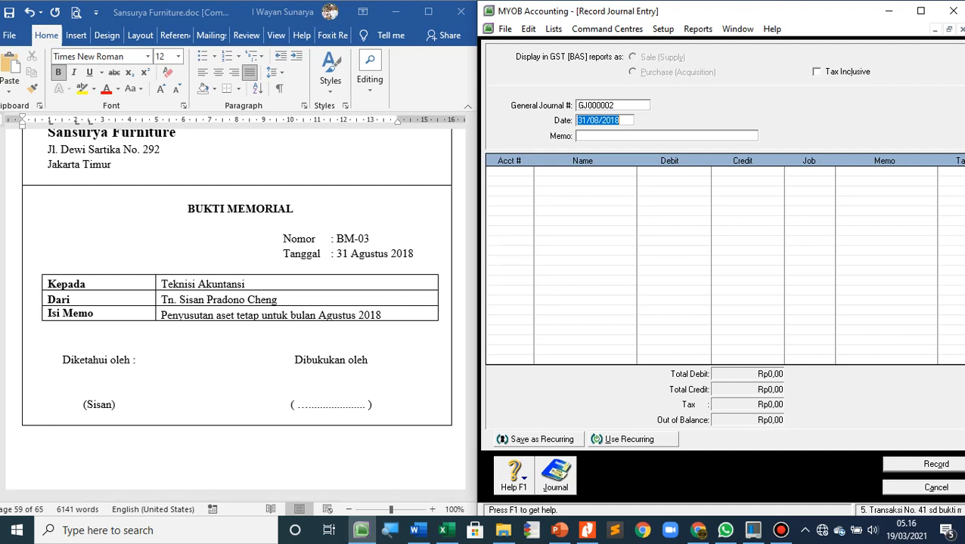
pyautogui.click(553, 29)
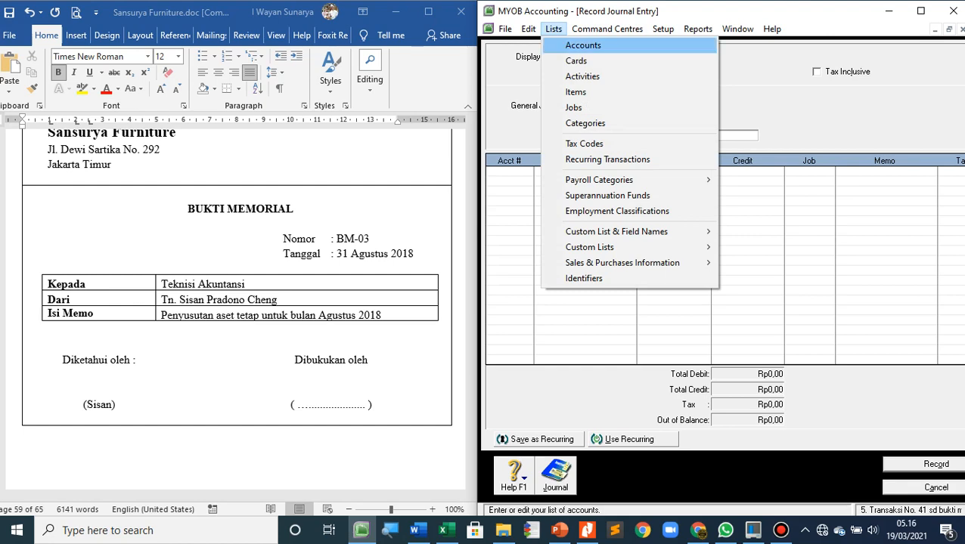
pyautogui.click(583, 45)
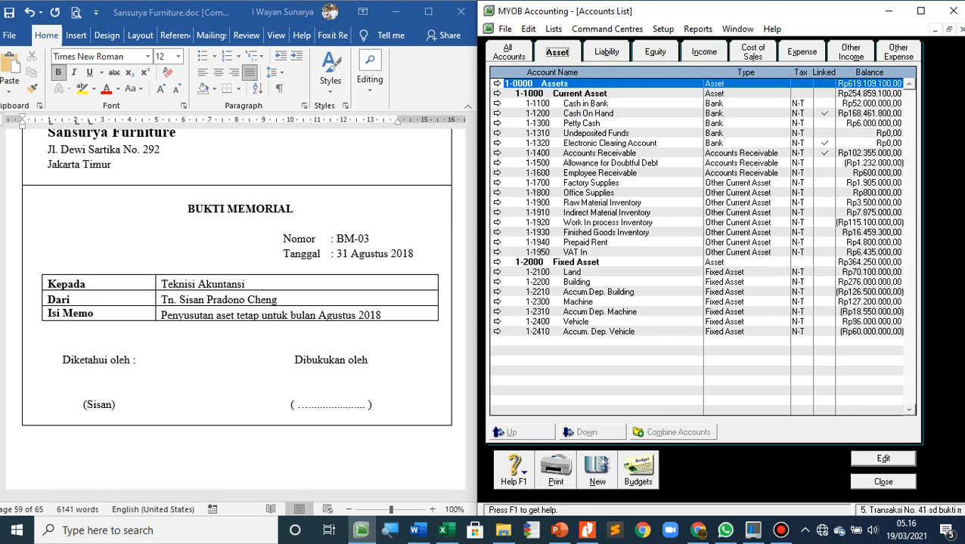
# Switch to the Word document and start a 20-point line with a plain, unformatted "1." below the BM-03 form
pyautogui.hotkey('alt', 'Tab')
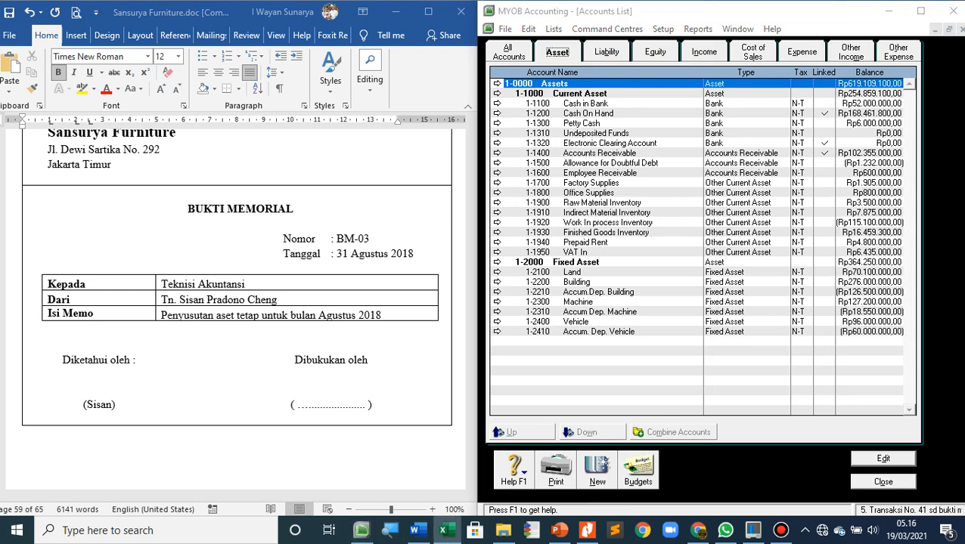
pyautogui.hotkey('alt', 'Tab')
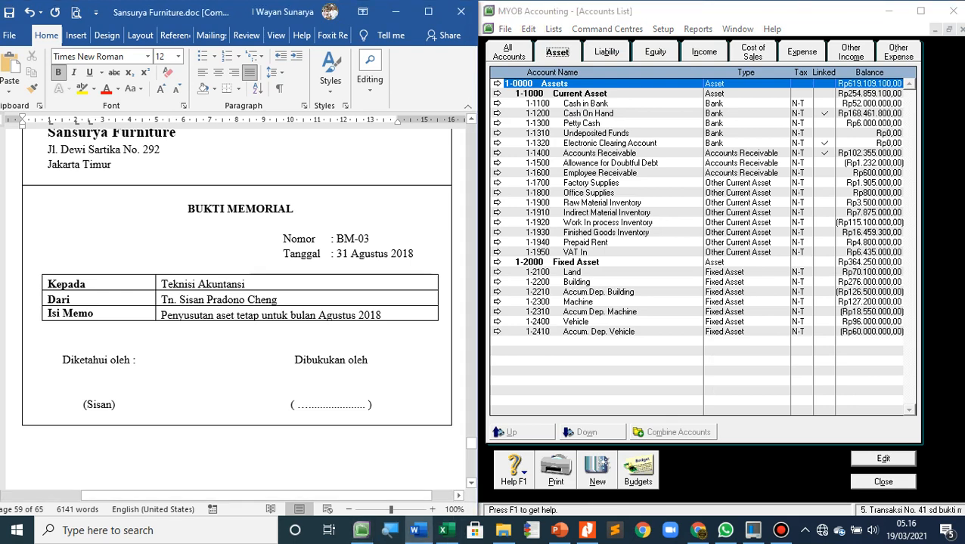
pyautogui.scroll(-2, 237, 318)
pyautogui.click(24, 403)
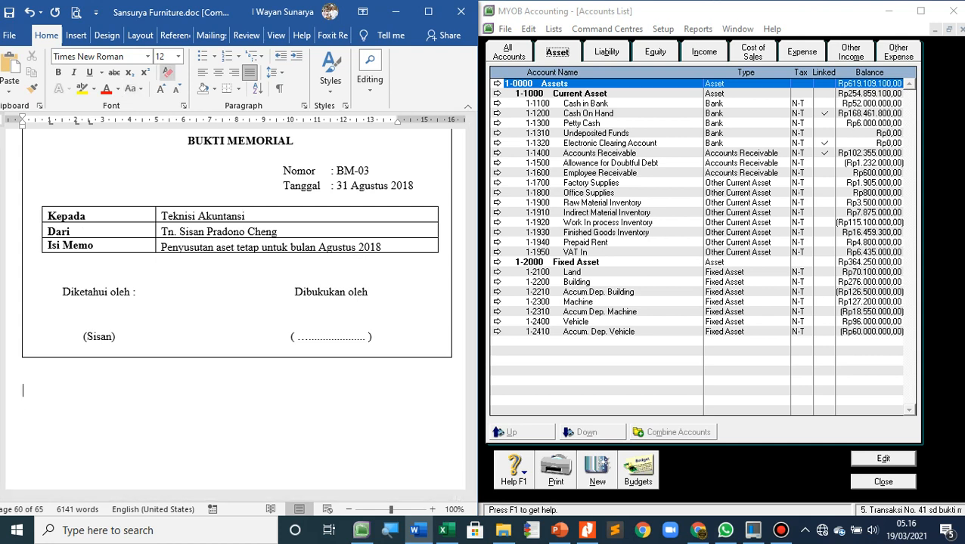
pyautogui.click(178, 56)
pyautogui.click(161, 180)
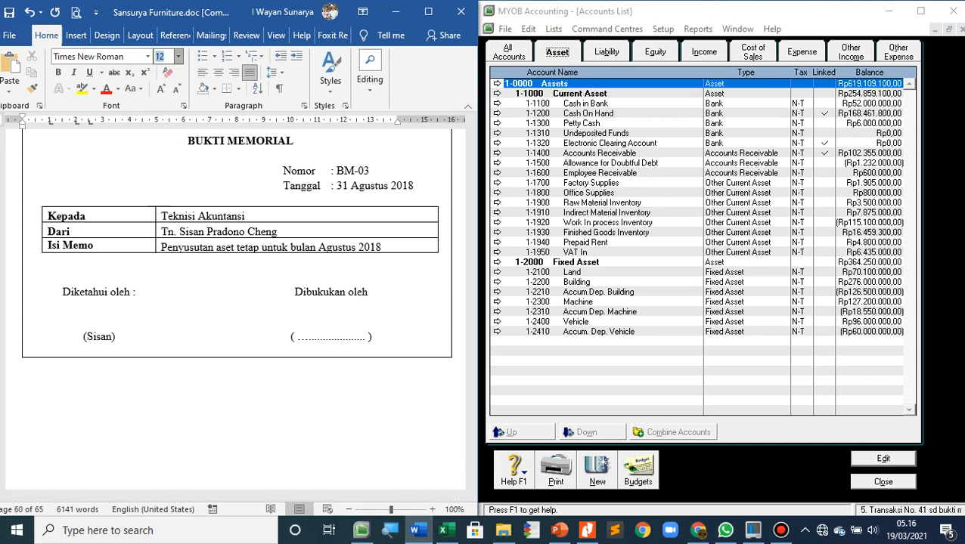
pyautogui.write('1.')
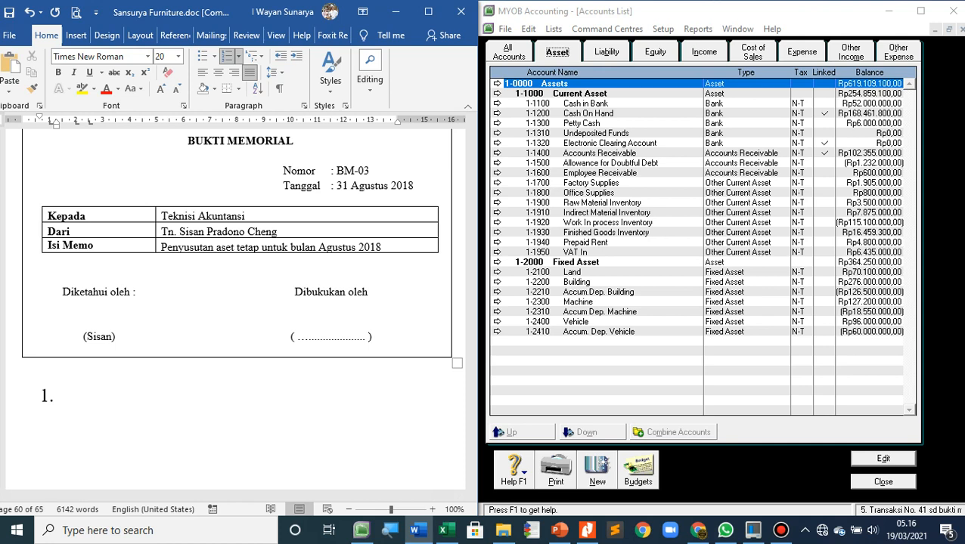
pyautogui.hotkey('ctrl', 'z')
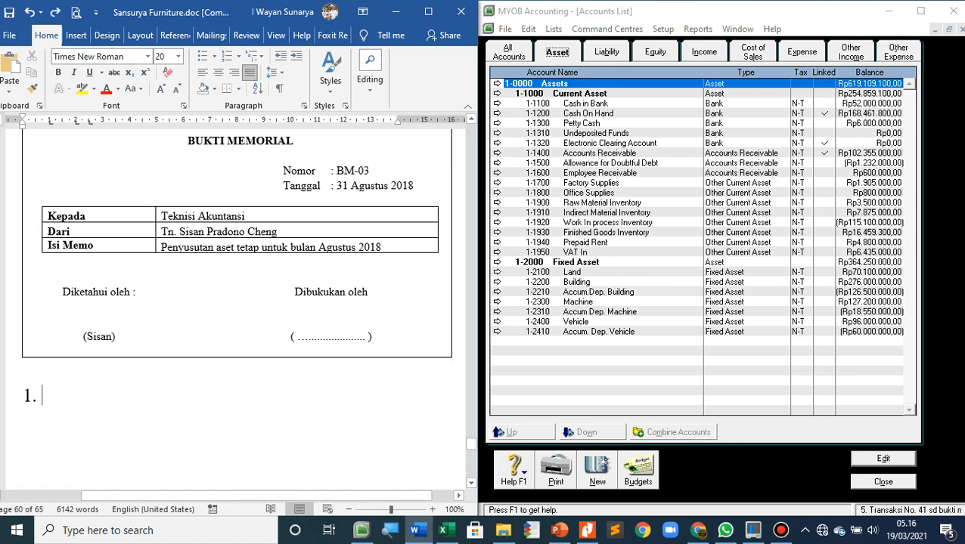
# Begin the building depreciation formula with "Building = (Rp 276.000.000 -", taking the cost from account 1-2200 in the MYOB accounts list
pyautogui.write('Buil')
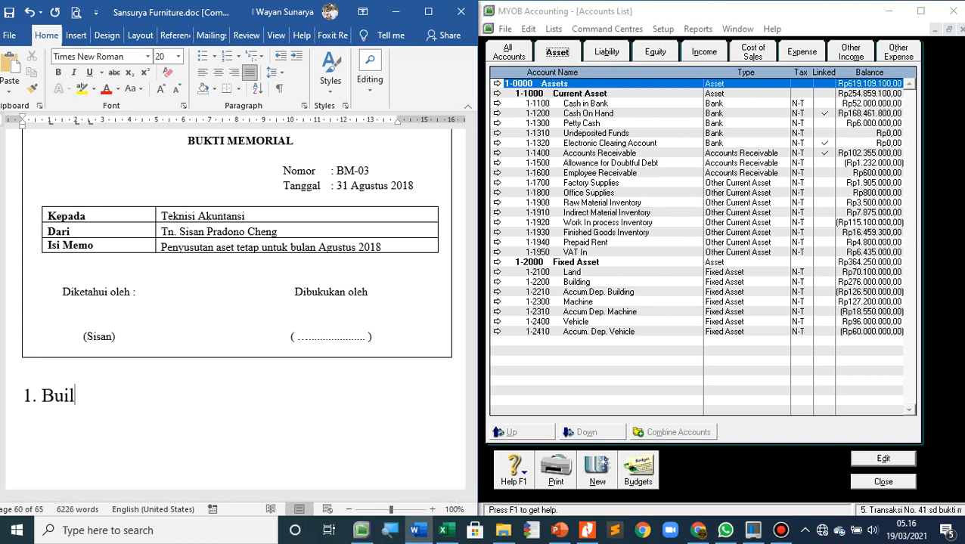
pyautogui.write('ding = ')
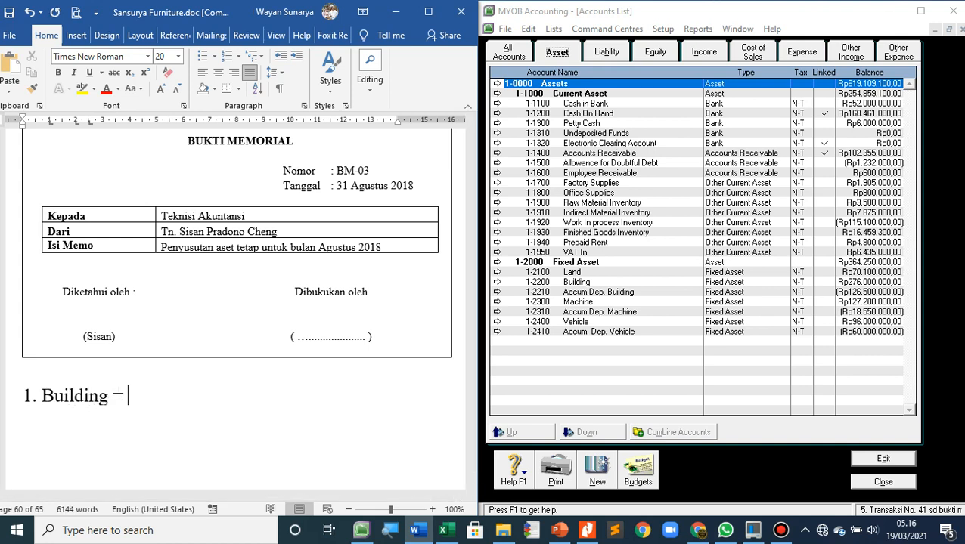
pyautogui.write('(')
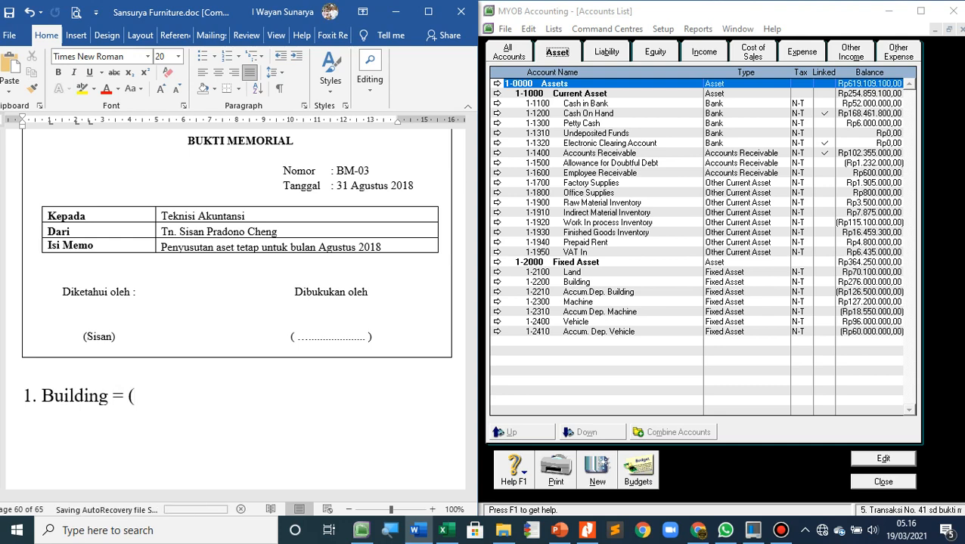
pyautogui.click(578, 282)
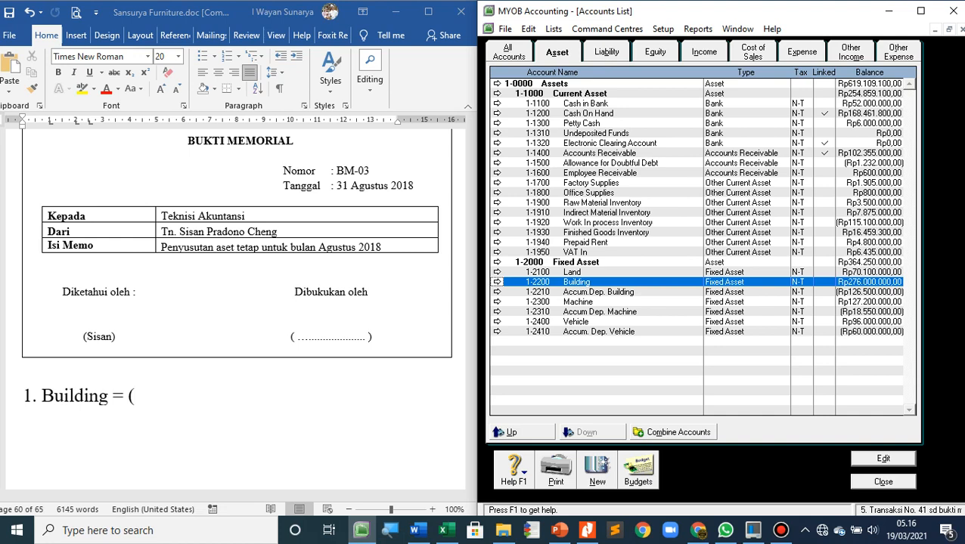
pyautogui.hotkey('alt', 'Tab')
pyautogui.write('R')
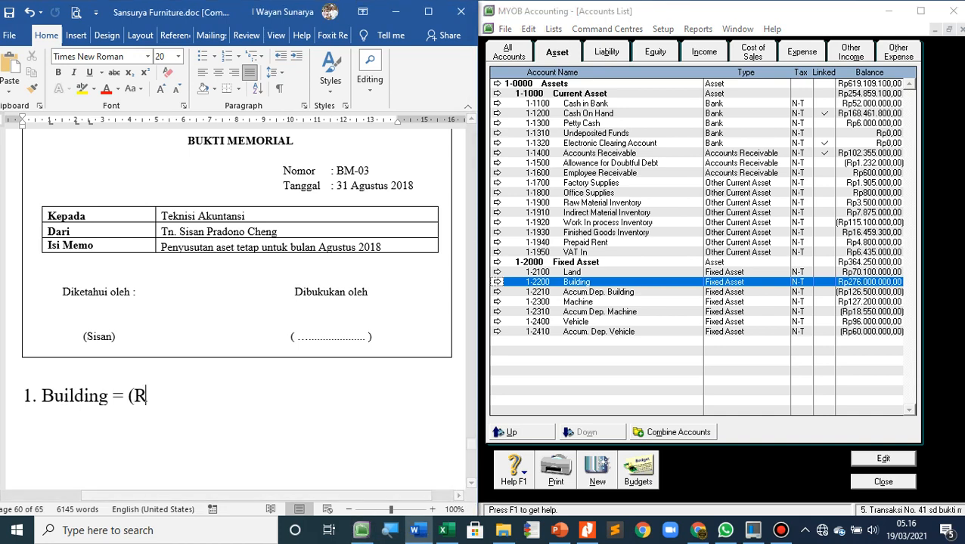
pyautogui.write('p 276')
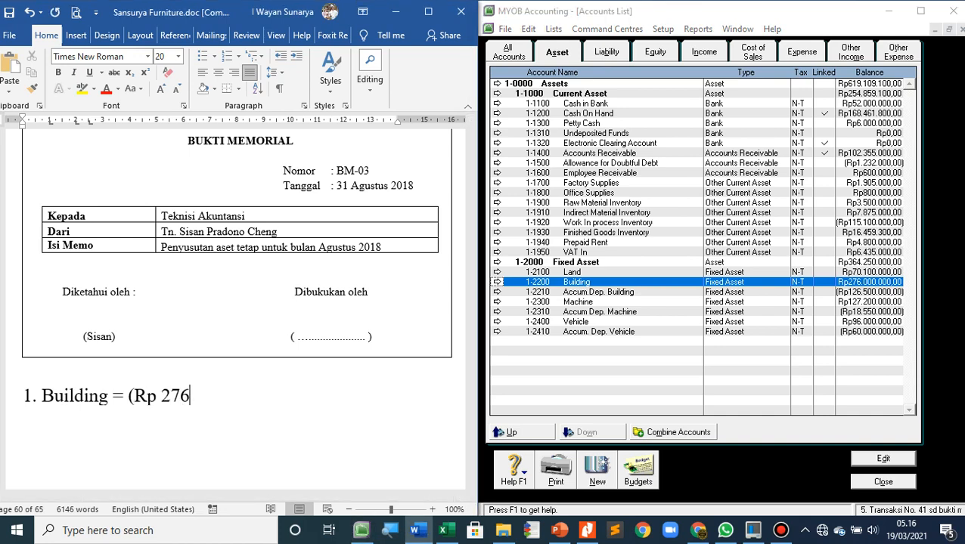
pyautogui.write('.000.000')
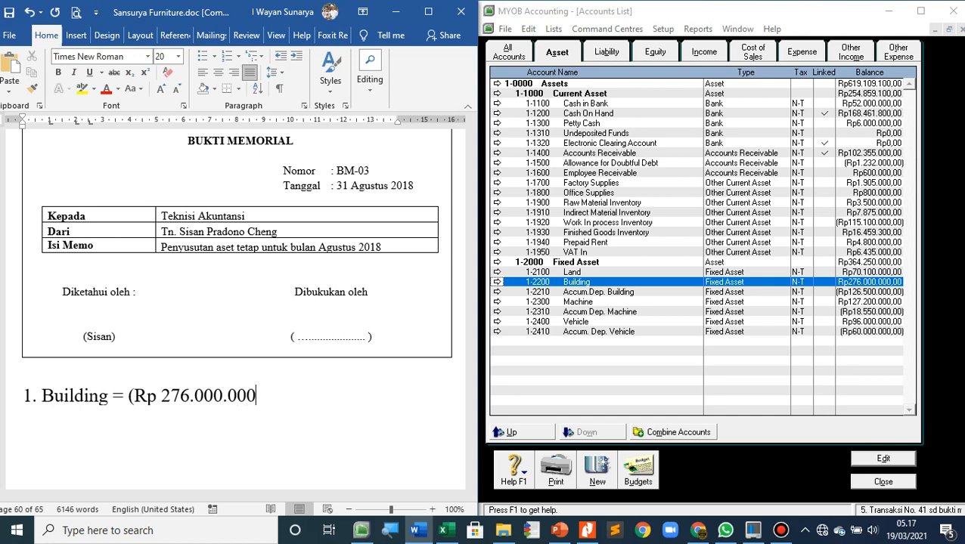
pyautogui.write(' -')
# Insert a blank line above the building formula and complete the formula with "0) / (20 x 12)"
pyautogui.click(23, 378)
pyautogui.press('Return')
pyautogui.press('Delete')
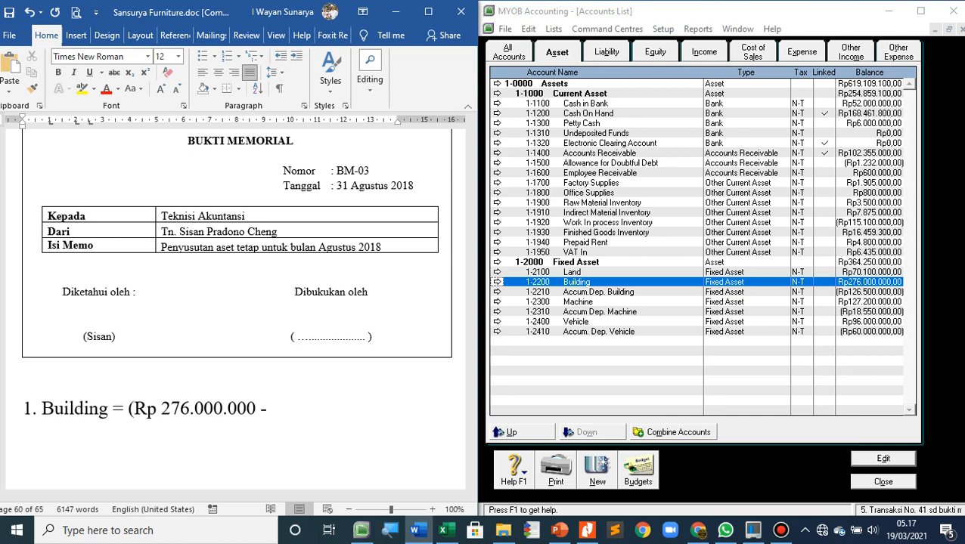
pyautogui.press('End')
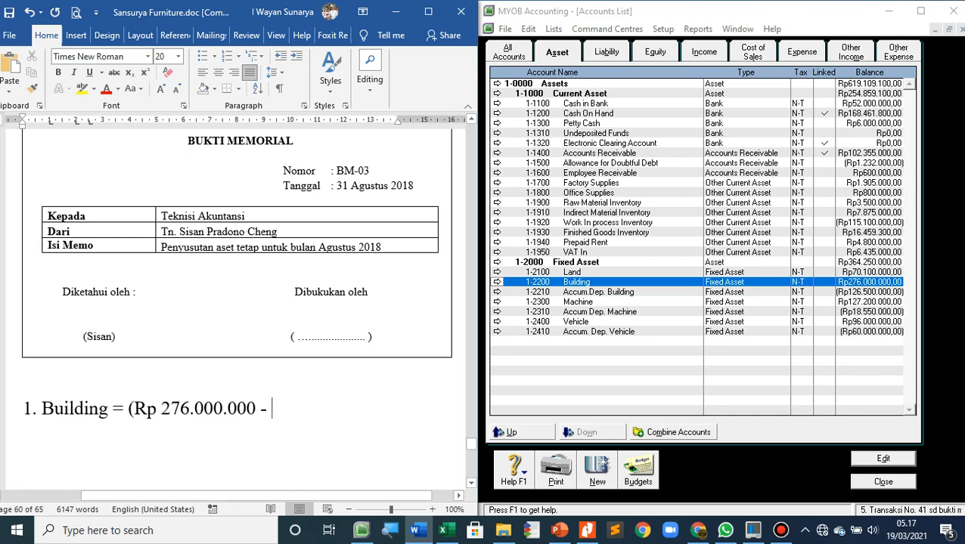
pyautogui.write('0)')
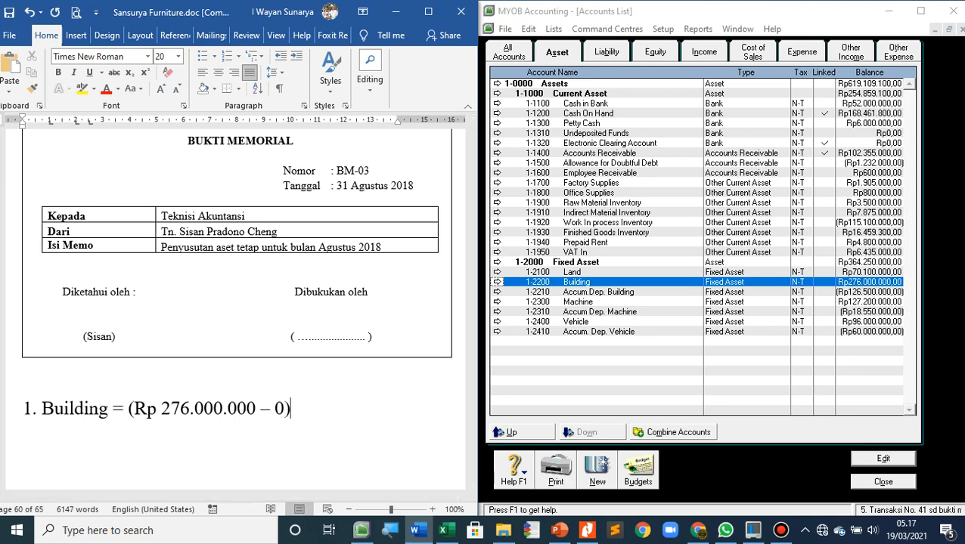
pyautogui.write(' / (')
pyautogui.write('20 x 12')
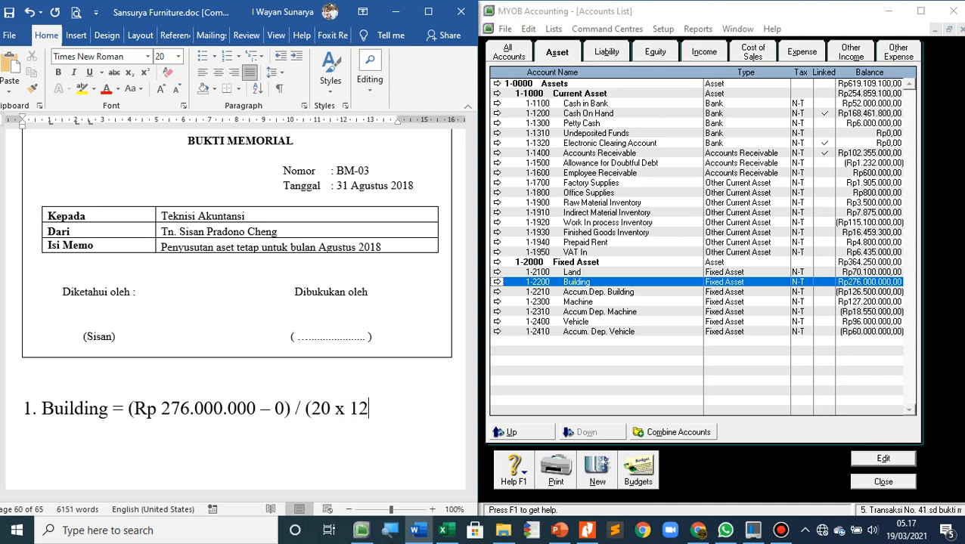
pyautogui.write(')')
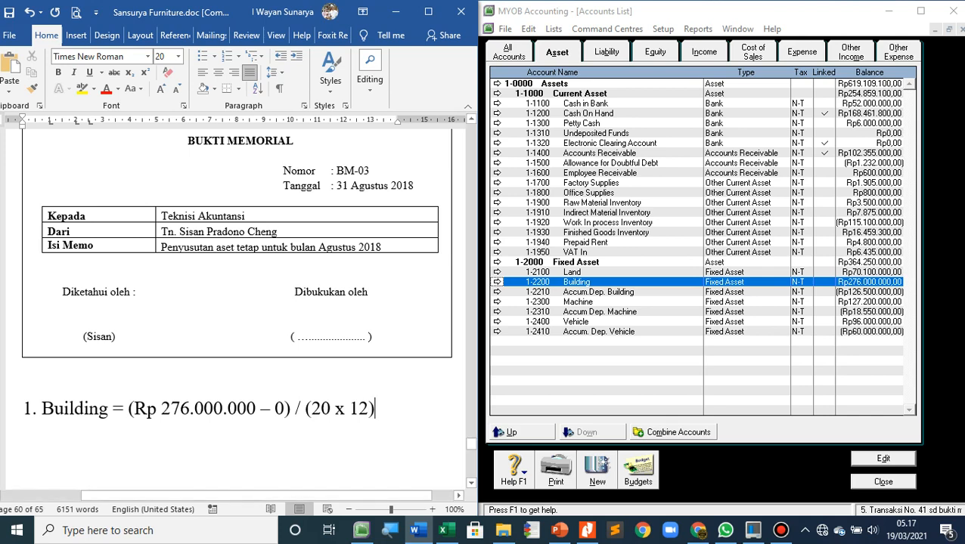
# Start an unnumbered second line with an equals sign and align it with the equals sign of the Building line above
pyautogui.press('Return')
pyautogui.press('Tab')
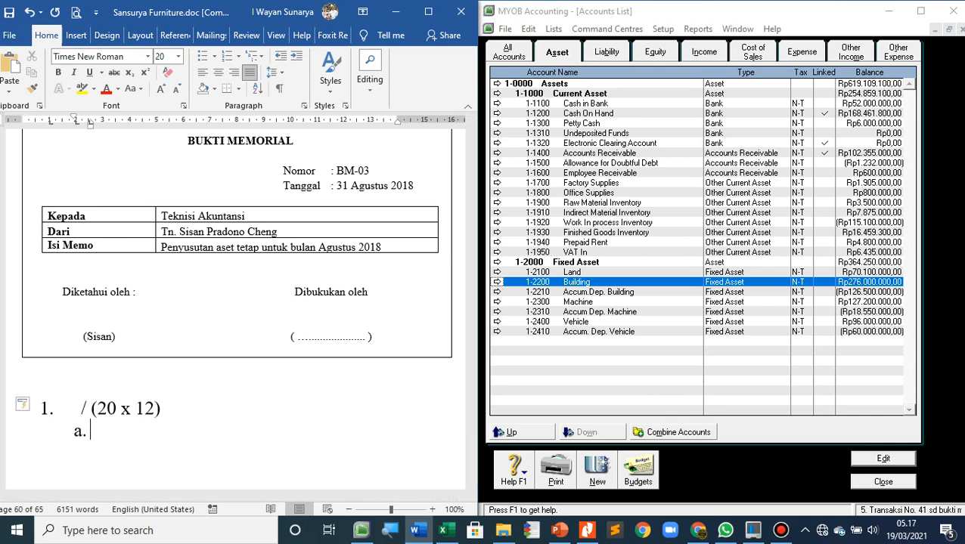
pyautogui.hotkey('ctrl', 'z')
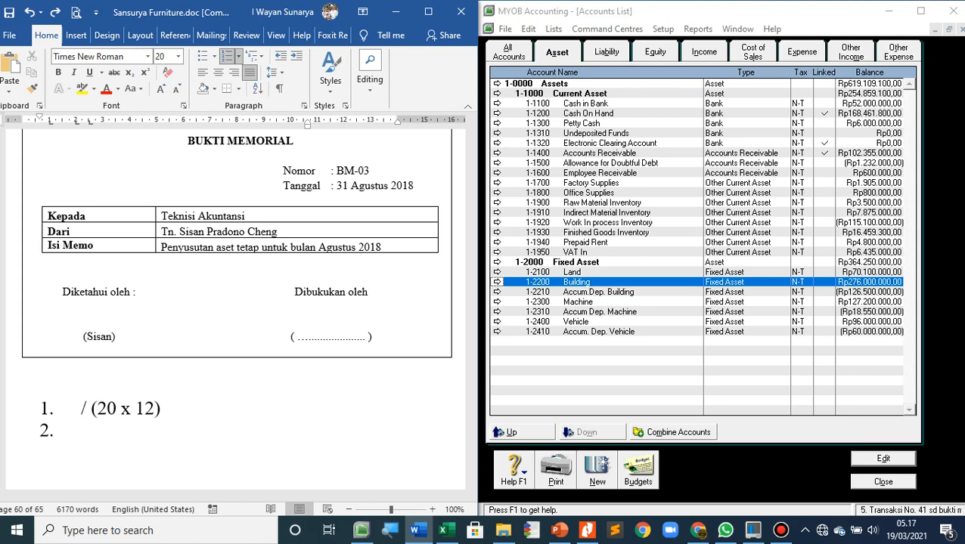
pyautogui.hotkey('ctrl', 'z')
pyautogui.press('Tab')
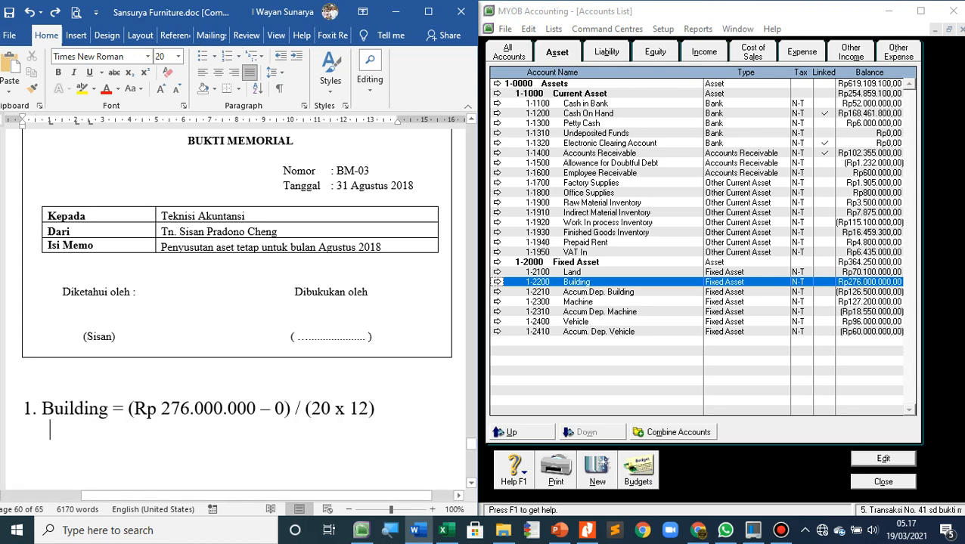
pyautogui.write('=')
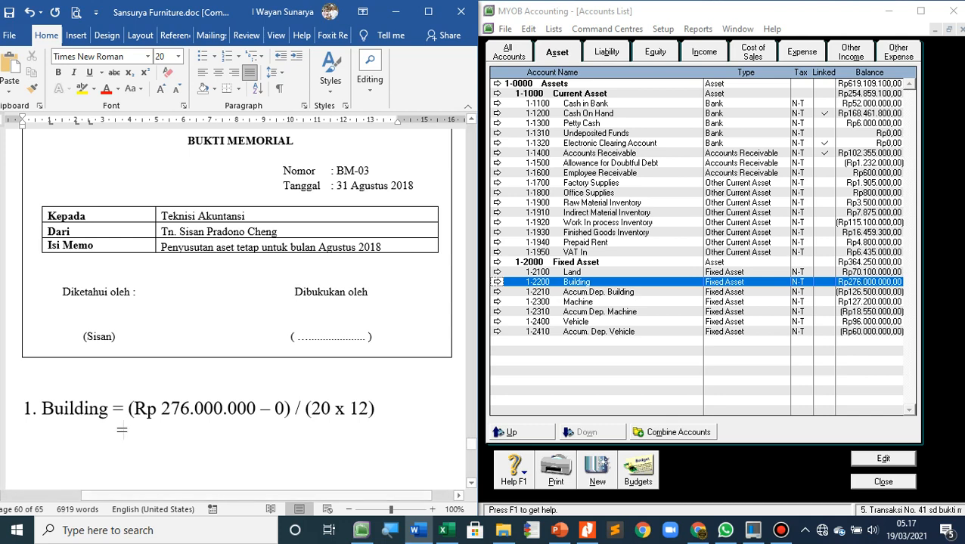
pyautogui.press('Up')
pyautogui.press('Left')
pyautogui.press('Left')
pyautogui.press('Down')
pyautogui.press('Right')
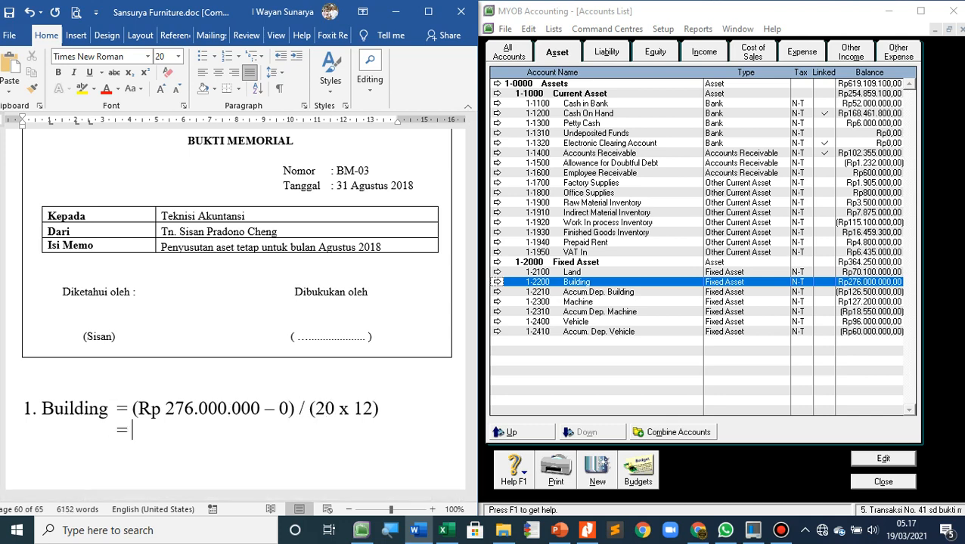
# Write "Rp 276.000.000 / 240" after the equals sign on the second line of the building calculation
pyautogui.write('2')
pyautogui.press('BackSpace')
pyautogui.write('2')
pyautogui.press('BackSpace')
pyautogui.press('BackSpace')
pyautogui.write('Rp 276.000.')
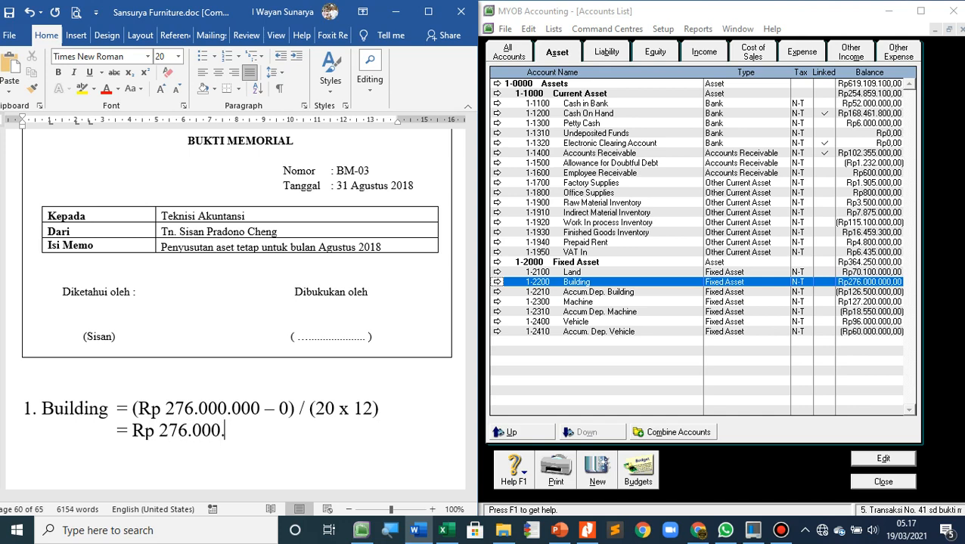
pyautogui.write('000 /')
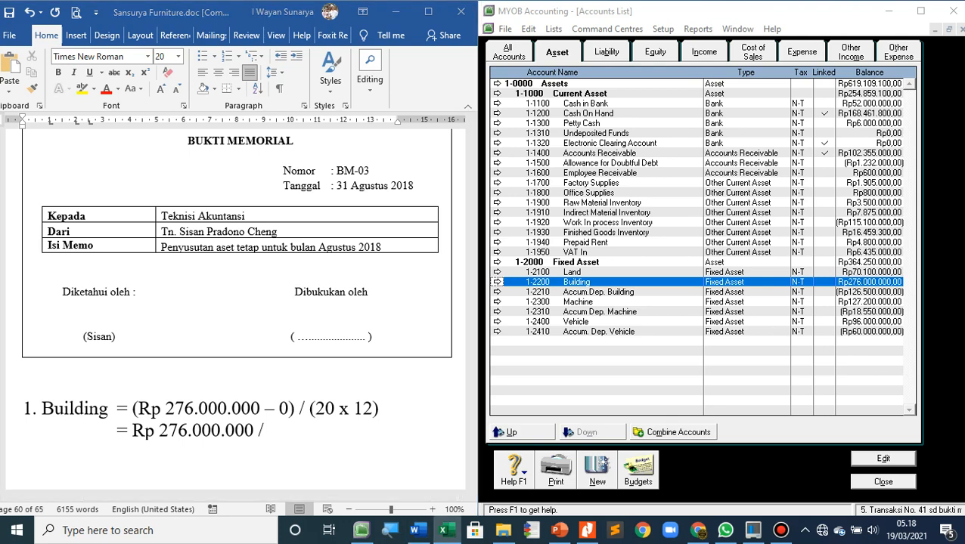
pyautogui.write('240')
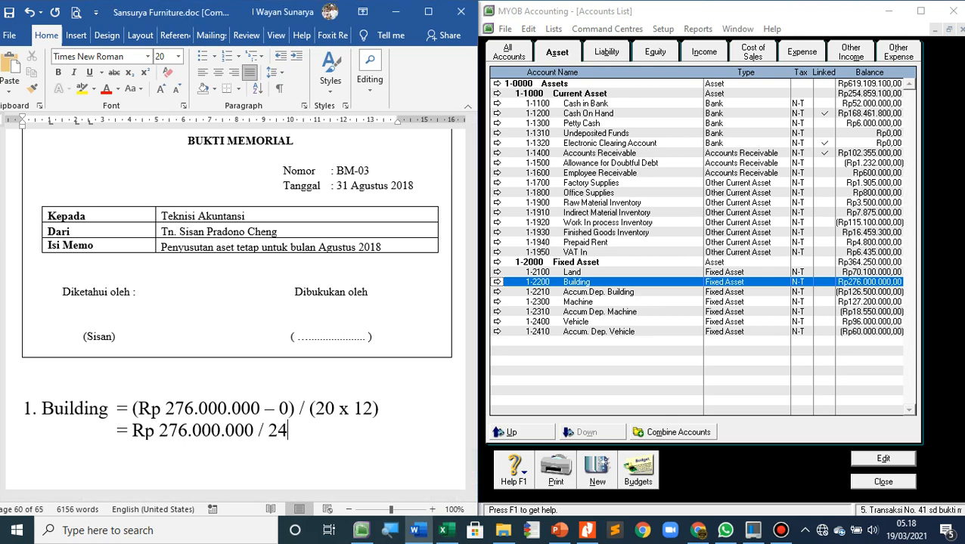
# Add an indented third line reading "= Rp 1.150.000 / bulan" as the monthly building depreciation
pyautogui.press('Return')
pyautogui.press('Tab')
pyautogui.press('Tab')
pyautogui.press('Tab')
pyautogui.press('Tab')
pyautogui.press('Tab')
pyautogui.write('=')
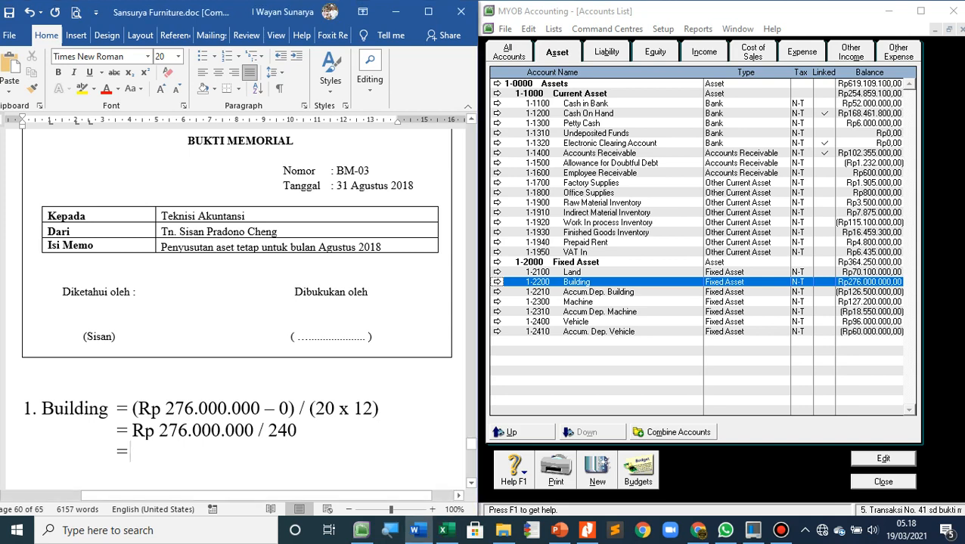
pyautogui.write('Rp 1.')
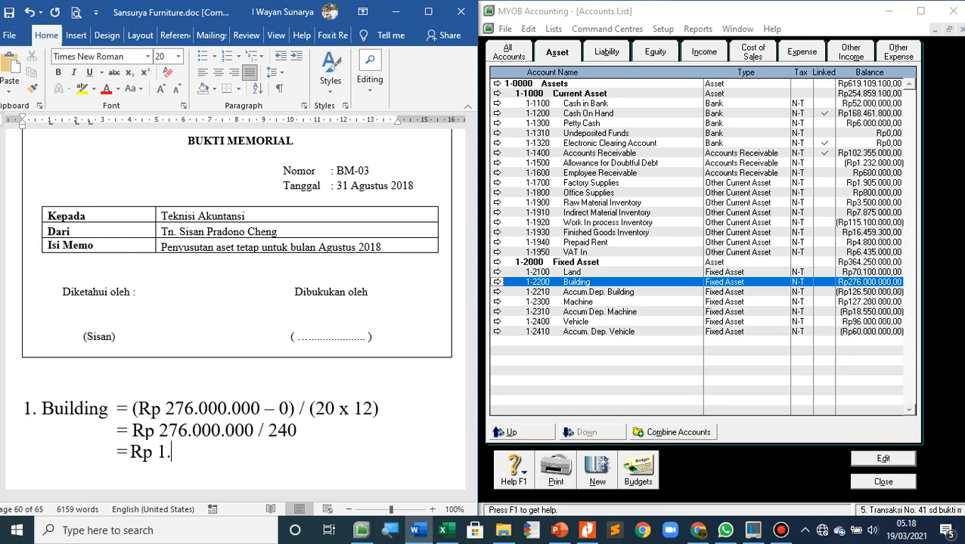
pyautogui.write('150.00')
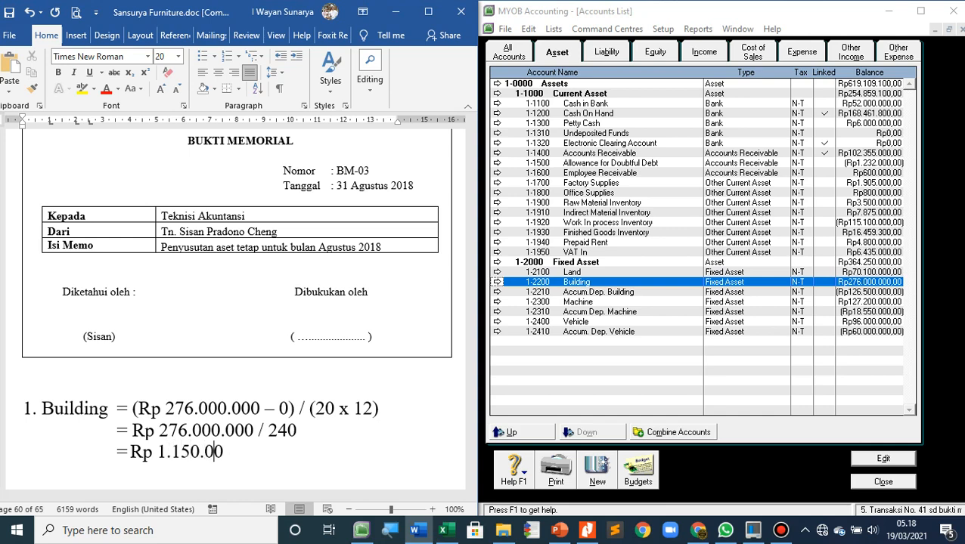
pyautogui.write('0 / bulan')
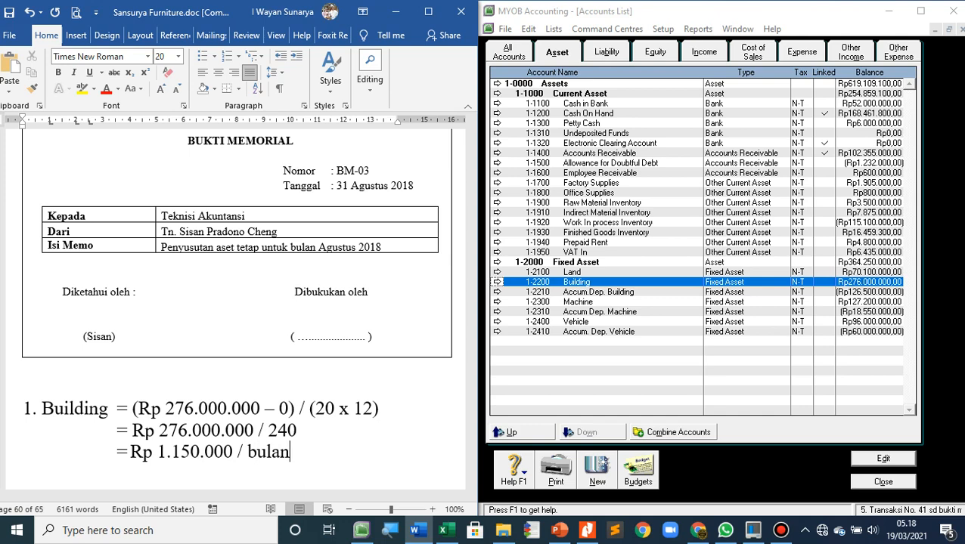
# Start item "2. Machine =" below the building calculation and align the three Building equals signs with it
pyautogui.press('Return')
pyautogui.write('2.')
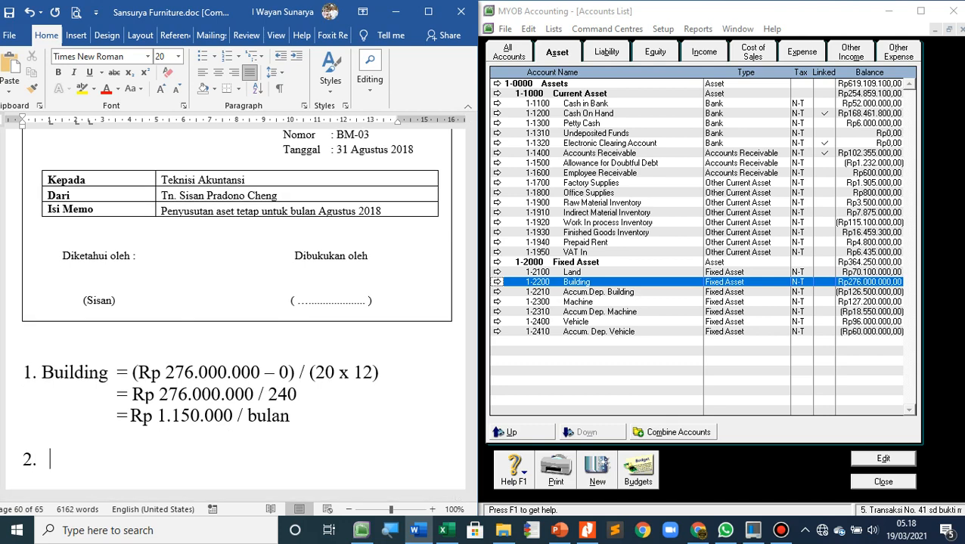
pyautogui.write('Machine   =')
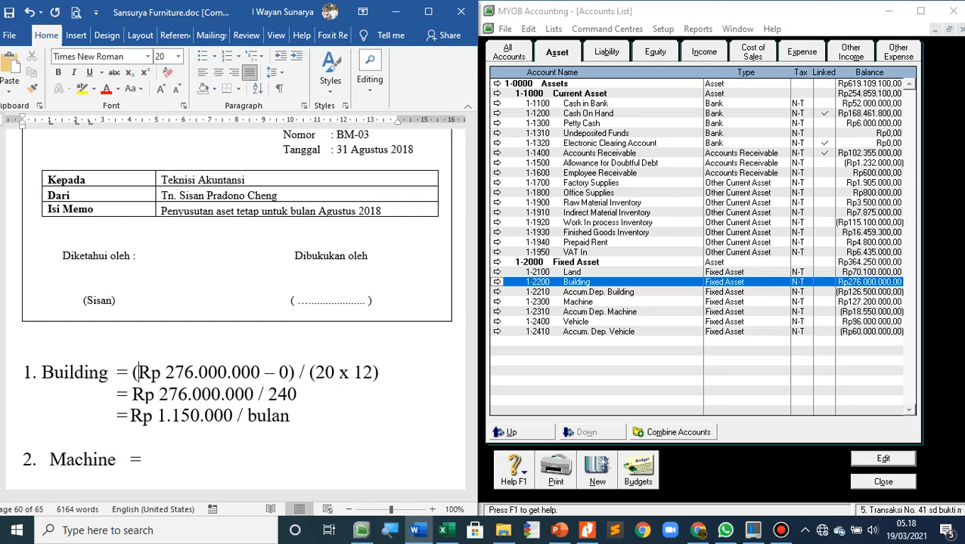
pyautogui.click(114, 372)
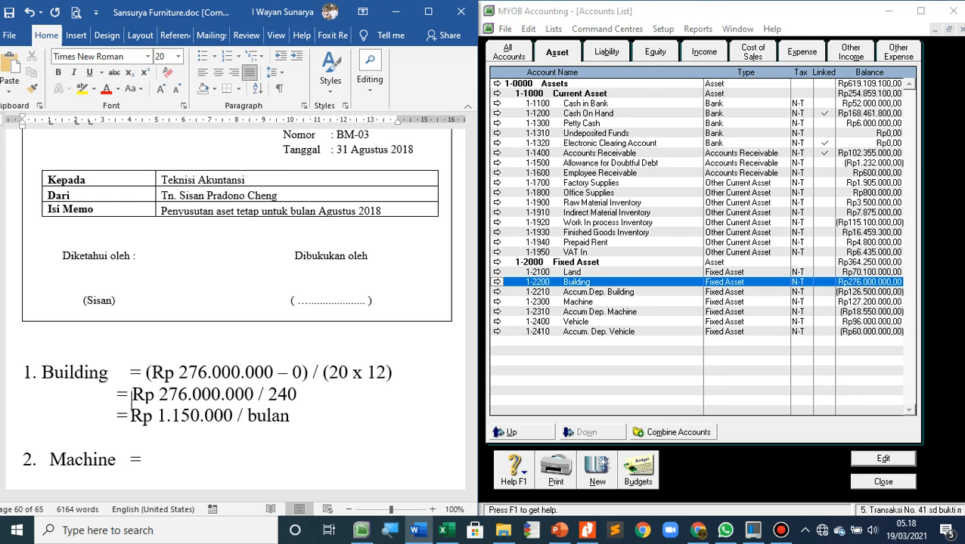
pyautogui.click(118, 393)
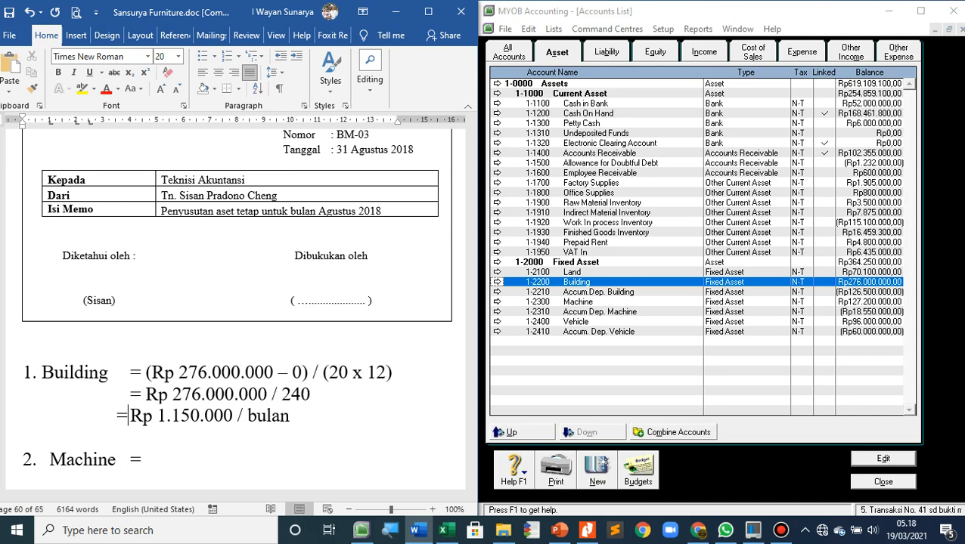
pyautogui.click(118, 416)
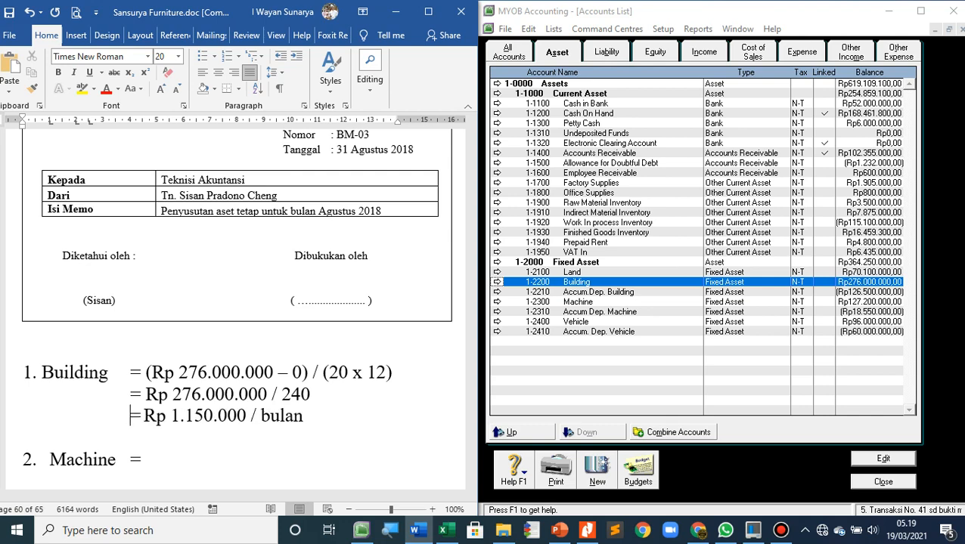
# Write "(Rp 127.200.000" after the equals sign of the Machine item, leaving no space before the bracket
pyautogui.click(142, 459)
pyautogui.press('Up')
pyautogui.press('Right')
pyautogui.press('Right')
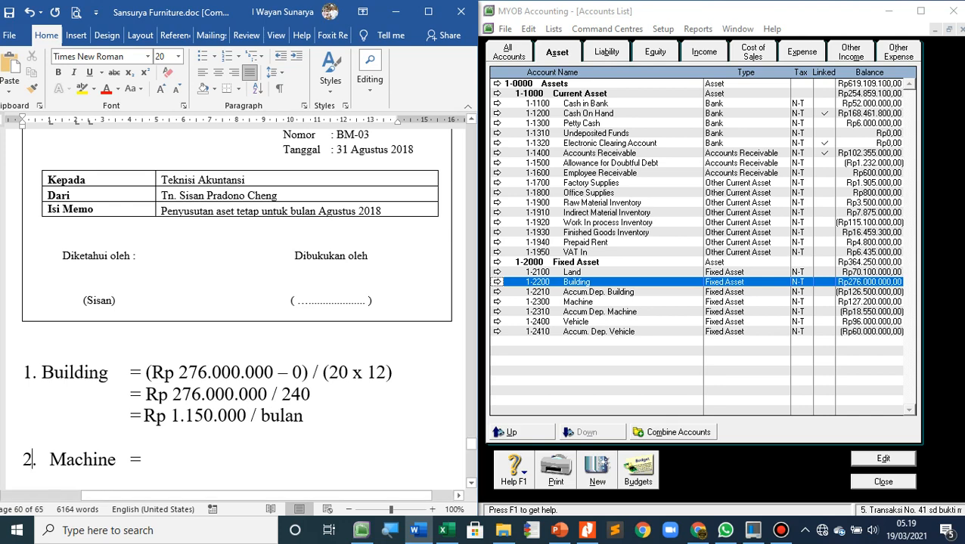
pyautogui.press('End')
pyautogui.write('R')
pyautogui.press('BackSpace')
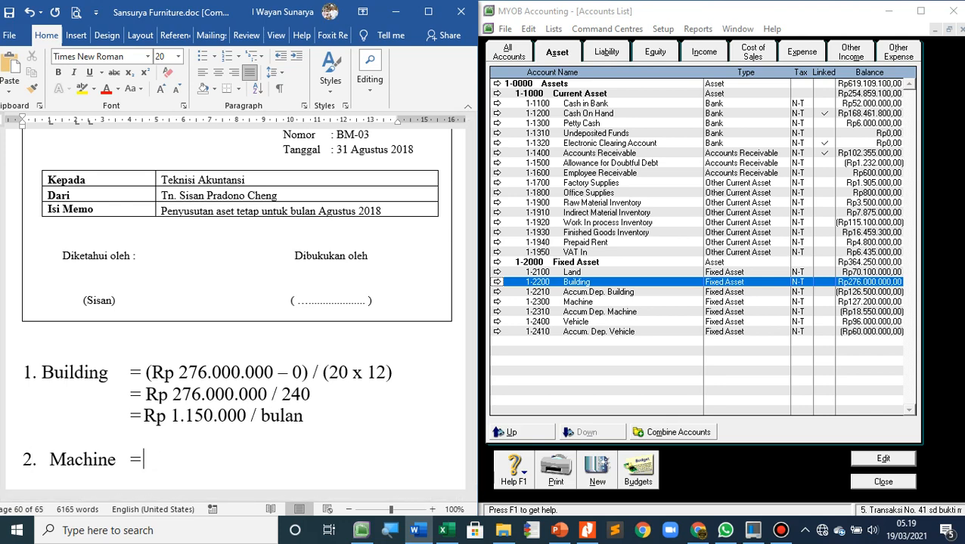
pyautogui.write('(Rp 127.')
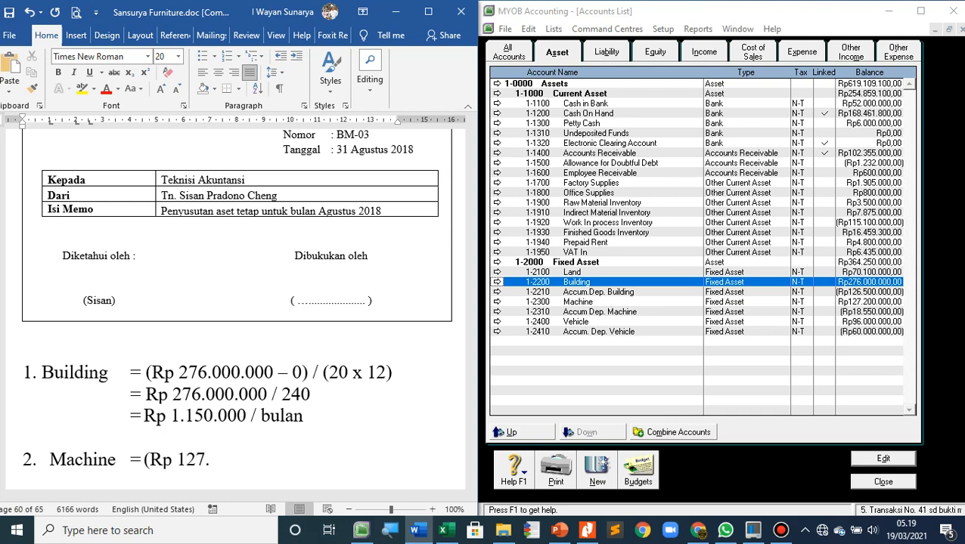
pyautogui.write('200.000')
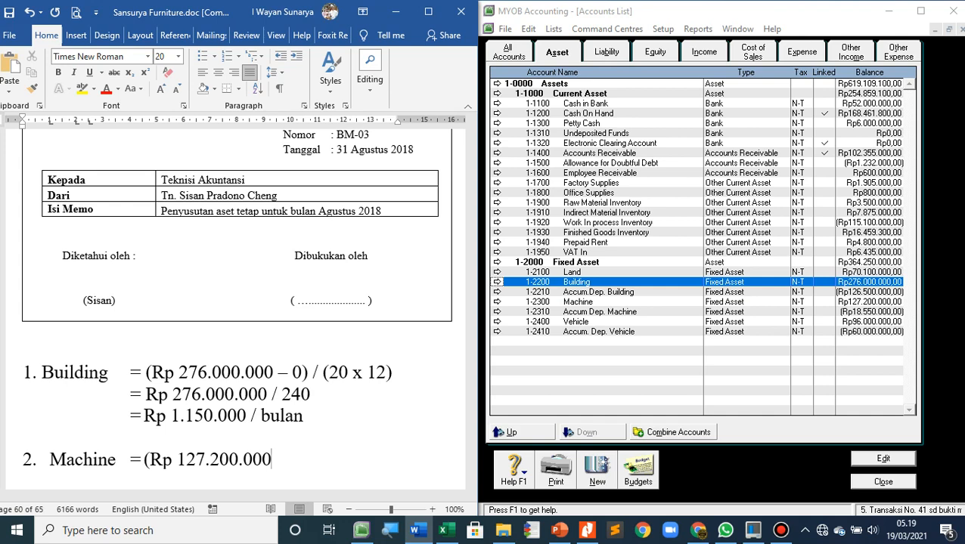
pyautogui.write(' – 0) / (8 ')
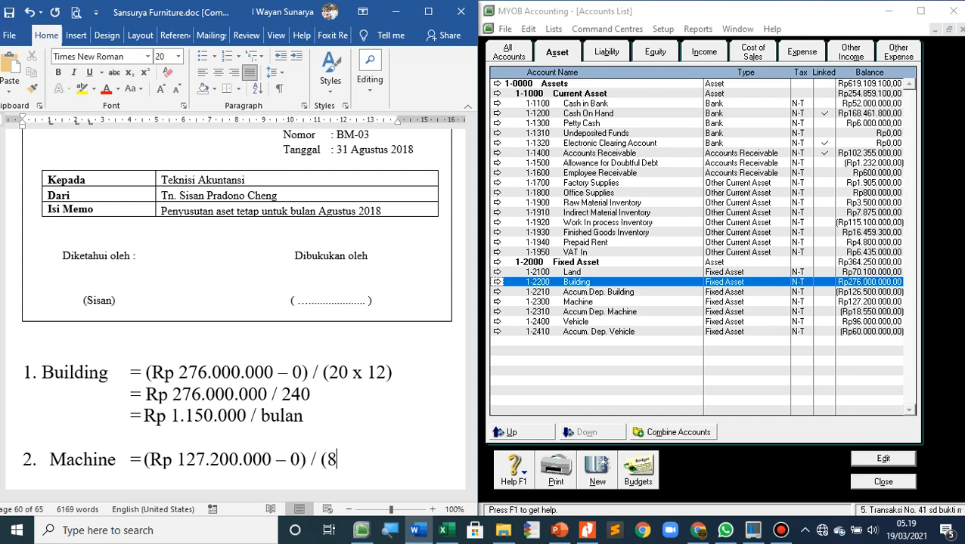
pyautogui.write('x 12)')
# Add a second Machine line reading "=(Rp 127.200.000", aligned with the equals sign above
pyautogui.press('Return')
pyautogui.press('Tab')
pyautogui.press('Tab')
pyautogui.press('Tab')
pyautogui.press('Tab')
pyautogui.press('Tab')
pyautogui.write('=(Rp 127')
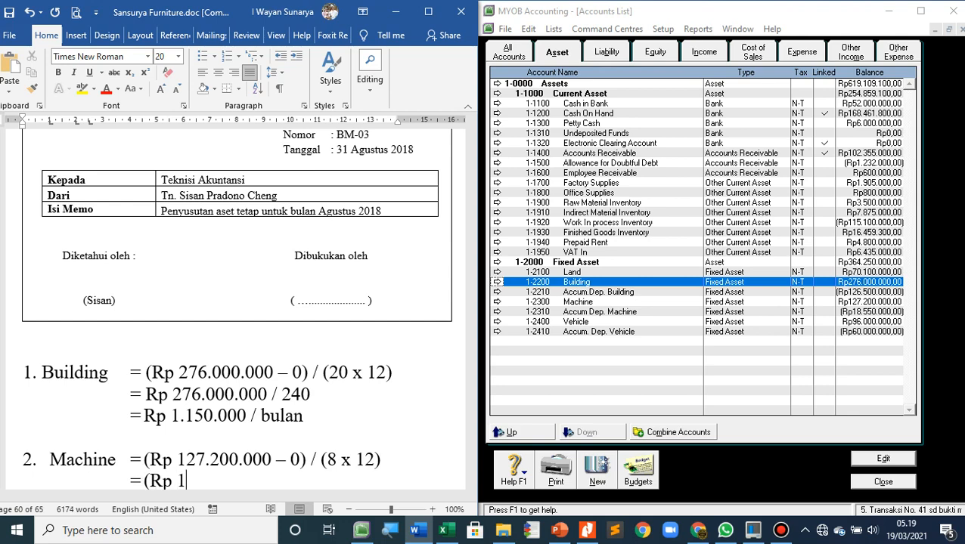
pyautogui.write('.200.000')
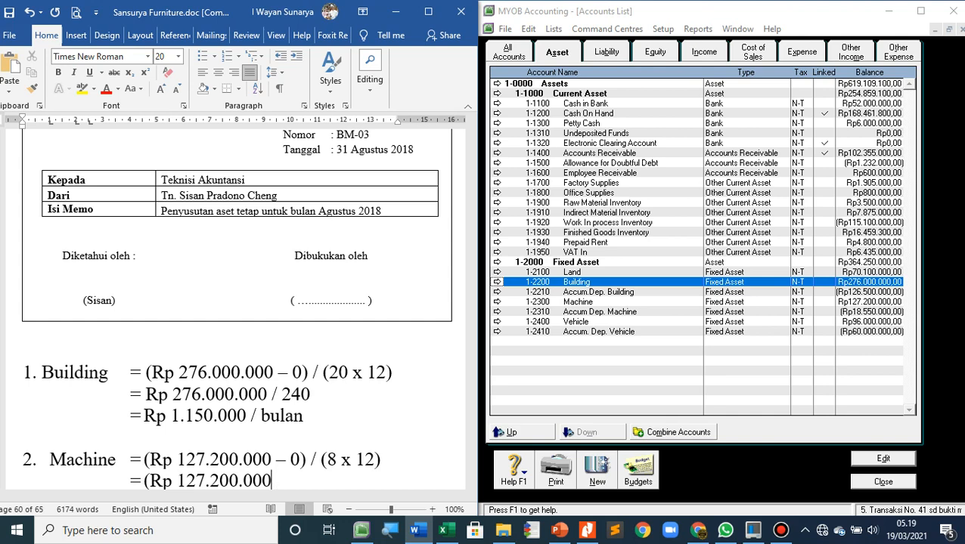
# Remove the opening bracket before "Rp" on the second line of the Machine calculation
pyautogui.press('Left')
pyautogui.press('Left')
pyautogui.press('Left')
pyautogui.press('Left')
pyautogui.press('Left')
pyautogui.press('Left')
pyautogui.press('Left')
pyautogui.press('Left')
pyautogui.press('Left')
pyautogui.press('Left')
pyautogui.press('Left')
pyautogui.press('Left')
pyautogui.press('Left')
pyautogui.press('Left')
pyautogui.press('Left')
pyautogui.press('Left')
pyautogui.press('Delete')
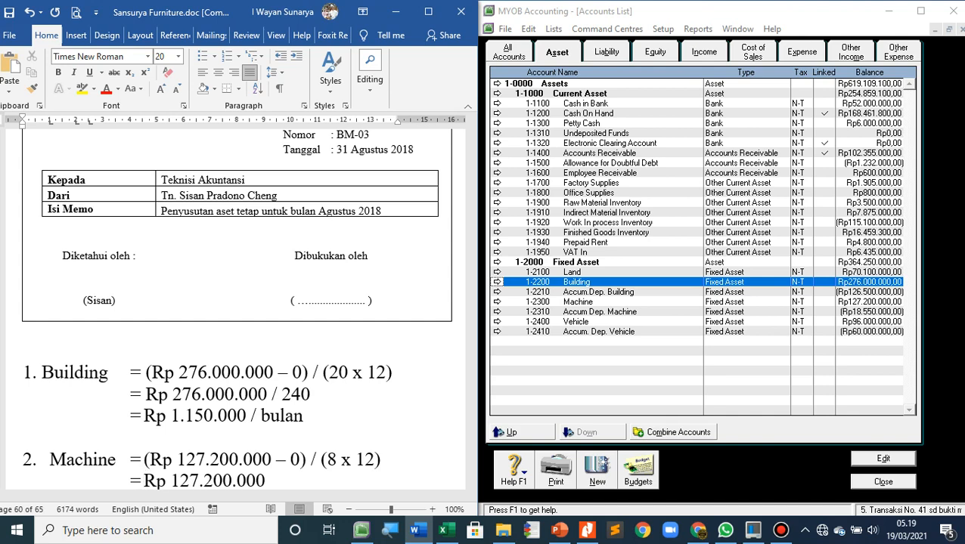
# Append " / 96" to the second line of the Machine calculation
pyautogui.click(271, 481)
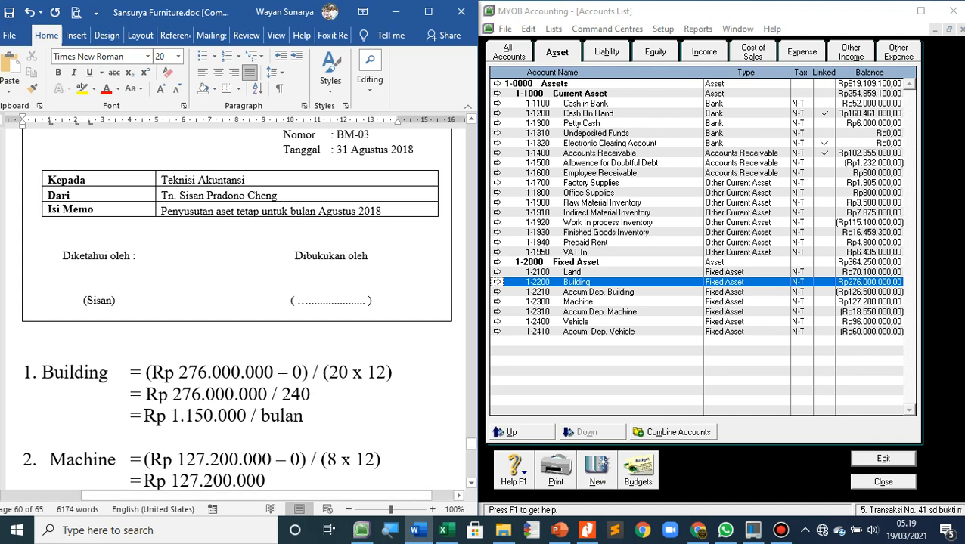
pyautogui.write('/')
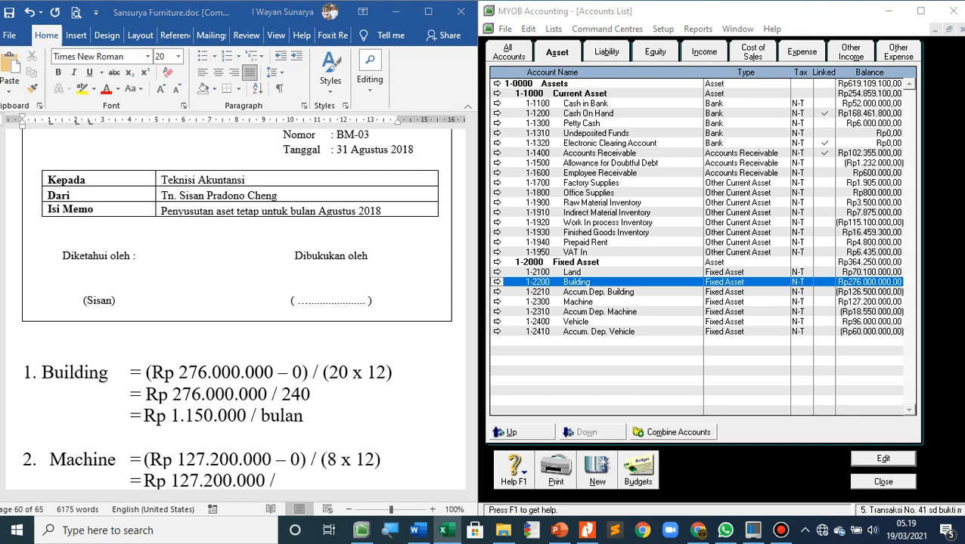
pyautogui.scroll(-2, 237, 302)
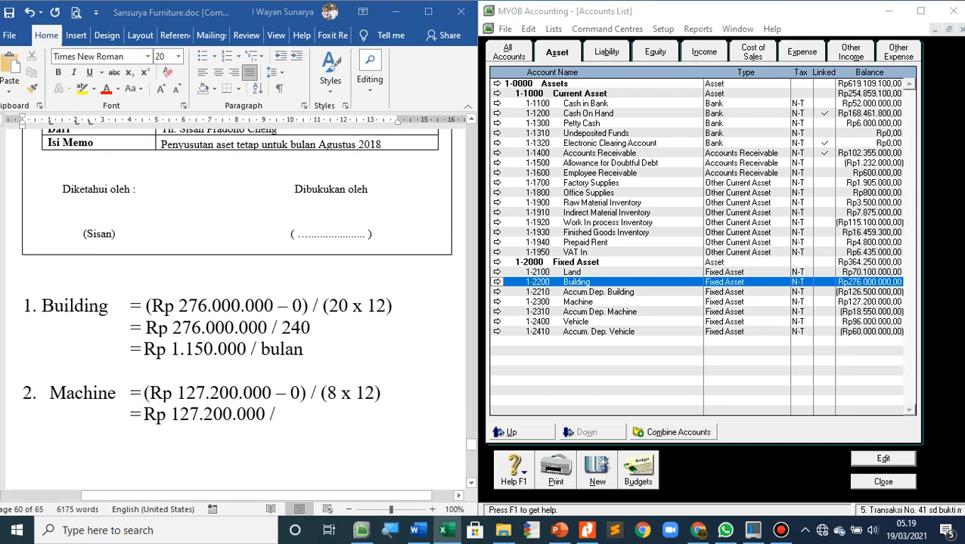
pyautogui.write('96')
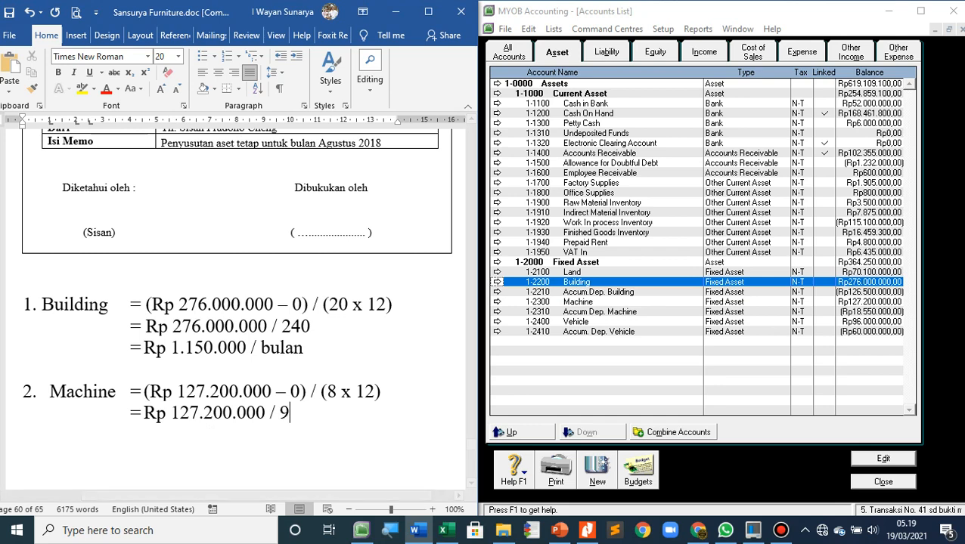
# Add an aligned third Machine line giving the monthly depreciation as "=Rp 1.325.000"
pyautogui.press('Return')
pyautogui.press('Tab')
pyautogui.press('Tab')
pyautogui.press('Tab')
pyautogui.press('Tab')
pyautogui.press('Tab')
pyautogui.write('=Rp')
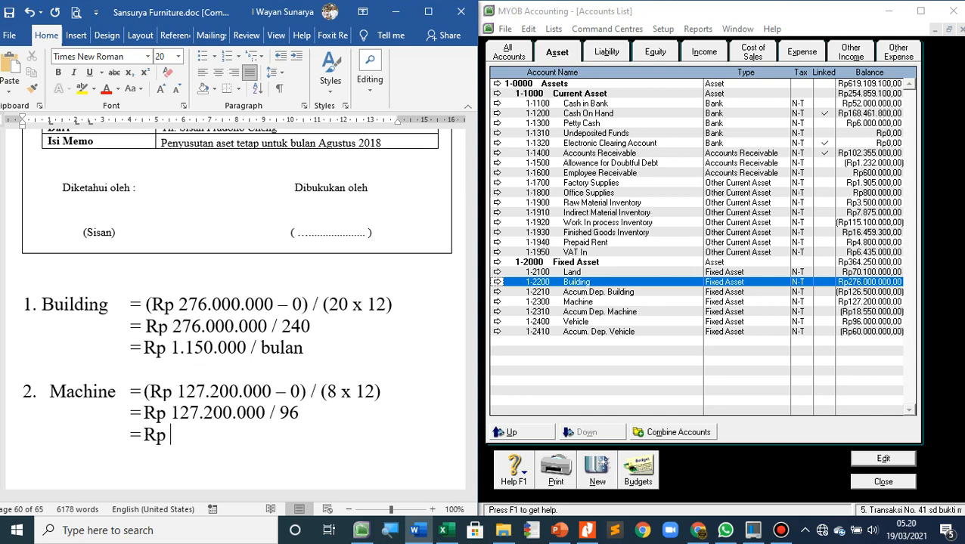
pyautogui.hotkey('alt', 'Tab')
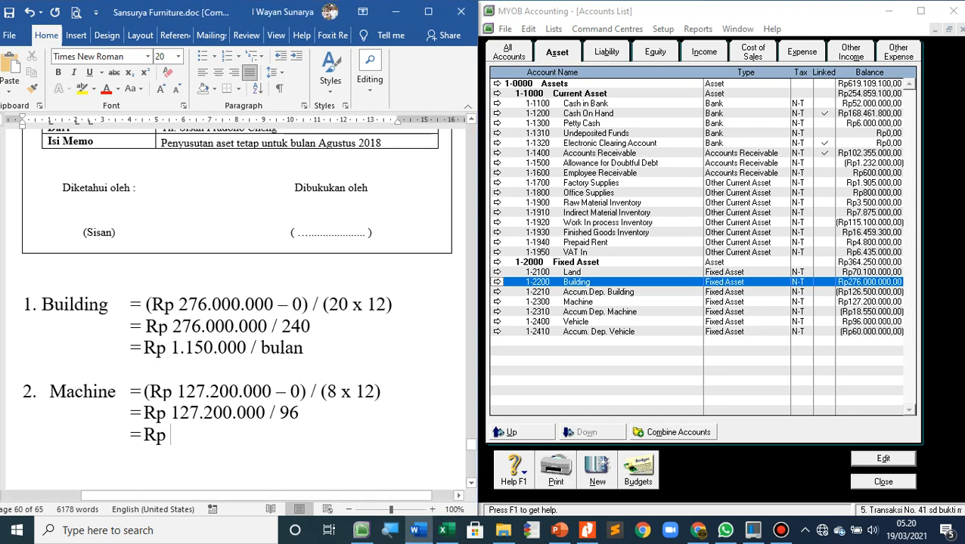
pyautogui.write('1.')
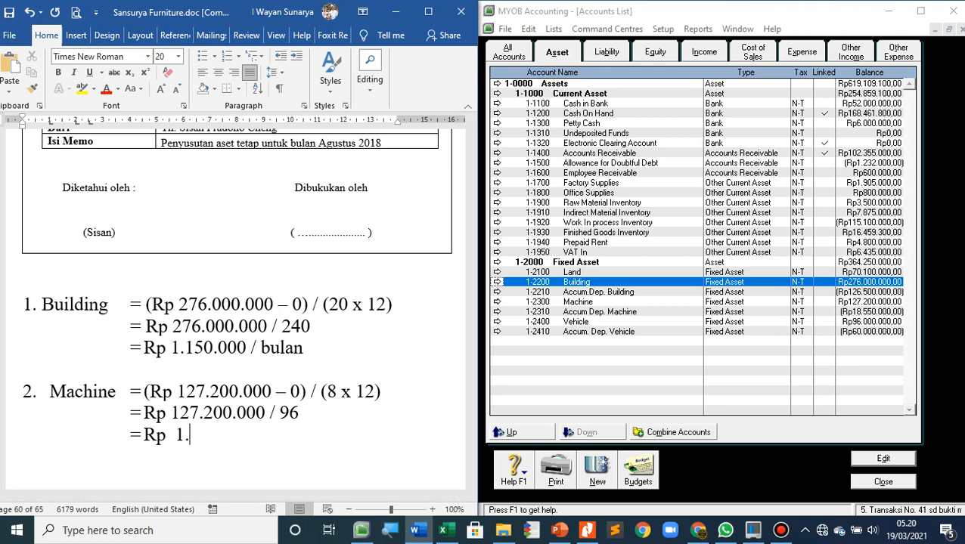
pyautogui.write('325.000')
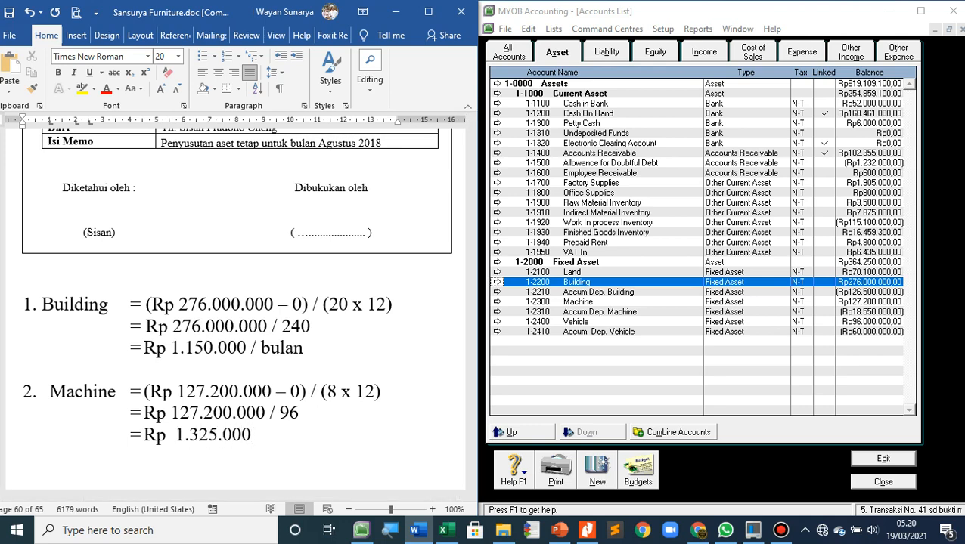
# Start item "3. Kendaraan =" after a blank line below the Machine calculation
pyautogui.press('Return')
pyautogui.press('Return')
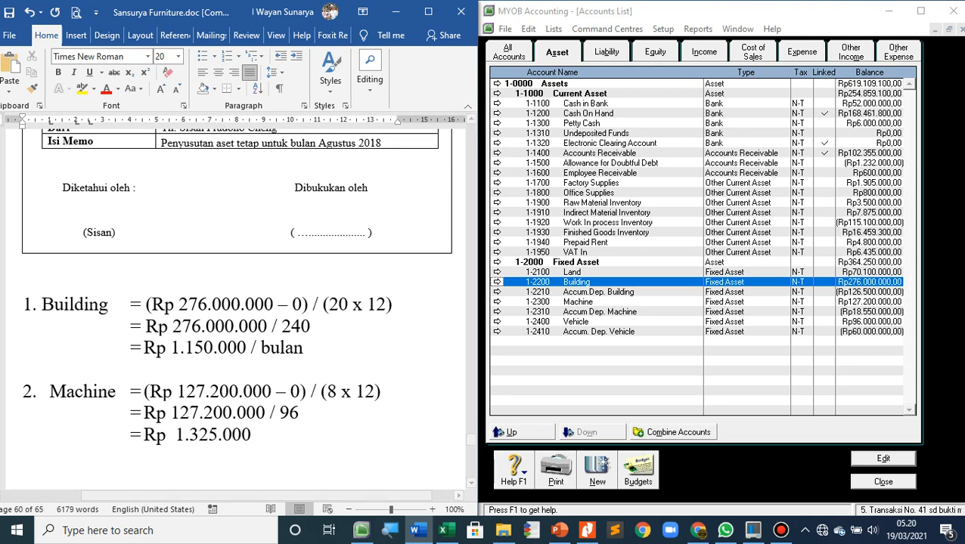
pyautogui.write('3.   ')
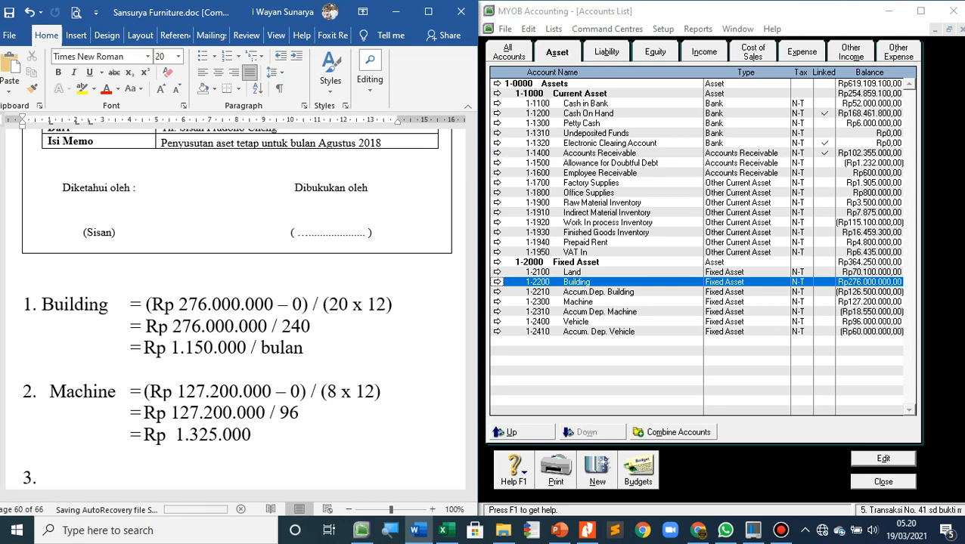
pyautogui.write('Kenda')
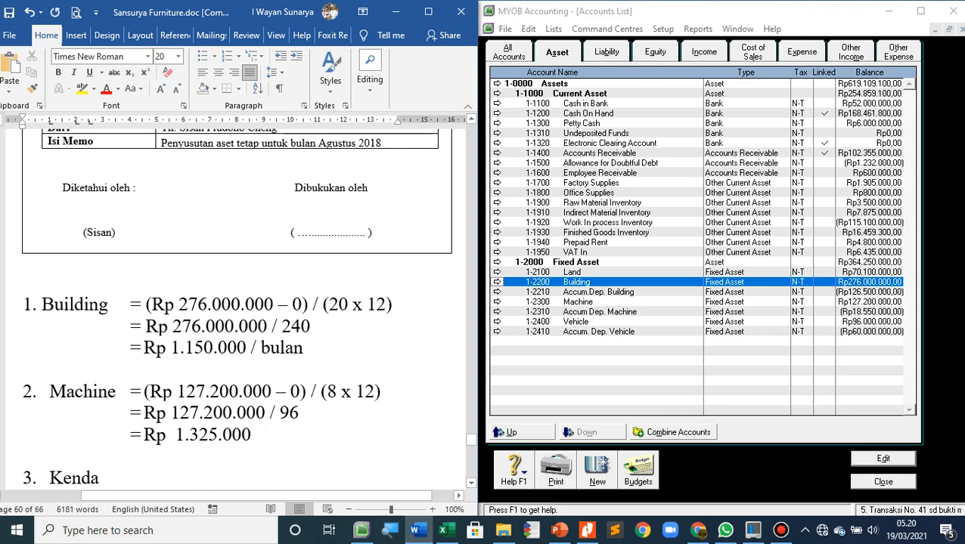
pyautogui.write('raan   =')
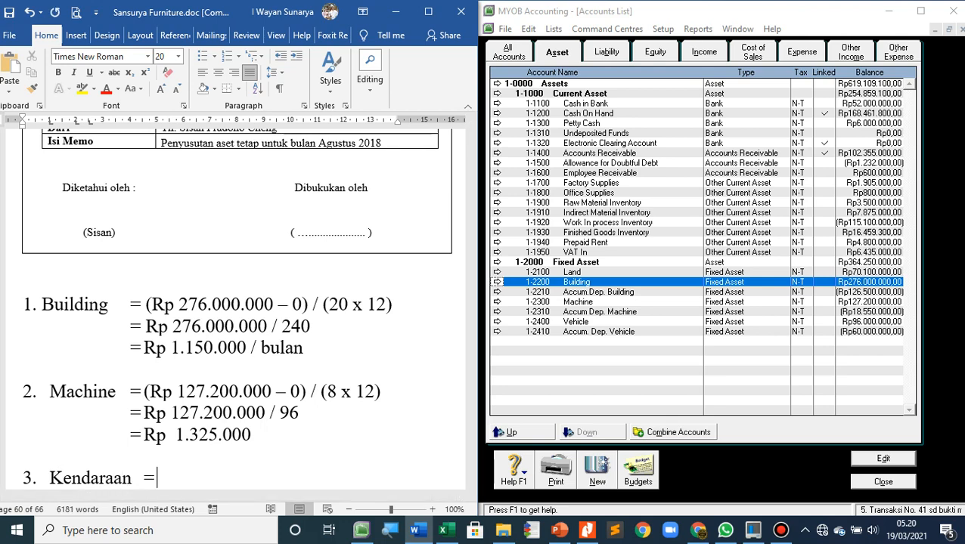
pyautogui.press('Up')
pyautogui.press('Down')
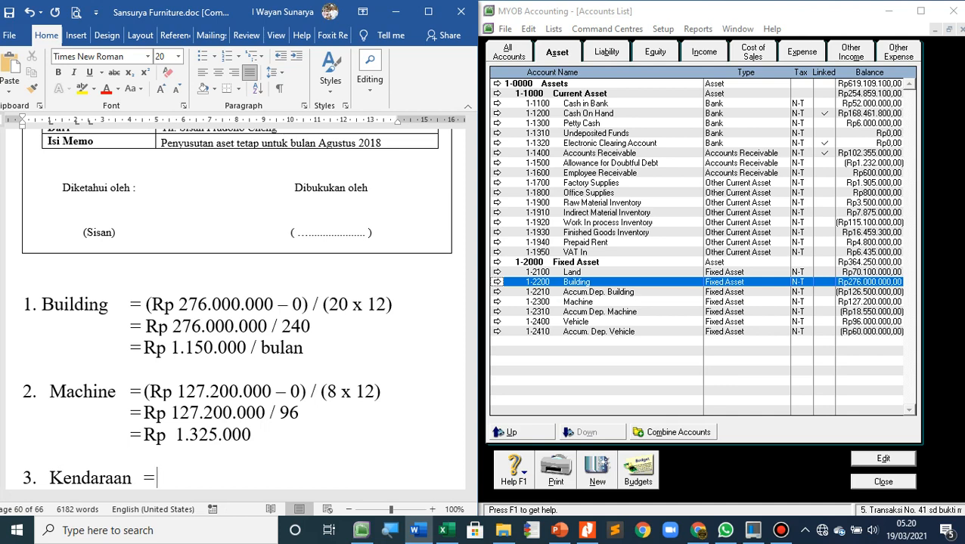
# Look up the Vehicle account in the MYOB accounts list and write "(Rp 96.000.000 – 0) / (4 x 12)" after the Kendaraan equals sign in Word
pyautogui.write('(')
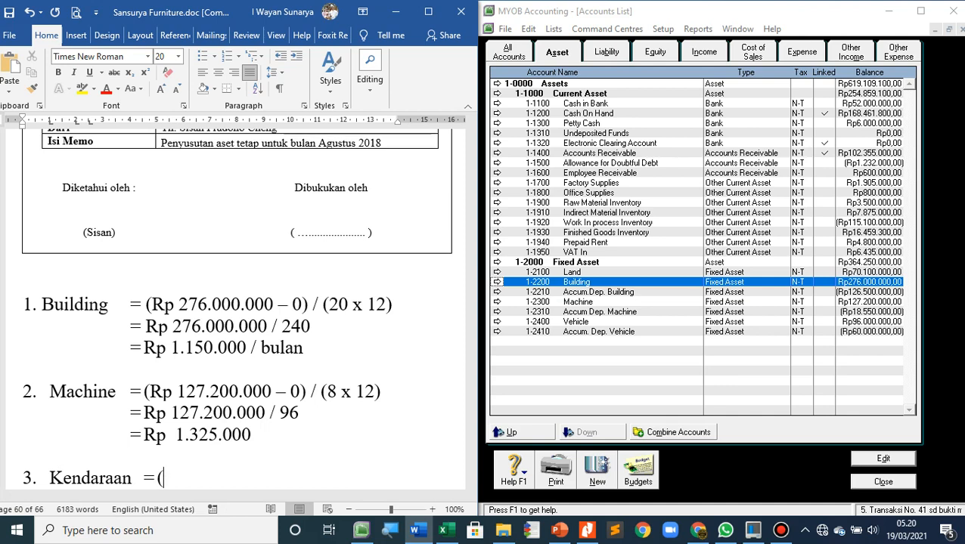
pyautogui.click(576, 322)
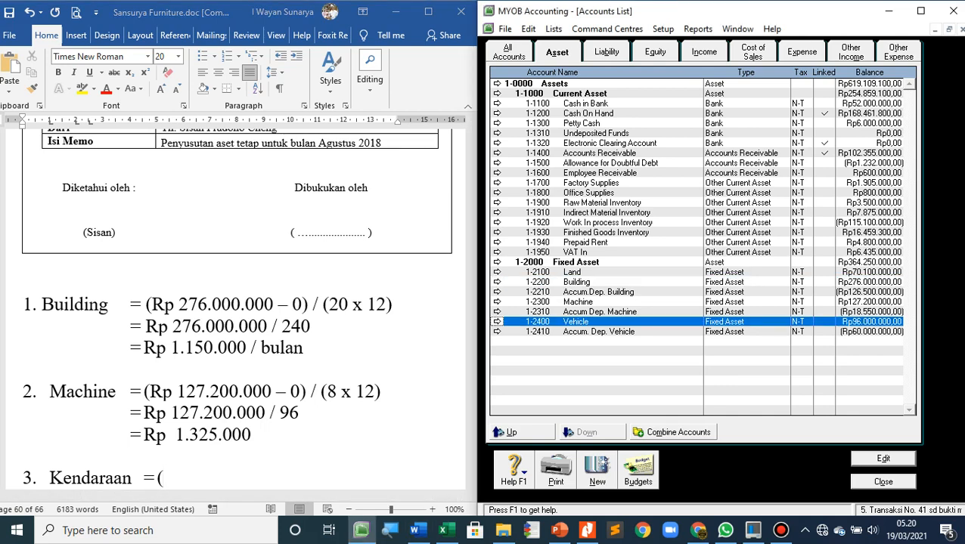
pyautogui.click(167, 479)
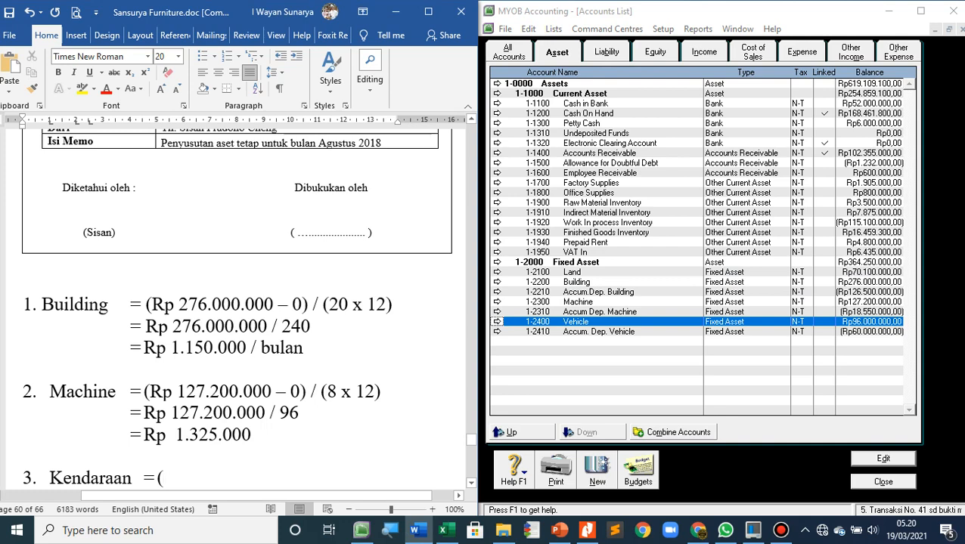
pyautogui.write('Rp 96.')
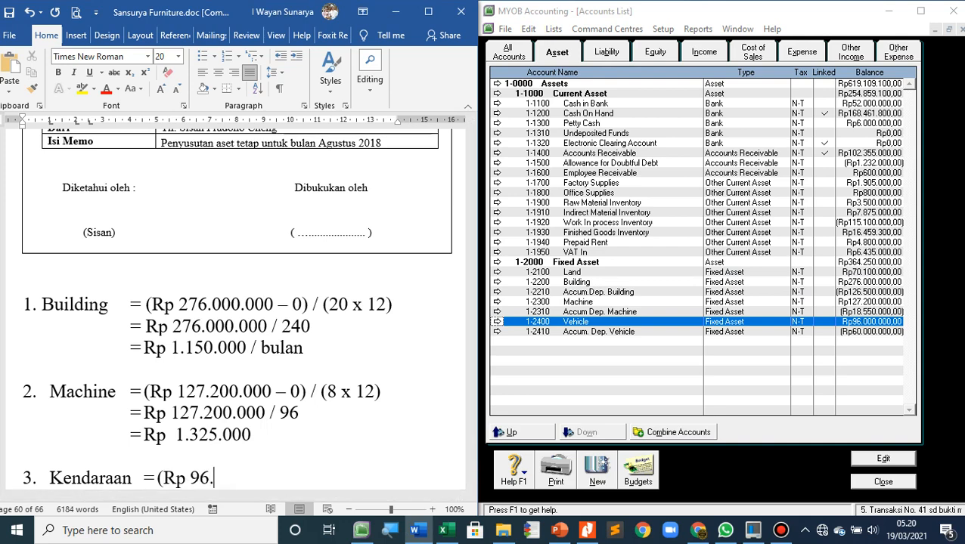
pyautogui.write('000.000')
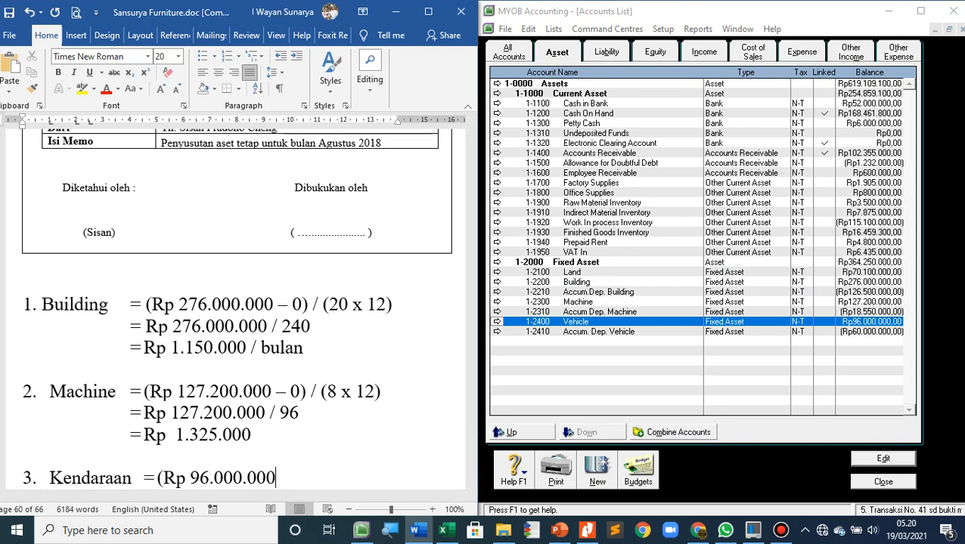
pyautogui.write(' - 0) ')
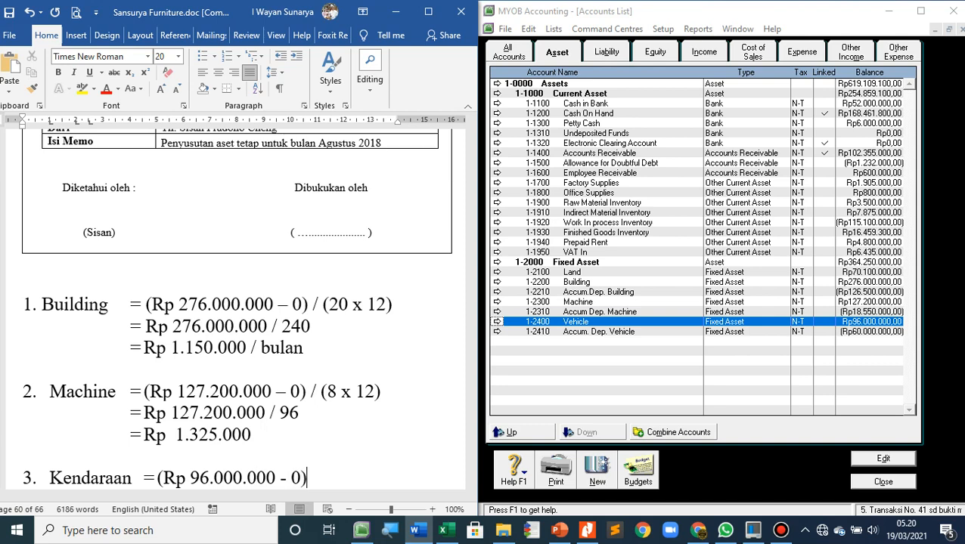
pyautogui.write('/ (')
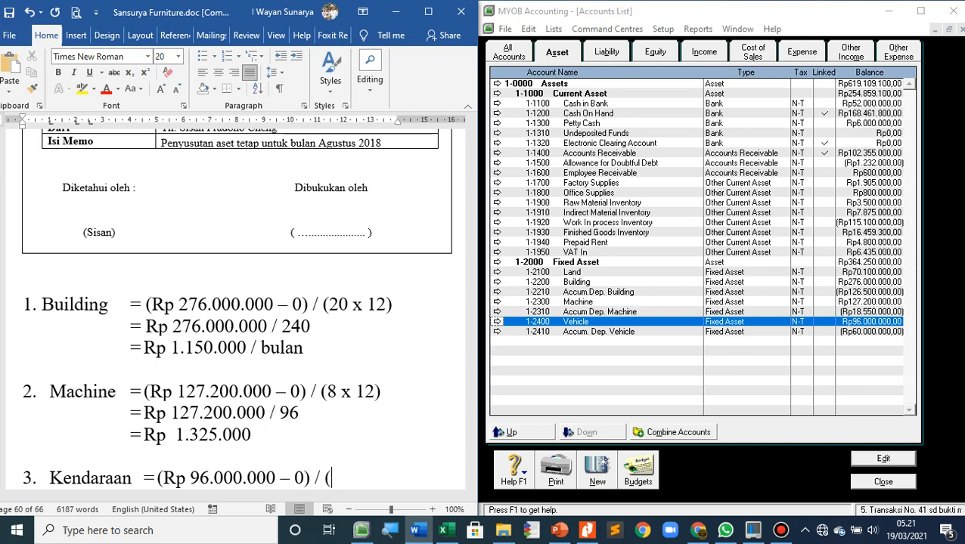
pyautogui.write('4 x 12)')
# Add a second Kendaraan line reading "=Rp 96.000.000 / 48", aligned with the equals sign above
pyautogui.press('Return')
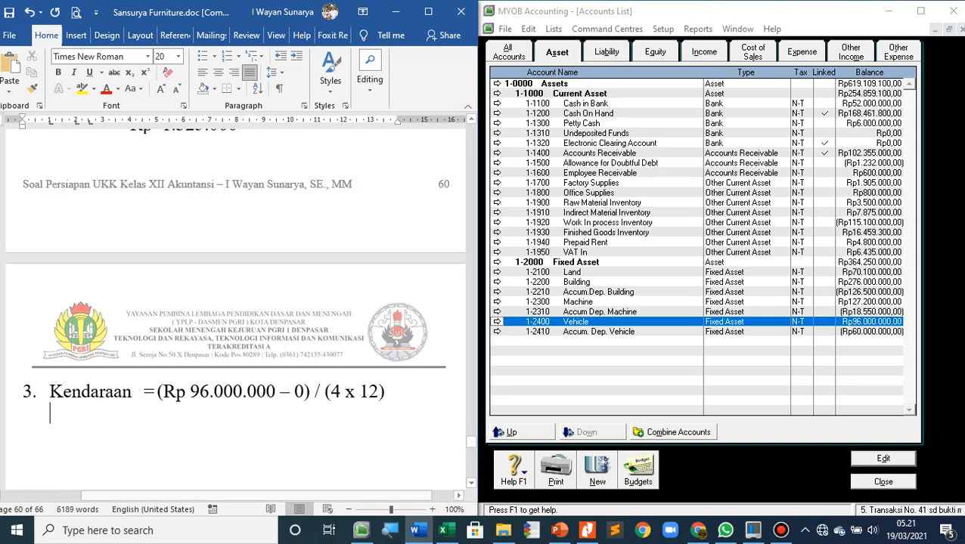
pyautogui.write('=')
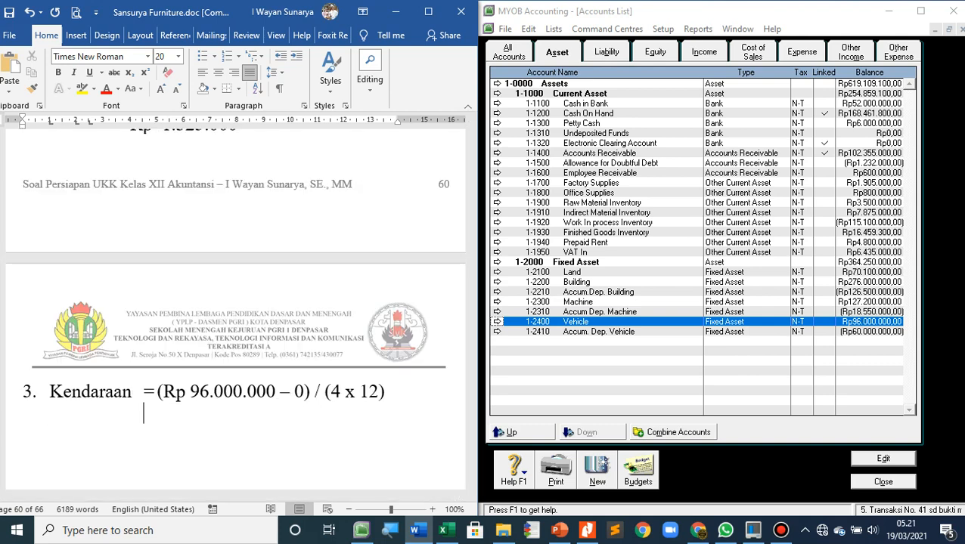
pyautogui.press('BackSpace')
pyautogui.press('BackSpace')
pyautogui.press('BackSpace')
pyautogui.press('BackSpace')
pyautogui.press('BackSpace')
pyautogui.write('=Rp 96.0')
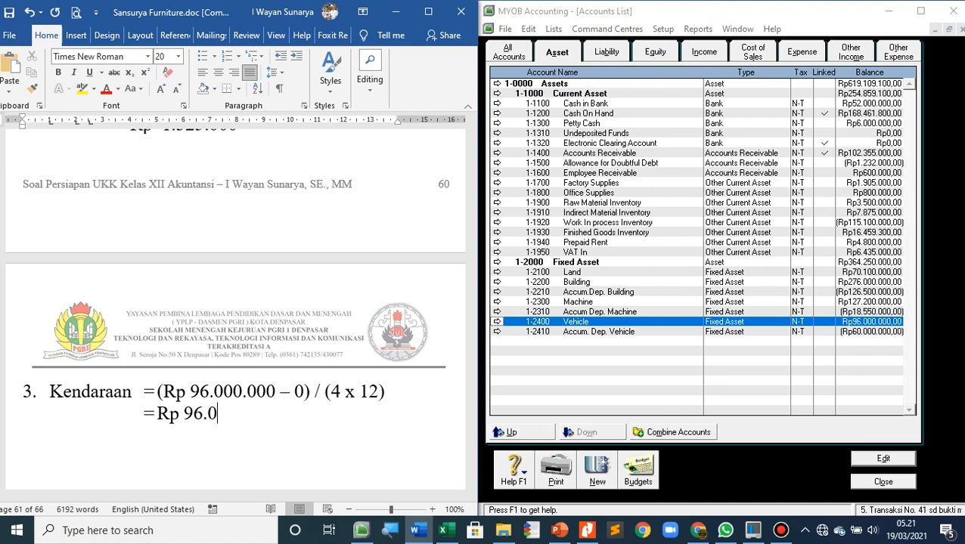
pyautogui.write('00.000 /')
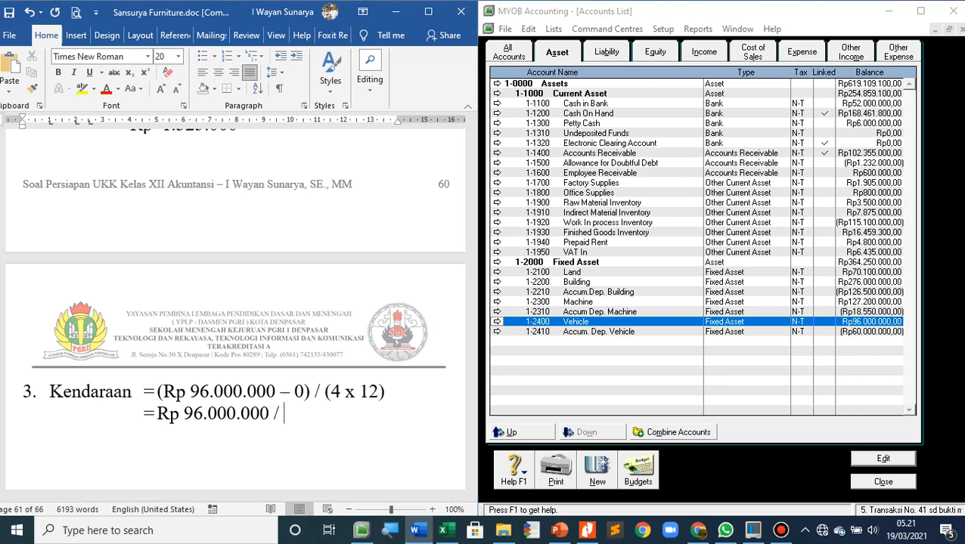
pyautogui.hotkey('alt', 'Tab')
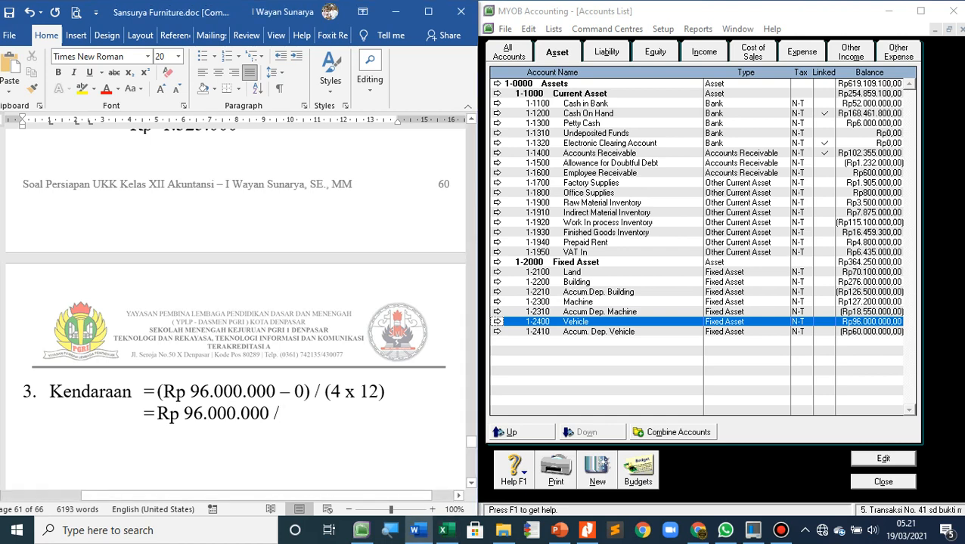
pyautogui.write('48')
# Add an aligned third Kendaraan line giving the monthly depreciation as "= Rp 2.000.000", and start a new line below it
pyautogui.press('Return')
pyautogui.press('Tab')
pyautogui.press('Tab')
pyautogui.press('Tab')
pyautogui.press('Tab')
pyautogui.press('Tab')
pyautogui.press('Tab')
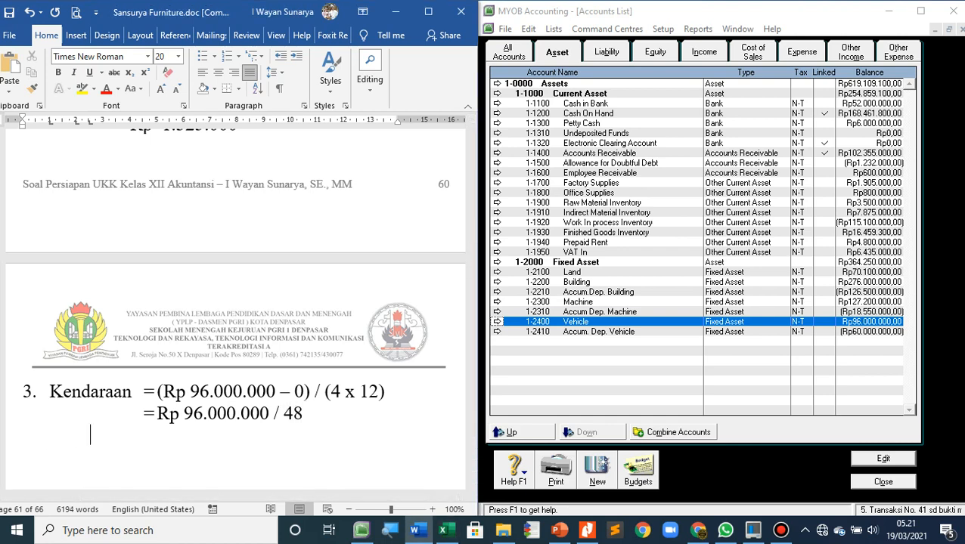
pyautogui.press('Tab')
pyautogui.write('=')
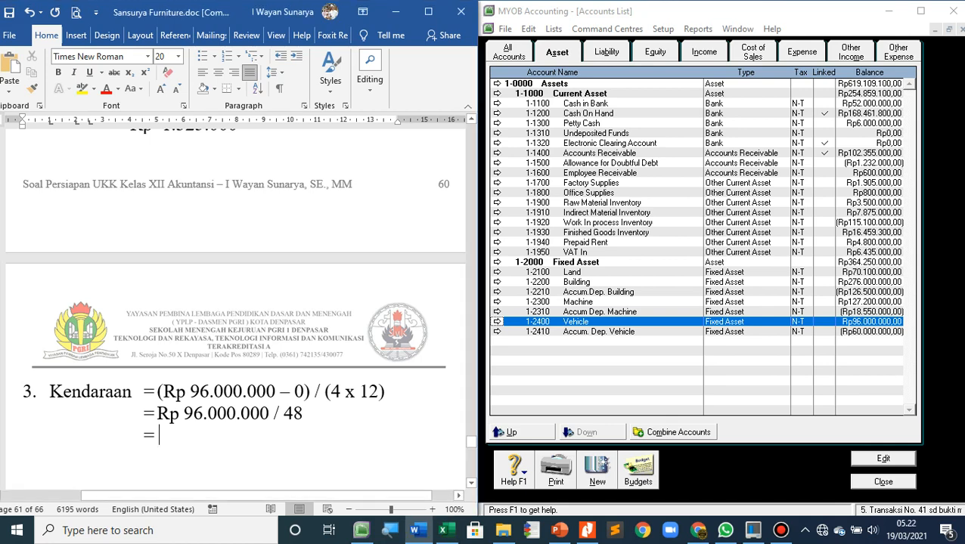
pyautogui.write('Rp 2.000.000')
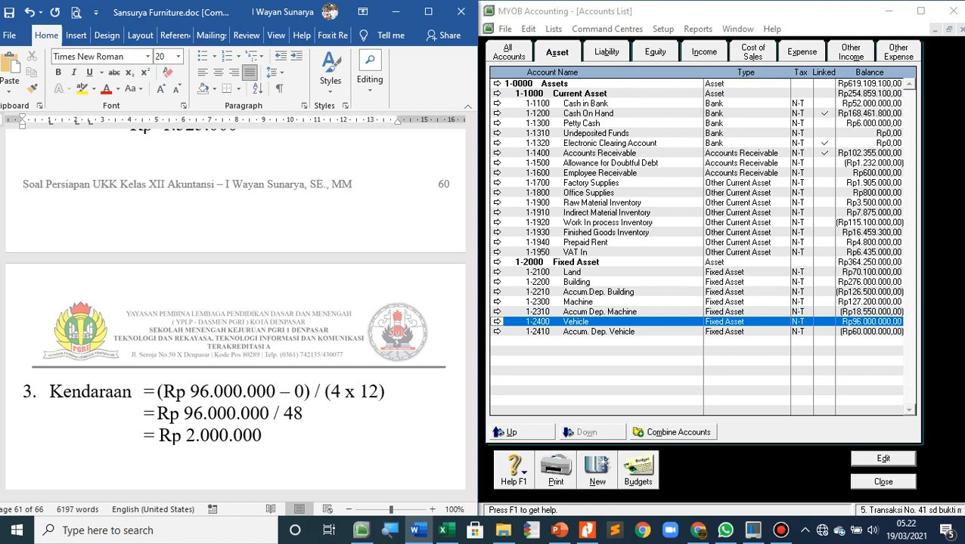
pyautogui.scroll(-2, 235, 303)
pyautogui.scroll(-3, 235, 302)
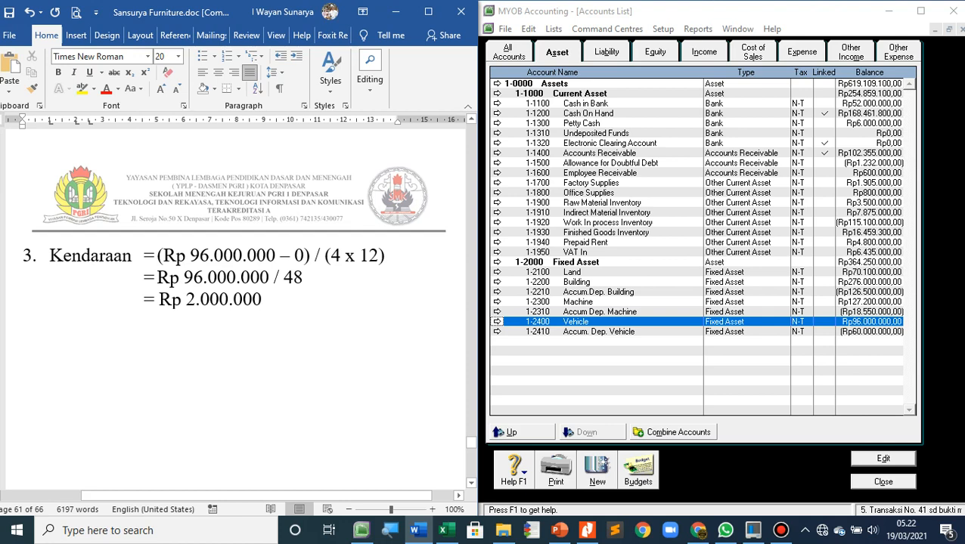
pyautogui.press('Return')
# Review the Building, Machine and Kendaraan depreciation calculations against the fixed-asset depreciation memo for August 2018
pyautogui.scroll(5, 235, 314)
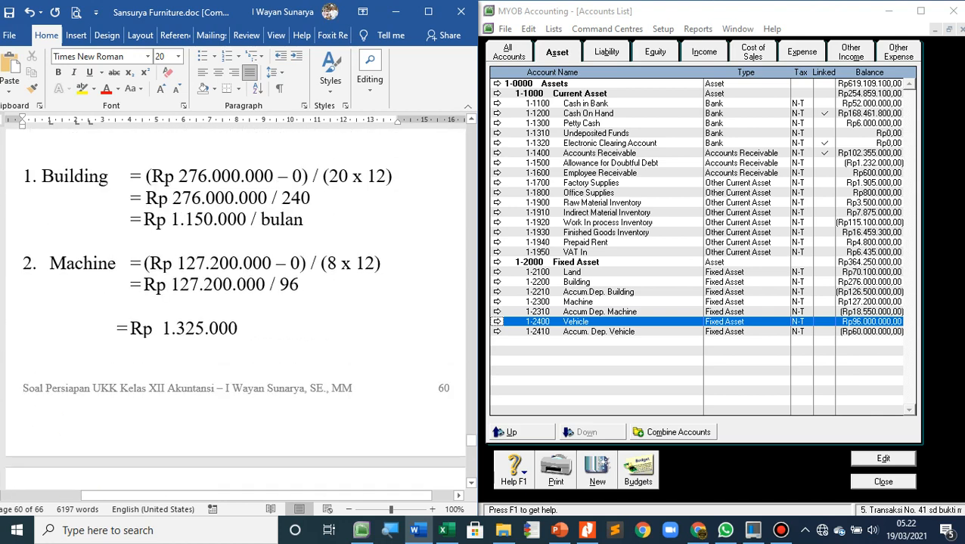
pyautogui.scroll(-4, 236, 307)
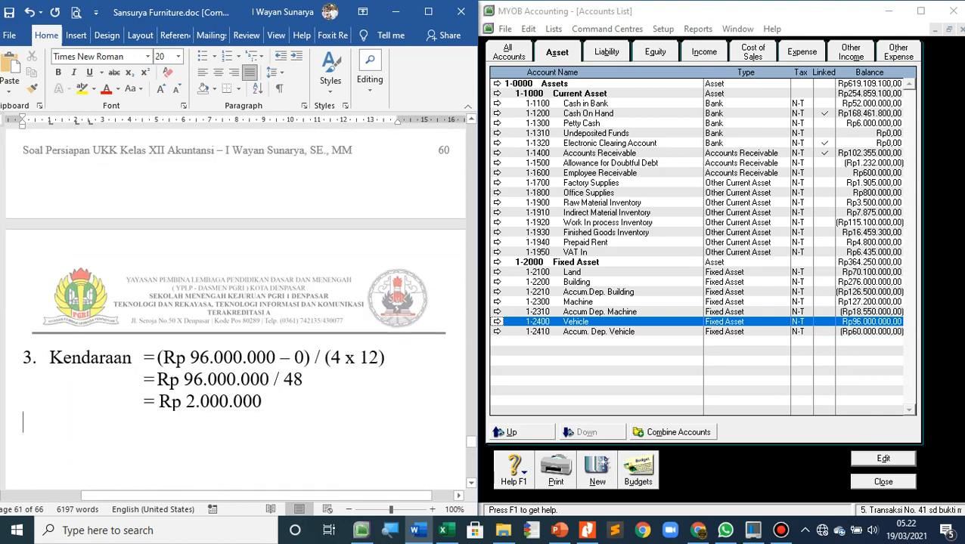
pyautogui.scroll(3, 235, 307)
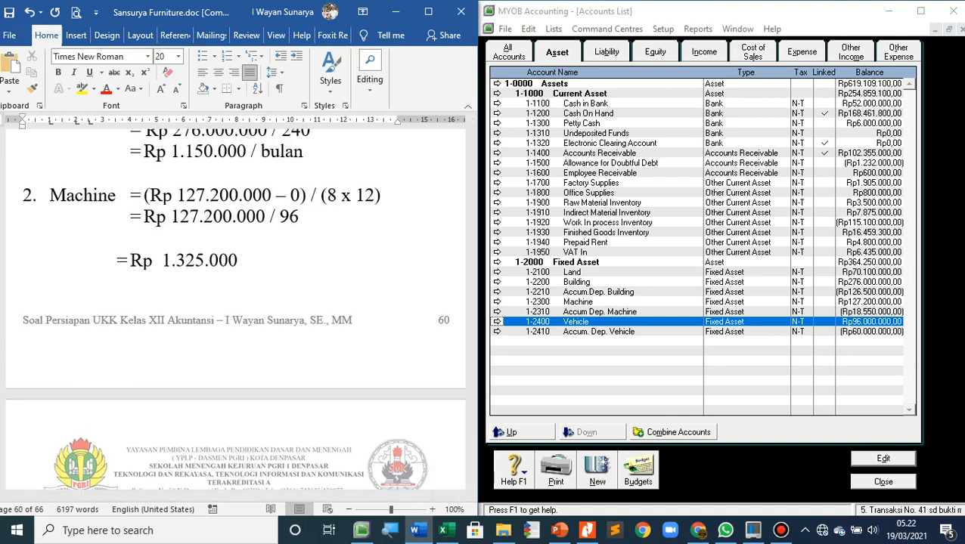
pyautogui.scroll(3, 235, 308)
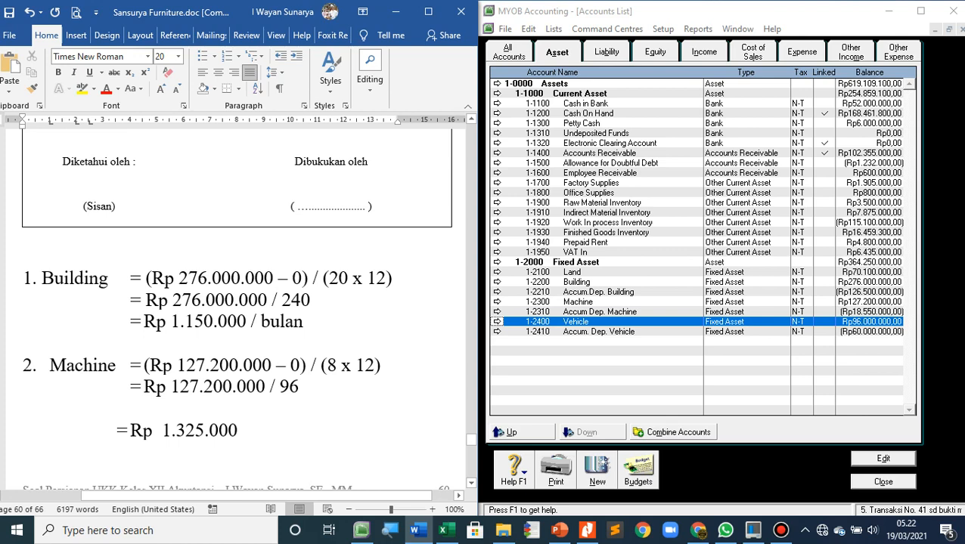
pyautogui.scroll(-3, 235, 308)
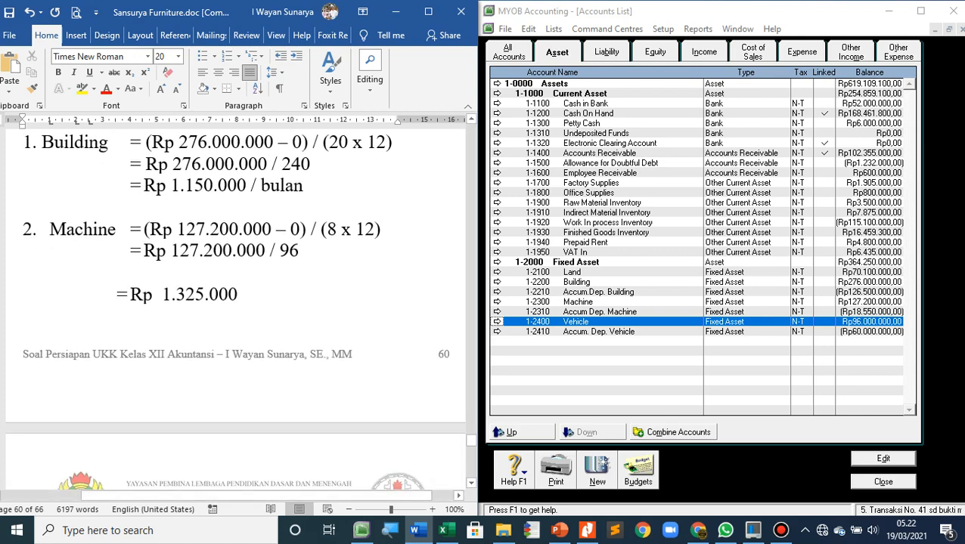
pyautogui.scroll(3, 235, 308)
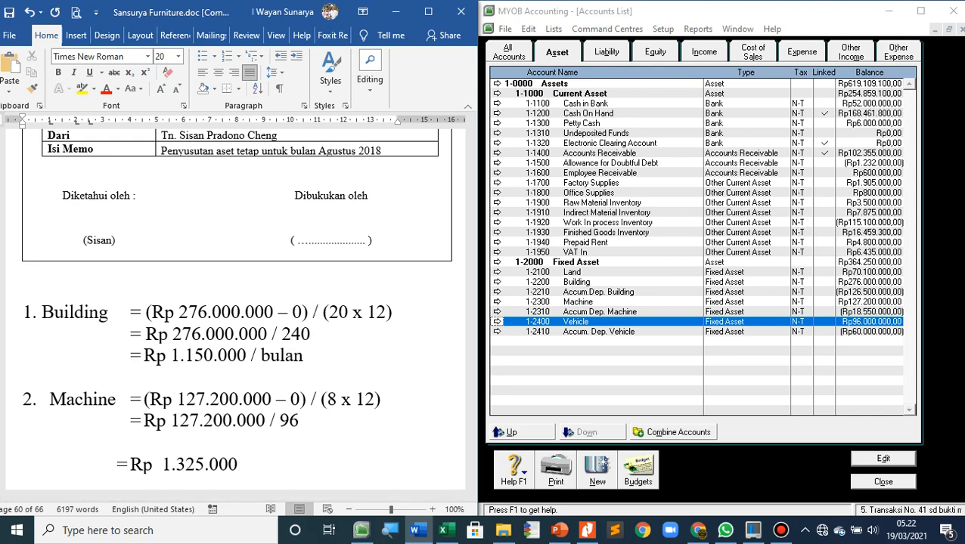
pyautogui.scroll(-3, 236, 303)
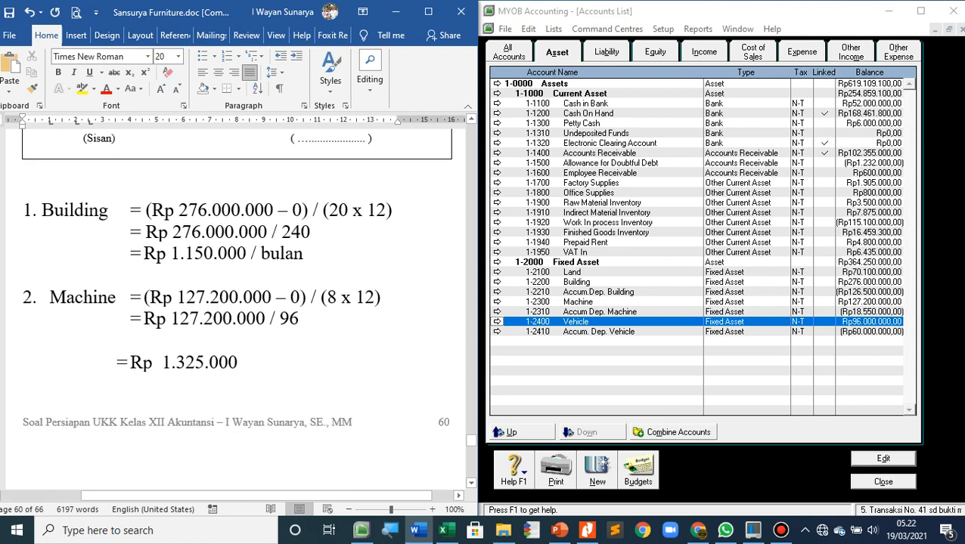
pyautogui.scroll(-4, 236, 295)
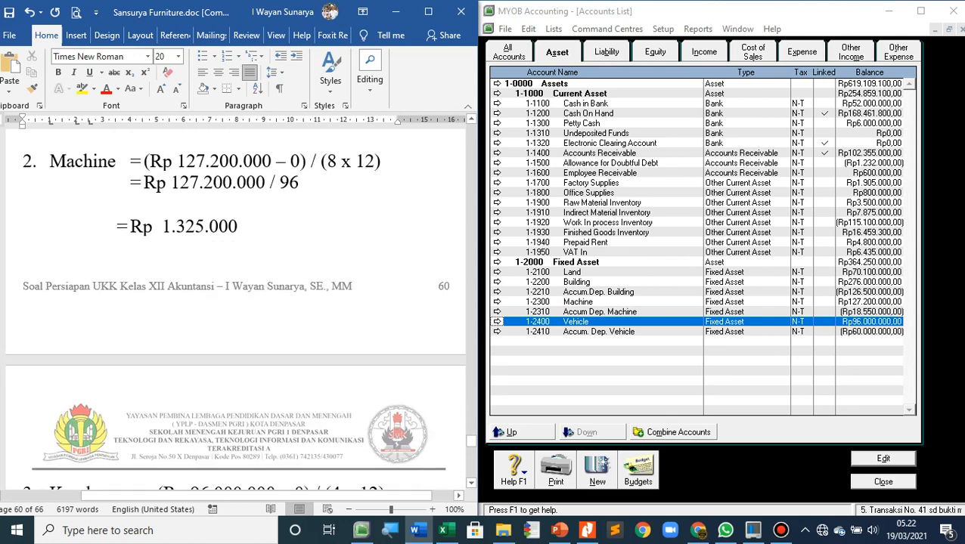
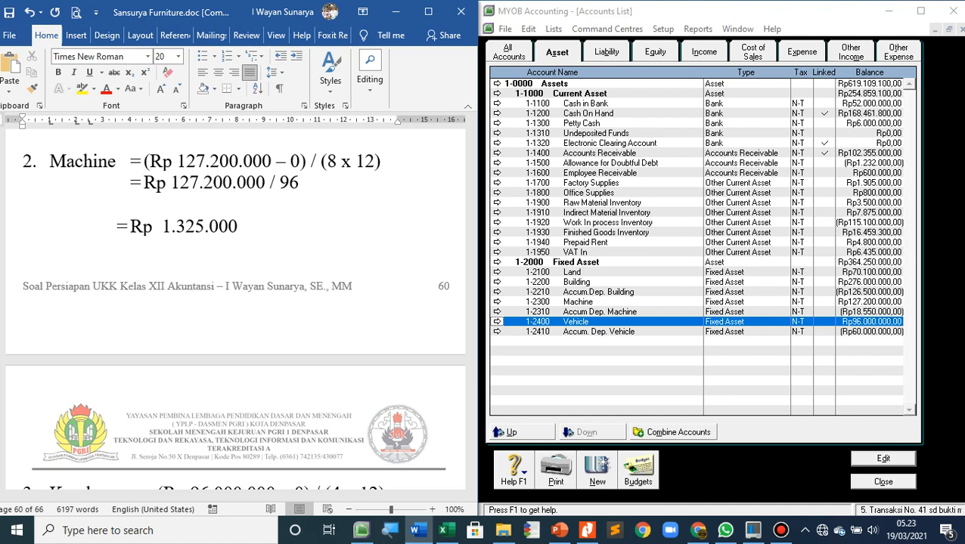
# Add the line "WIP-Overhead Cost =" in Word, leaving blank space below the Kendaraan depreciation calculation
pyautogui.scroll(-5, 235, 302)
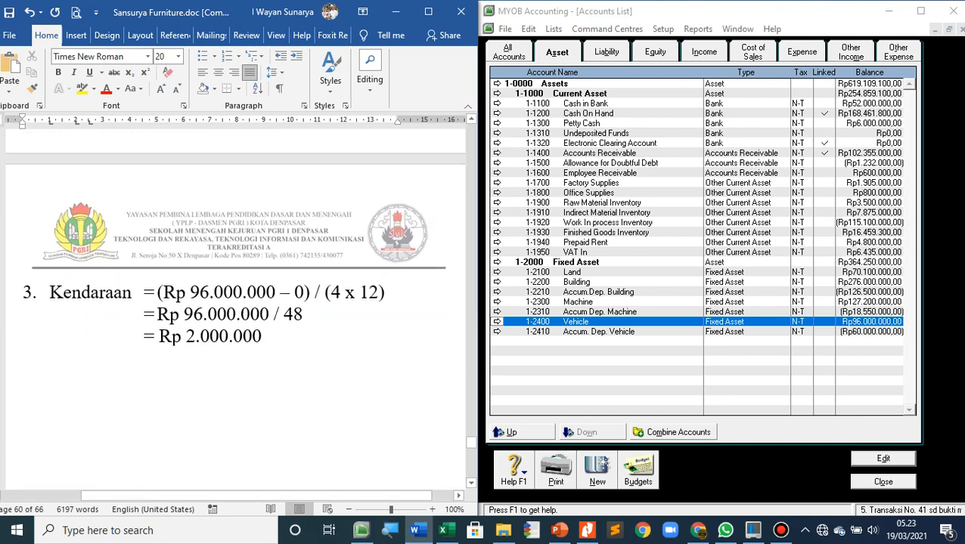
pyautogui.press('Return')
pyautogui.press('Return')
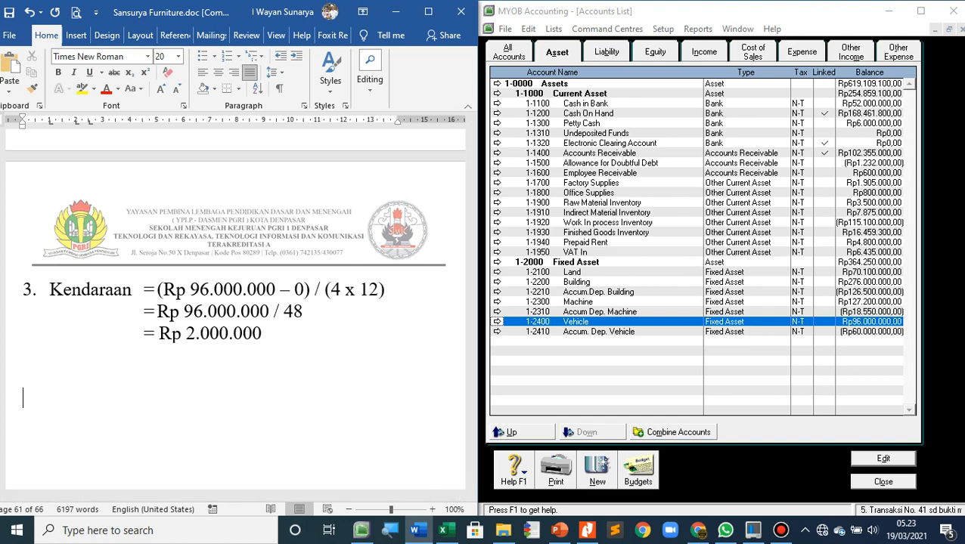
pyautogui.write('WIP-Overhead')
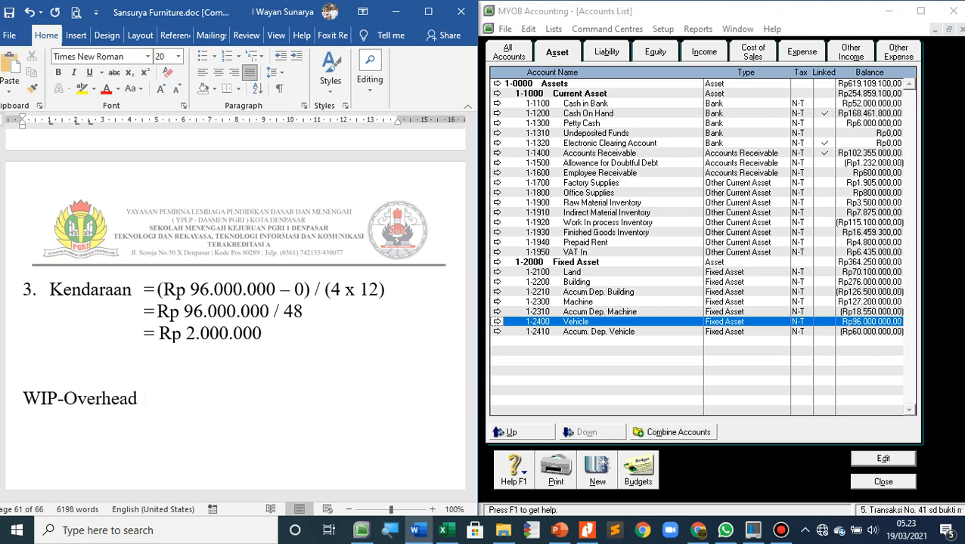
pyautogui.write(' Cost =')
# Look up the monthly Building depreciation and begin the overhead sum with "Rp 1.150.000 +" on the line below WIP-Overhead Cost
pyautogui.scroll(6, 238, 303)
pyautogui.scroll(1, 238, 302)
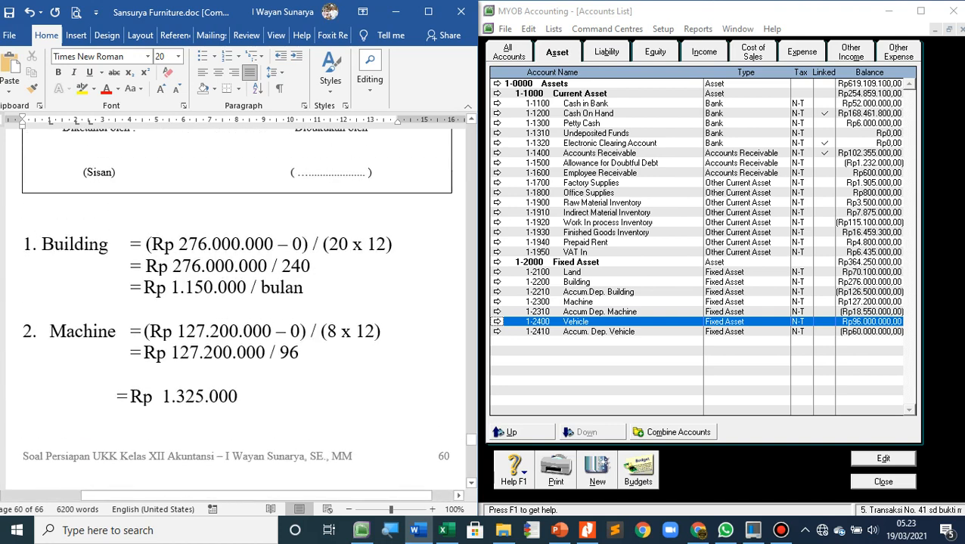
pyautogui.scroll(-2, 238, 302)
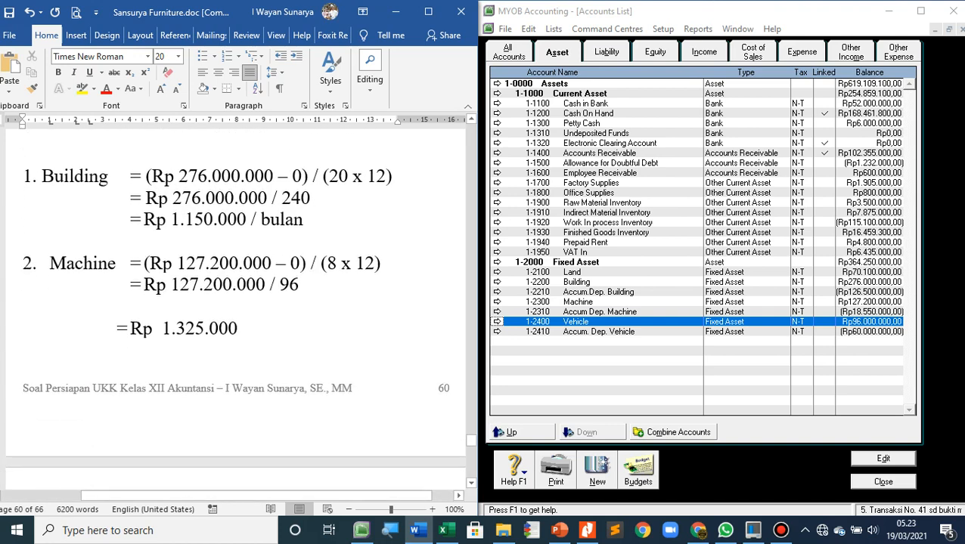
pyautogui.scroll(-5, 235, 310)
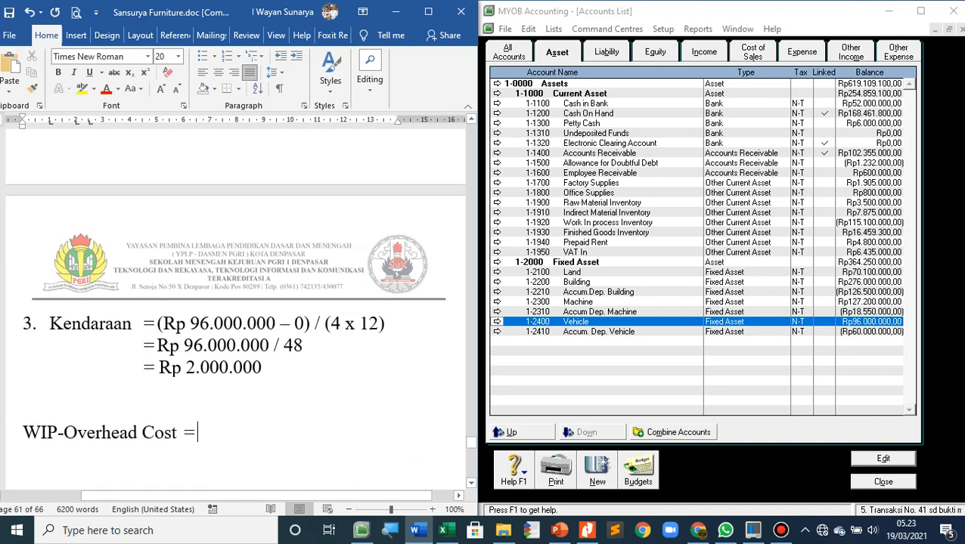
pyautogui.press('Return')
pyautogui.write('Rp')
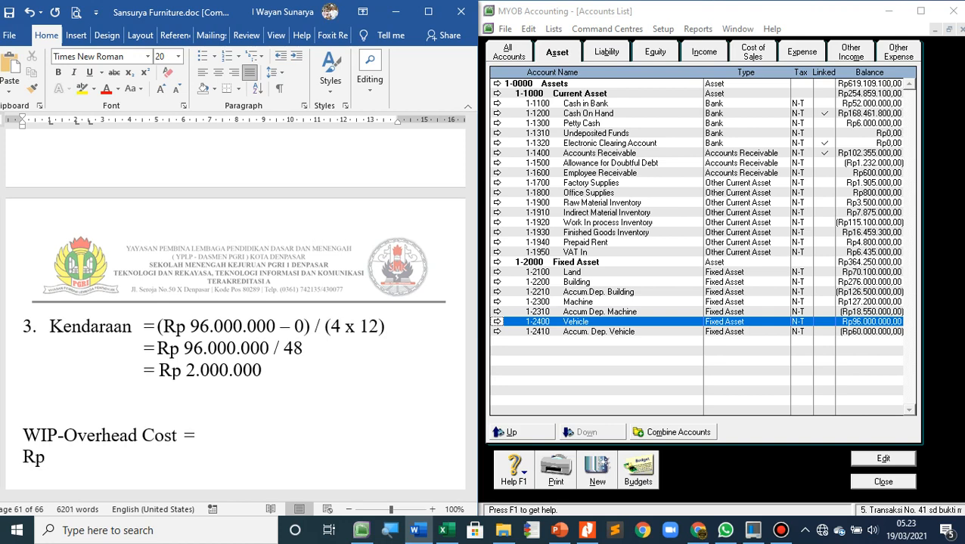
pyautogui.scroll(5, 235, 311)
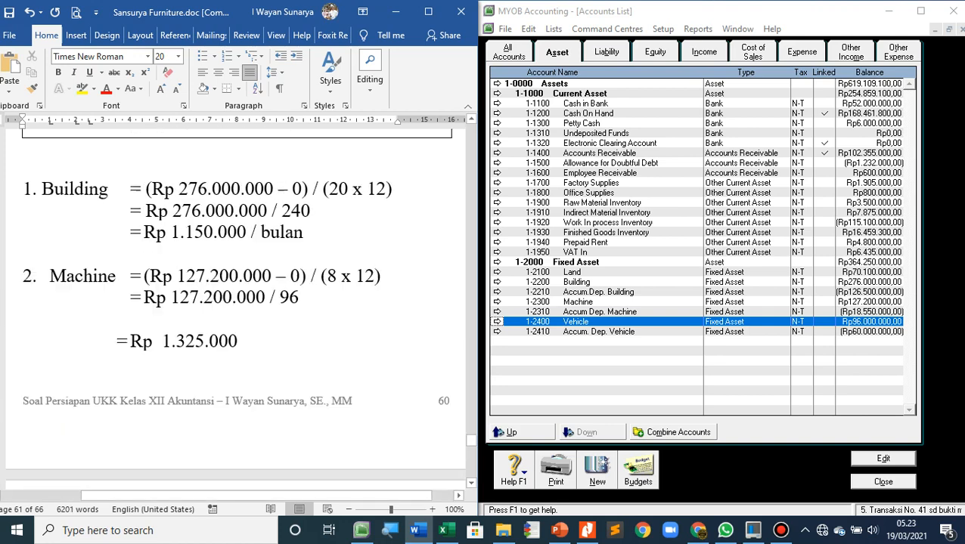
pyautogui.scroll(-1, 235, 311)
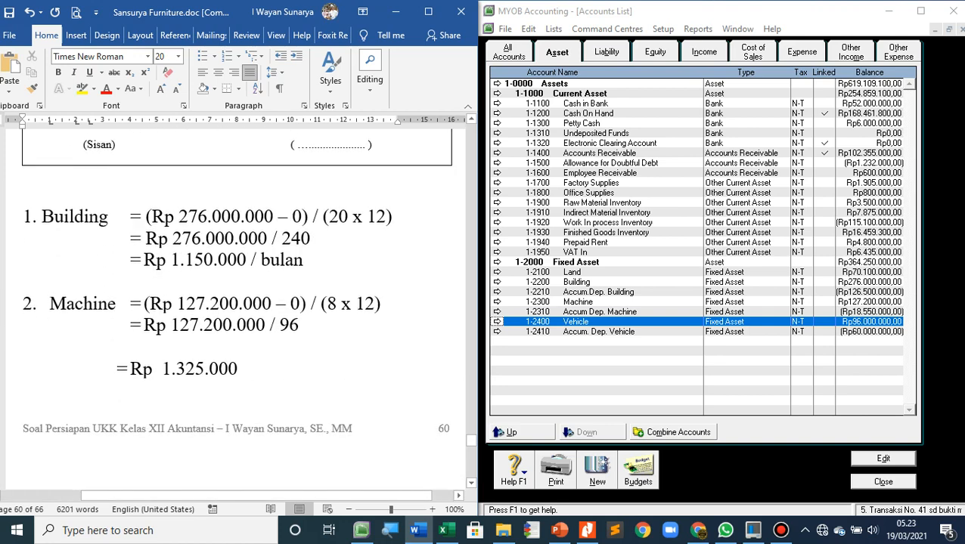
pyautogui.scroll(-5, 235, 311)
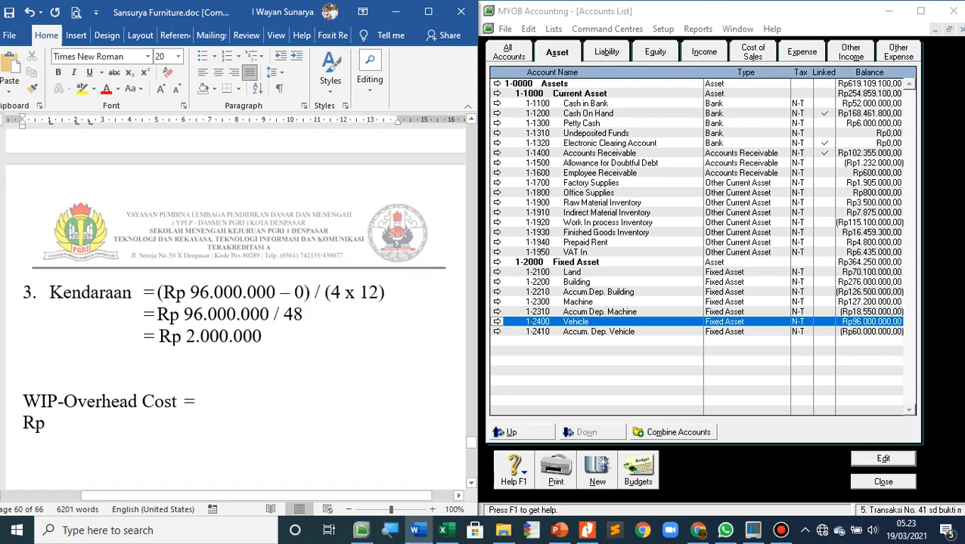
pyautogui.write('1.15')
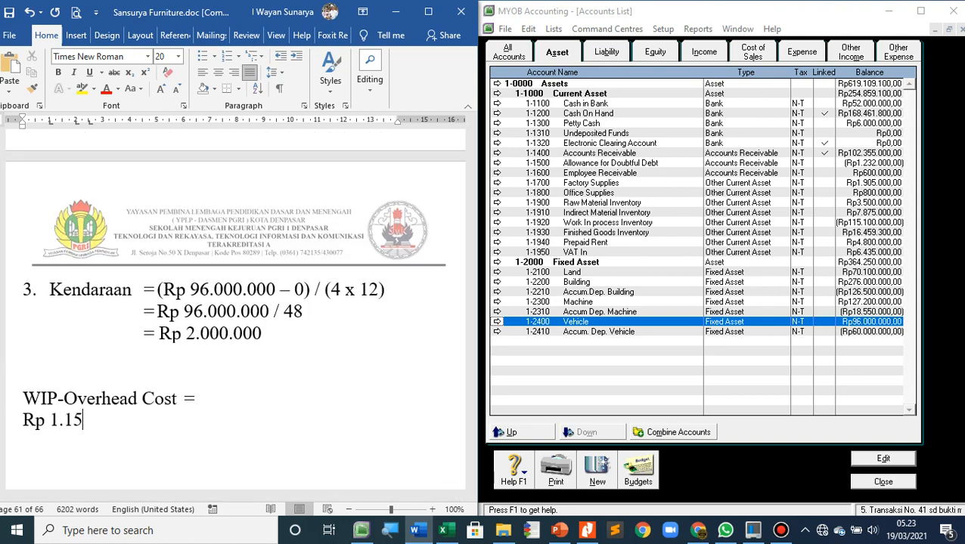
pyautogui.write('0.000 +')
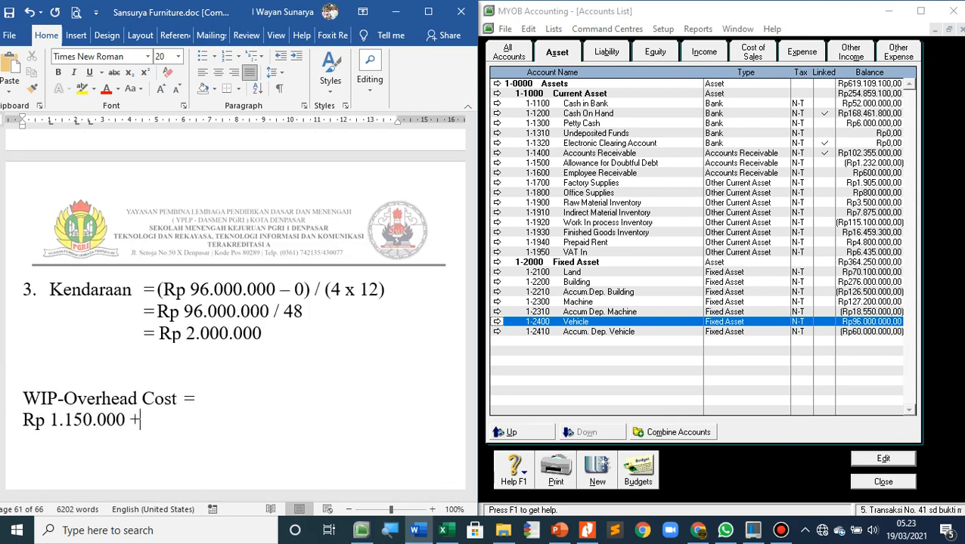
# Complete the overhead sum with the monthly Machine and Kendaraan depreciation, "Rp 1.325.000 + Rp 2.000.000"
pyautogui.scroll(7, 235, 310)
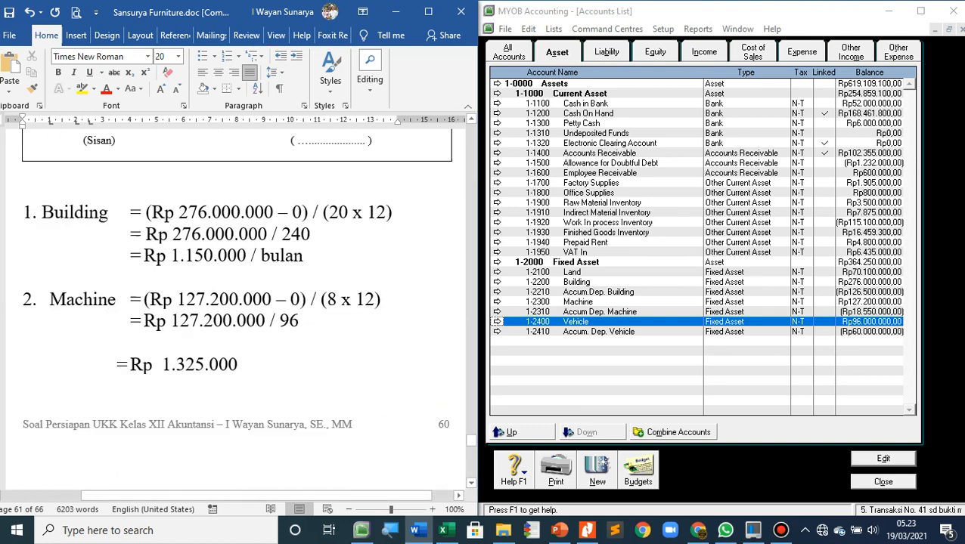
pyautogui.scroll(-3, 236, 311)
pyautogui.scroll(-6, 235, 308)
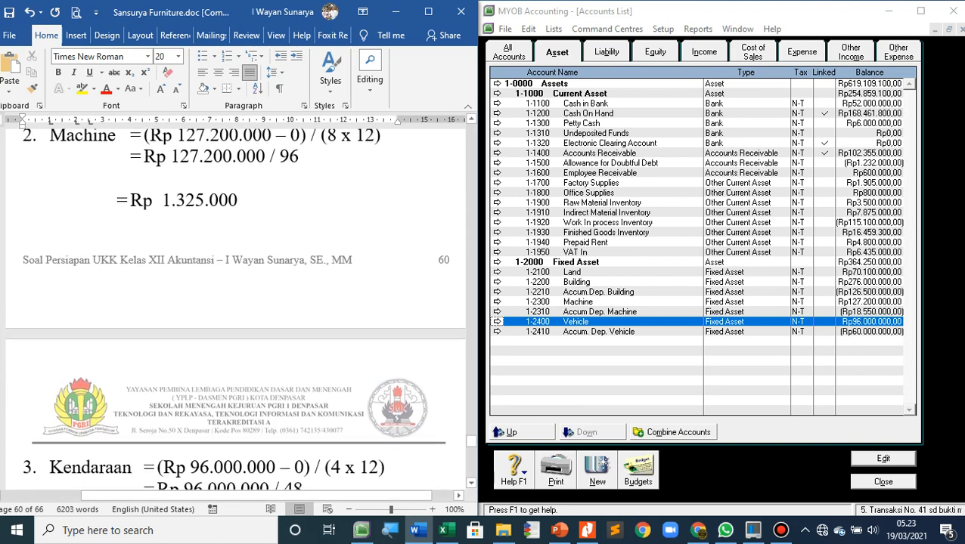
pyautogui.write('R')
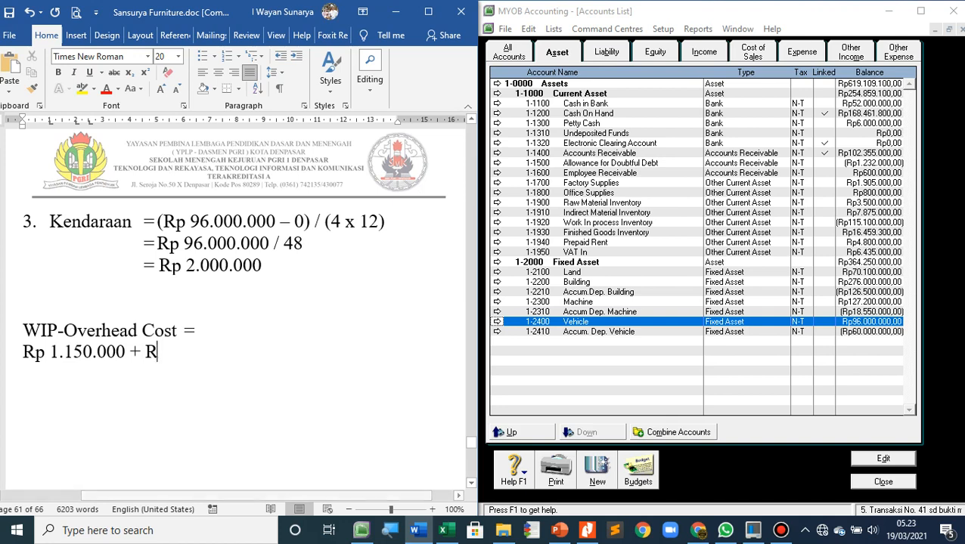
pyautogui.write('p 1.325')
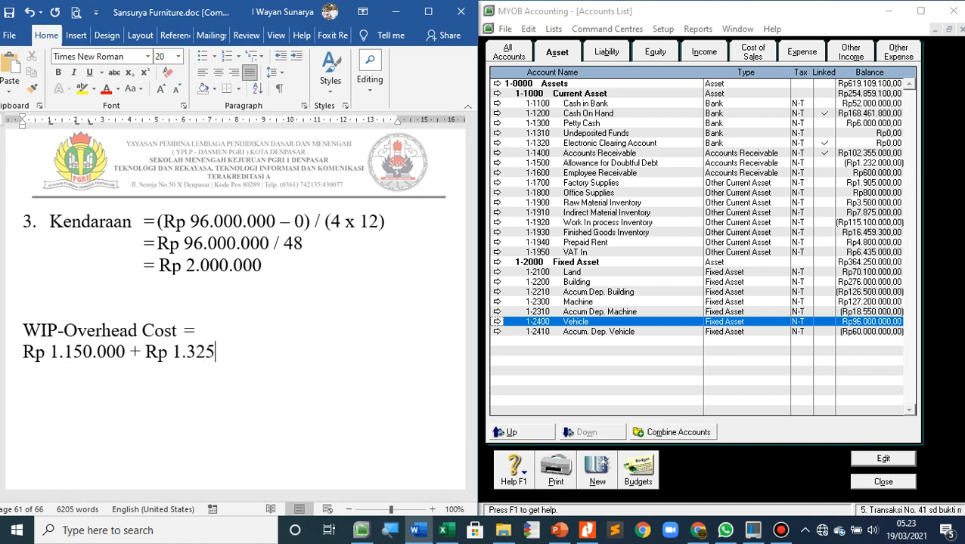
pyautogui.write('.000 +')
pyautogui.scroll(6, 235, 308)
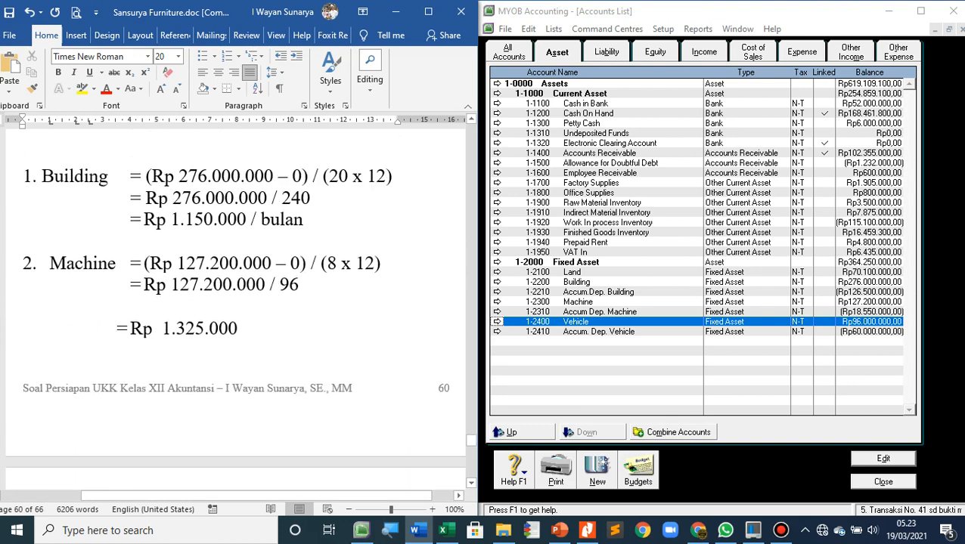
pyautogui.scroll(-6, 235, 308)
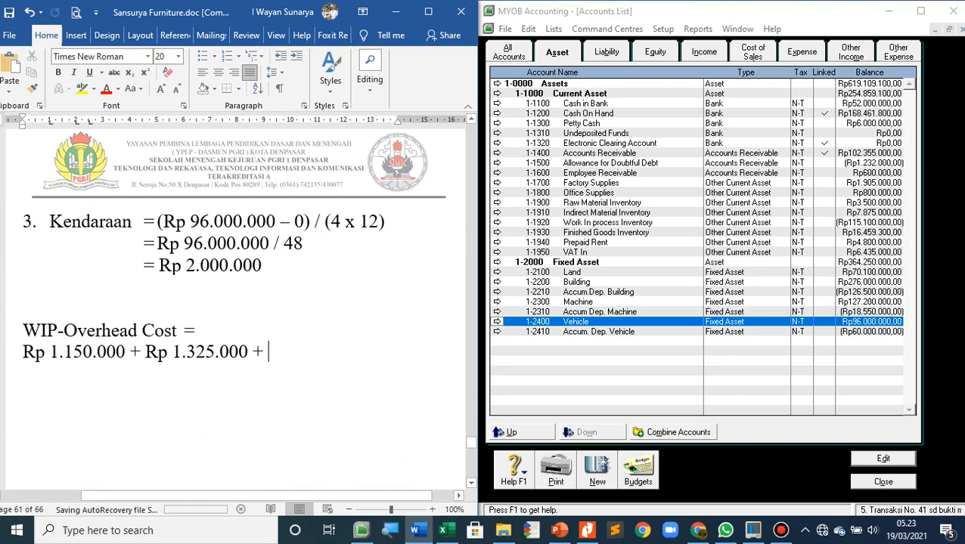
pyautogui.write('Rp ')
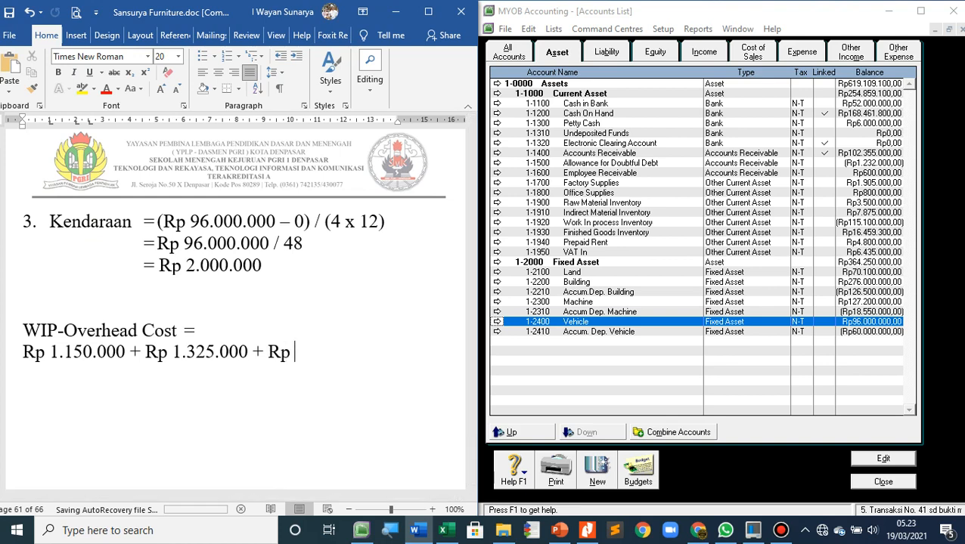
pyautogui.write('2.000.000')
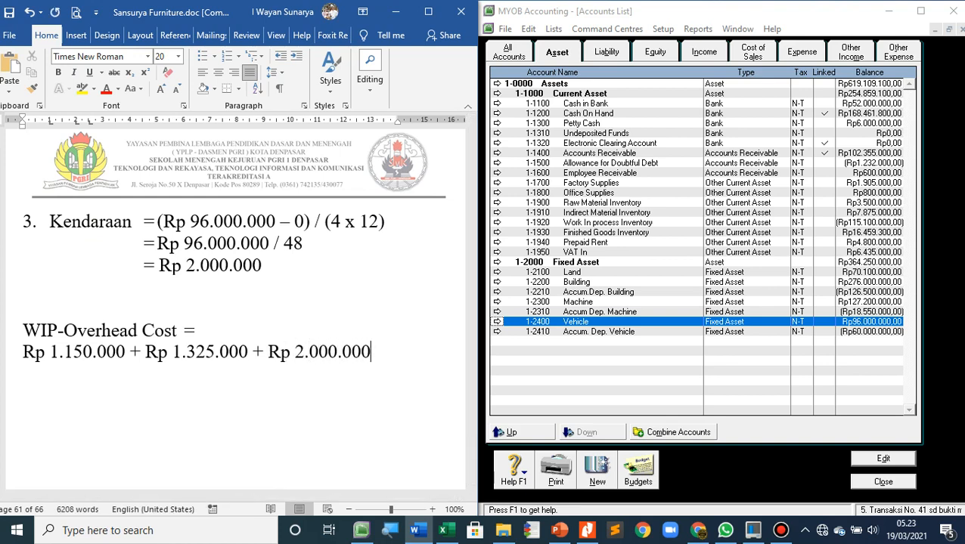
# Write the WIP-Overhead Cost total as "= Rp 4.475.000" on a new line below the sum
pyautogui.press('Return')
pyautogui.write('= R')
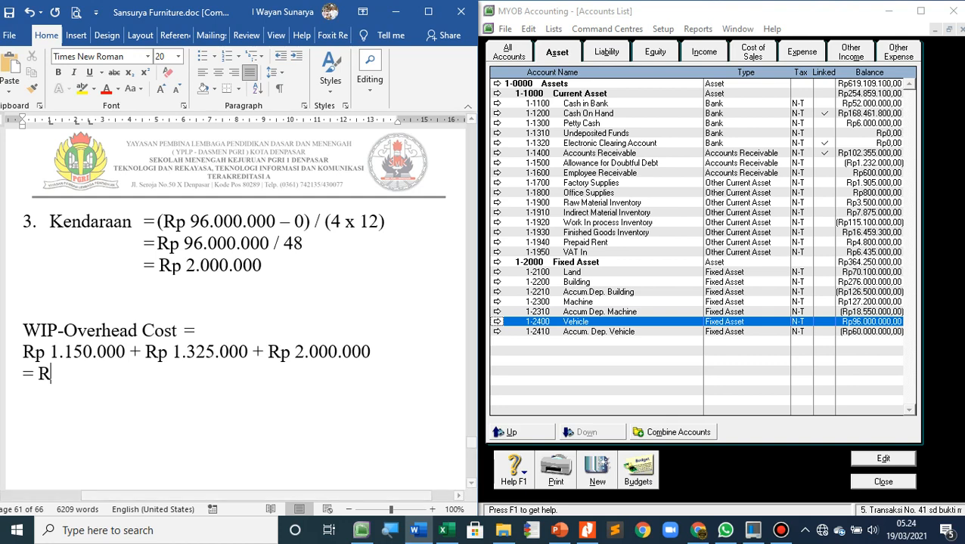
pyautogui.write('p 4.4')
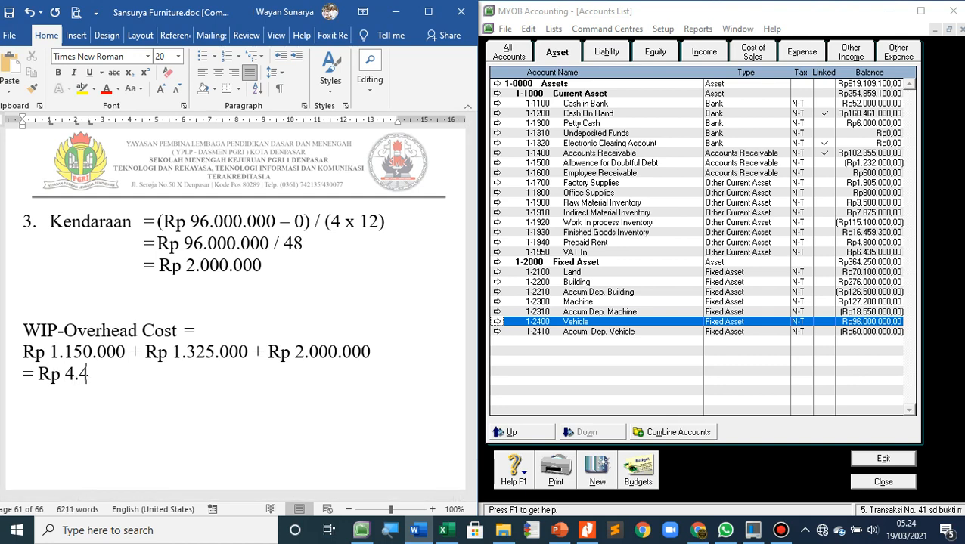
pyautogui.write('75.000')
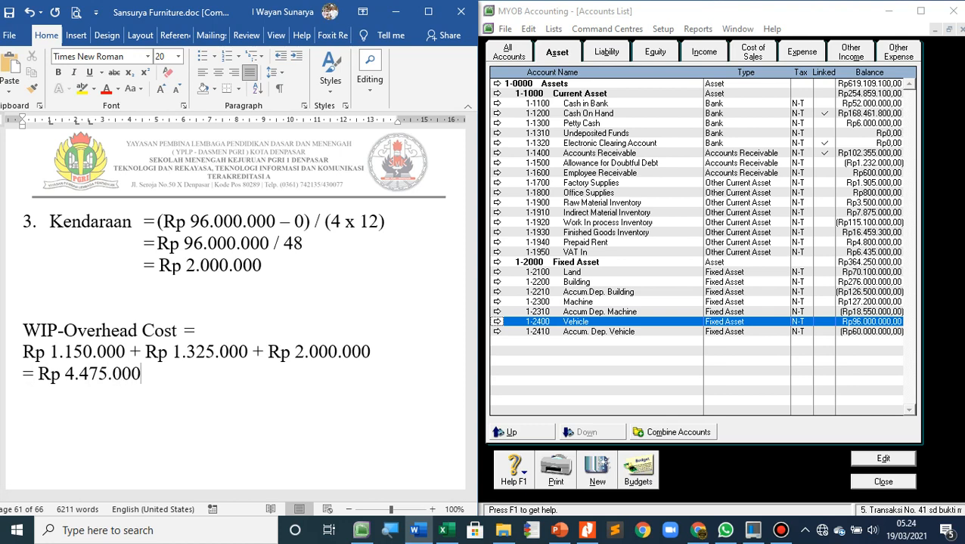
# Close the MYOB accounts list and enter the journal memo "AJP-3 - Penyesuaian nilai buku aset tetap" for the BM-03 entry
pyautogui.click(883, 482)
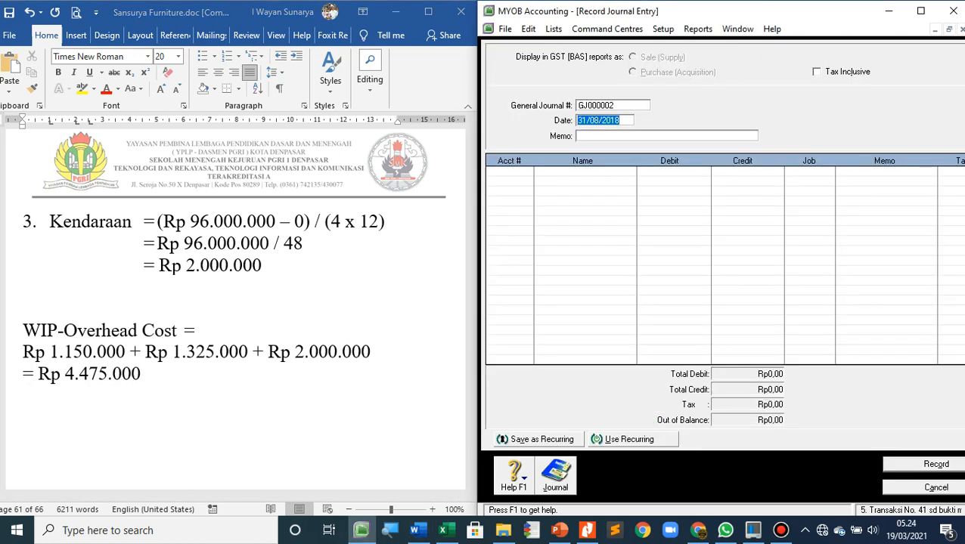
pyautogui.press('Tab')
pyautogui.write('AJP-')
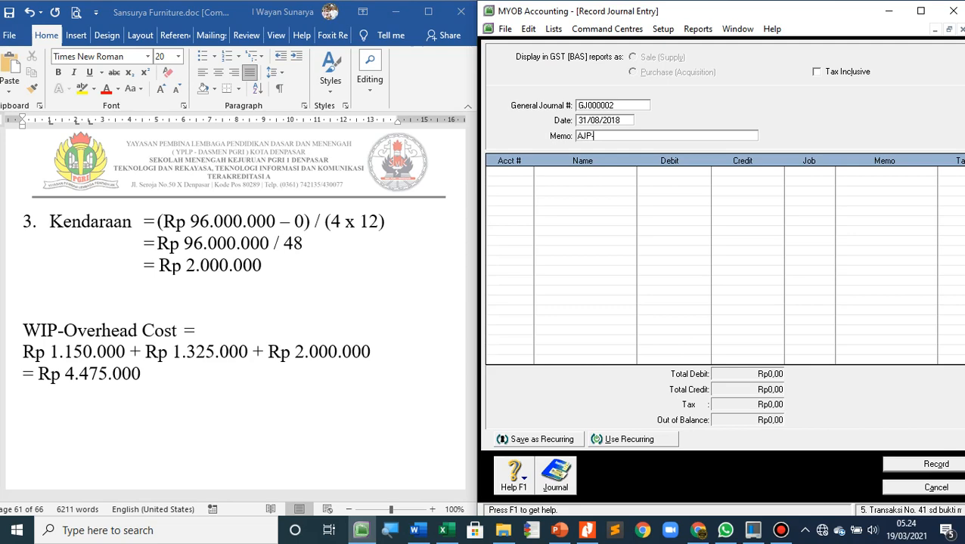
pyautogui.scroll(10, 240, 310)
pyautogui.scroll(3, 240, 310)
pyautogui.scroll(-6, 240, 310)
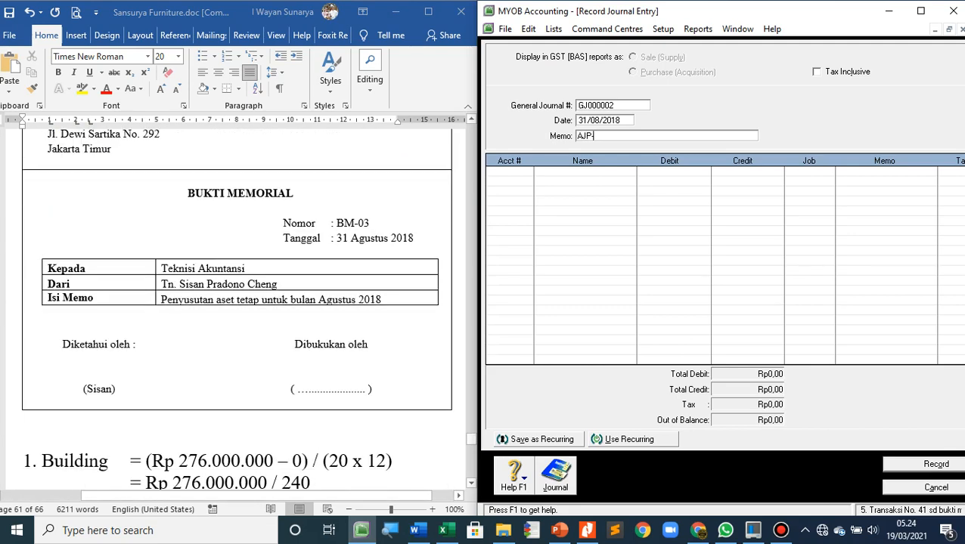
pyautogui.write('3 -')
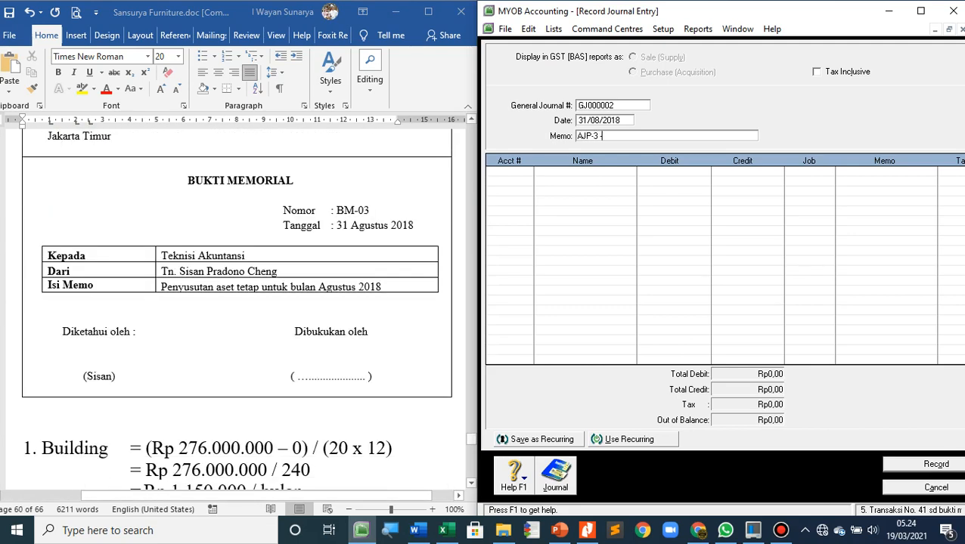
pyautogui.write(' Penyesuaian nil')
pyautogui.press('BackSpace')
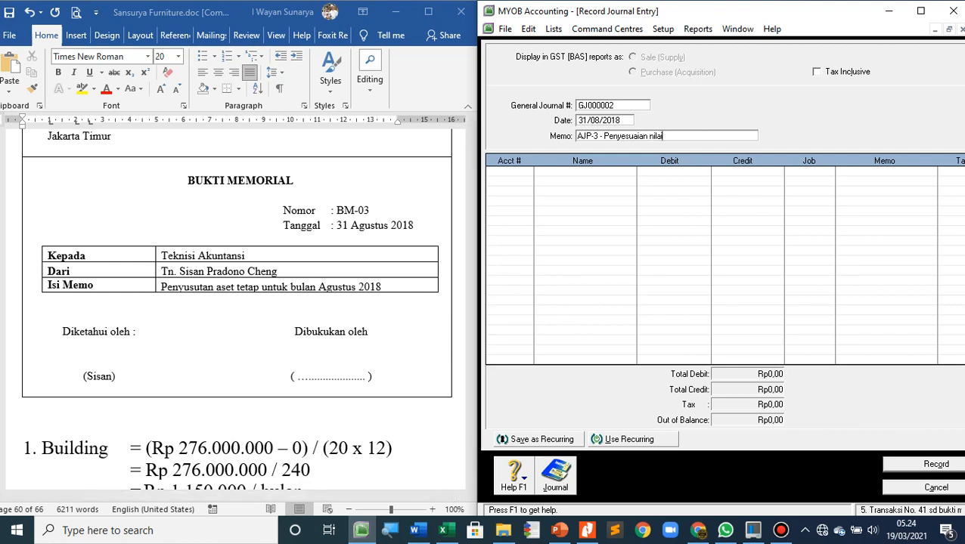
pyautogui.write('buku aset tetap')
pyautogui.press('Tab')
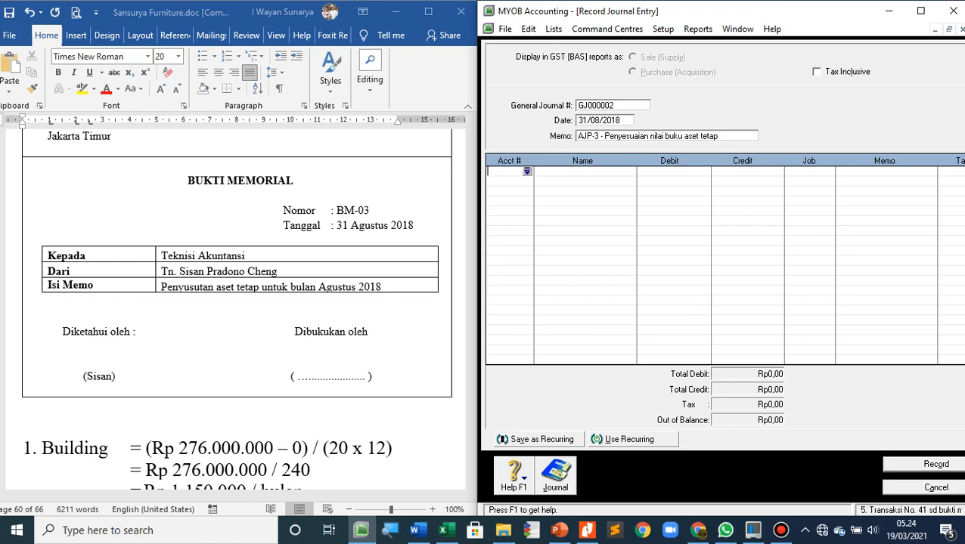
# Choose account 5-2000 WIP-Overhead Cost for the first line of the AJP-3 journal entry
pyautogui.press('Return')
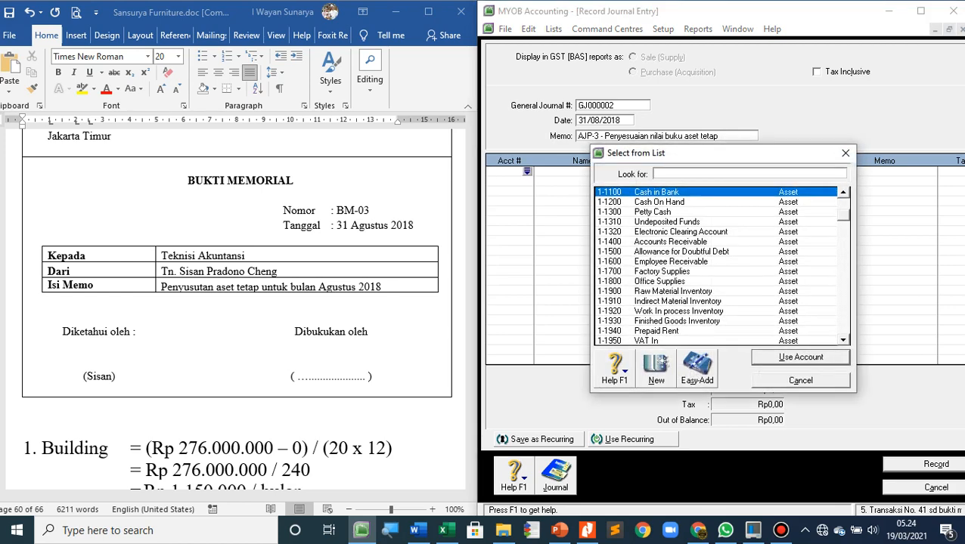
pyautogui.scroll(-7, 718, 267)
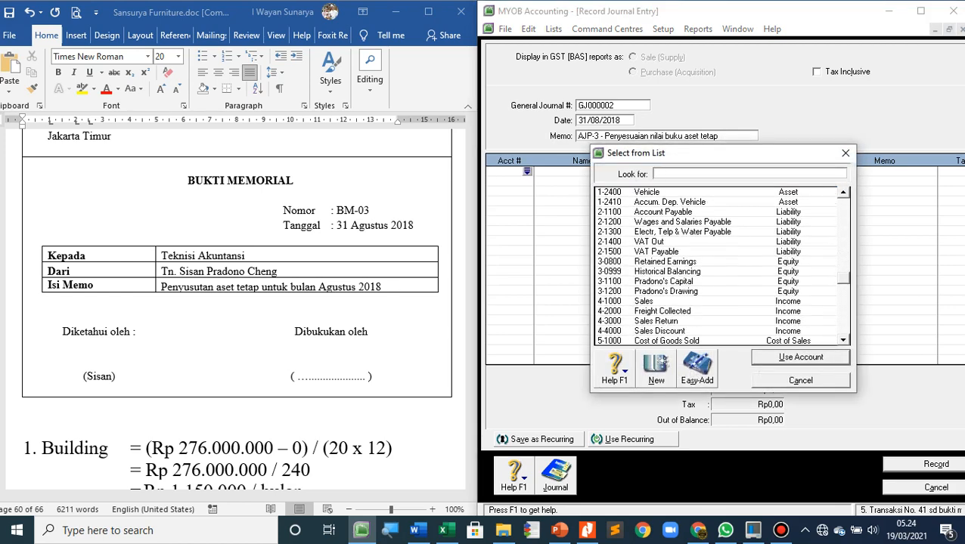
pyautogui.scroll(-3, 718, 266)
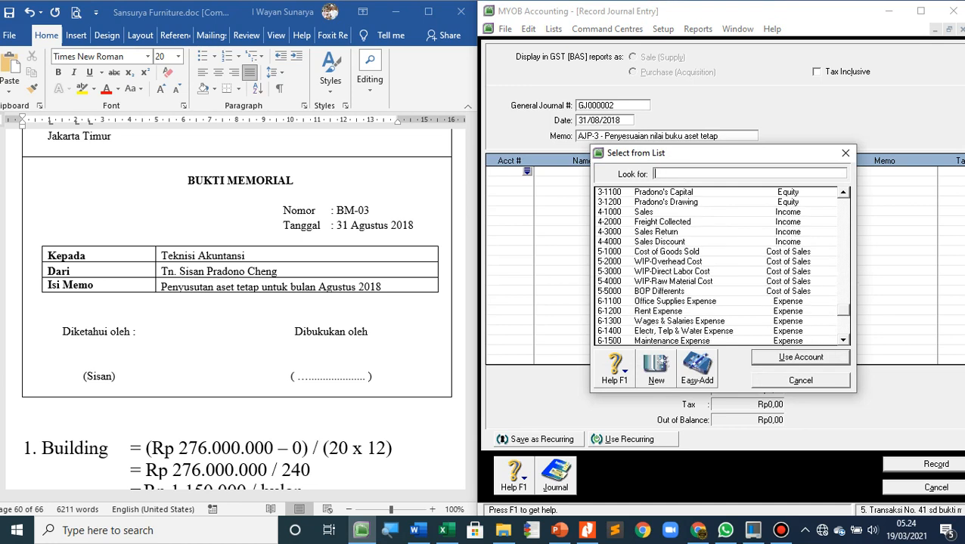
pyautogui.write('5-2000')
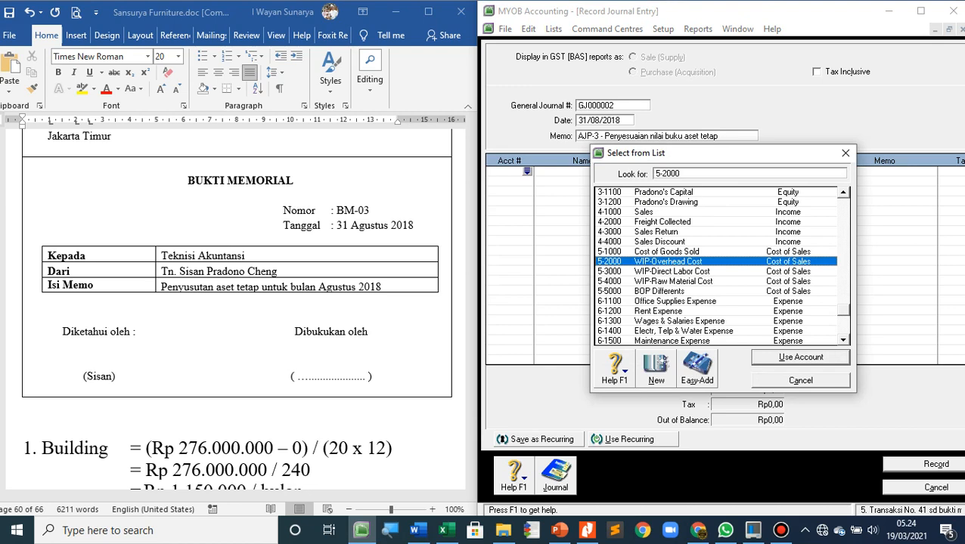
pyautogui.press('Return')
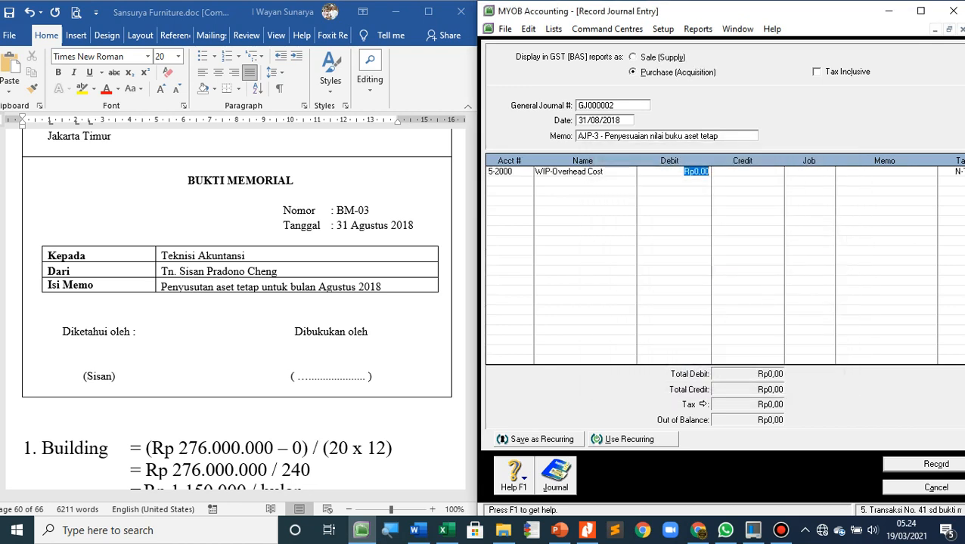
# Check the WIP-Overhead Cost total in the Word document and enter it as a debit of Rp4.475.000 on the WIP-Overhead Cost line
pyautogui.scroll(-15, 236, 303)
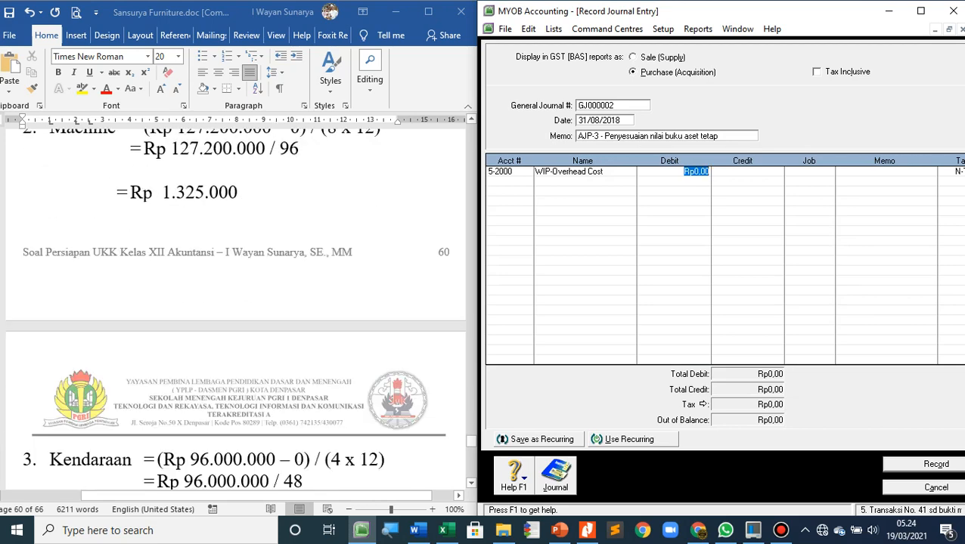
pyautogui.scroll(-2, 236, 316)
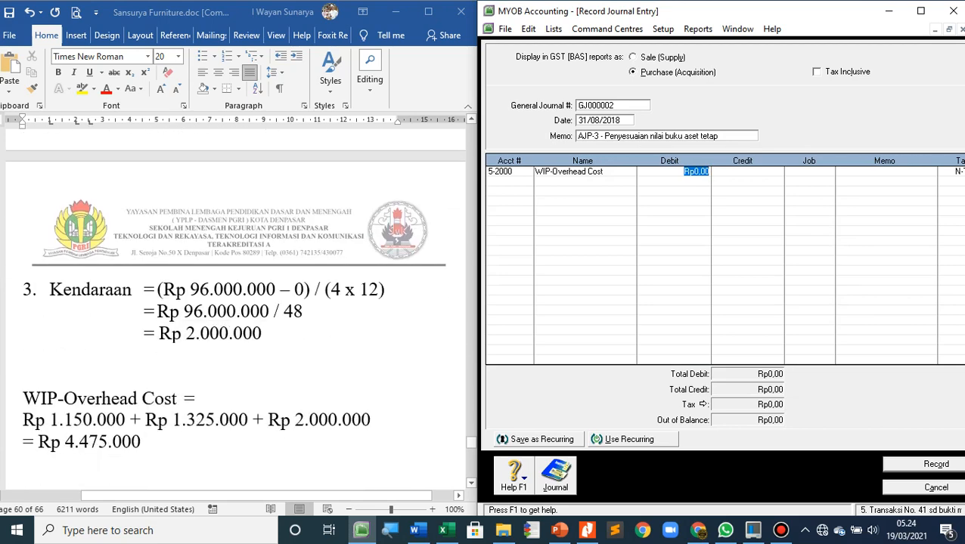
pyautogui.write('4475000')
pyautogui.press('Tab')
pyautogui.press('Tab')
pyautogui.press('Tab')
pyautogui.press('Tab')
pyautogui.press('Tab')
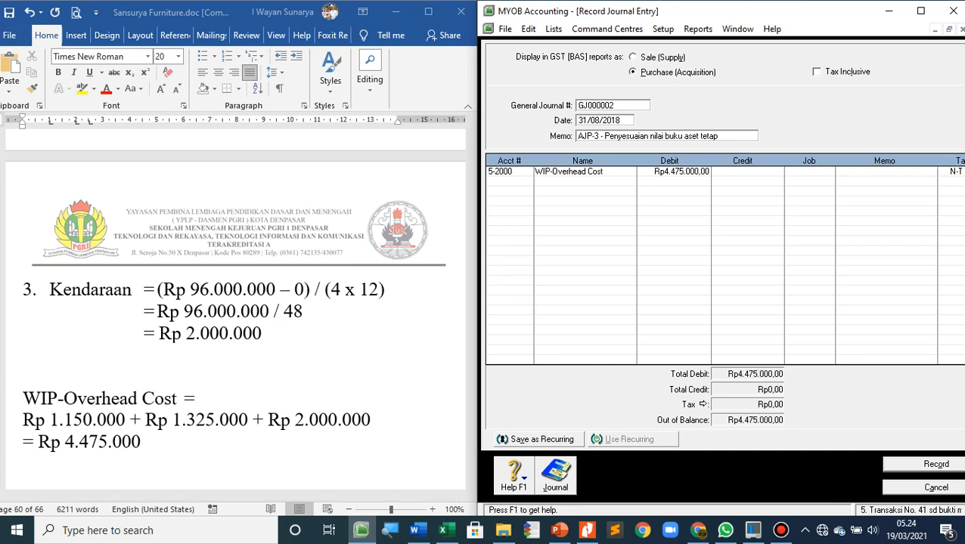
# Add account 1-2210 Accum.Dep. Building on the second line with a credit of Rp1.150.000
pyautogui.scroll(15, 238, 306)
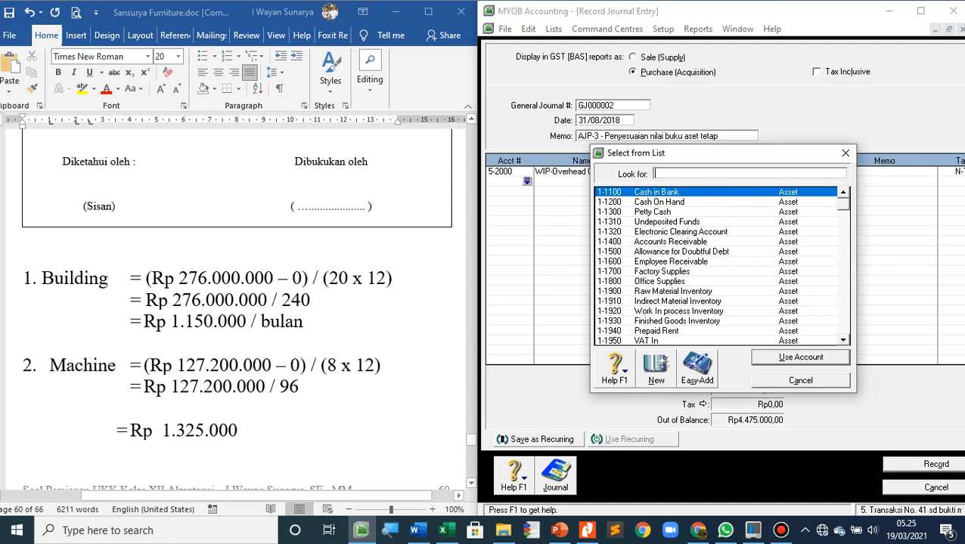
pyautogui.scroll(-2, 717, 266)
pyautogui.scroll(-1, 717, 266)
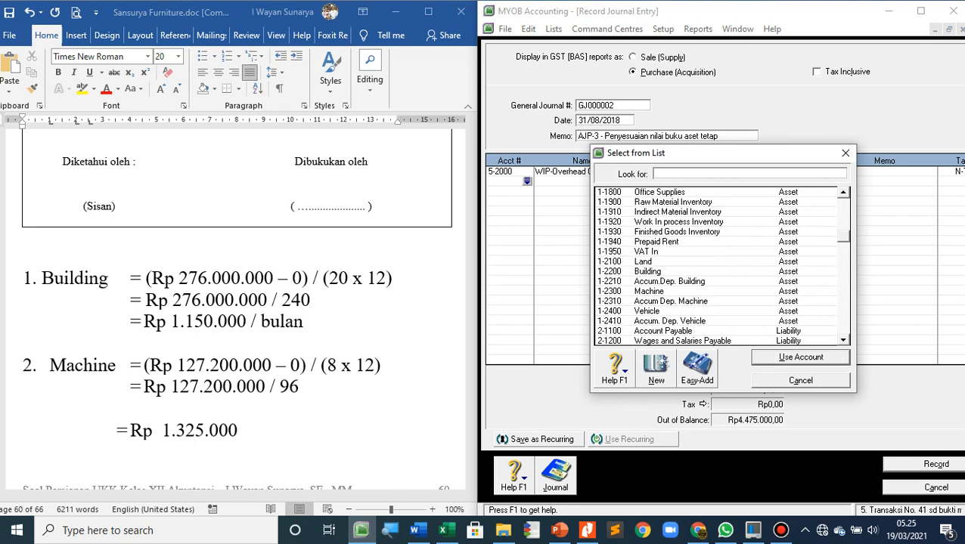
pyautogui.doubleClick(669, 281)
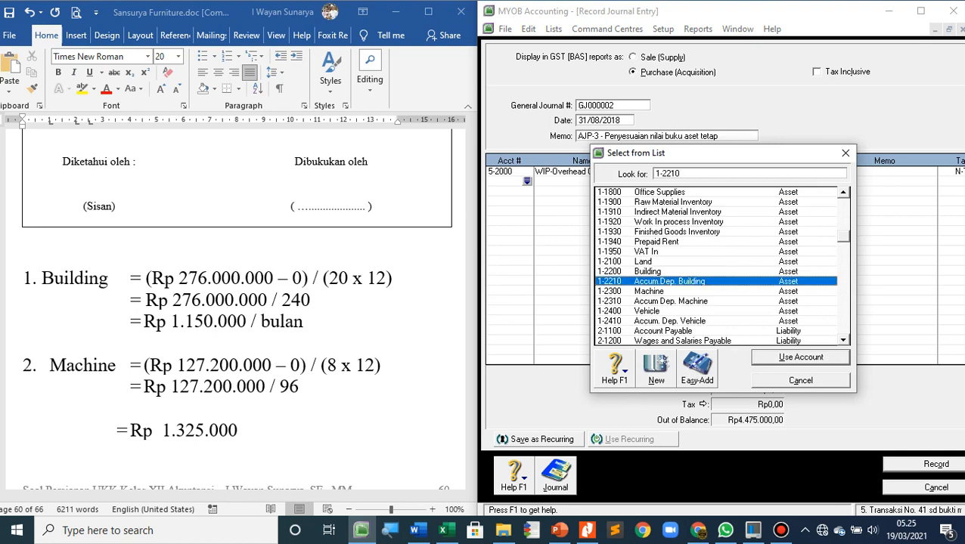
pyautogui.press('Tab')
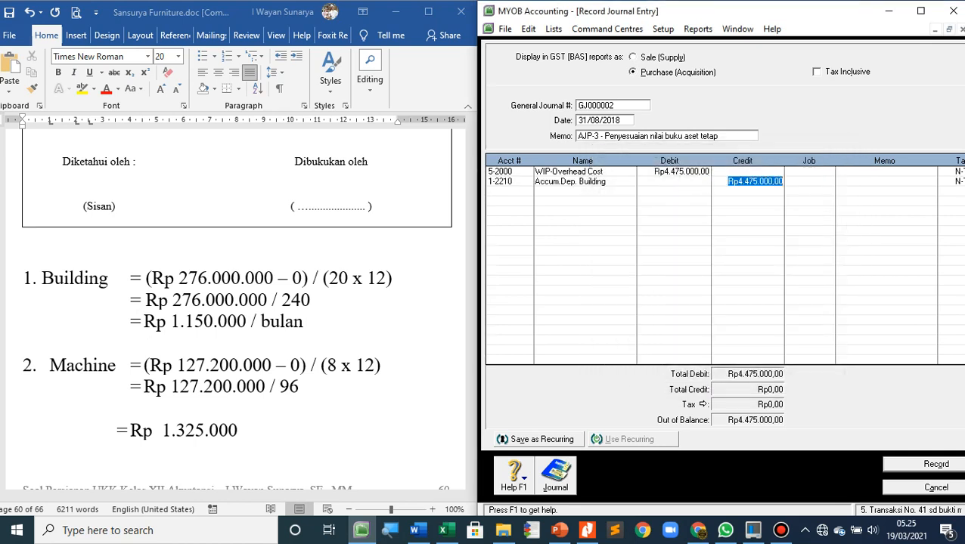
pyautogui.write('1')
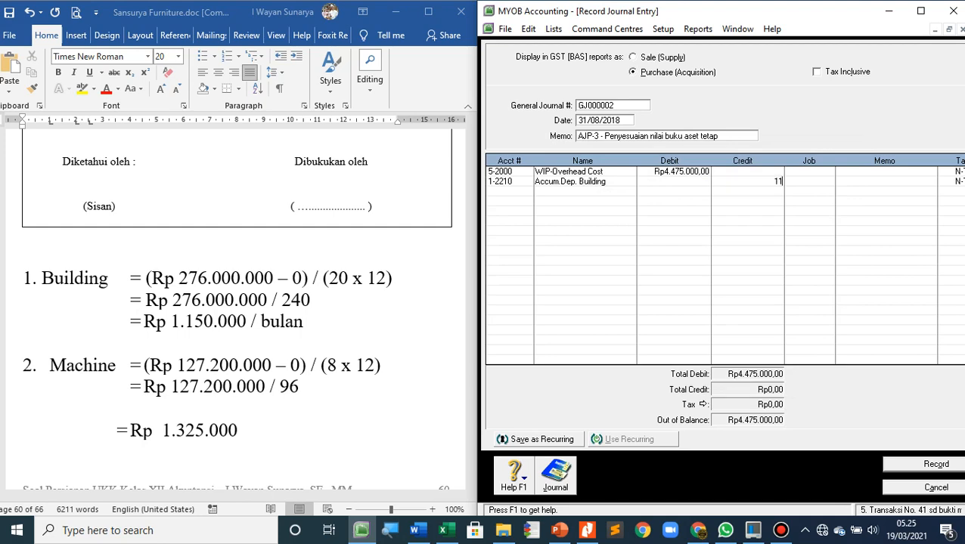
pyautogui.write('.150.000')
pyautogui.press('Tab')
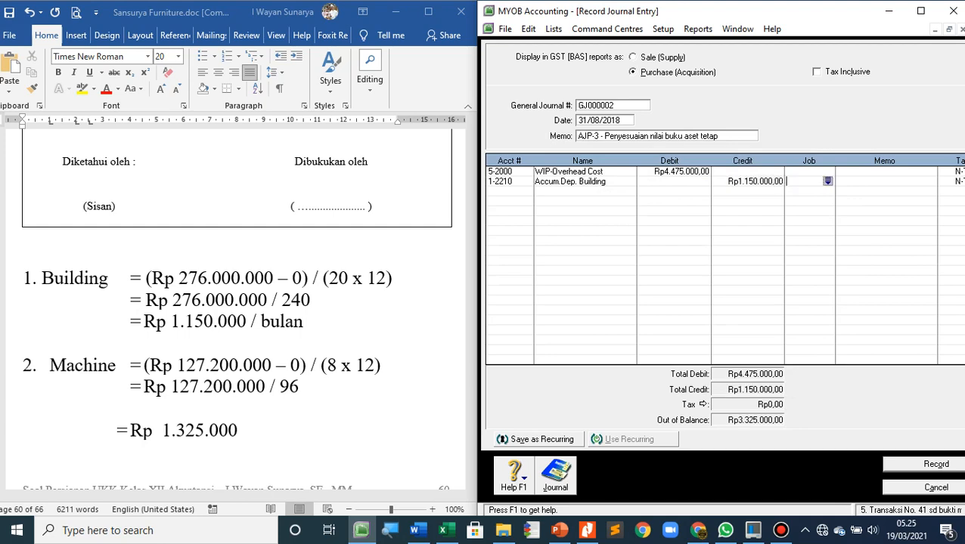
# Choose account 1-2310 Accum Dep. Machine for the third journal line
pyautogui.press('Tab')
pyautogui.press('Tab')
pyautogui.press('Tab')
pyautogui.press('Tab')
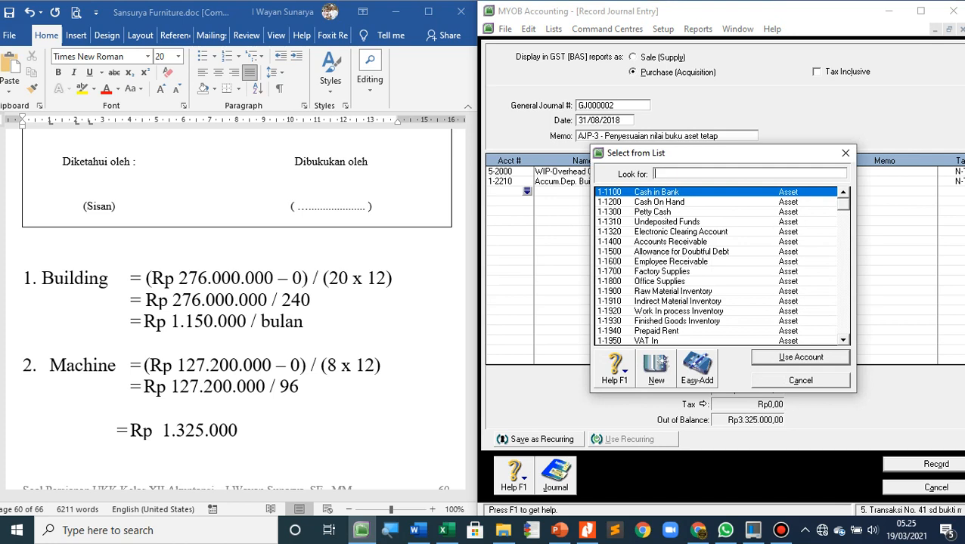
pyautogui.scroll(-3, 718, 265)
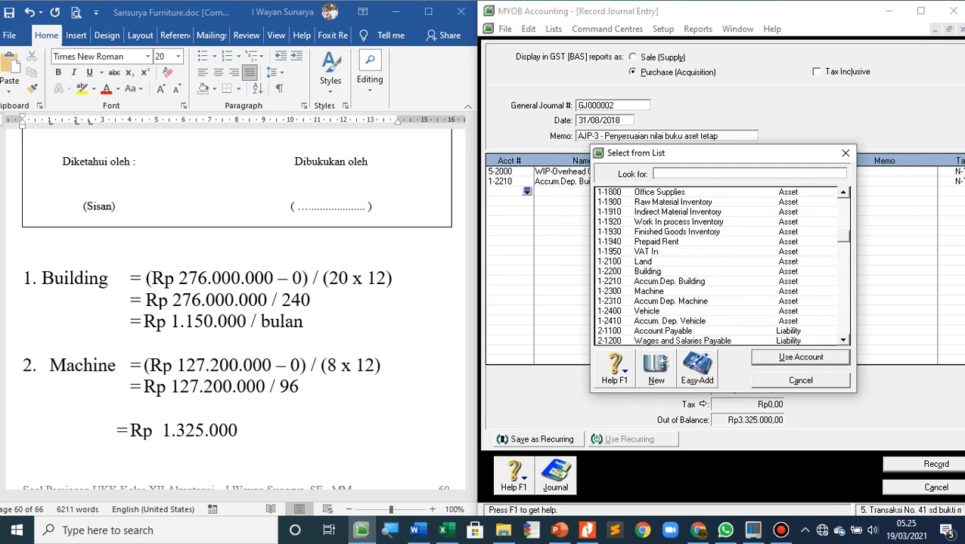
pyautogui.write('1-2310')
pyautogui.press('Return')
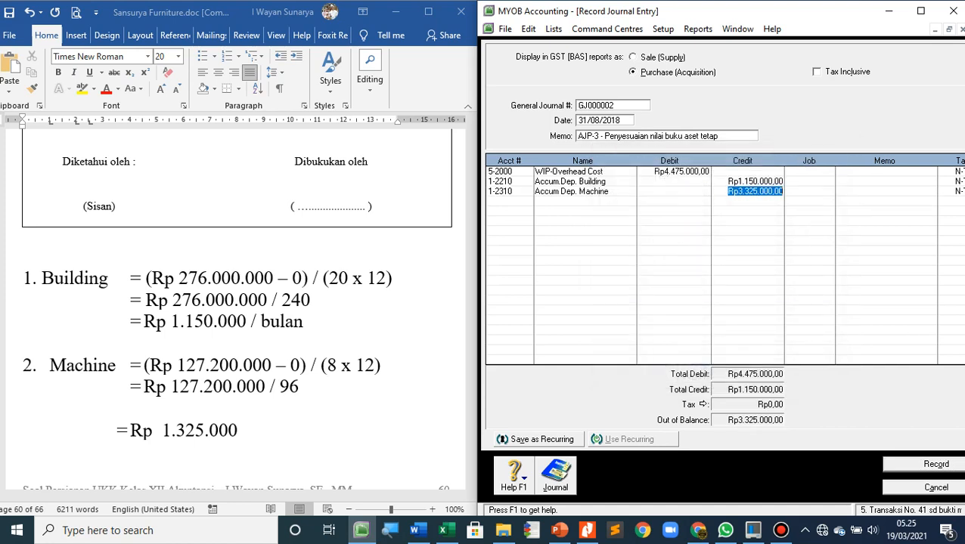
# Set the credit of the Accum Dep. Machine line to Rp1.325.000
pyautogui.write('1272')
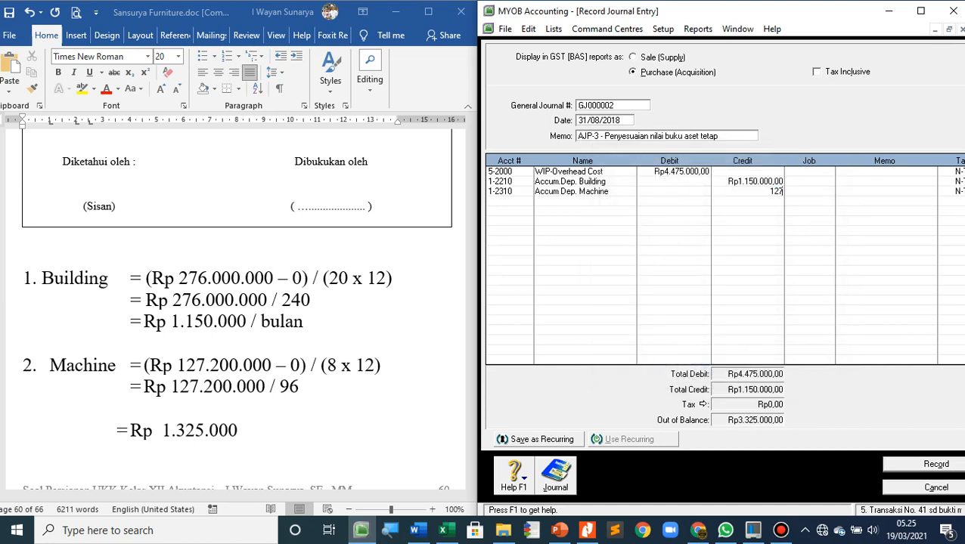
pyautogui.press('BackSpace')
pyautogui.press('BackSpace')
pyautogui.press('BackSpace')
pyautogui.write('325.000')
pyautogui.press('Tab')
pyautogui.press('Tab')
pyautogui.press('Tab')
pyautogui.press('Tab')
pyautogui.press('Tab')
# Add a fourth journal line for the Kendaraan depreciation, using account 1-2310 with a credit of Rp2.000.000
pyautogui.scroll(-4, 715, 265)
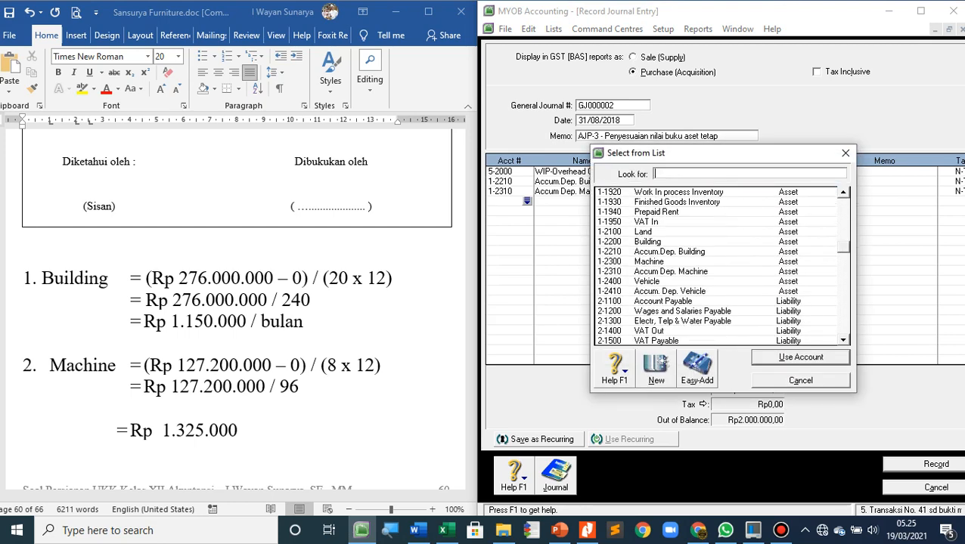
pyautogui.scroll(-10, 234, 303)
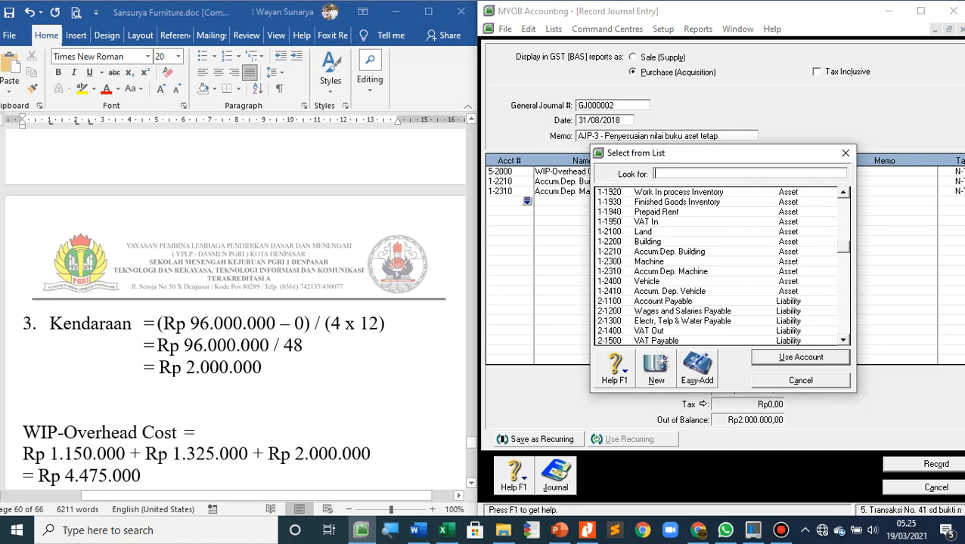
pyautogui.scroll(4, 715, 264)
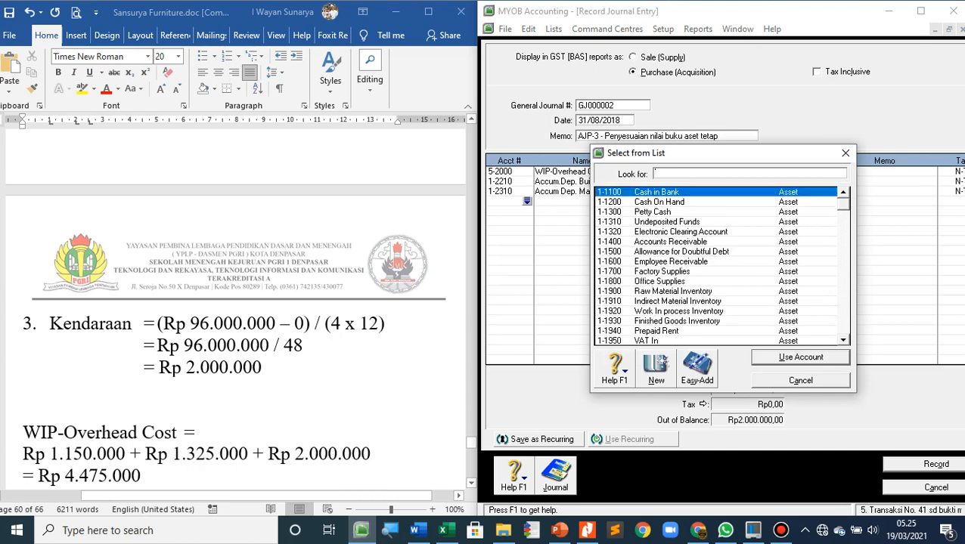
pyautogui.scroll(-2, 716, 265)
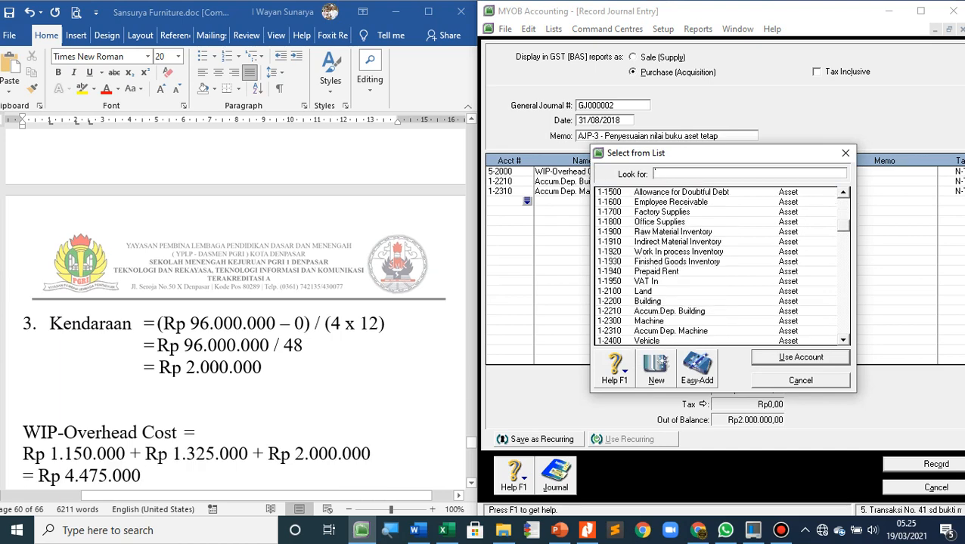
pyautogui.write('1-2310')
pyautogui.press('Return')
pyautogui.press('Tab')
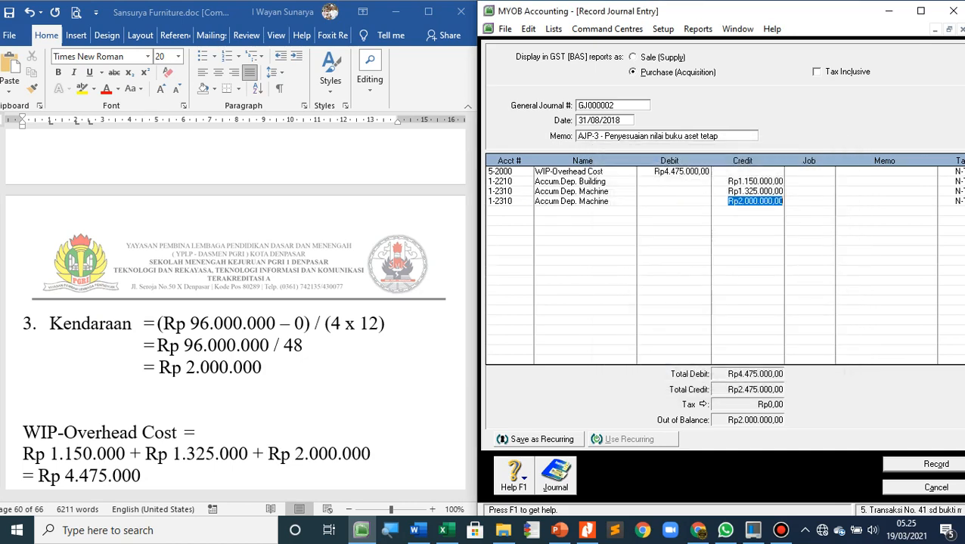
pyautogui.press('Tab')
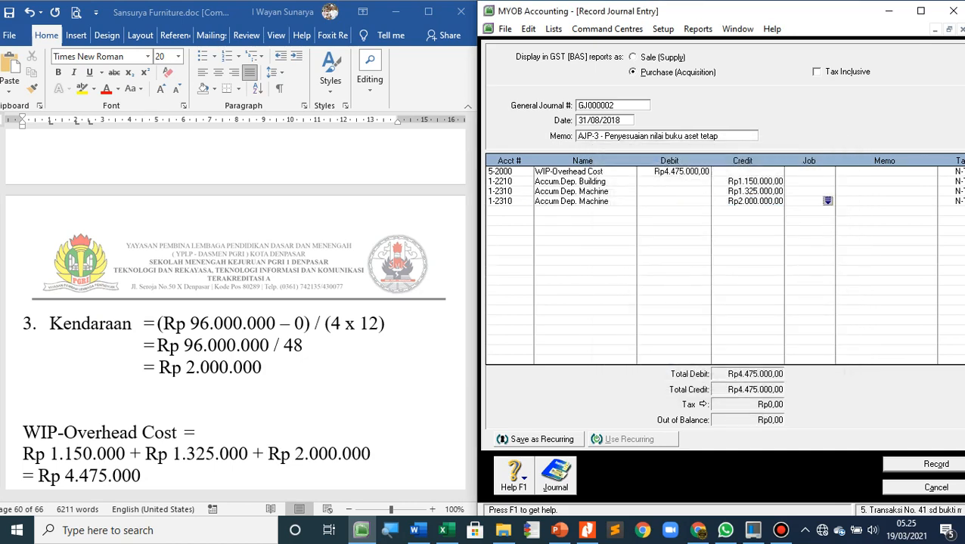
# Record the completed AJP-3 fixed asset adjustment journal
pyautogui.press('Tab')
pyautogui.press('Tab')
pyautogui.press('Return')
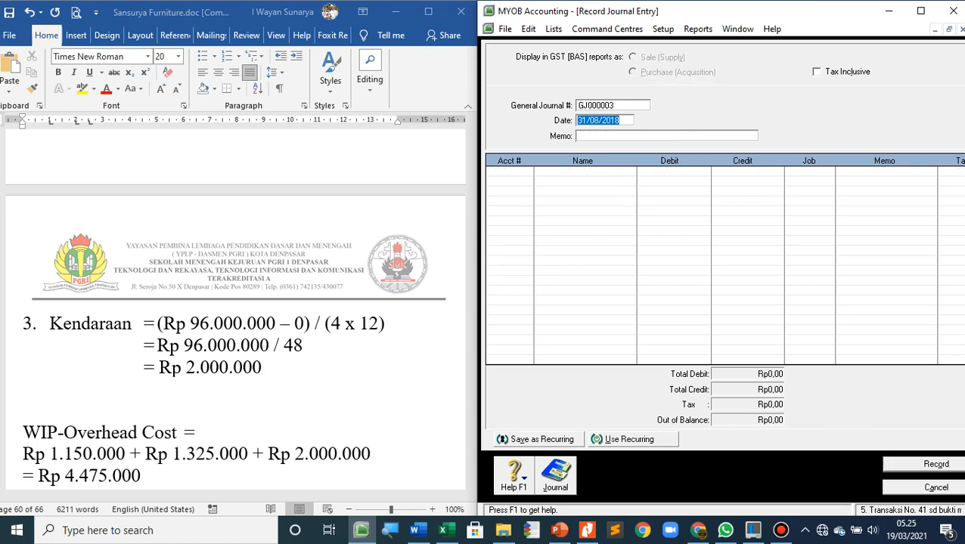
# Insert blank lines above the "Bukti Memorial 4" heading in the Word document so that it starts on a new page
pyautogui.scroll(-10, 236, 303)
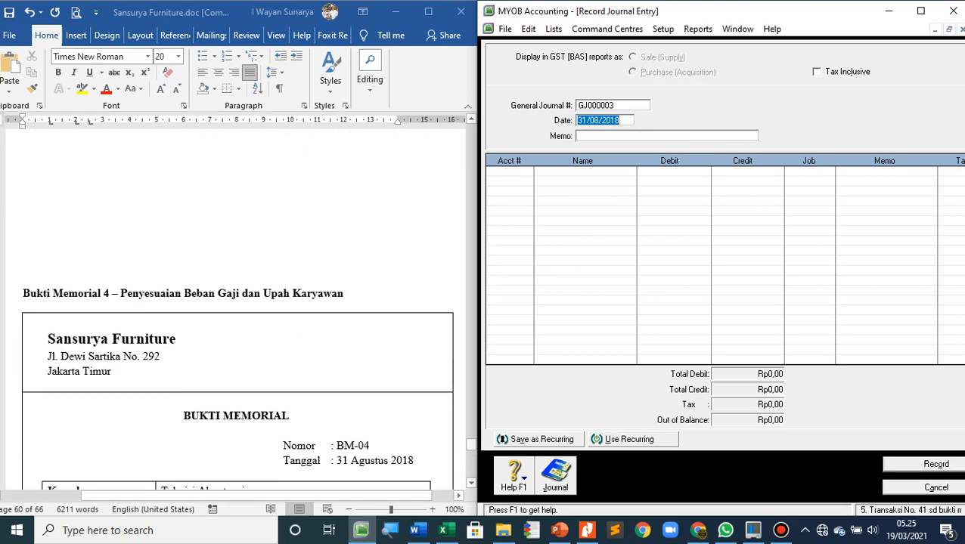
pyautogui.scroll(4, 236, 302)
pyautogui.scroll(-2, 236, 303)
pyautogui.click(141, 137)
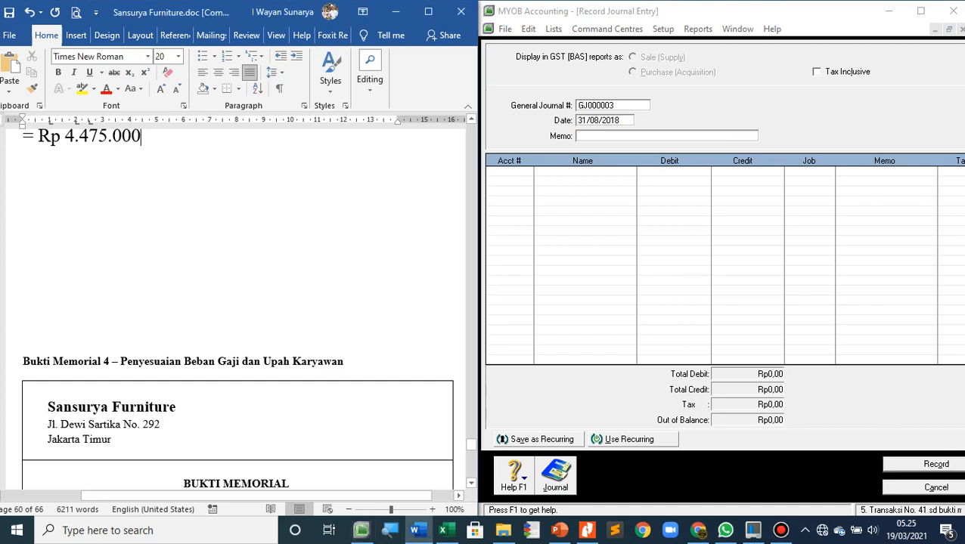
pyautogui.click(23, 257)
pyautogui.scroll(-5, 236, 302)
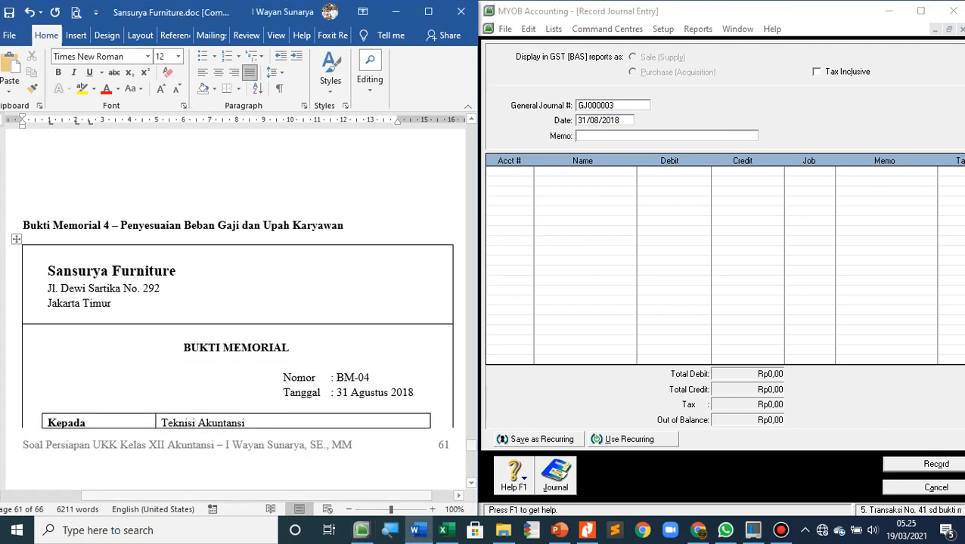
pyautogui.scroll(1, 235, 302)
pyautogui.press('Return')
pyautogui.press('Return')
pyautogui.press('Return')
pyautogui.press('Return')
pyautogui.press('Return')
pyautogui.press('Return')
pyautogui.press('Return')
pyautogui.press('Return')
pyautogui.press('Return')
pyautogui.press('Return')
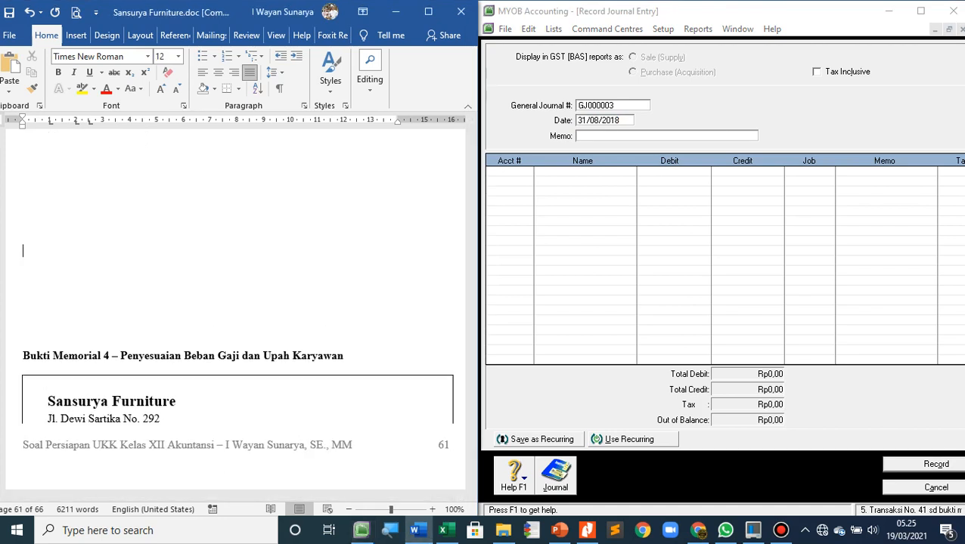
pyautogui.press('Return')
pyautogui.press('Return')
pyautogui.press('Return')
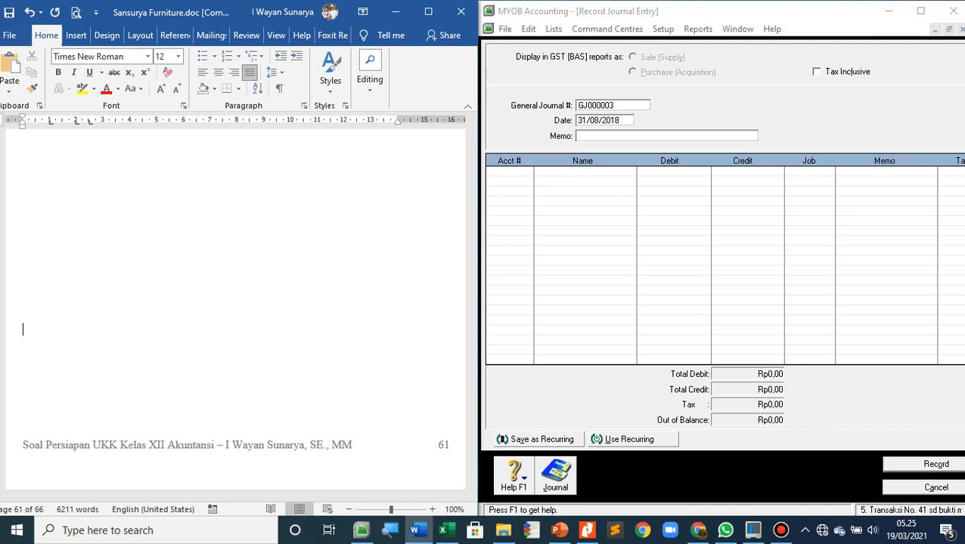
pyautogui.scroll(-6, 236, 302)
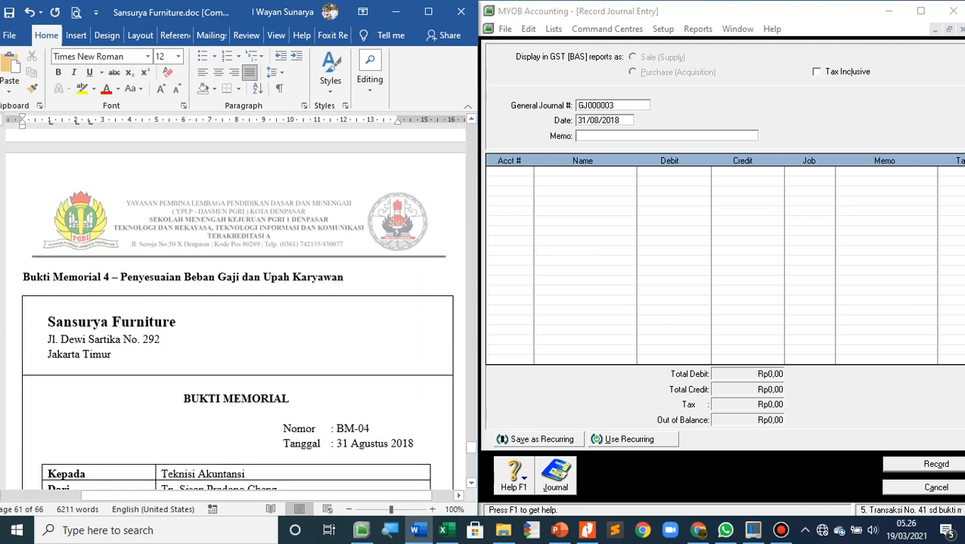
# Review the BM-04 memo and set the new journal entry's number to BM-04, keeping the date 31/08/2018
pyautogui.scroll(-1, 278, 227)
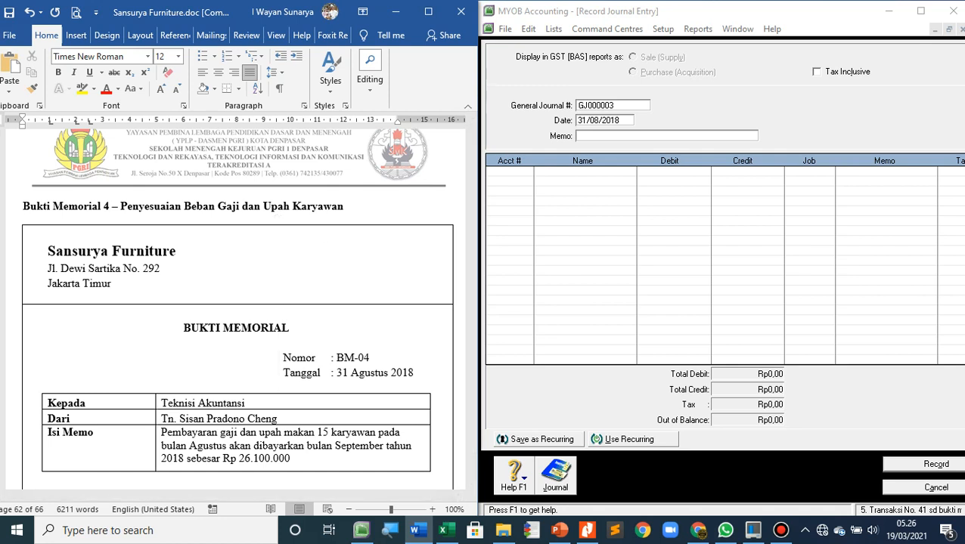
pyautogui.click(612, 106)
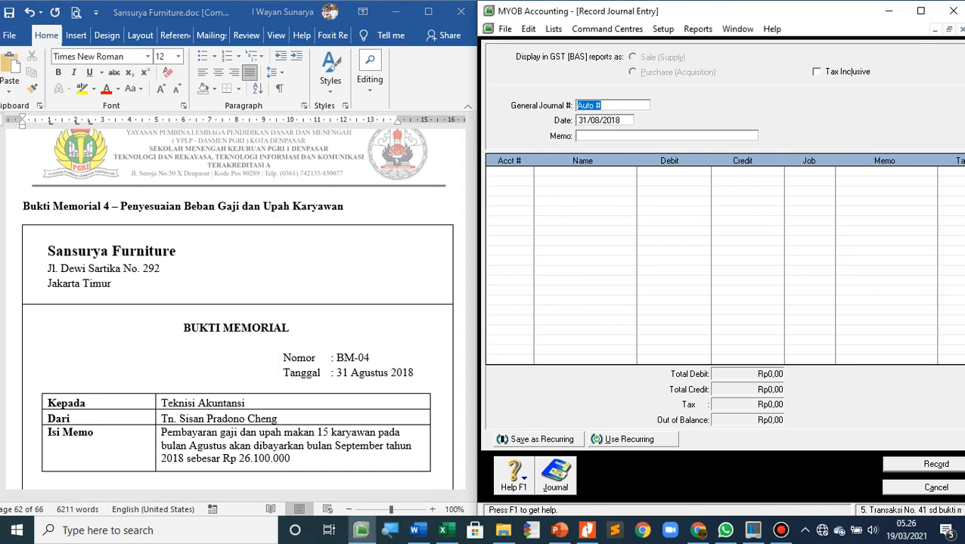
pyautogui.write('BM-04')
pyautogui.press('Tab')
pyautogui.press('Tab')
# Enter the journal memo "AJP-4 - Penyesuaian untuk beban gaji & upah" and open the account selection for the first line
pyautogui.write('AJP-4 - Penyesuaian untuk')
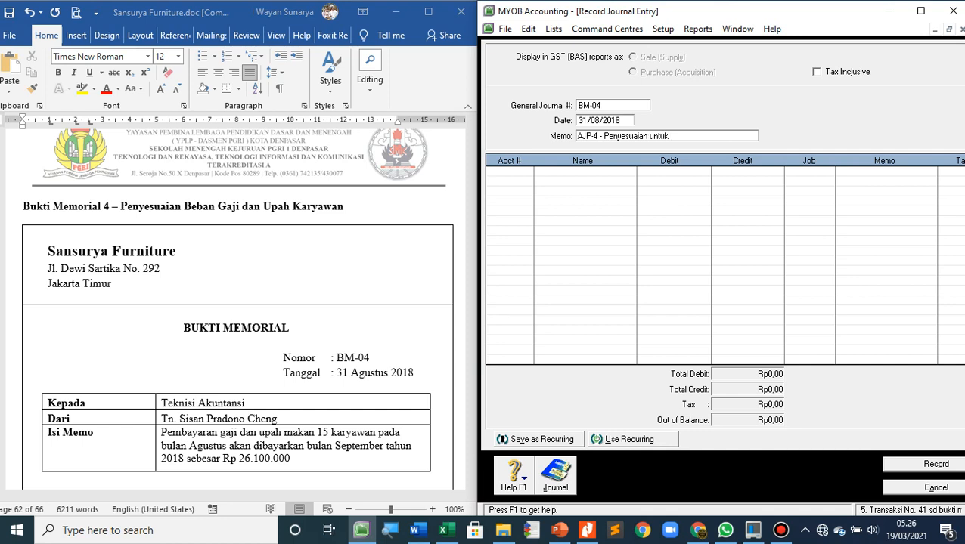
pyautogui.write(' gaji')
pyautogui.write(' & upa')
pyautogui.write('h')
pyautogui.write(' beban')
pyautogui.press('Tab')
pyautogui.press('Tab')
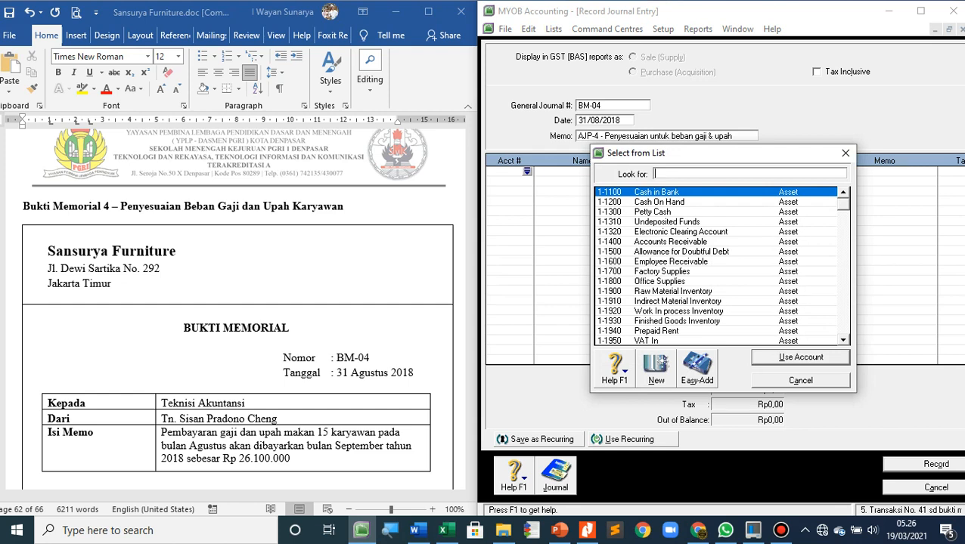
# Add account 6-1300 Wages & Salaries Expense on the first journal line with a debit of Rp26.100.000
pyautogui.scroll(-7, 714, 265)
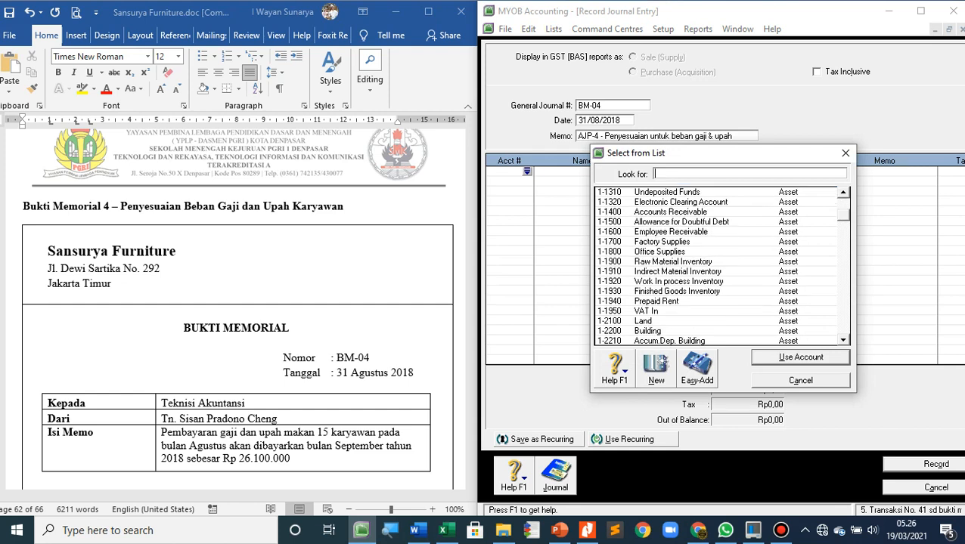
pyautogui.scroll(-5, 718, 264)
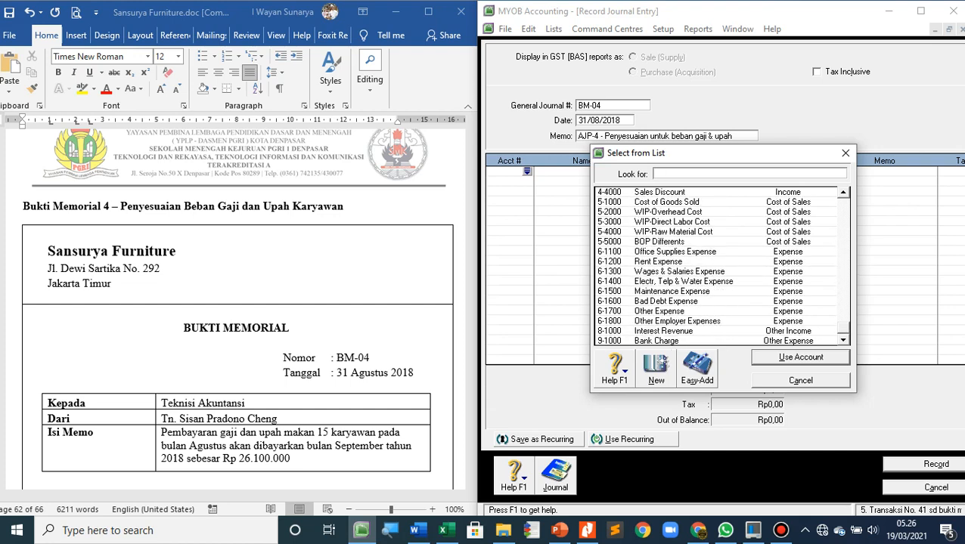
pyautogui.write('6-1300')
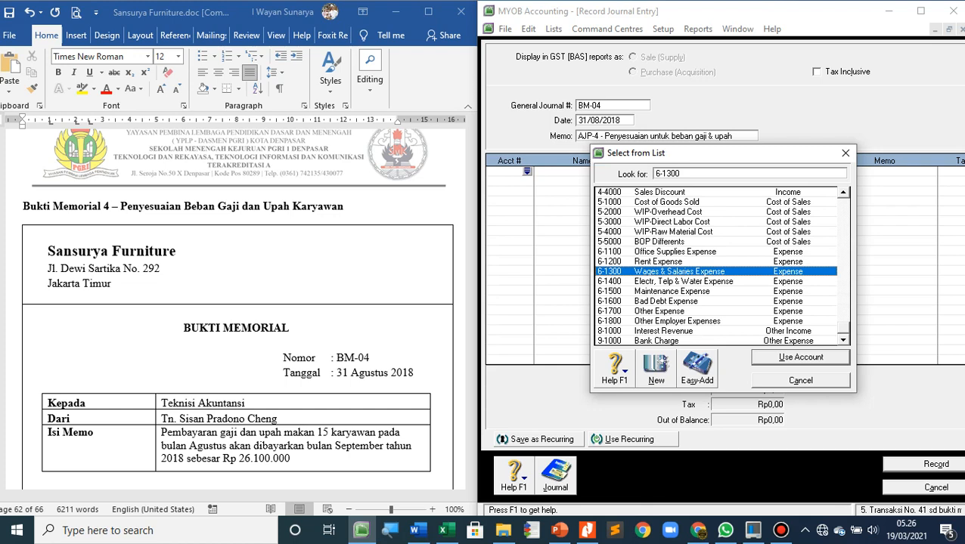
pyautogui.press('Return')
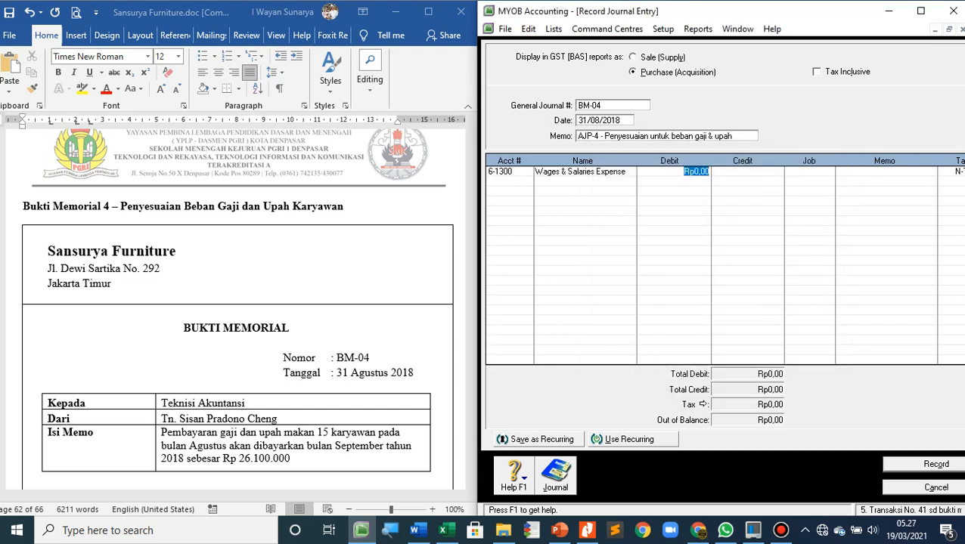
pyautogui.write('261')
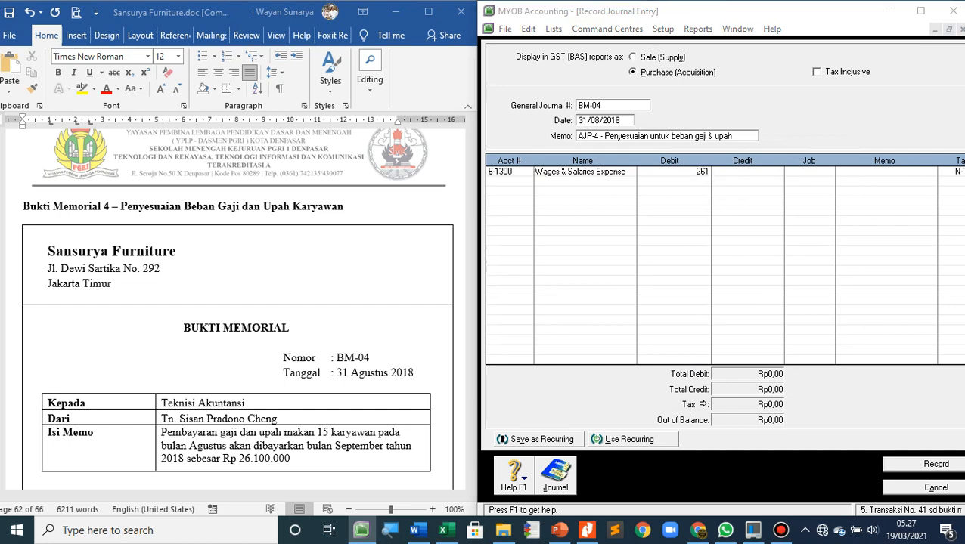
pyautogui.press('-')
pyautogui.press('Escape')
pyautogui.write('00000')
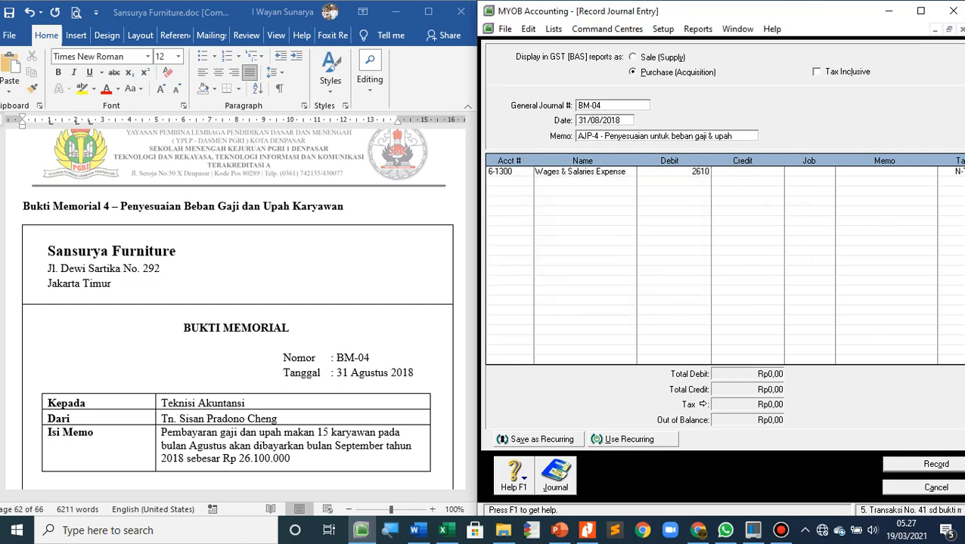
pyautogui.press('Tab')
# Add account 2-1200 Wages and Salaries Payable on the second line with a credit of Rp26.100.000, and record the BM-04 journal
pyautogui.press('Tab')
pyautogui.press('Tab')
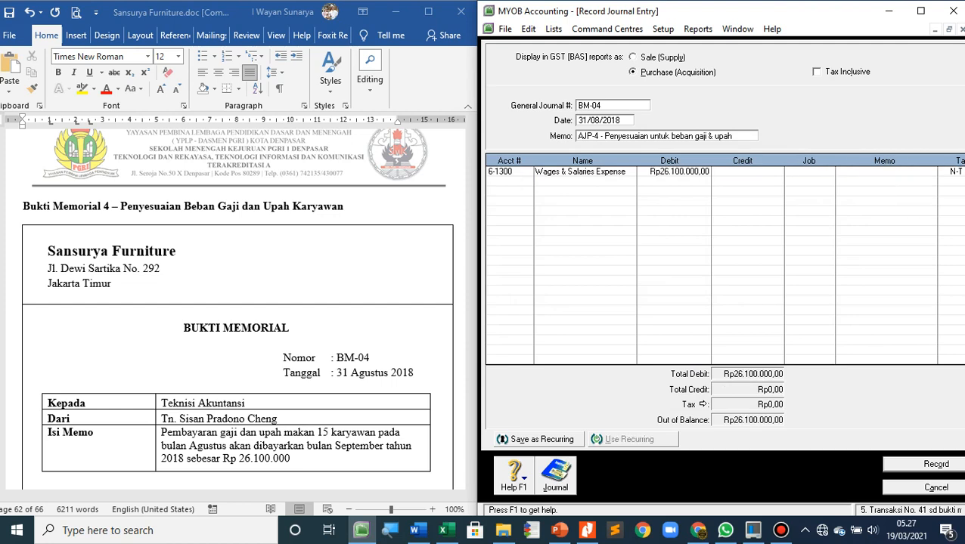
pyautogui.press('Tab')
pyautogui.press('Tab')
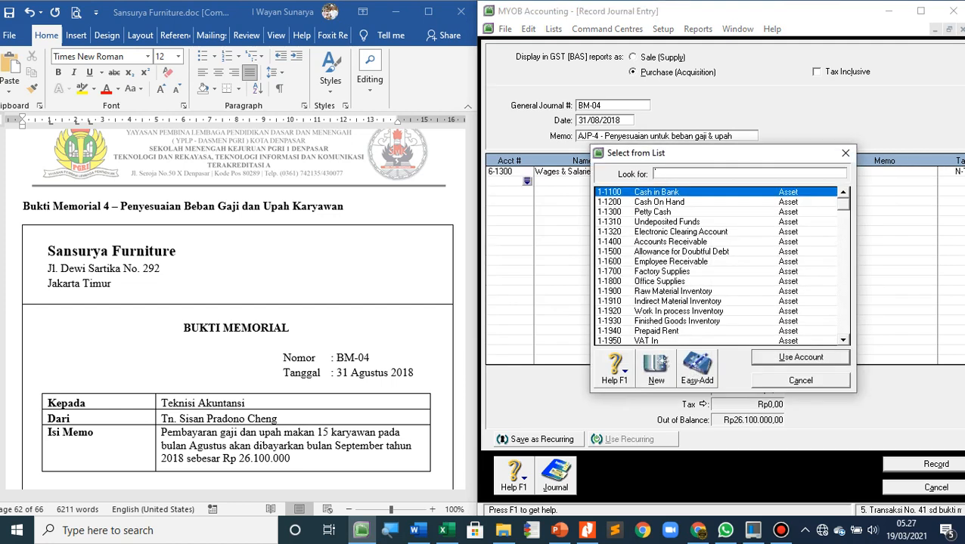
pyautogui.scroll(-6, 654, 173)
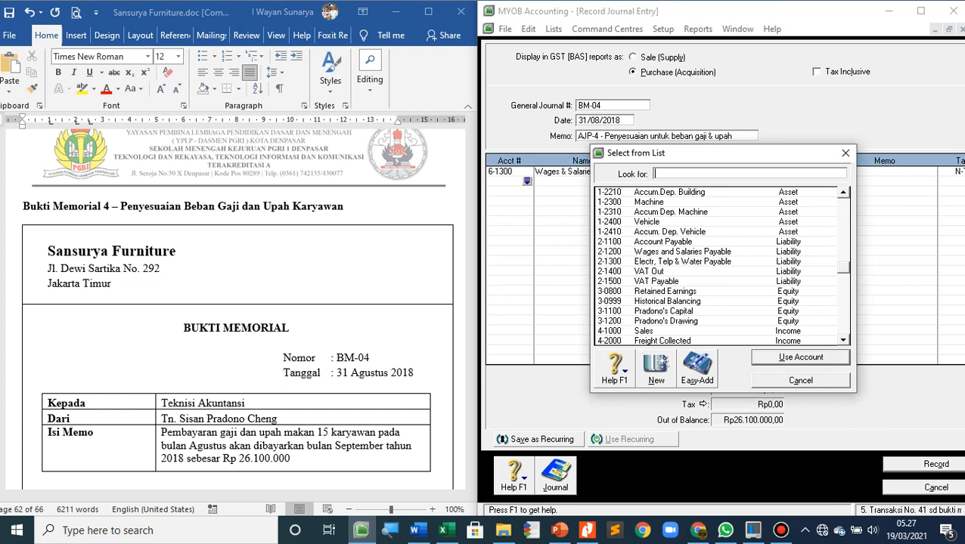
pyautogui.doubleClick(682, 252)
pyautogui.press('Tab')
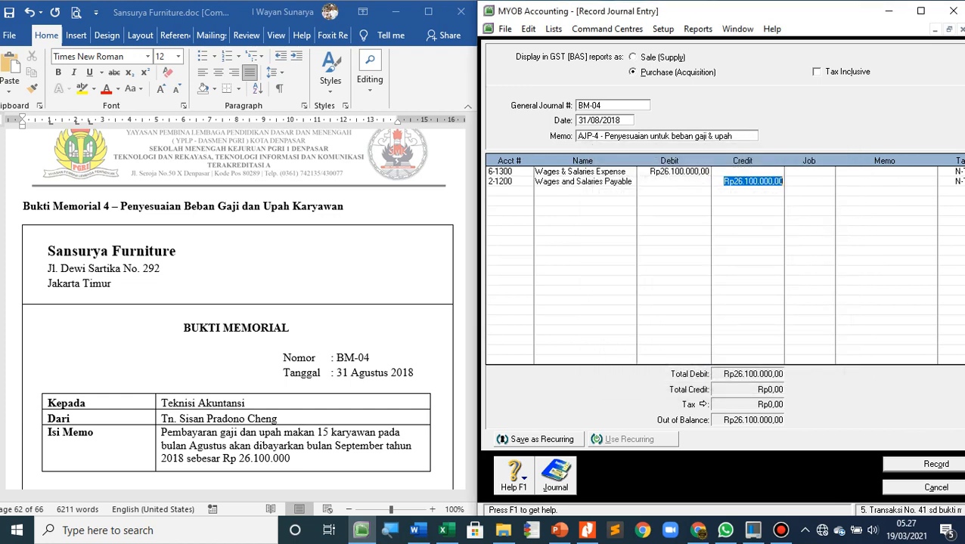
pyautogui.press('Tab')
pyautogui.press('Tab')
pyautogui.press('Tab')
pyautogui.press('Tab')
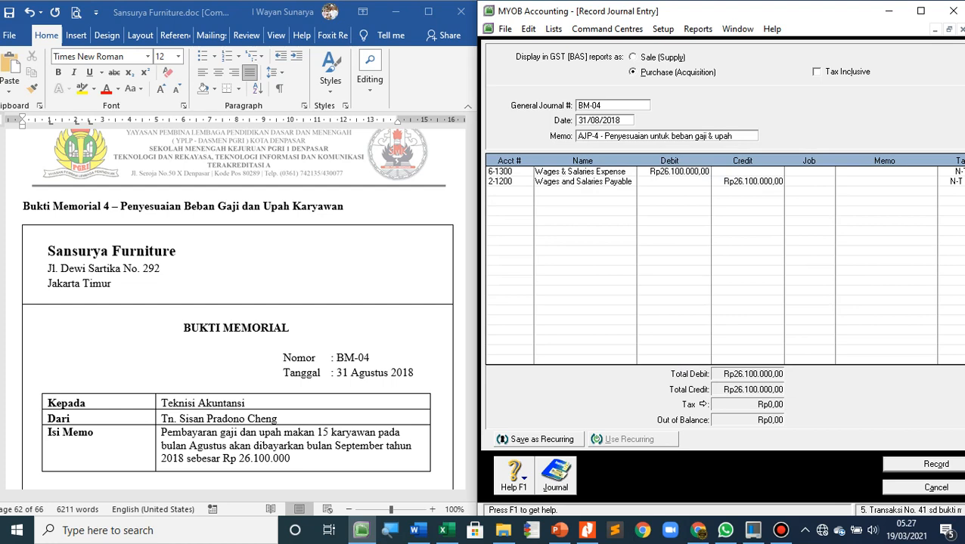
pyautogui.scroll(-15, 237, 310)
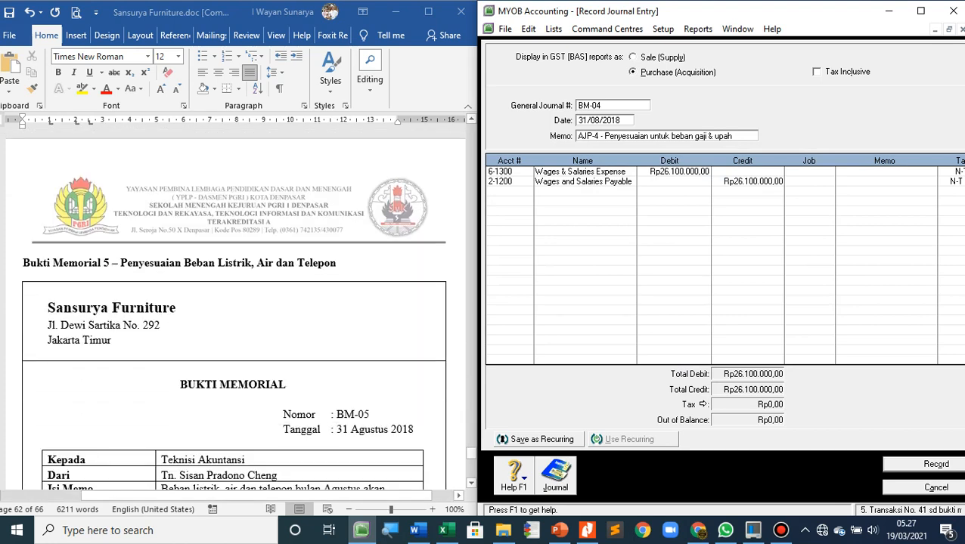
pyautogui.click(923, 465)
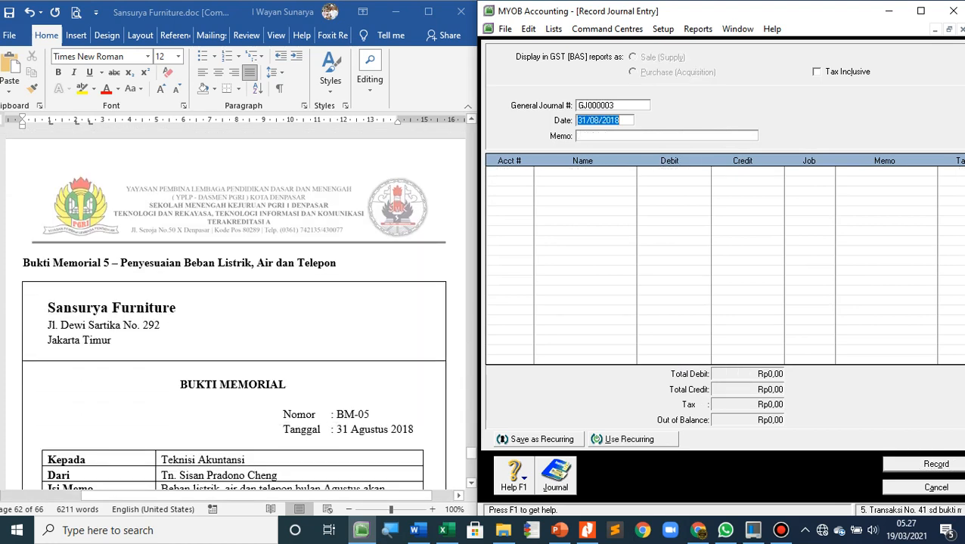
# Review the BM-05 memo in the Word document and set the new journal entry's number to BM-05, keeping the date 31/08/2018
pyautogui.scroll(-2, 235, 308)
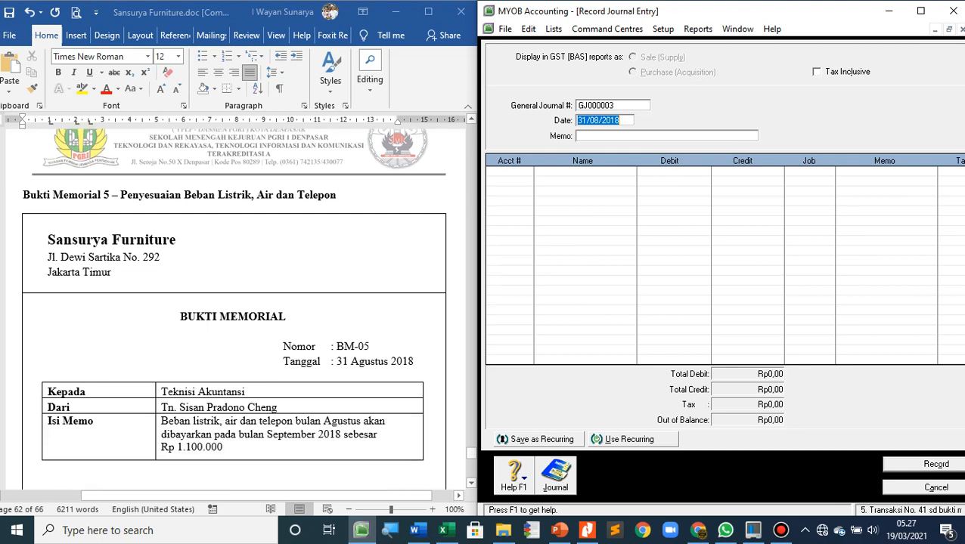
pyautogui.click(447, 530)
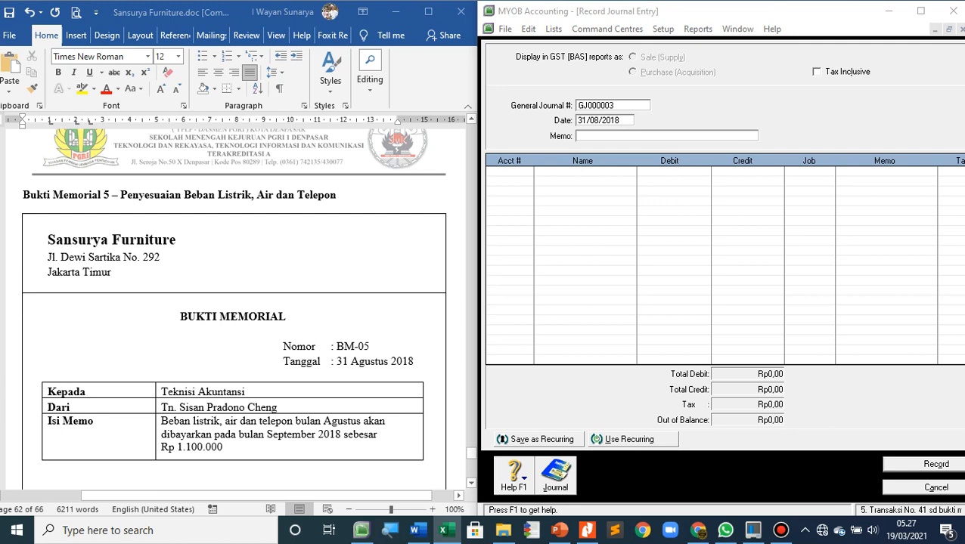
pyautogui.scroll(-2, 235, 308)
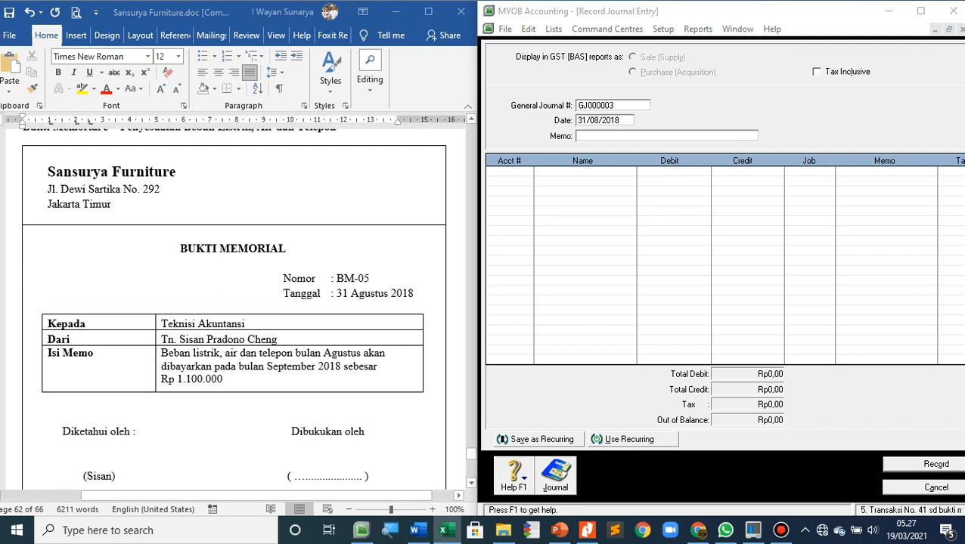
pyautogui.click(608, 105)
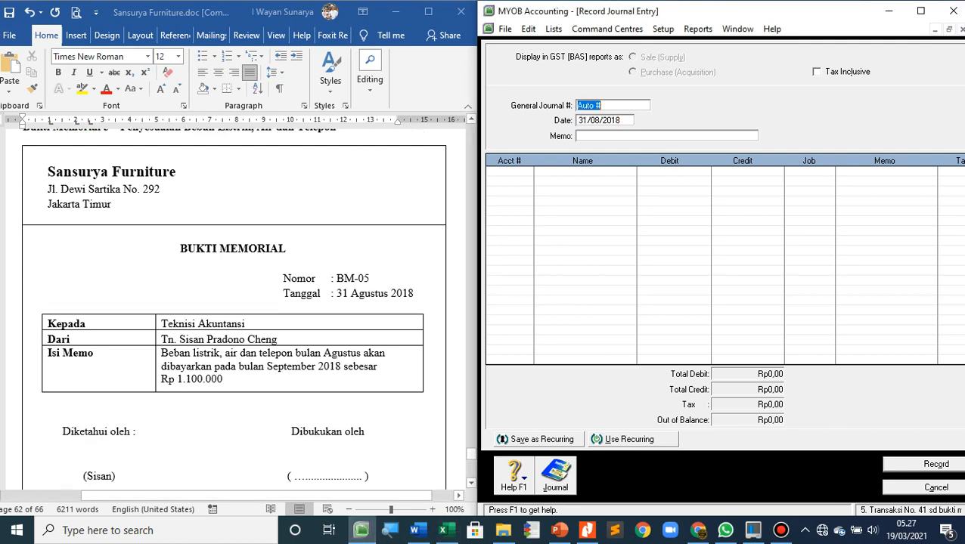
pyautogui.write('BM-05')
pyautogui.press('Tab')
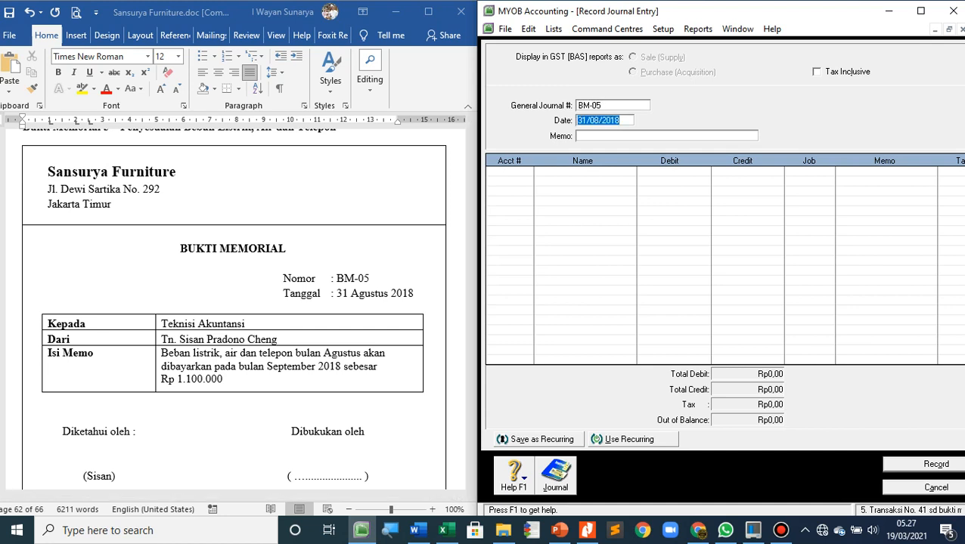
pyautogui.press('Tab')
# Enter the journal memo "AJP-5 - Penyesuaian beban listrik, air dan telepon"
pyautogui.write('AJP-')
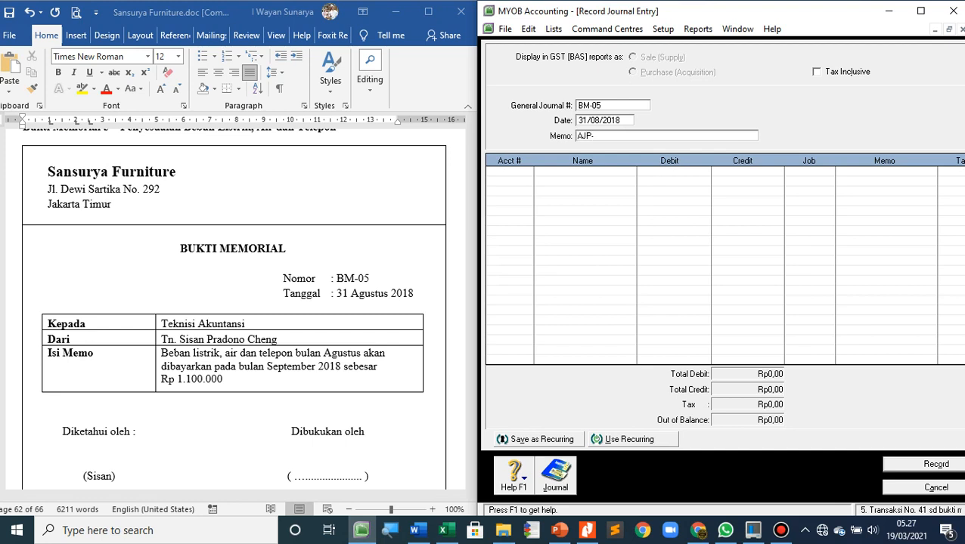
pyautogui.scroll(2, 235, 302)
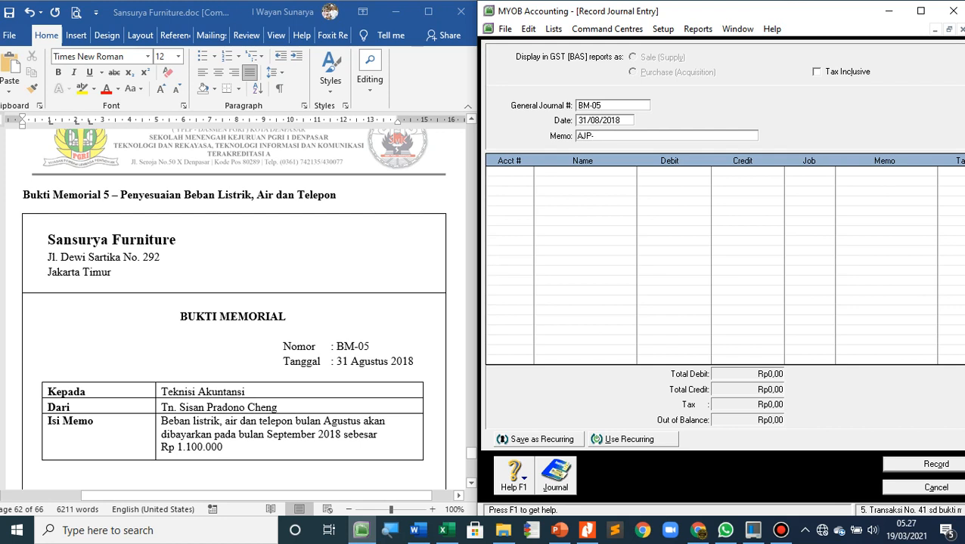
pyautogui.write('5 - Penyesuaian')
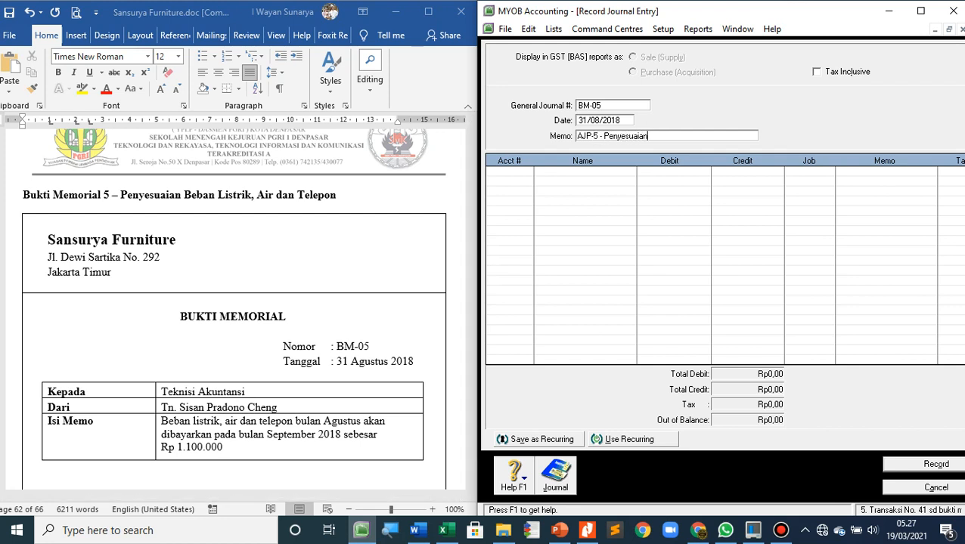
pyautogui.write(' bea')
pyautogui.press('BackSpace')
pyautogui.write('ban')
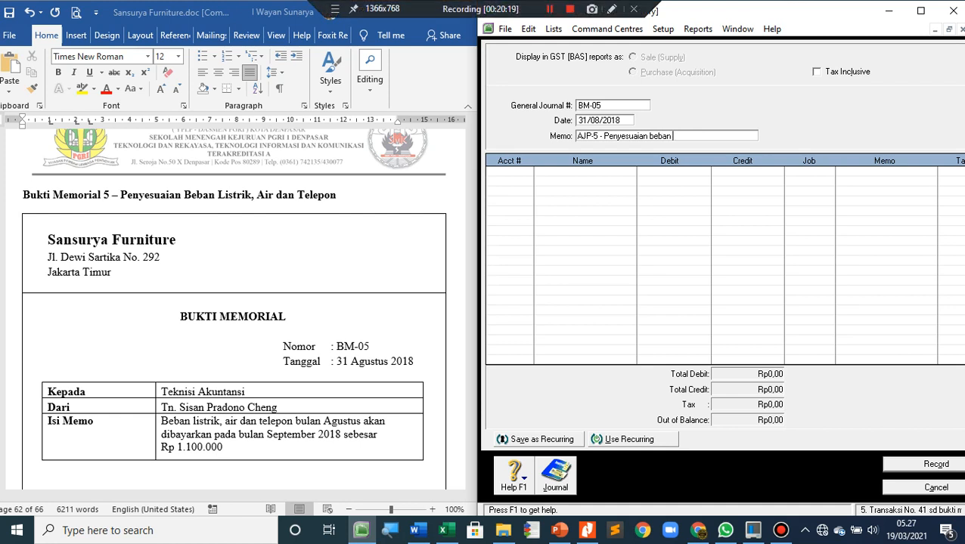
pyautogui.write(' listrik, air dan telepon')
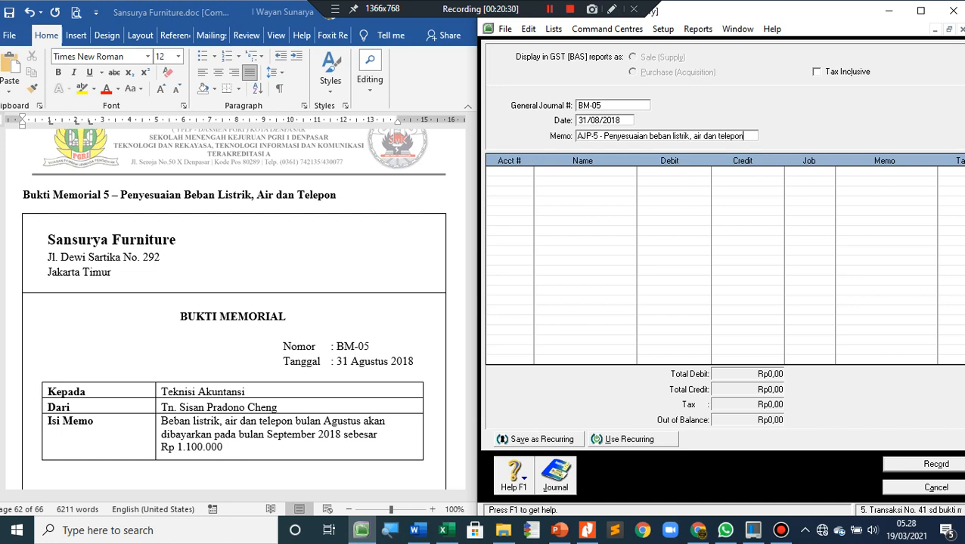
pyautogui.press('Tab')
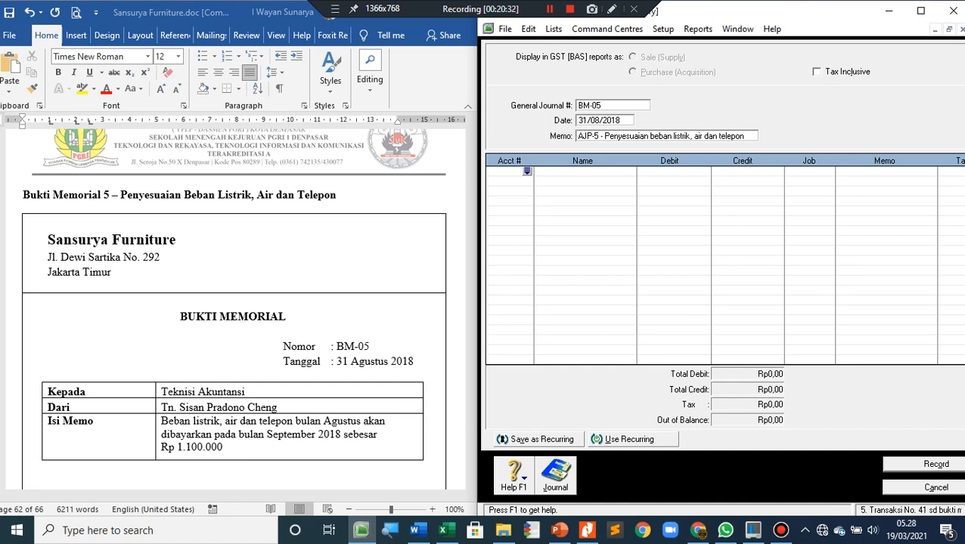
# Add account 6-1400 Electr, Telp & Water Expense on the first journal line with a debit of Rp1.100.000
pyautogui.press('Return')
pyautogui.scroll(-10, 718, 266)
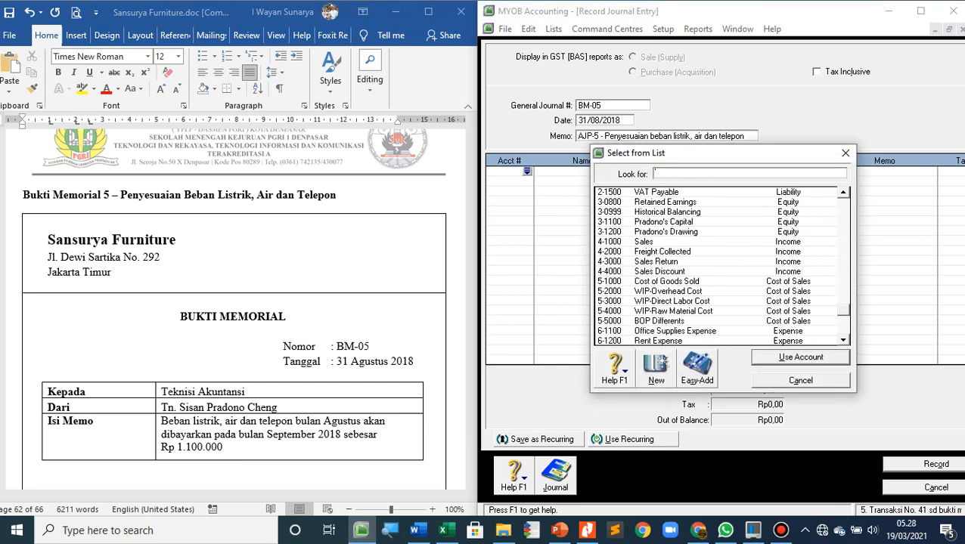
pyautogui.scroll(-3, 718, 266)
pyautogui.doubleClick(684, 281)
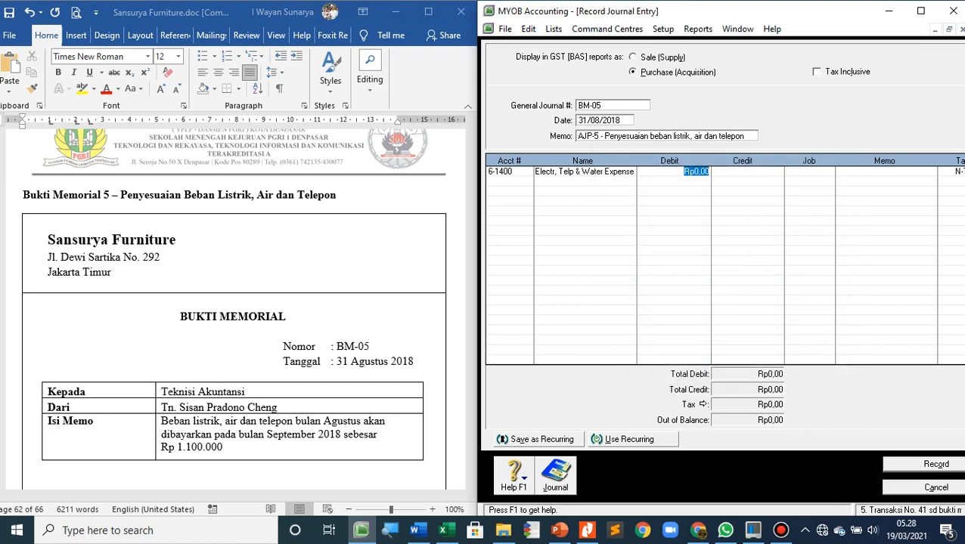
pyautogui.write('1100000')
pyautogui.press('Tab')
pyautogui.press('Tab')
pyautogui.press('Tab')
pyautogui.press('Tab')
pyautogui.press('Tab')
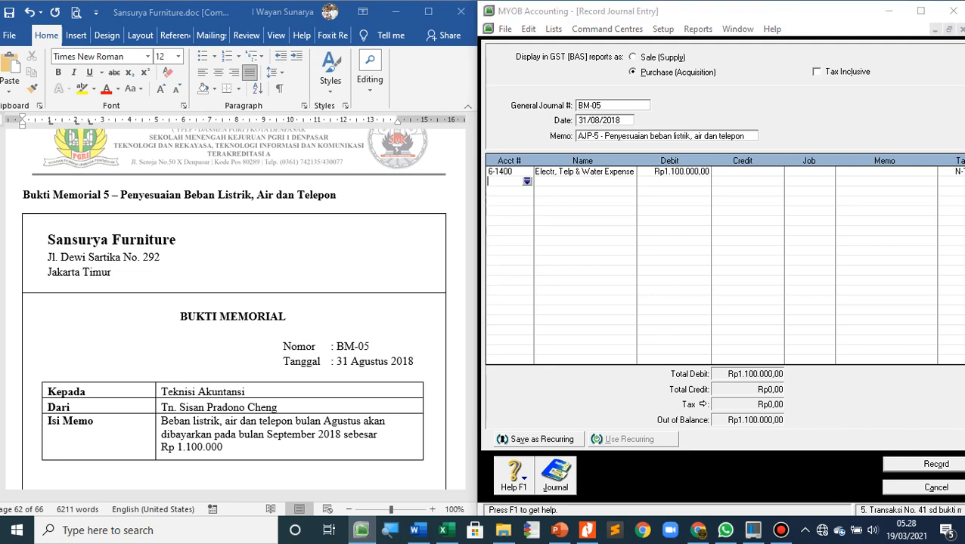
# Add account 2-1300 Electr, Telp & Water Payable on the second line with a credit of Rp1.100.000, and record the BM-05 journal
pyautogui.scroll(-8, 719, 265)
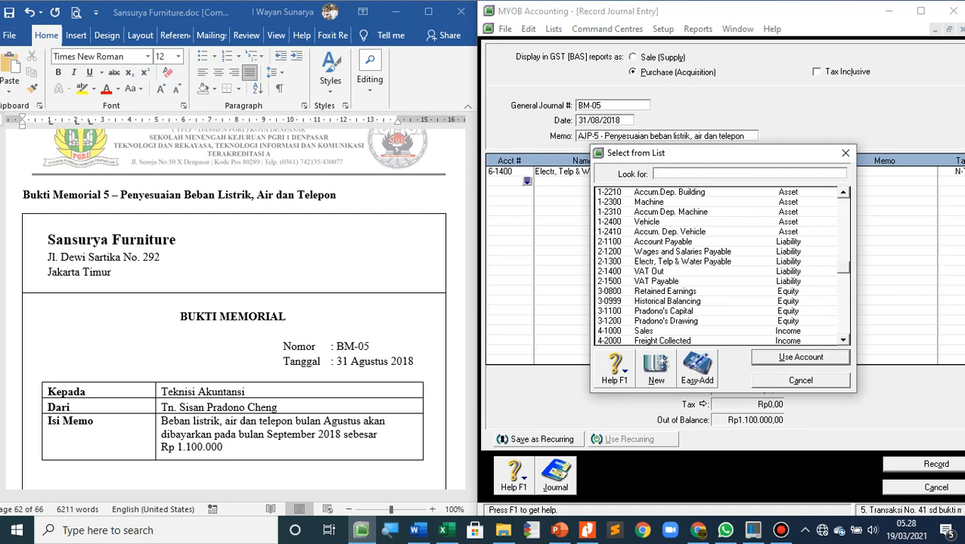
pyautogui.scroll(1, 719, 264)
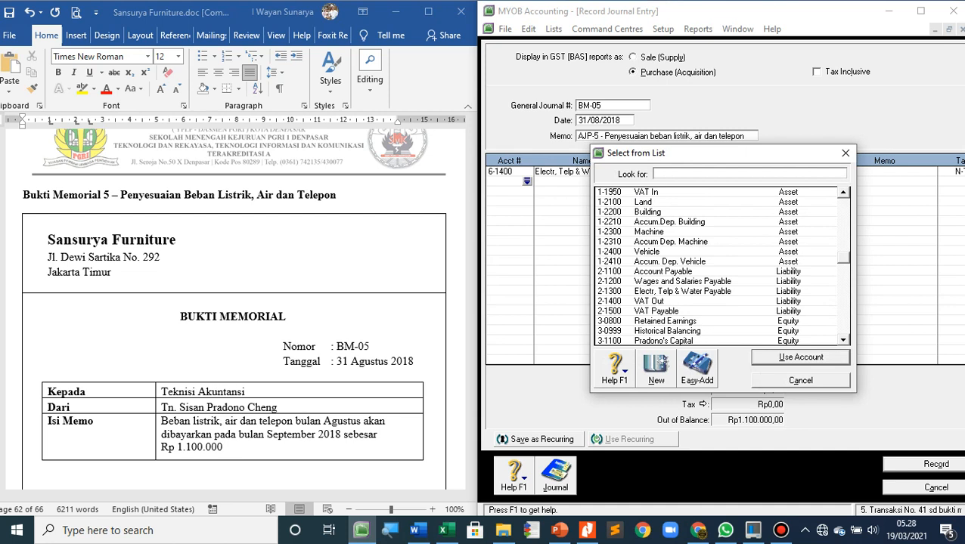
pyautogui.write('2-1300')
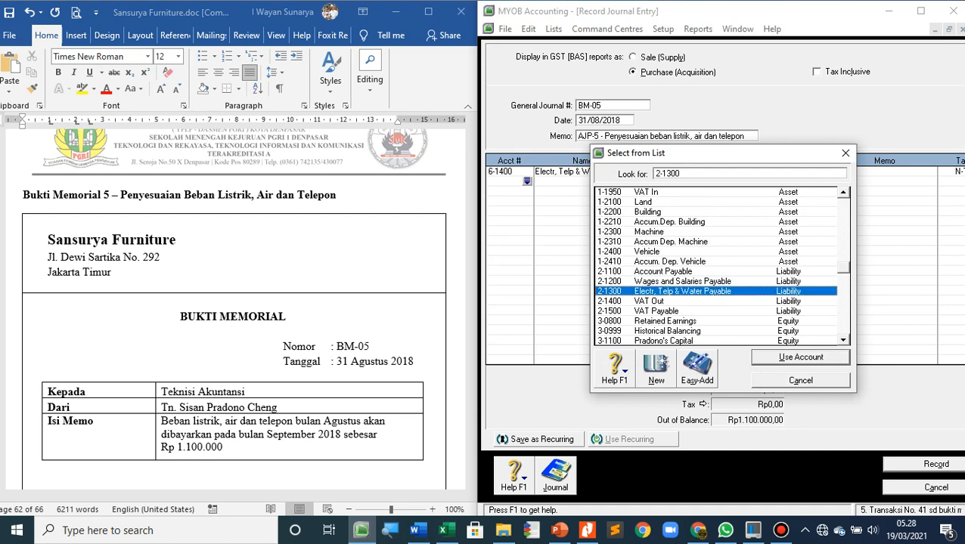
pyautogui.scroll(-1, 714, 266)
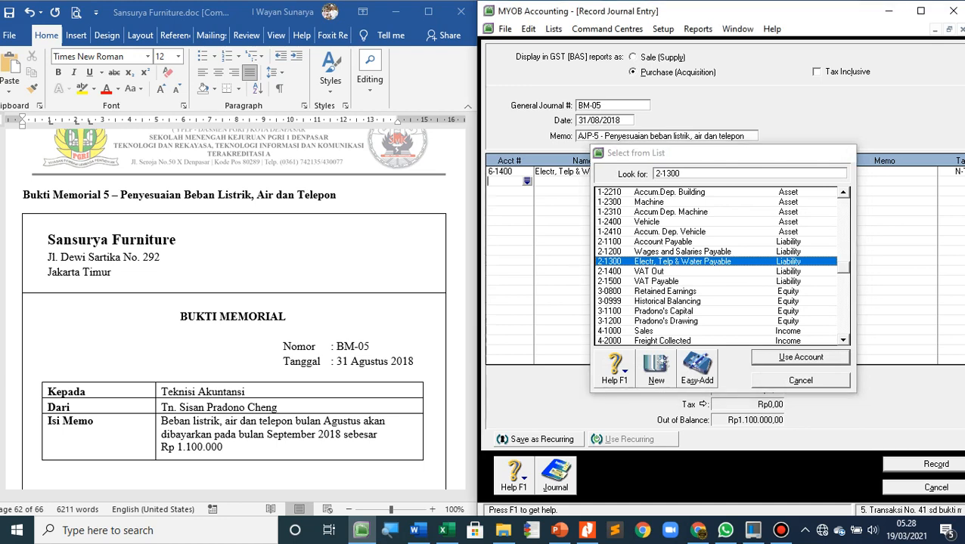
pyautogui.press('Return')
pyautogui.press('Tab')
pyautogui.press('Tab')
pyautogui.press('Tab')
pyautogui.press('Tab')
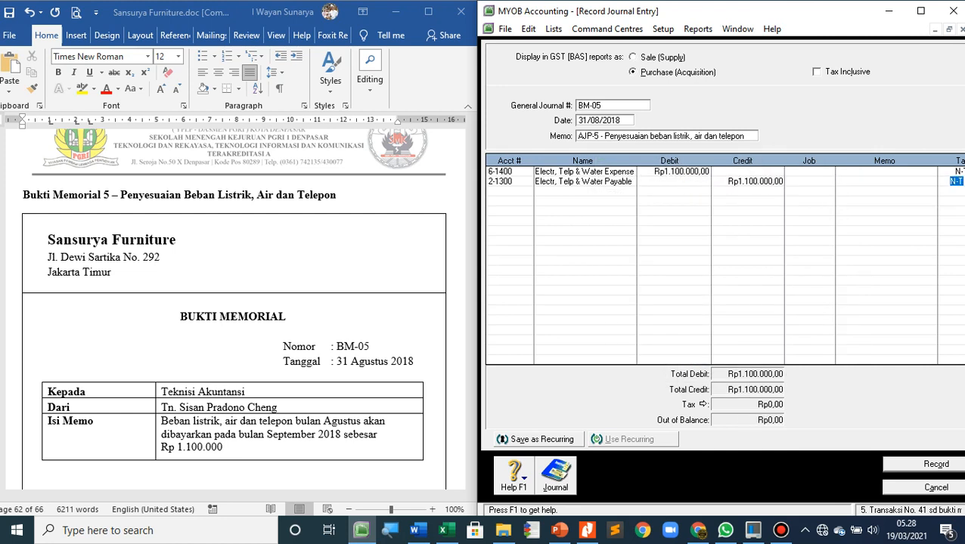
pyautogui.press('Tab')
pyautogui.click(923, 464)
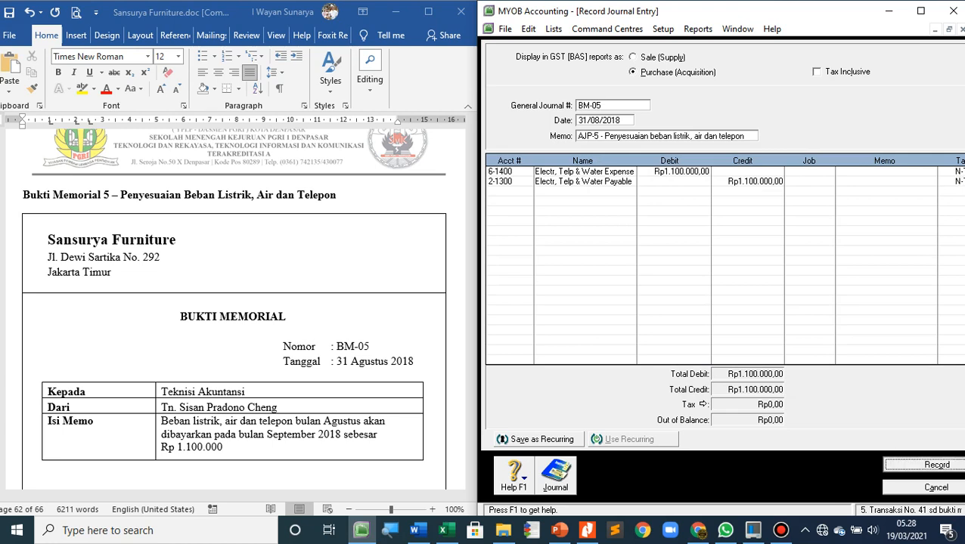
# Find the Bukti Memorial 6 memo in the Word document and review its bad debt adjustment instructions
pyautogui.scroll(-1, 238, 302)
pyautogui.scroll(-15, 239, 302)
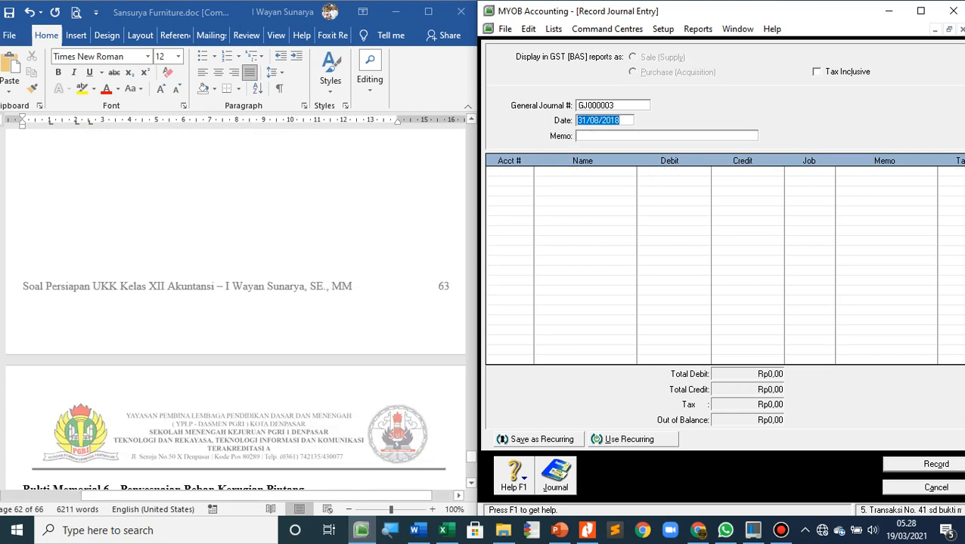
pyautogui.scroll(-2, 234, 302)
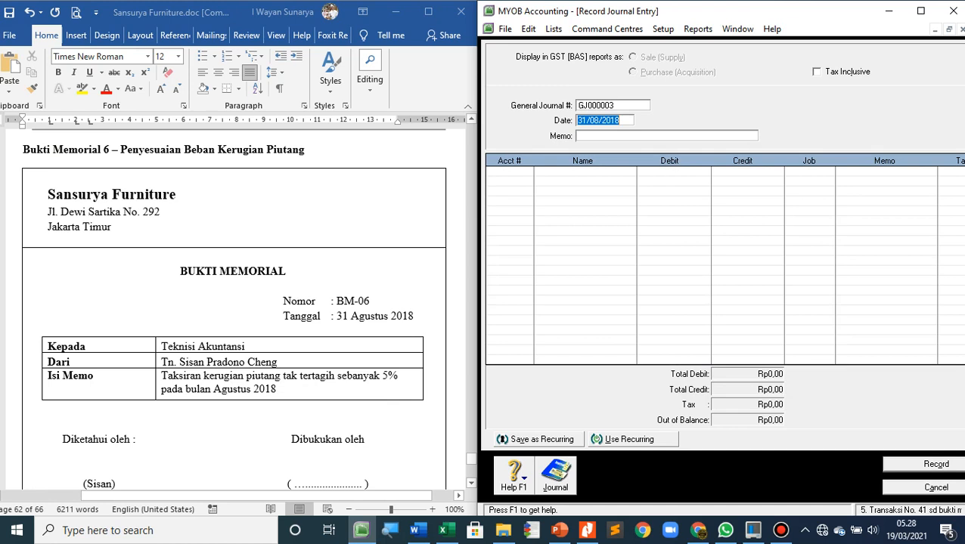
# Set the general journal number to BM-06 and enter the memo "AJP-6 - Penyesuaian kerugian piutang"
pyautogui.click(605, 106)
pyautogui.write('BM-06')
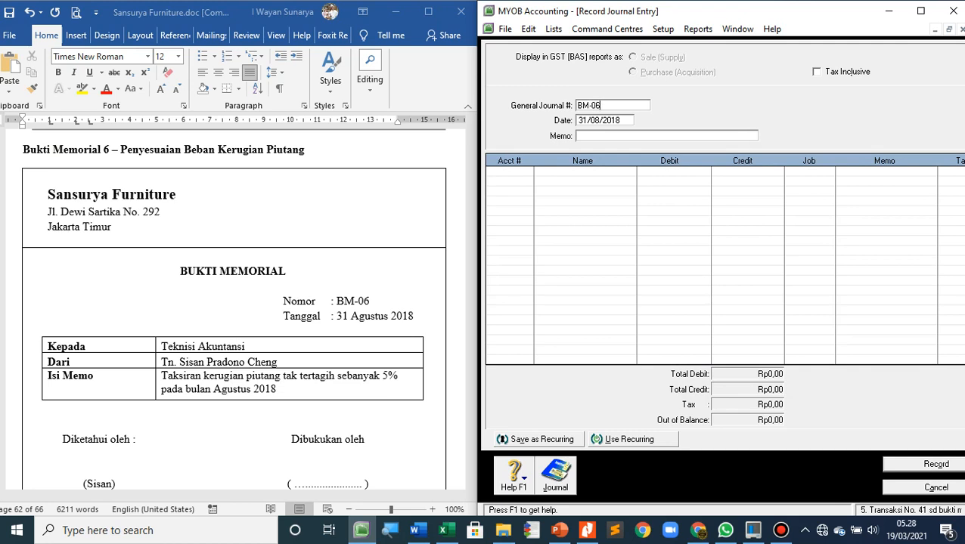
pyautogui.press('Tab')
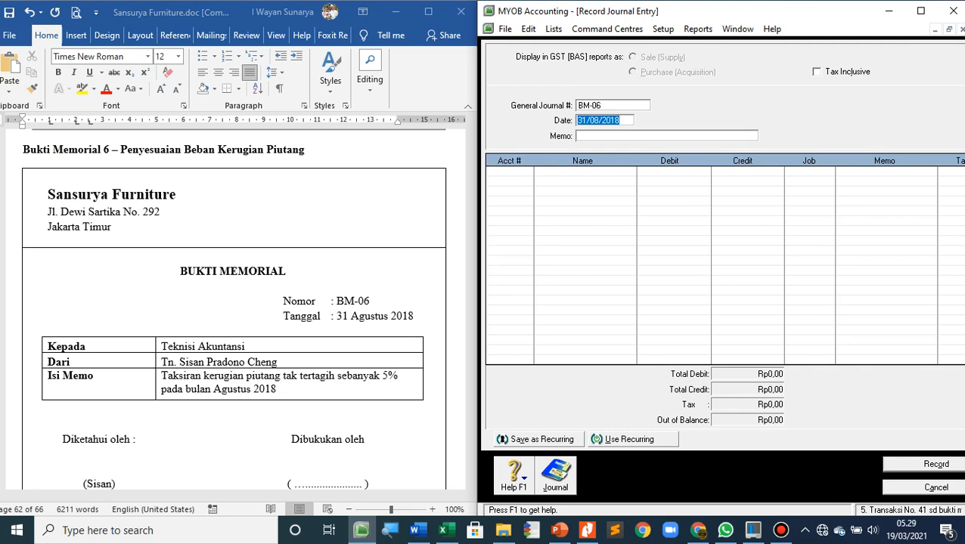
pyautogui.press('Tab')
pyautogui.write('AJP-')
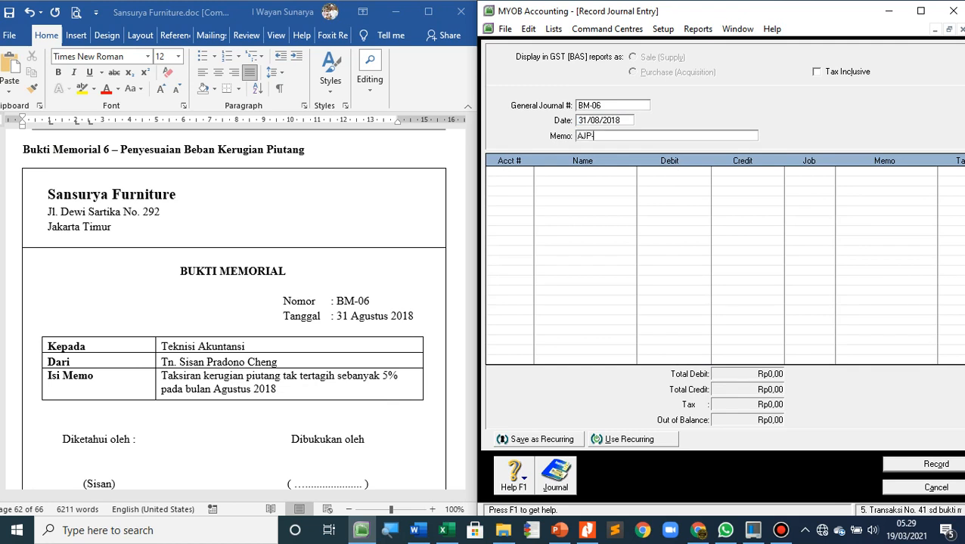
pyautogui.write('6 - Penyesuaian kerugian piutang')
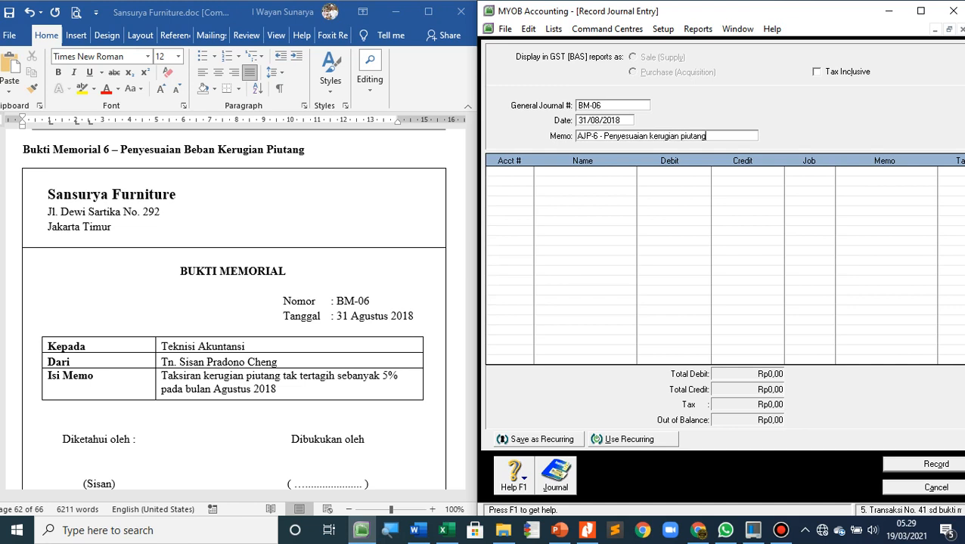
pyautogui.press('Tab')
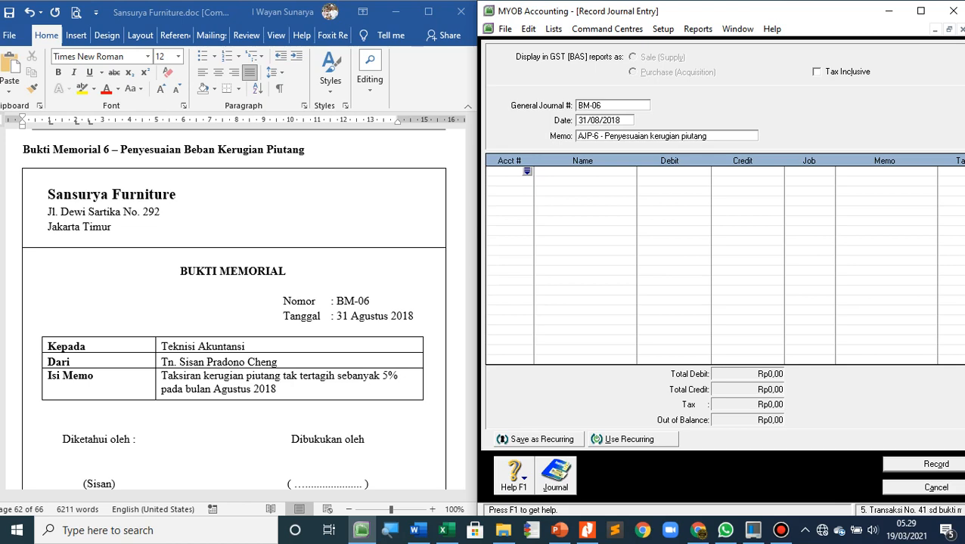
# Switch to the Word document and write the heading "Penyesuaian beban kerugian piutang" below the Bukti Memorial 6 memo
pyautogui.hotkey('alt', 'Tab')
pyautogui.scroll(-4, 234, 310)
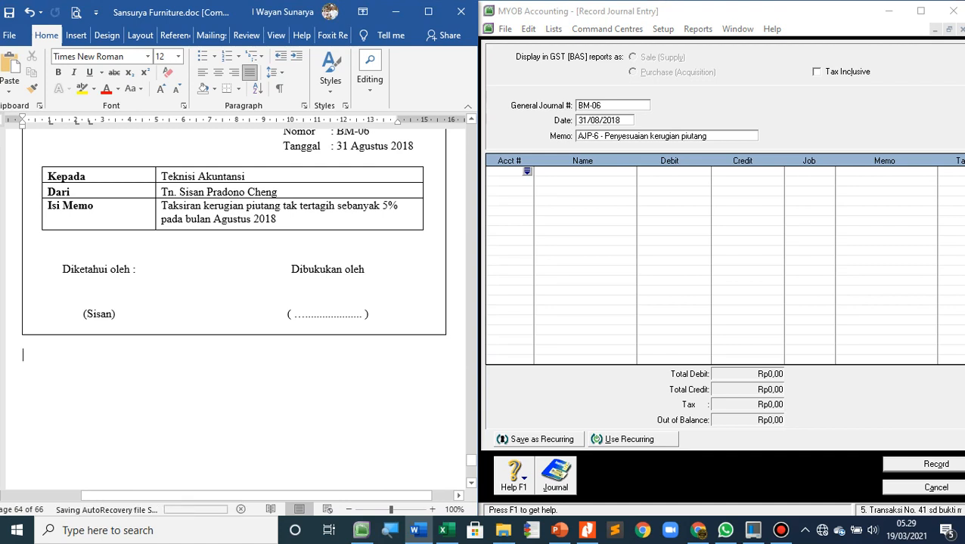
pyautogui.click(607, 29)
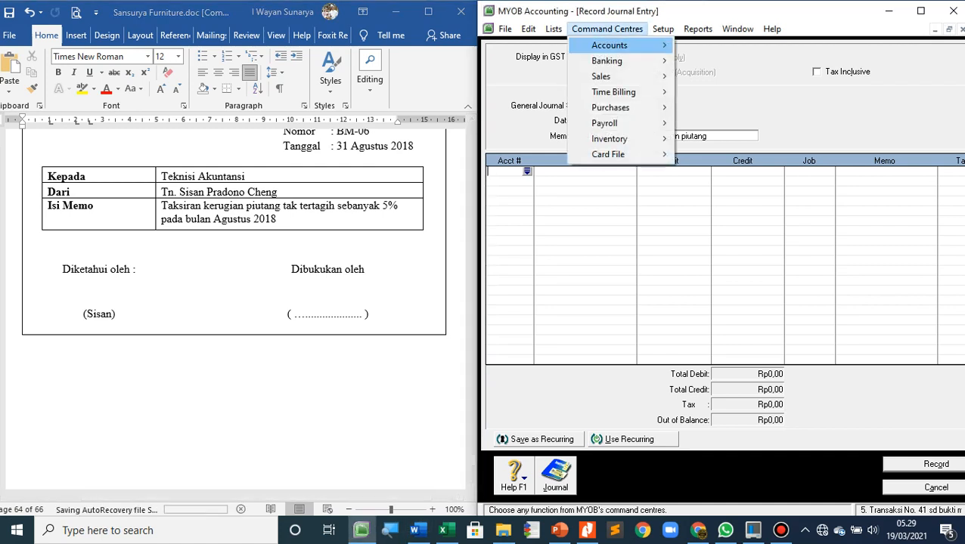
pyautogui.click(608, 28)
pyautogui.hotkey('alt', 'Tab')
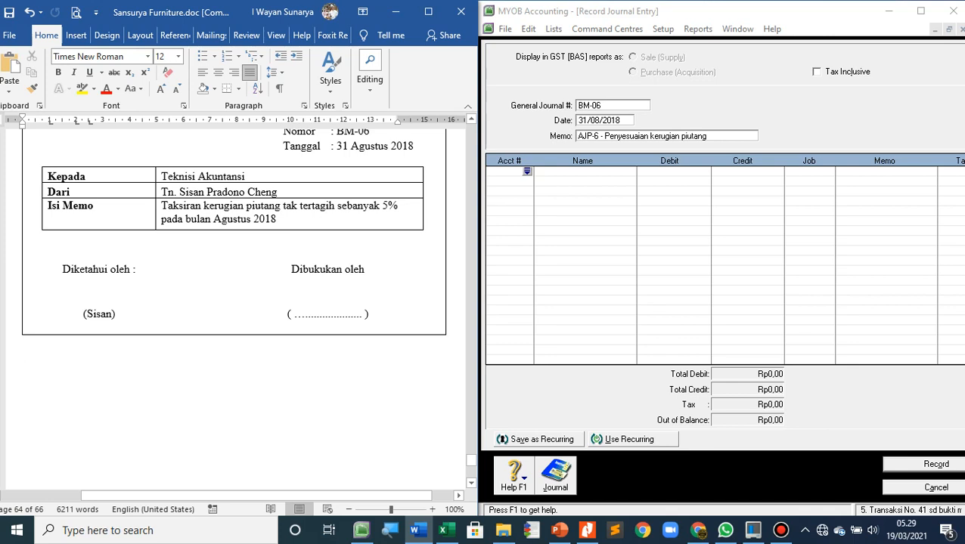
pyautogui.write('Penyesuian')
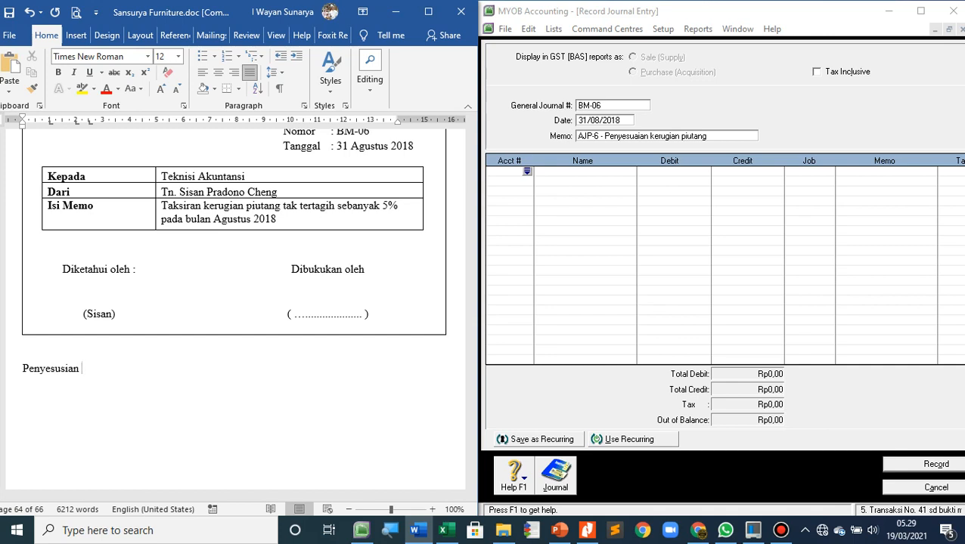
pyautogui.write(' beban kerugian')
pyautogui.press('BackSpace')
pyautogui.press('BackSpace')
pyautogui.press('BackSpace')
pyautogui.press('BackSpace')
pyautogui.press('BackSpace')
pyautogui.press('BackSpace')
pyautogui.write('uh=gia')
pyautogui.press('BackSpace')
pyautogui.press('BackSpace')
pyautogui.press('BackSpace')
pyautogui.press('BackSpace')
pyautogui.press('BackSpace')
pyautogui.press('BackSpace')
pyautogui.write('ugian pi')
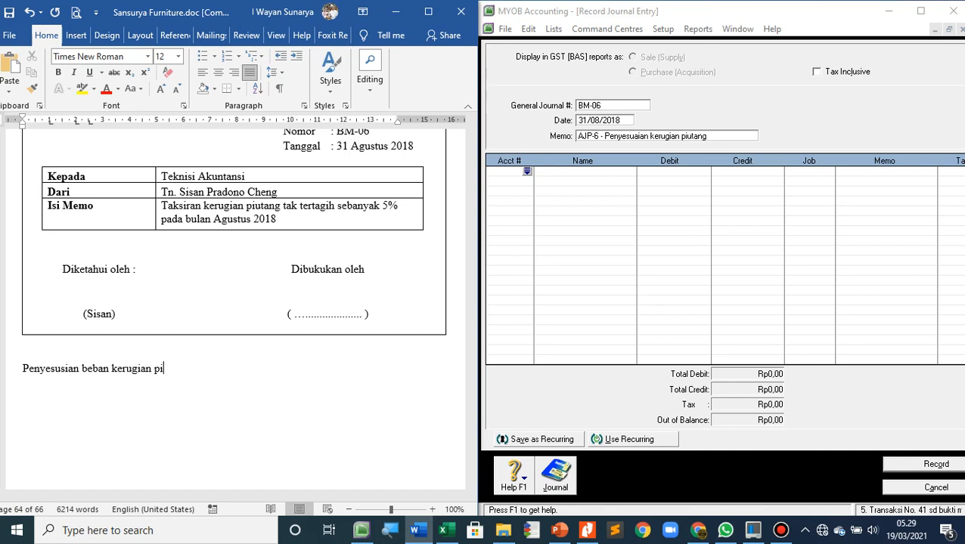
pyautogui.write('utang')
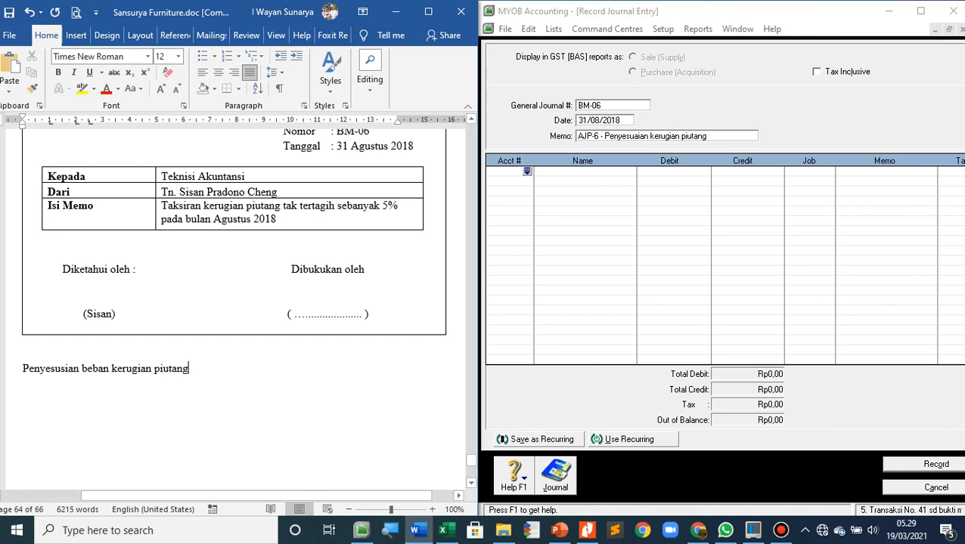
pyautogui.press('BackSpace')
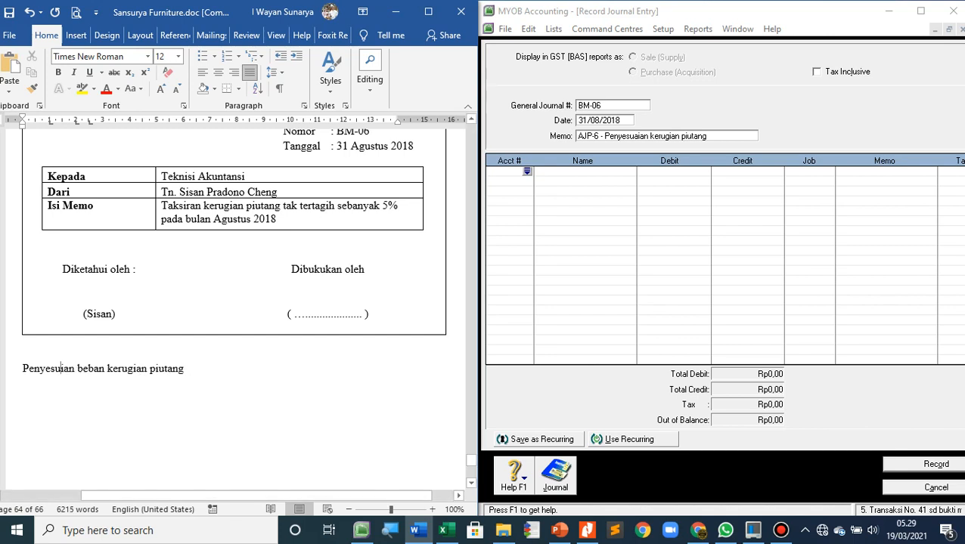
pyautogui.write('a')
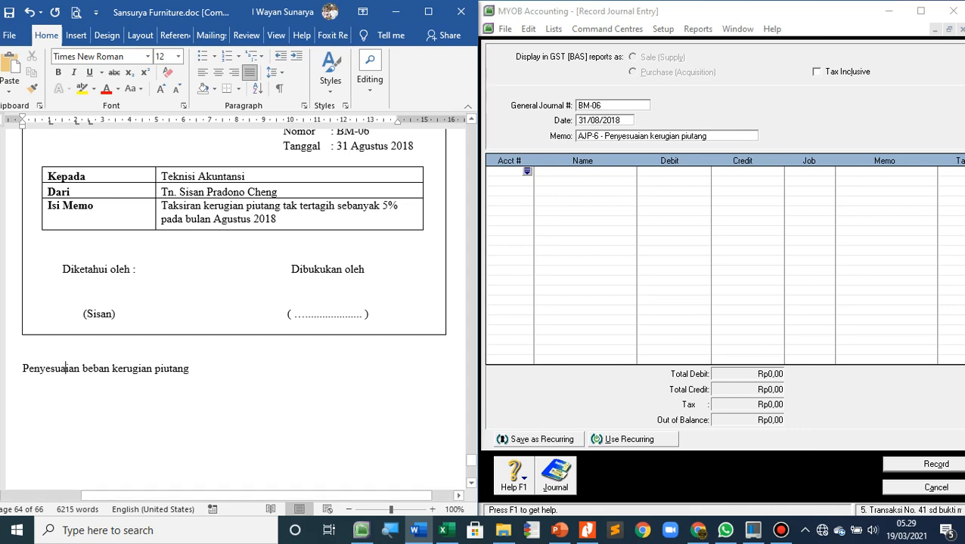
# Set the font size of the whole "Penyesuaian beban kerugian piutang" heading to 18
pyautogui.moveTo(29, 368); pyautogui.dragTo(189, 368)
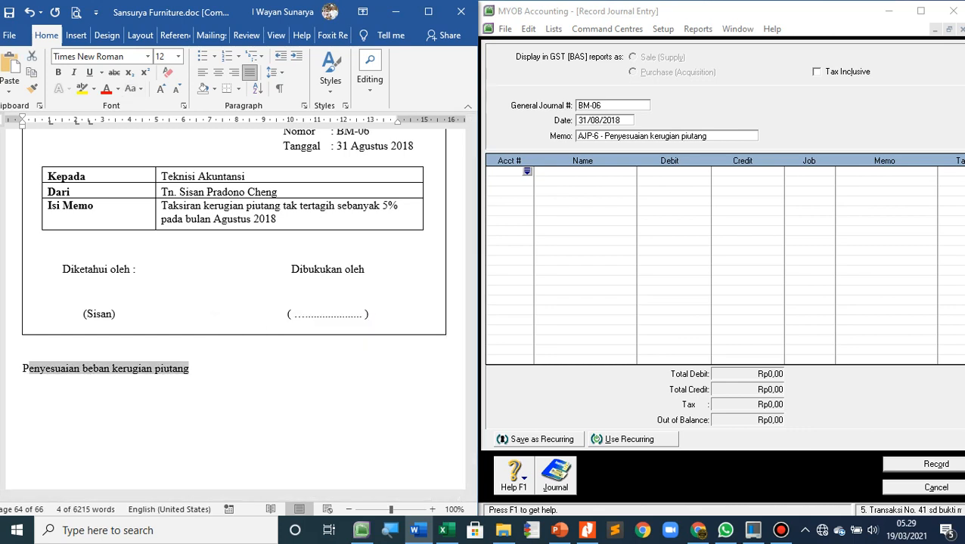
pyautogui.click(178, 57)
pyautogui.click(161, 153)
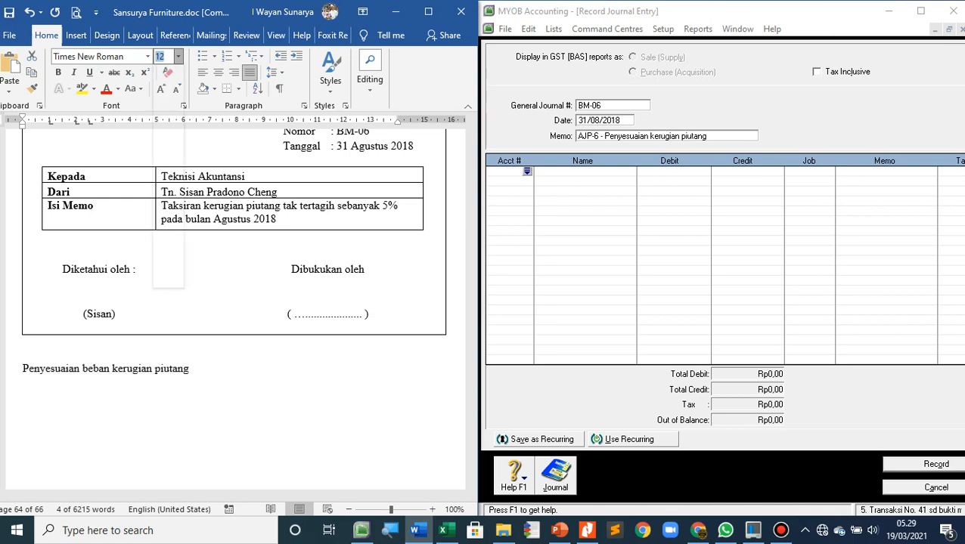
pyautogui.click(23, 389)
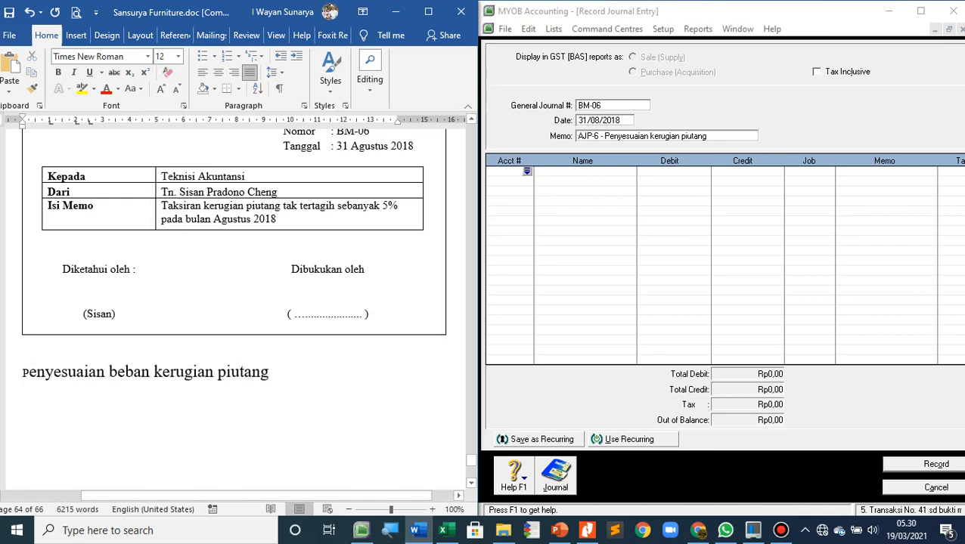
pyautogui.moveTo(24, 371); pyautogui.dragTo(68, 371)
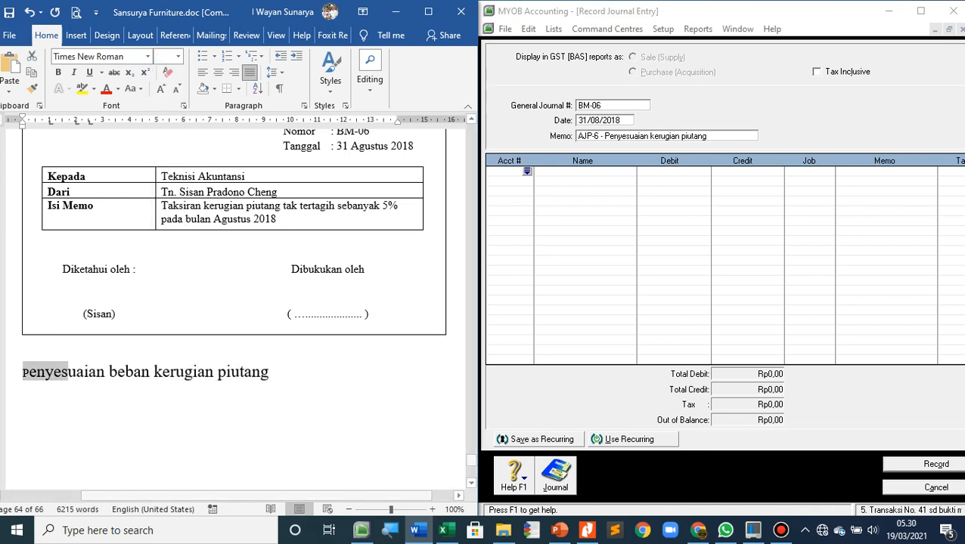
pyautogui.click(178, 57)
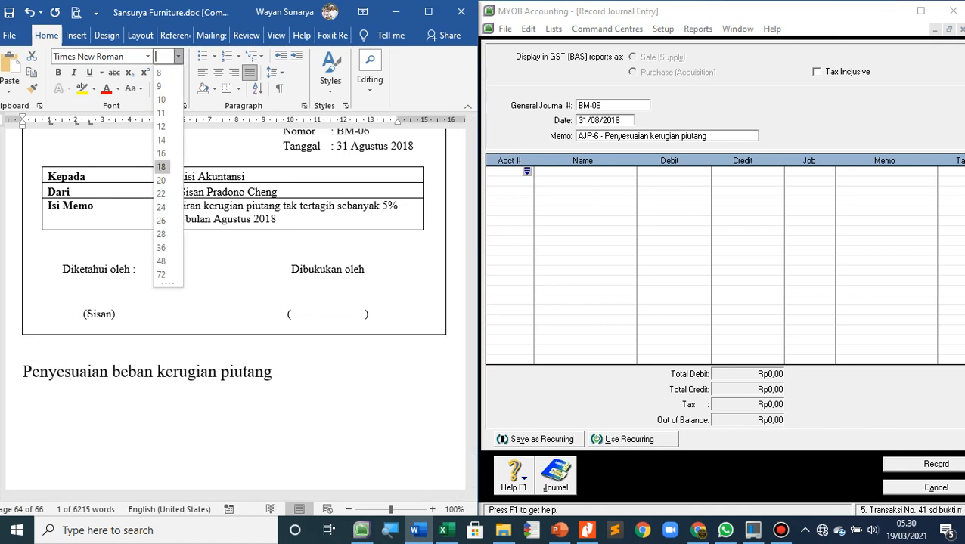
pyautogui.click(161, 166)
pyautogui.click(274, 372)
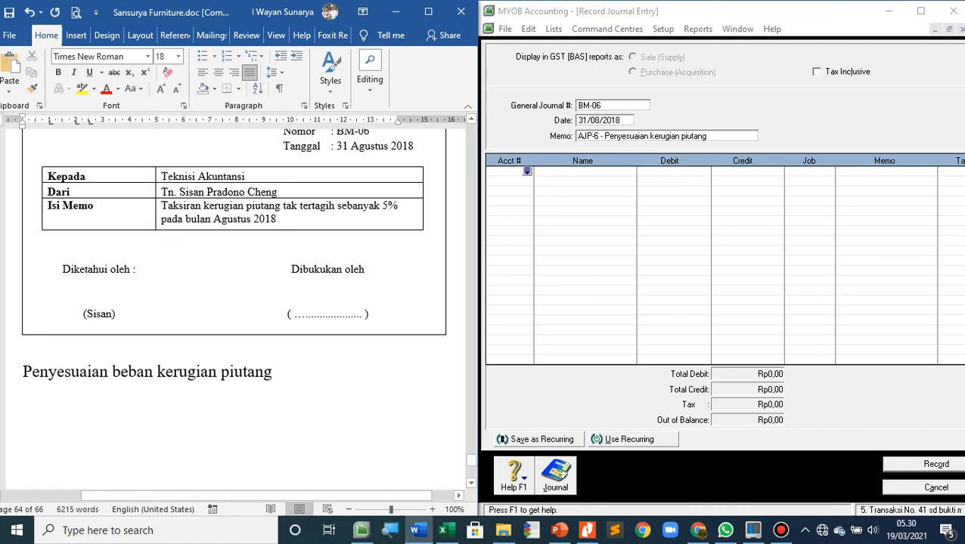
# Write the formula "= (5% x Saldo akhir piutang dagang) – Cadangan kerugian piutang dagang" on a new line below the heading
pyautogui.press('Return')
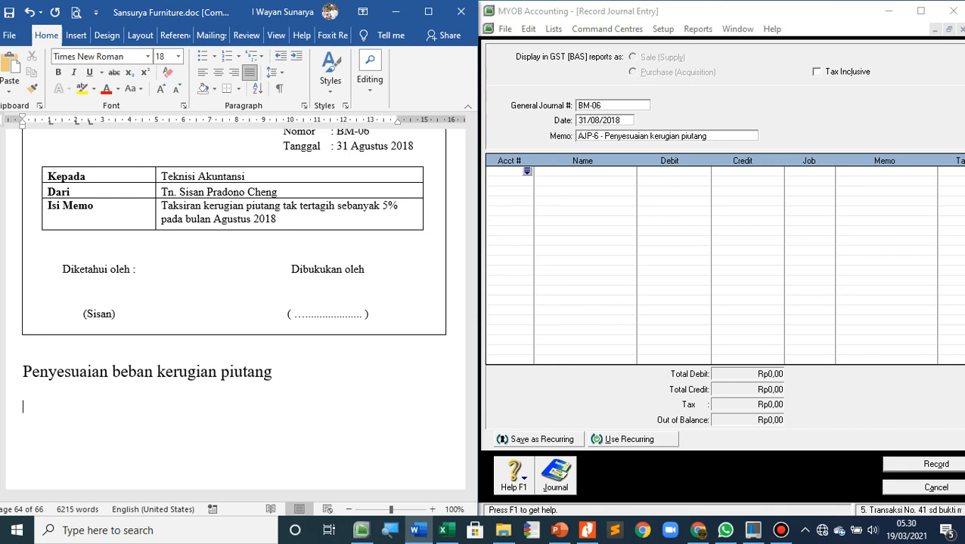
pyautogui.write('= (5% x Saldo ')
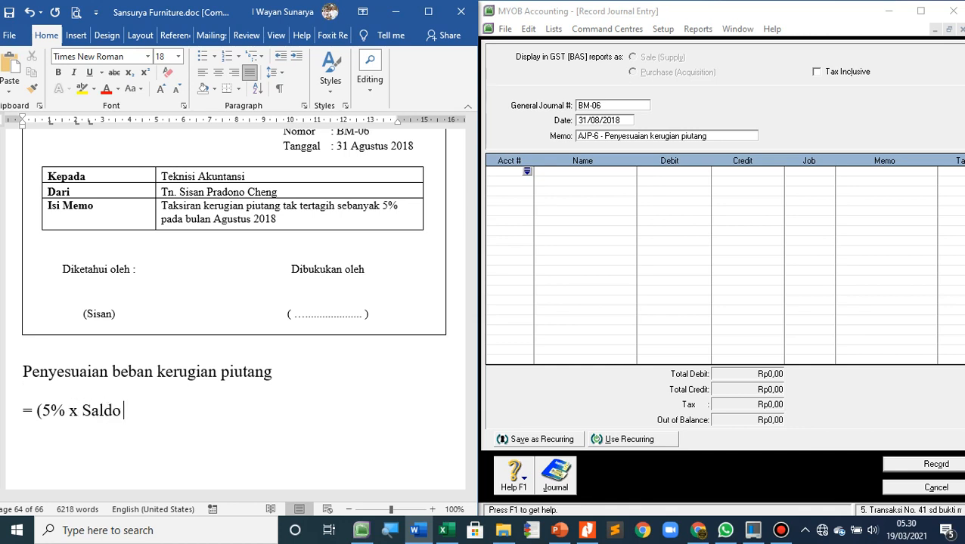
pyautogui.write('akhir p')
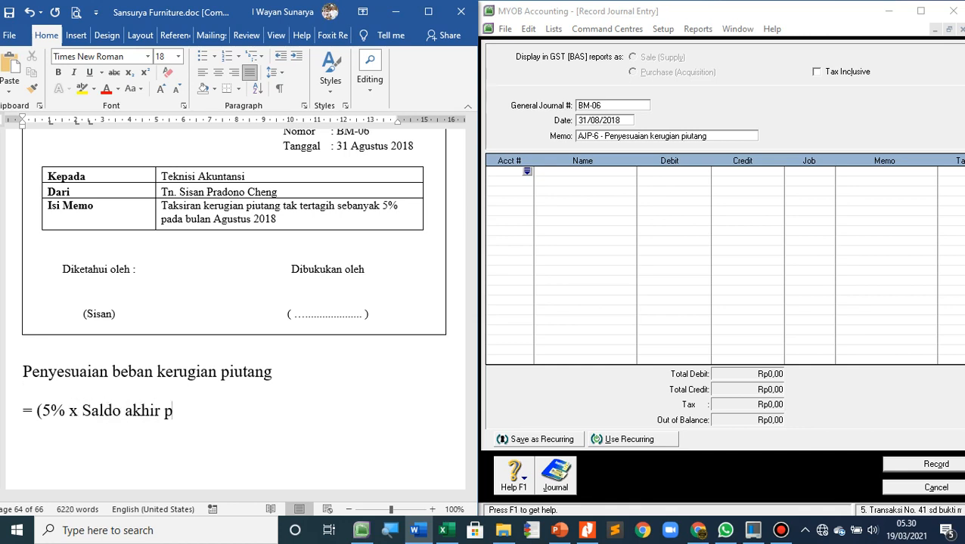
pyautogui.write('iutang cagan')
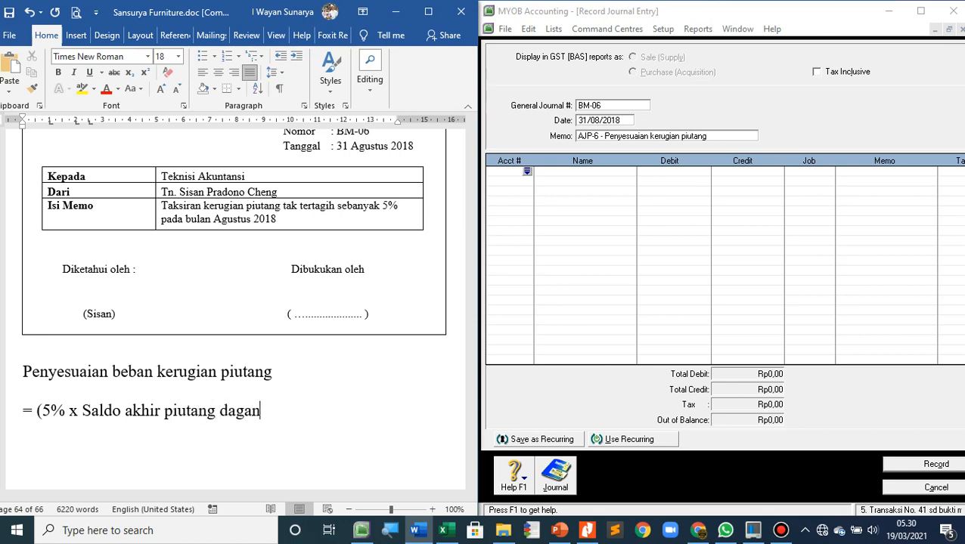
pyautogui.write('g) - Cadangan kerug')
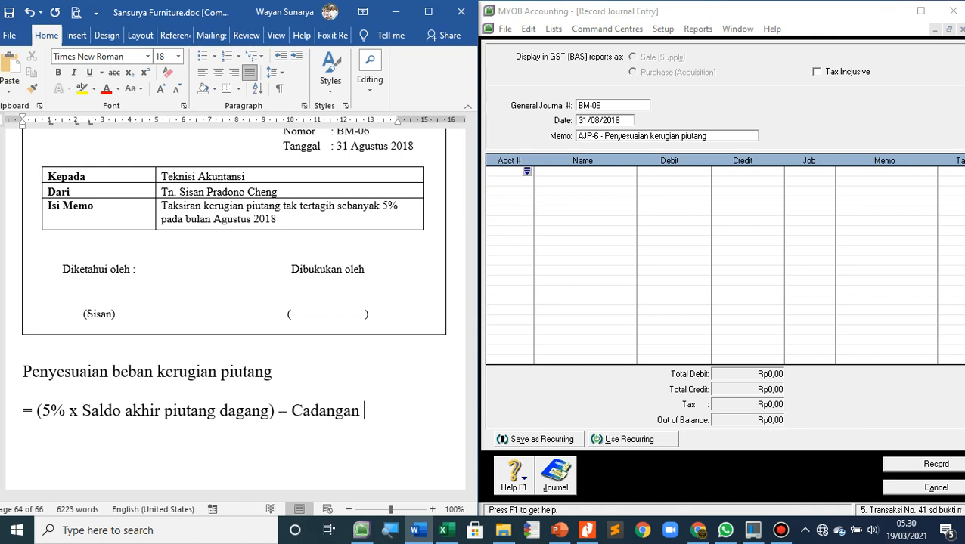
pyautogui.write('ian')
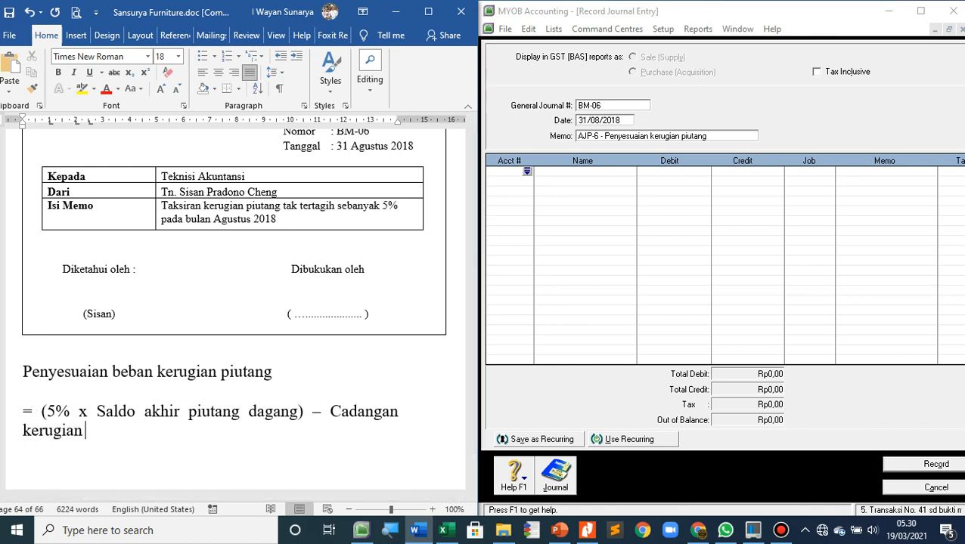
pyautogui.write(' piutang dagang')
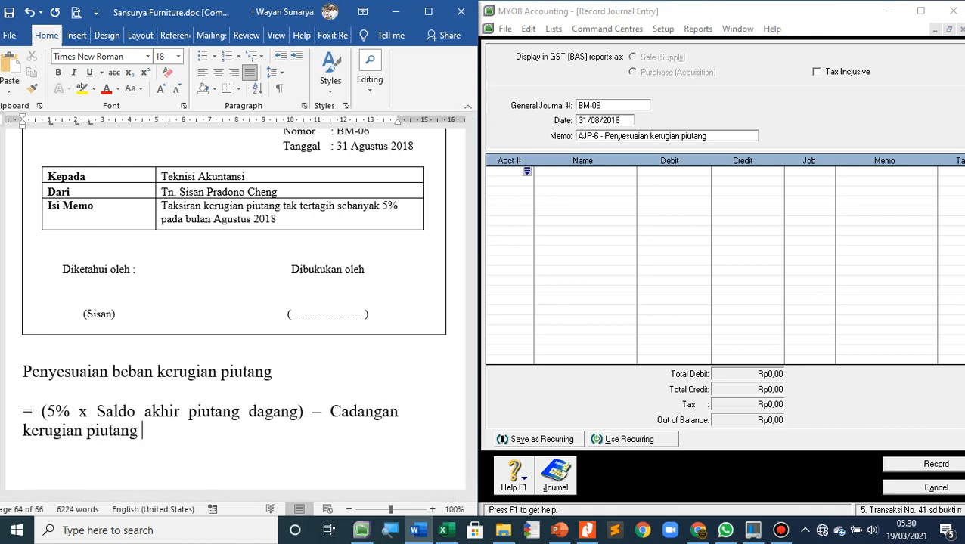
# Start a calculation line with "= (5% x" below the formula
pyautogui.press('Return')
pyautogui.press('Return')
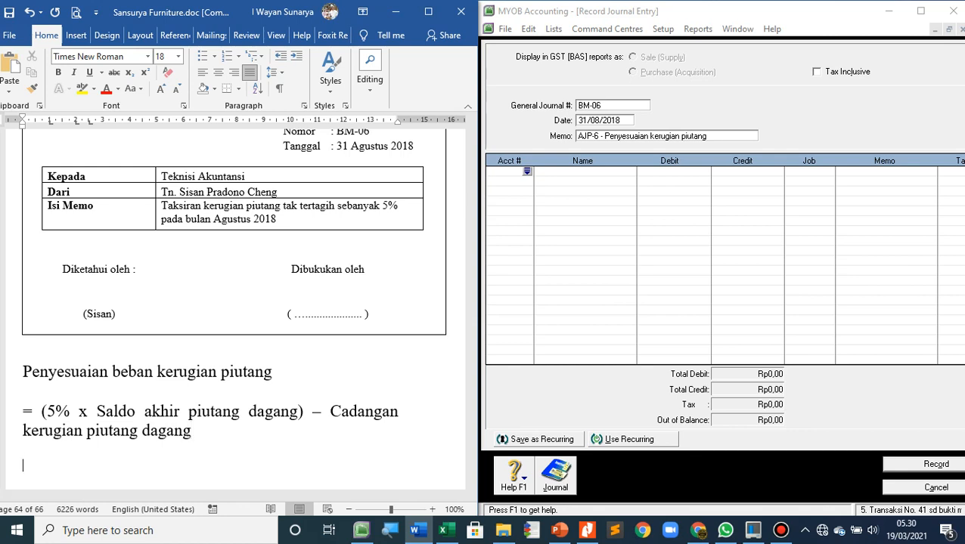
pyautogui.write('= (5% x')
# Switch to MYOB and open the Accounts List to check the balances of Allowance for Doubtful Debt and Accounts Receivable
pyautogui.click(607, 29)
pyautogui.click(608, 28)
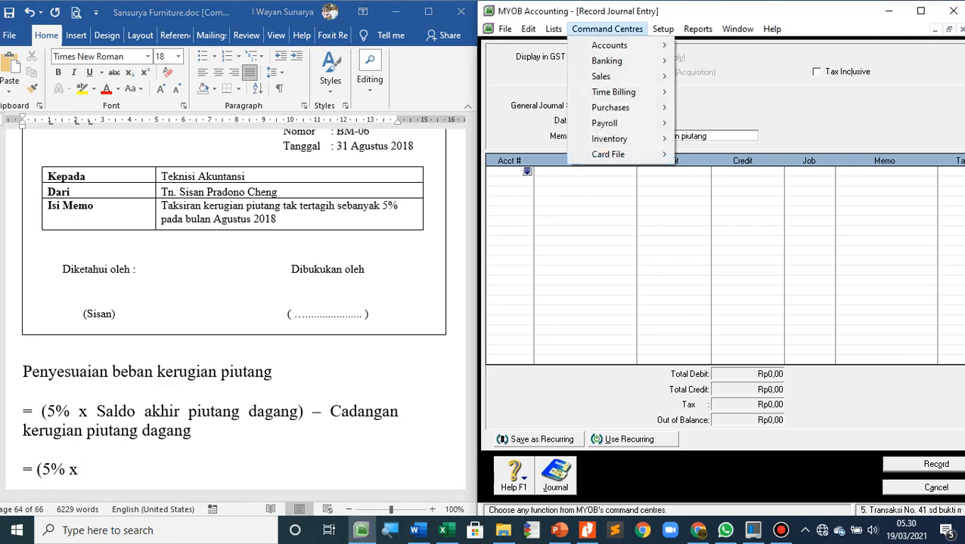
pyautogui.press('Left')
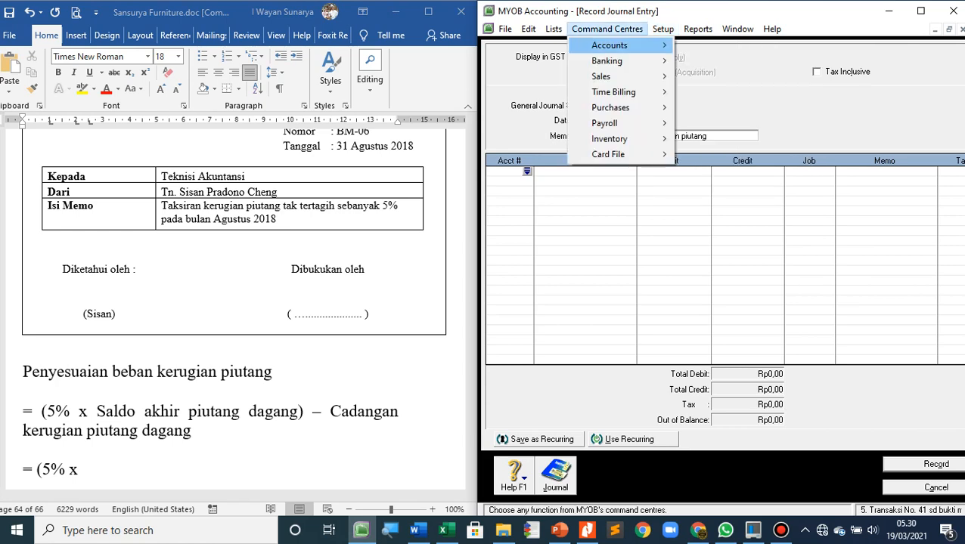
pyautogui.press('Right')
pyautogui.press('Down')
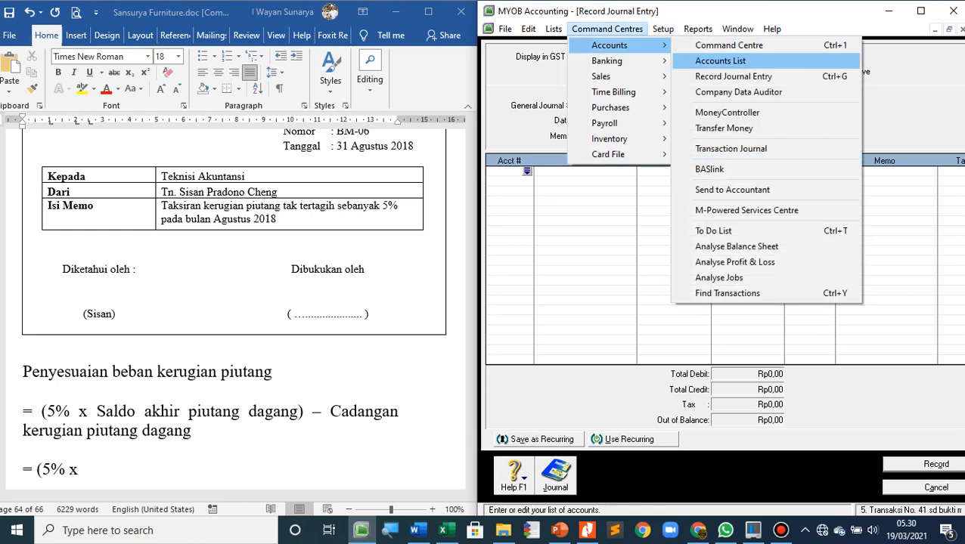
pyautogui.press('Return')
pyautogui.click(605, 183)
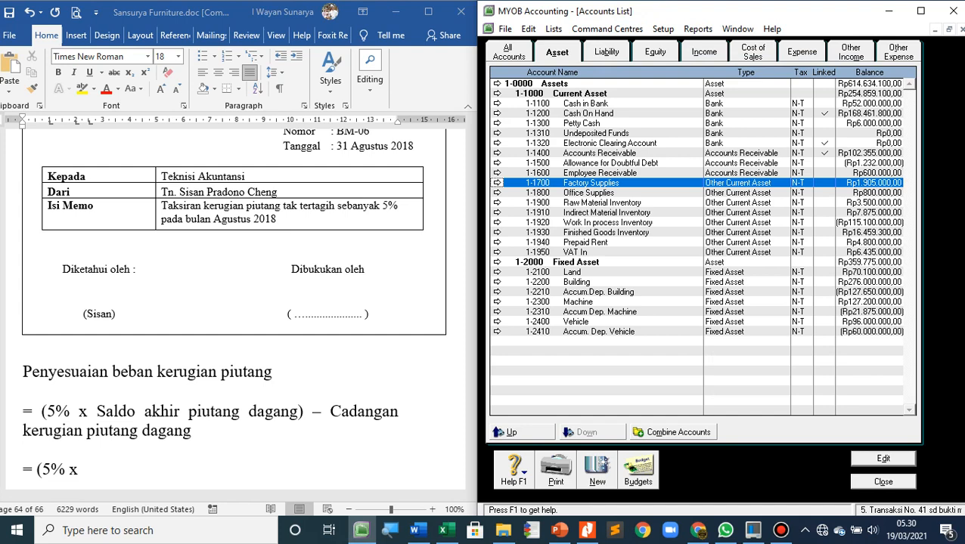
pyautogui.click(610, 163)
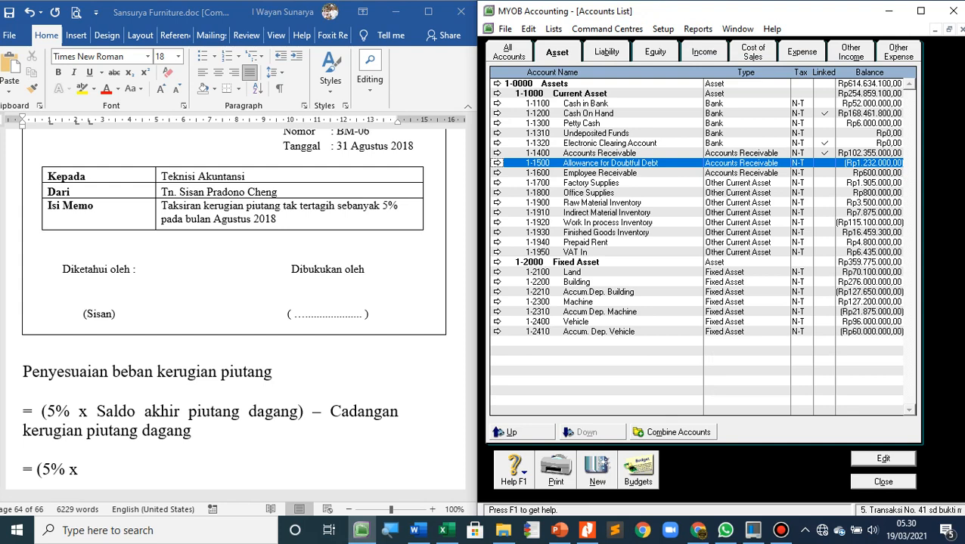
pyautogui.click(609, 153)
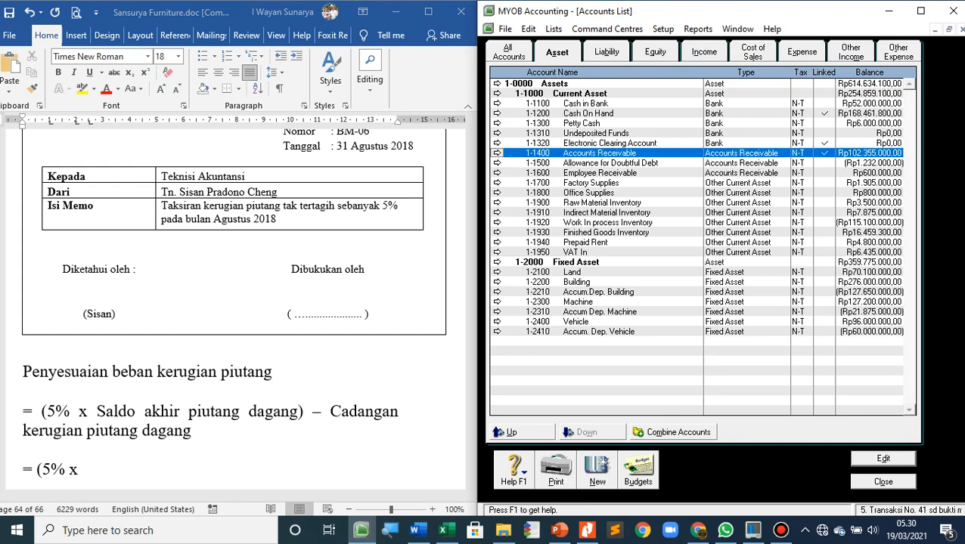
# Switch to Word and complete the calculation line as "= (5% x Rp 102.355.000) – Rp 1.232.000", checking the Allowance for Doubtful Debt balance in MYOB
pyautogui.click(83, 470)
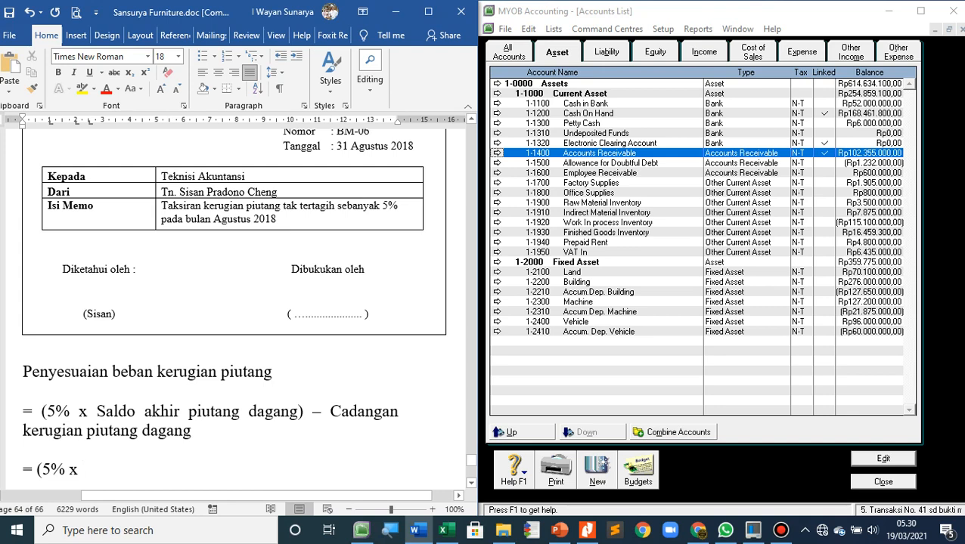
pyautogui.write('Rp 102')
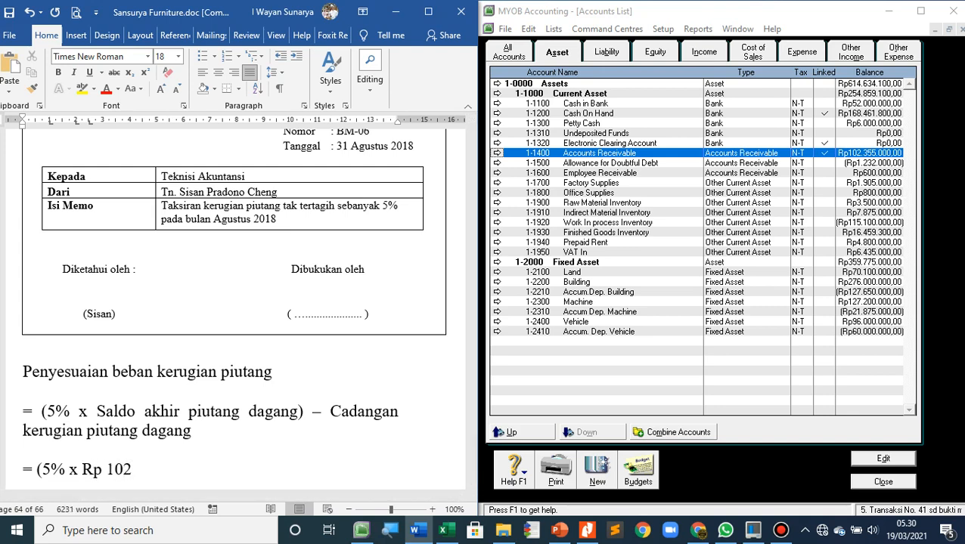
pyautogui.write('.355.000')
pyautogui.write('- ')
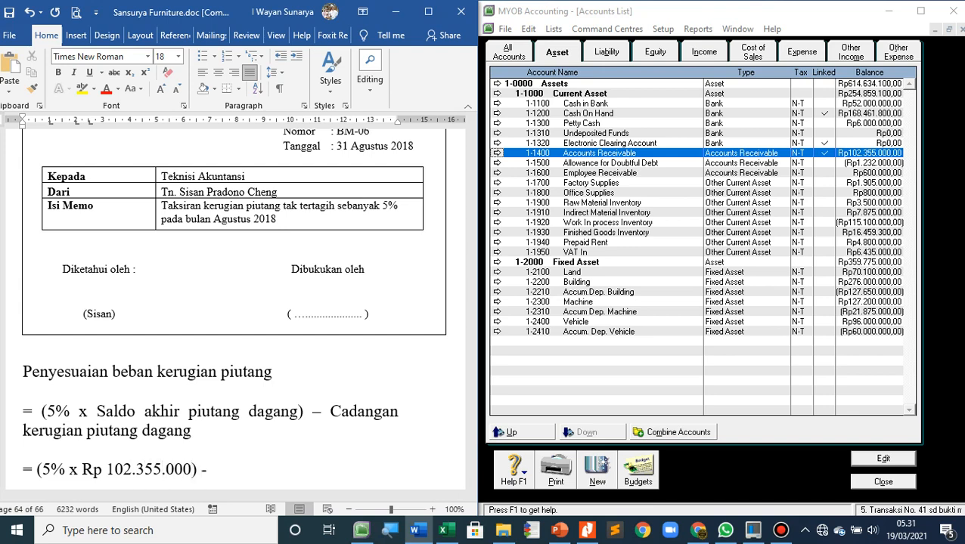
pyautogui.write('Rp 1.232.000')
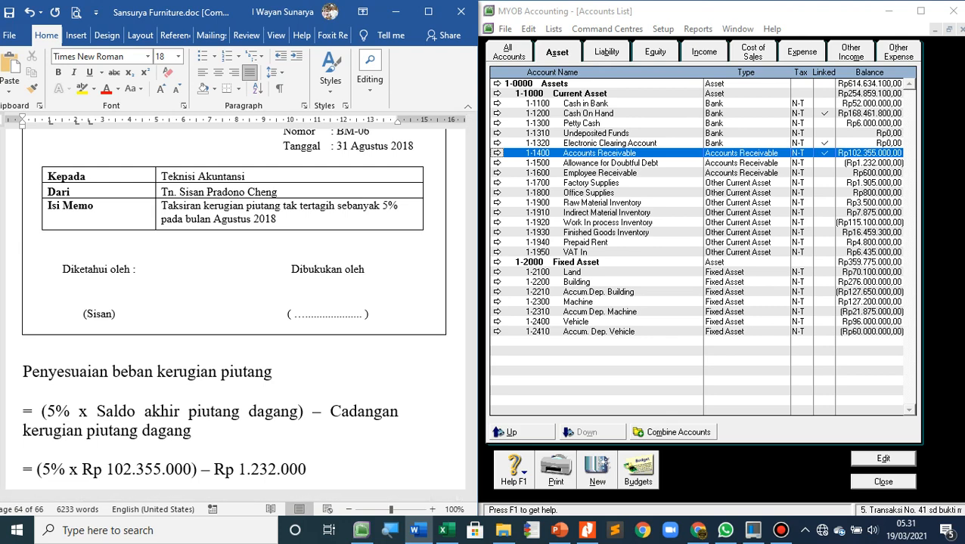
pyautogui.click(635, 163)
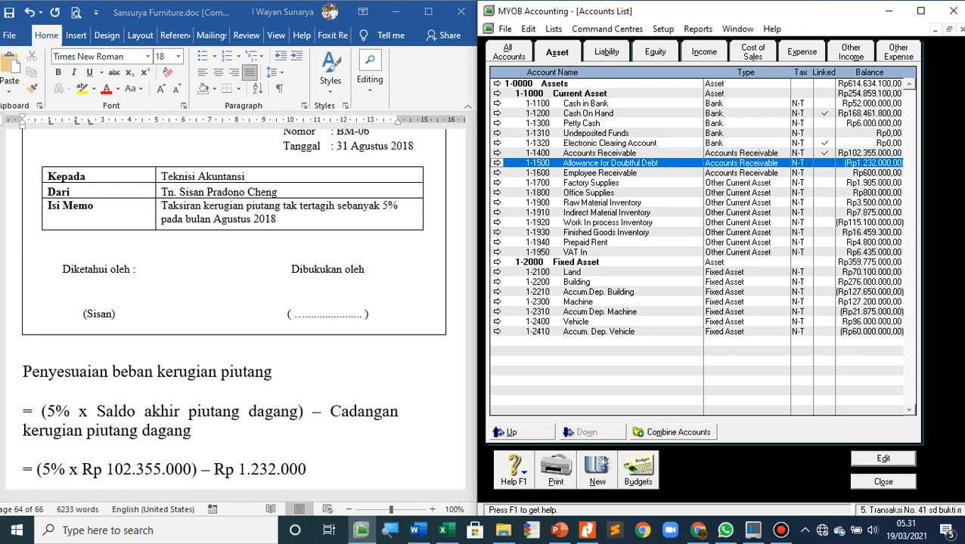
# Start a new line with "= (5% x" below the calculation in Word and enlarge its text to size 20
pyautogui.click(318, 469)
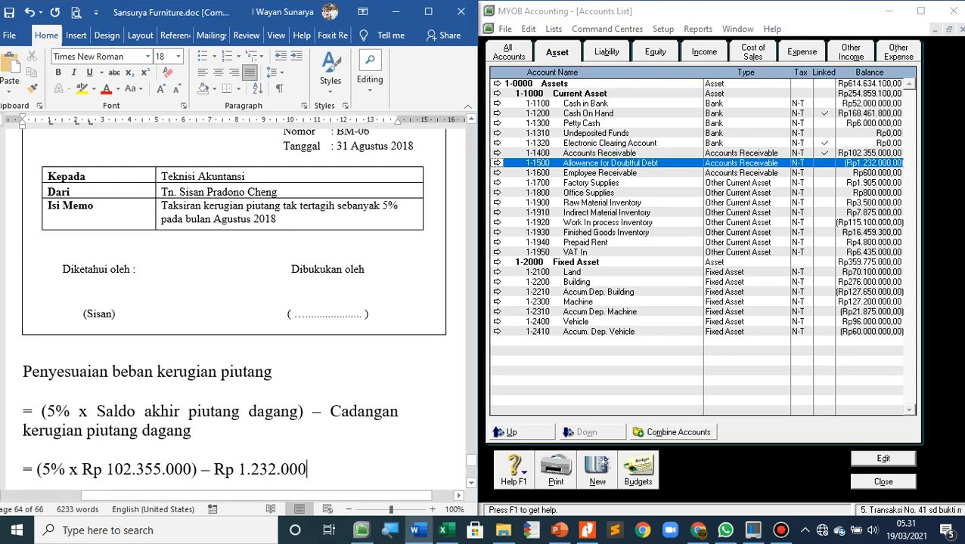
pyautogui.scroll(-2, 318, 469)
pyautogui.press('Return')
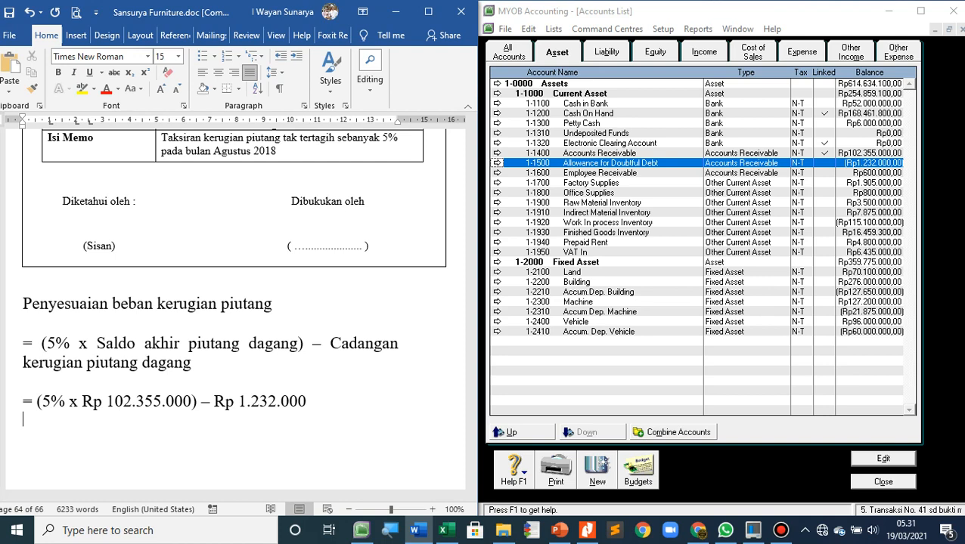
pyautogui.write('= (5% x')
pyautogui.hotkey('shift', 'Left')
pyautogui.hotkey('shift', 'Left')
pyautogui.hotkey('shift', 'Left')
pyautogui.hotkey('shift', 'Left')
pyautogui.hotkey('shift', 'Left')
pyautogui.hotkey('shift', 'Left')
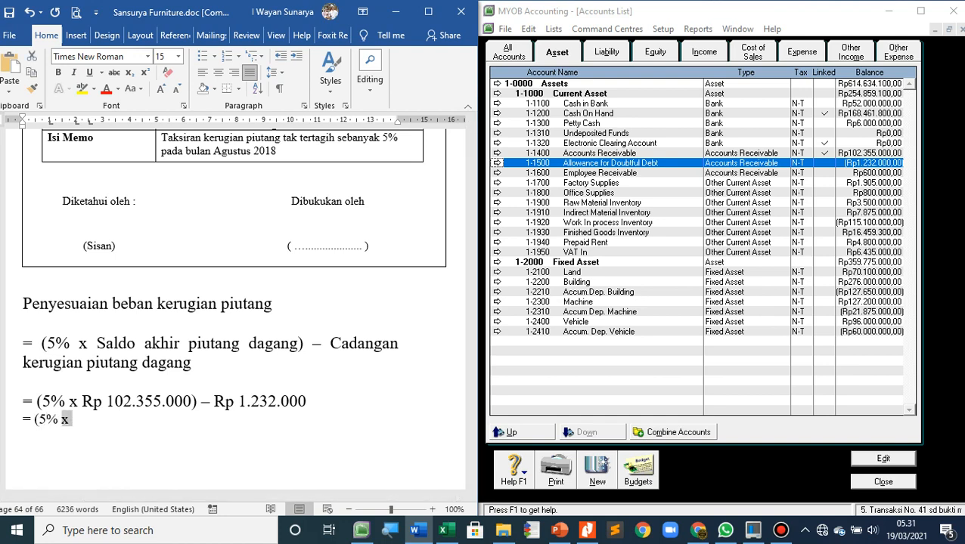
pyautogui.hotkey('shift', 'Left')
pyautogui.hotkey('shift', 'Left')
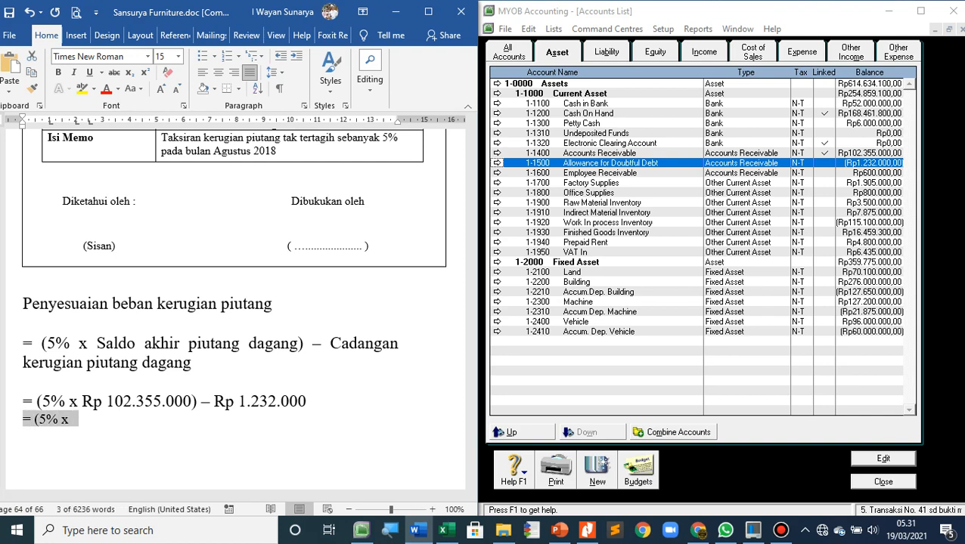
pyautogui.hotkey('ctrl', ']')
pyautogui.hotkey('ctrl', ']')
pyautogui.hotkey('ctrl', ']')
pyautogui.hotkey('ctrl', ']')
pyautogui.hotkey('ctrl', ']')
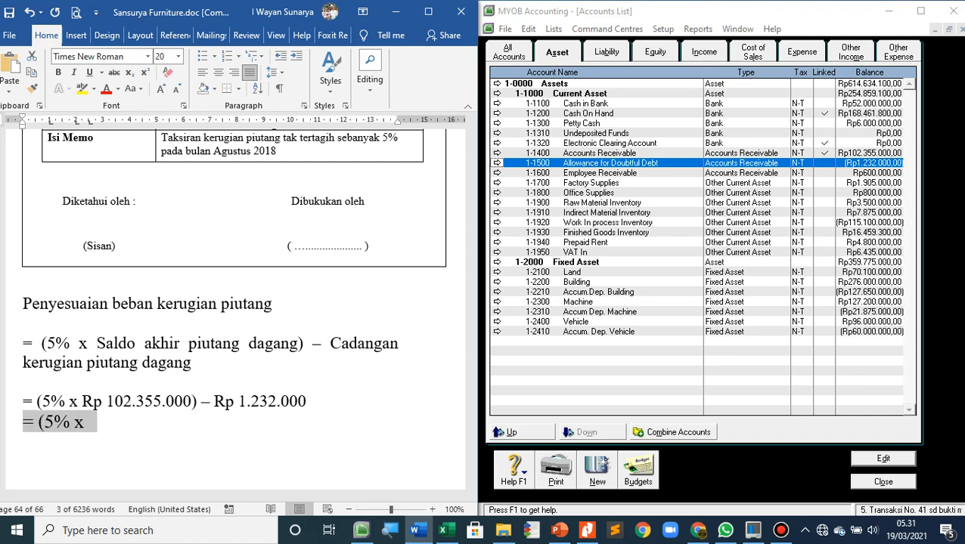
pyautogui.press('End')
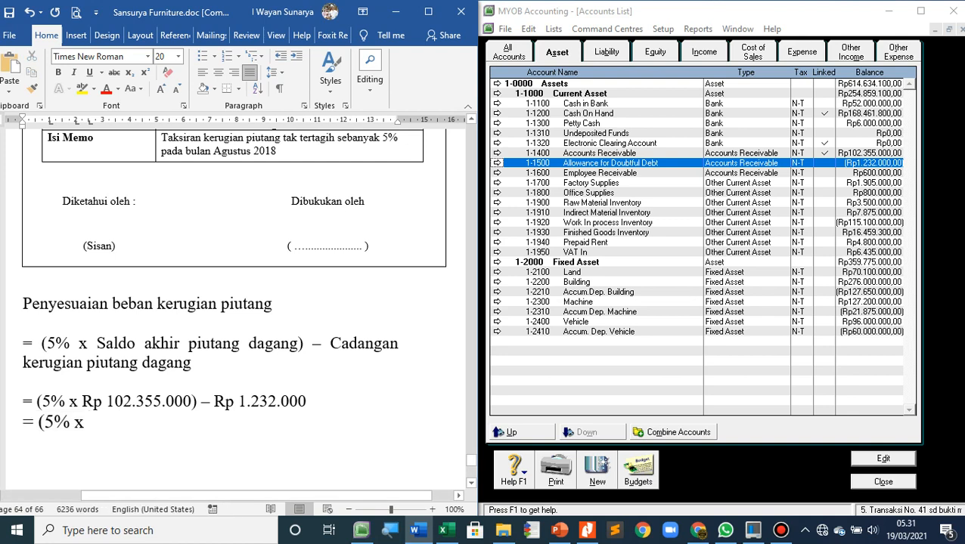
# Rewrite the new line as "= Rp 5.117.750 – Rp 1.232.000"
pyautogui.press('BackSpace')
pyautogui.press('BackSpace')
pyautogui.press('BackSpace')
pyautogui.press('BackSpace')
pyautogui.press('BackSpace')
pyautogui.press('BackSpace')
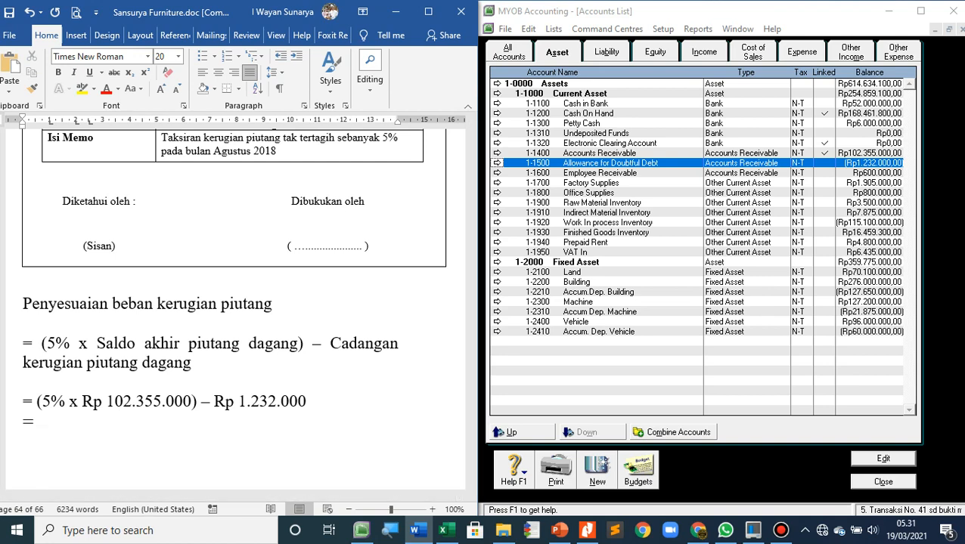
pyautogui.click(446, 530)
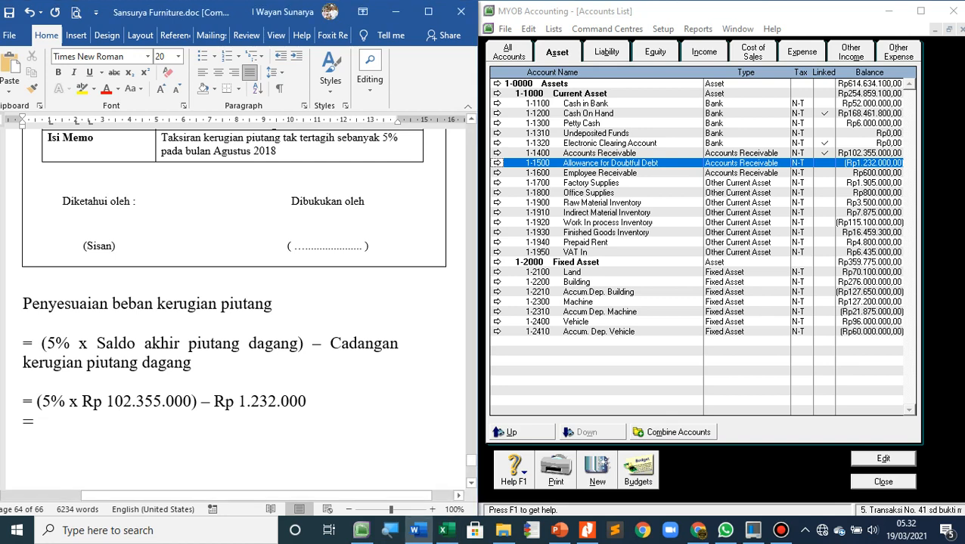
pyautogui.write('Rp 5')
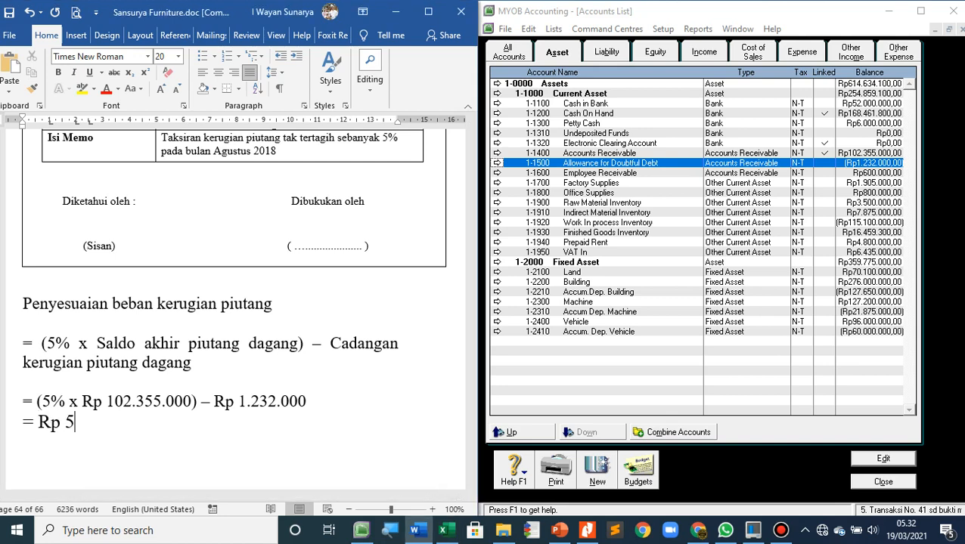
pyautogui.write('.117.750 -')
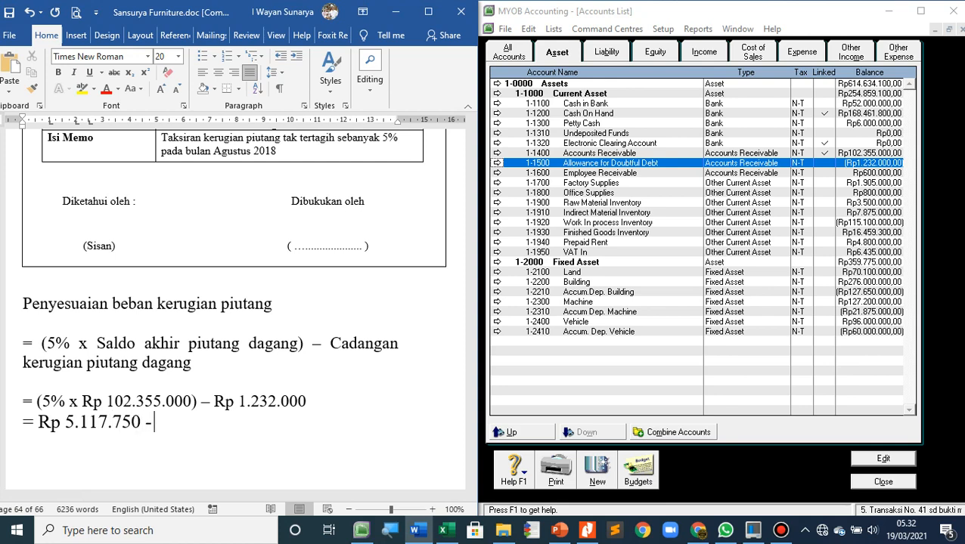
pyautogui.write(' Rp 1.232.000')
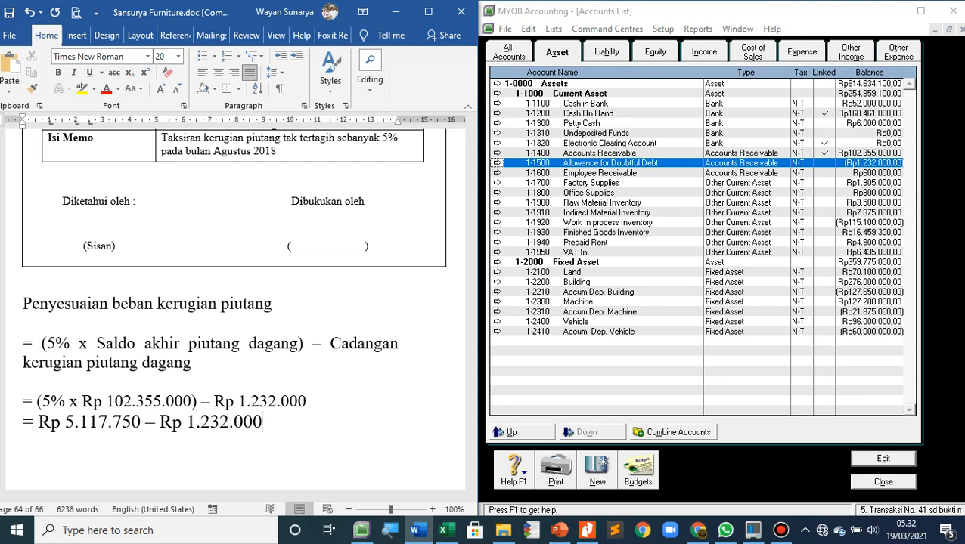
# Add the adjustment result "= Rp 3.885.750" on a new line below the subtraction
pyautogui.press('Return')
pyautogui.write('= Rp')
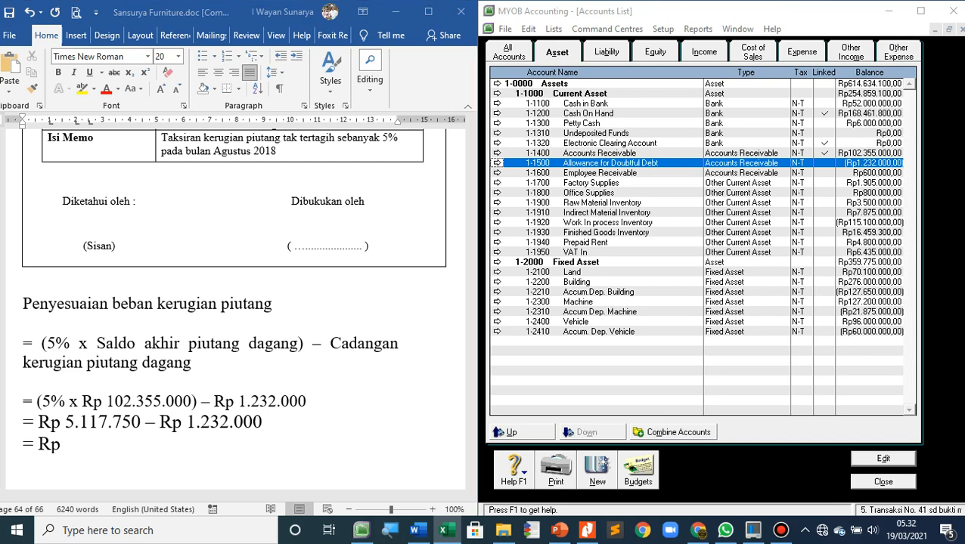
pyautogui.write('3')
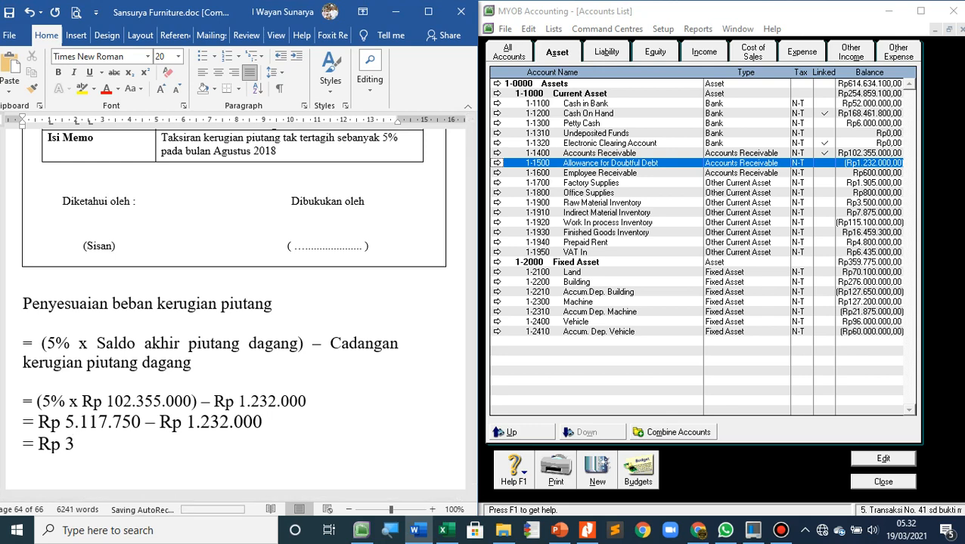
pyautogui.write('.8')
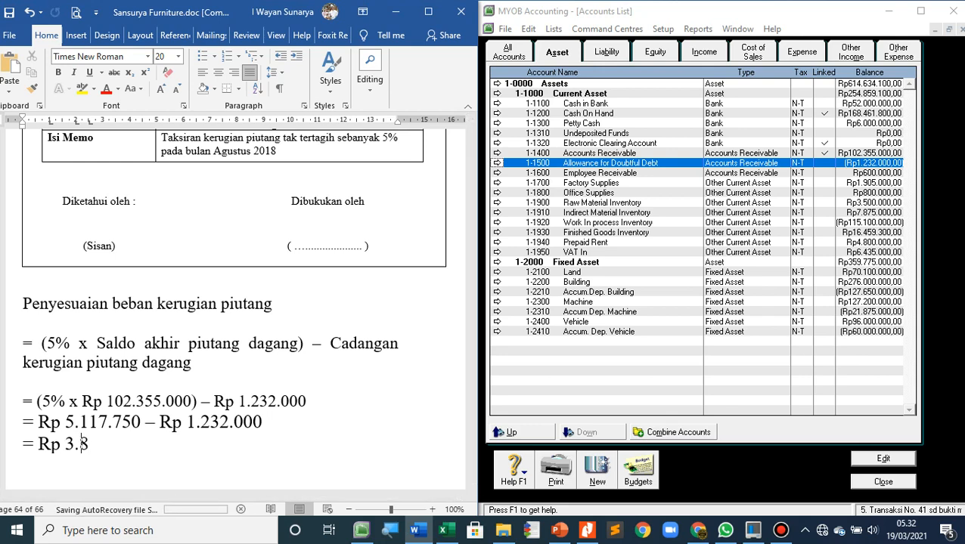
pyautogui.write('85.')
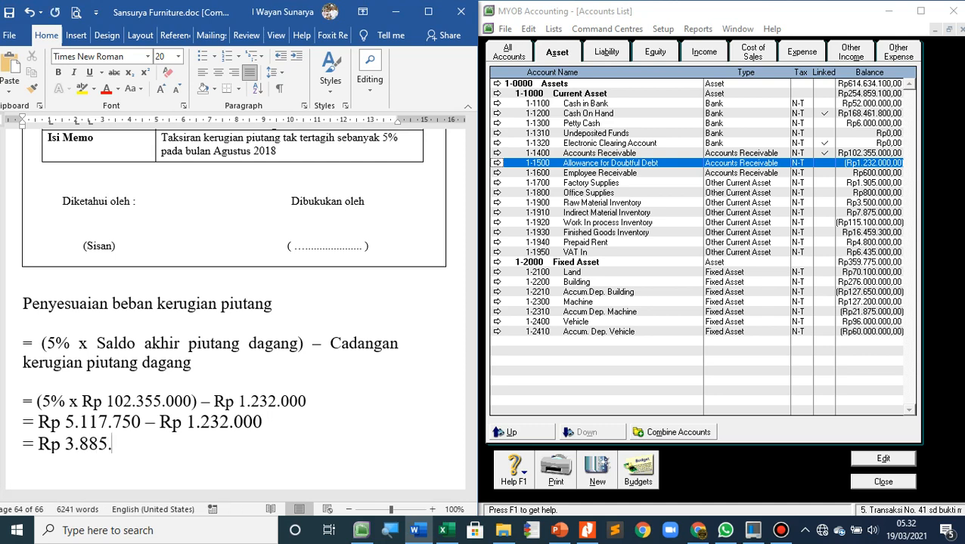
pyautogui.write('750')
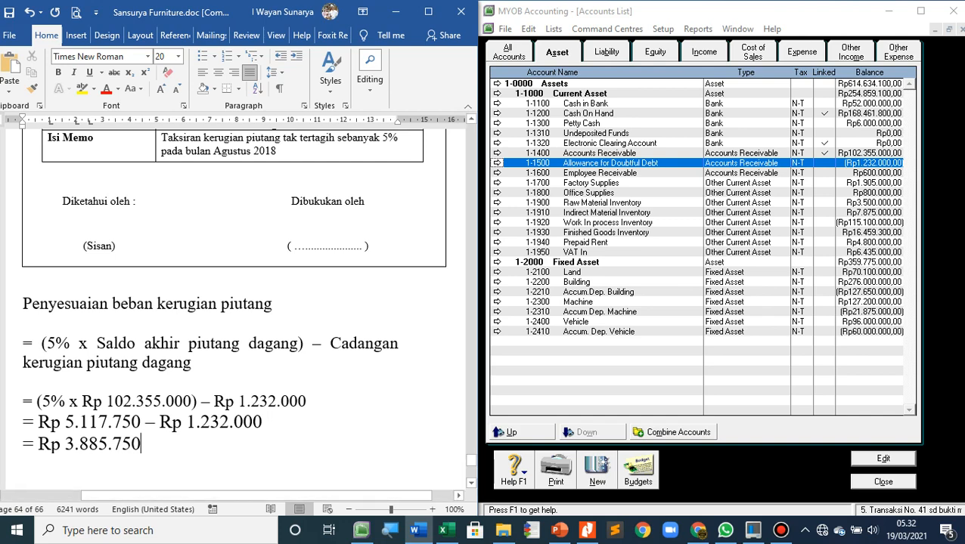
# Switch to MYOB, close the Accounts List and debit account 6-1600 Bad Debt Expense with 3.885.750 in journal BM-06
pyautogui.click(883, 482)
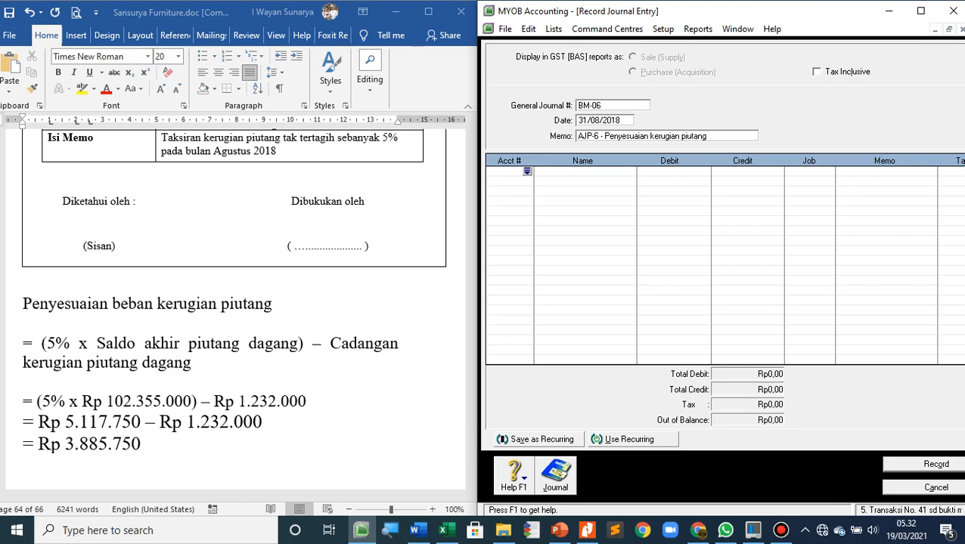
pyautogui.press('Tab')
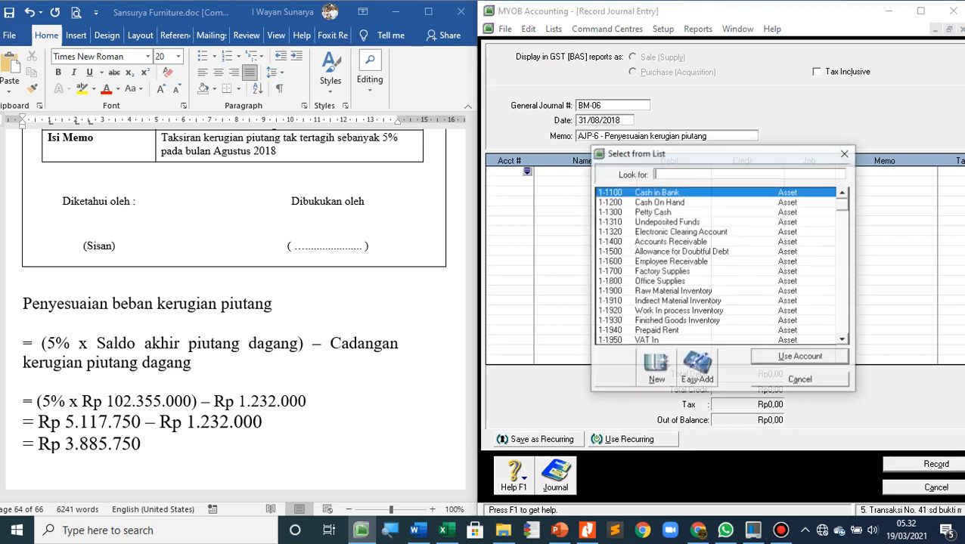
pyautogui.scroll(-10, 718, 264)
pyautogui.scroll(-5, 722, 265)
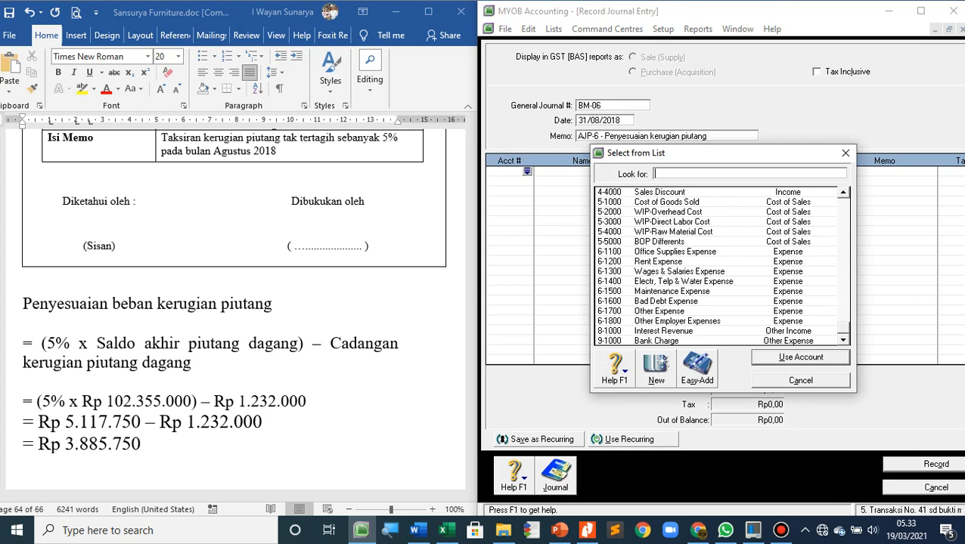
pyautogui.doubleClick(665, 301)
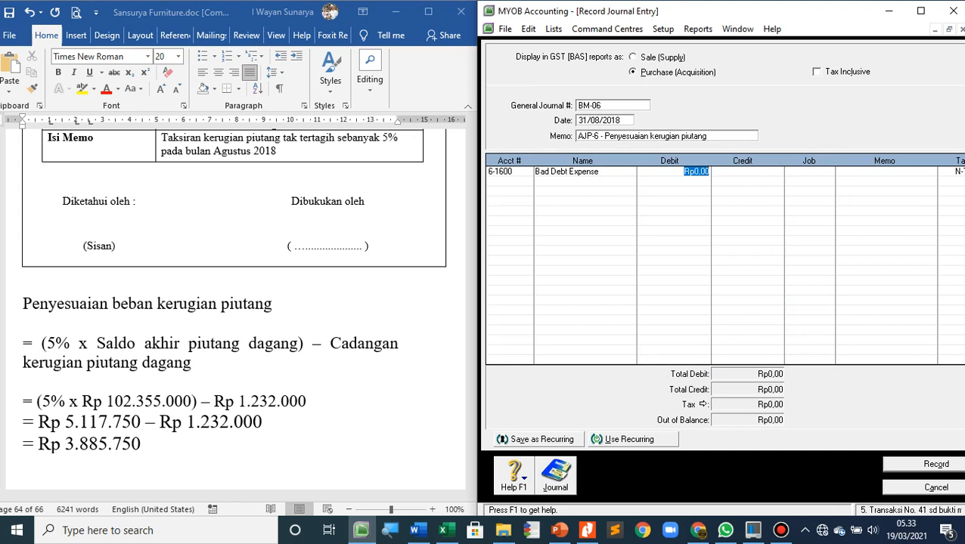
pyautogui.write('3.885.750')
pyautogui.press('Tab')
pyautogui.press('Tab')
pyautogui.press('Tab')
pyautogui.press('Tab')
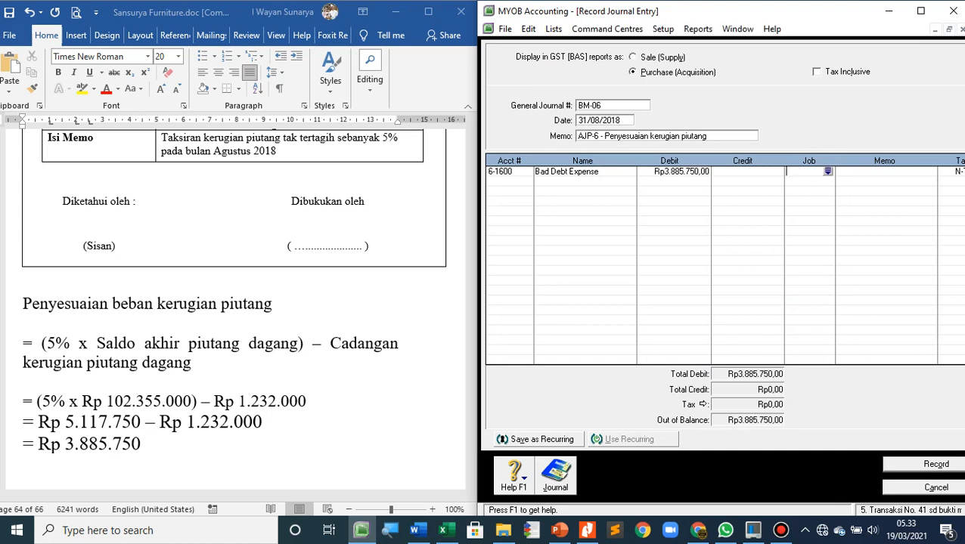
# Credit account 1-1500 Allowance for Doubtful Debt with Rp3.885.750 and record journal BM-06
pyautogui.press('Tab')
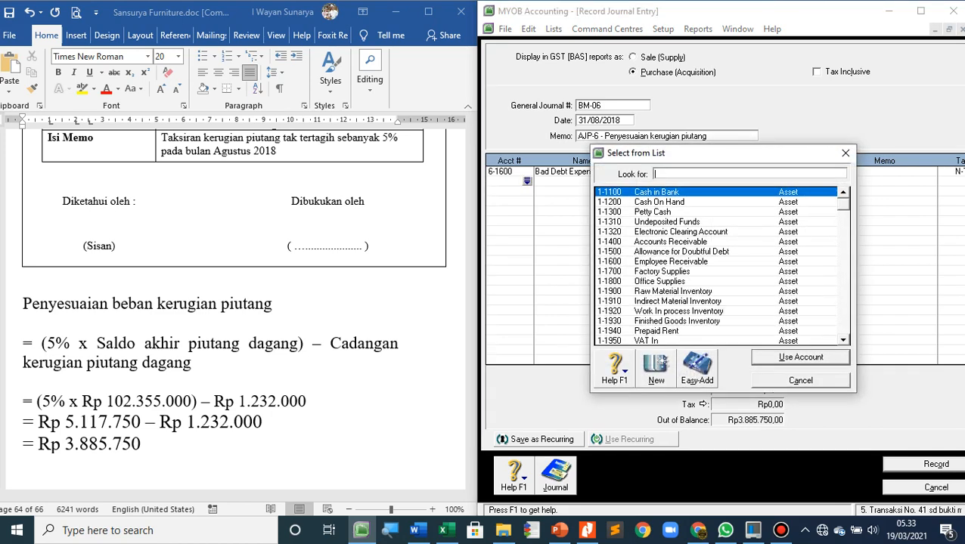
pyautogui.write('1-1500')
pyautogui.press('Return')
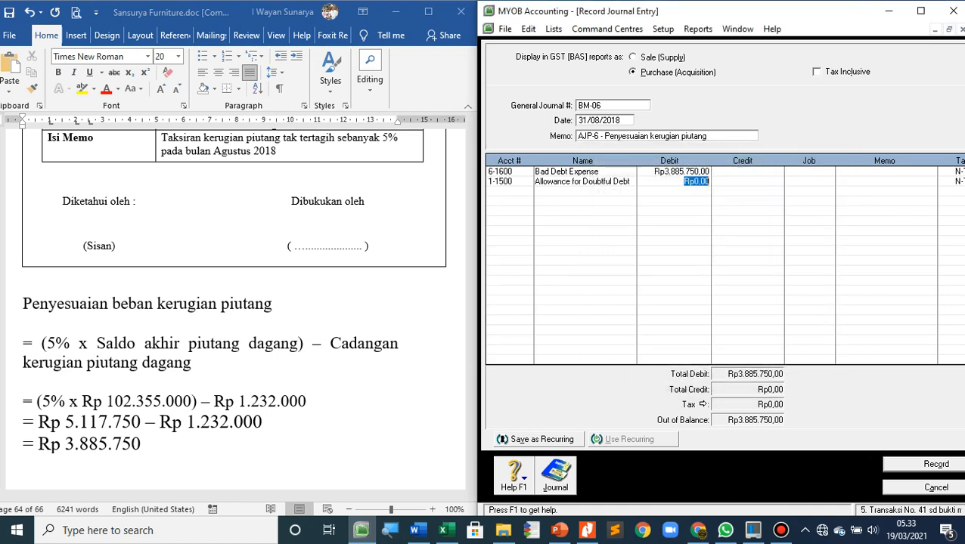
pyautogui.press('Tab')
pyautogui.press('Tab')
pyautogui.press('Tab')
pyautogui.press('Tab')
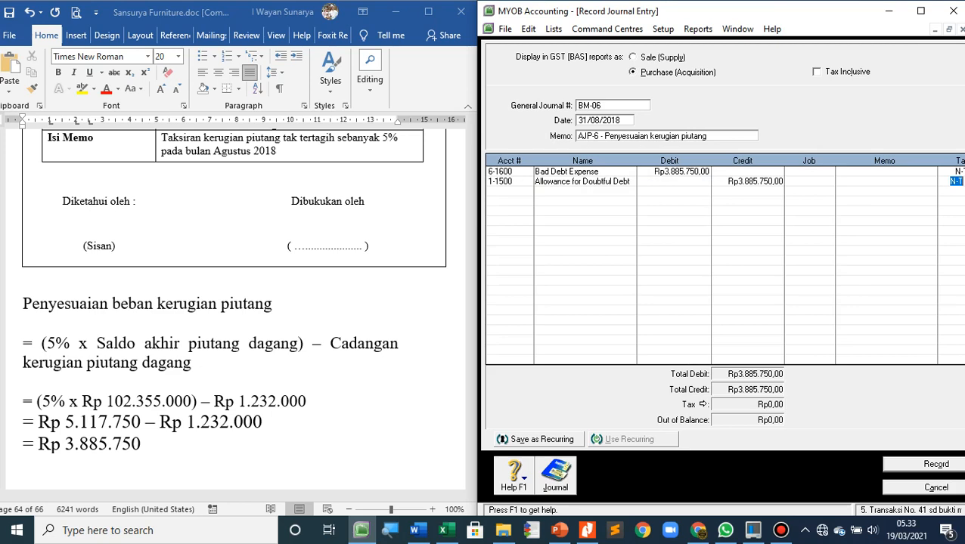
pyautogui.press('Return')
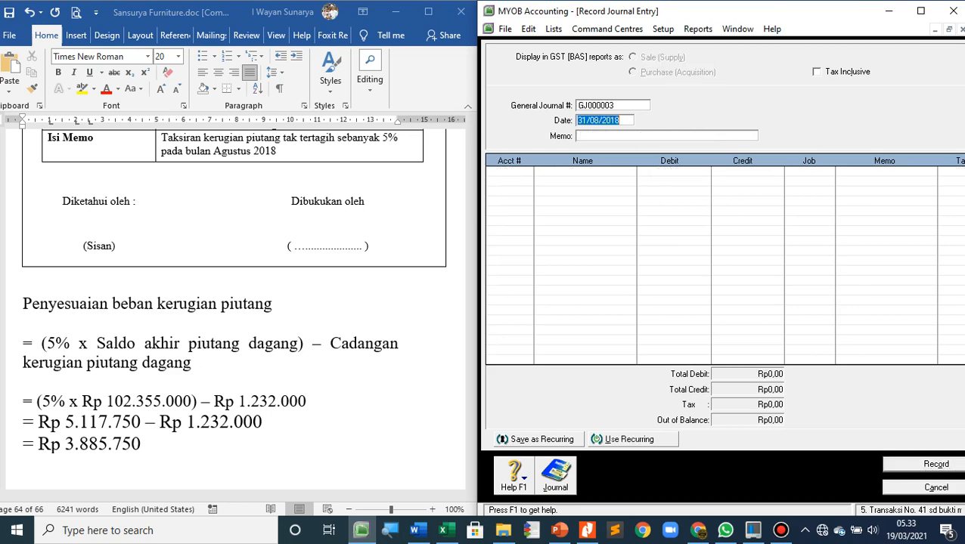
# Delete the blank lines above the "Bukti Memorial 7" heading in Word, and switch back to the new journal entry in MYOB
pyautogui.scroll(-10, 234, 302)
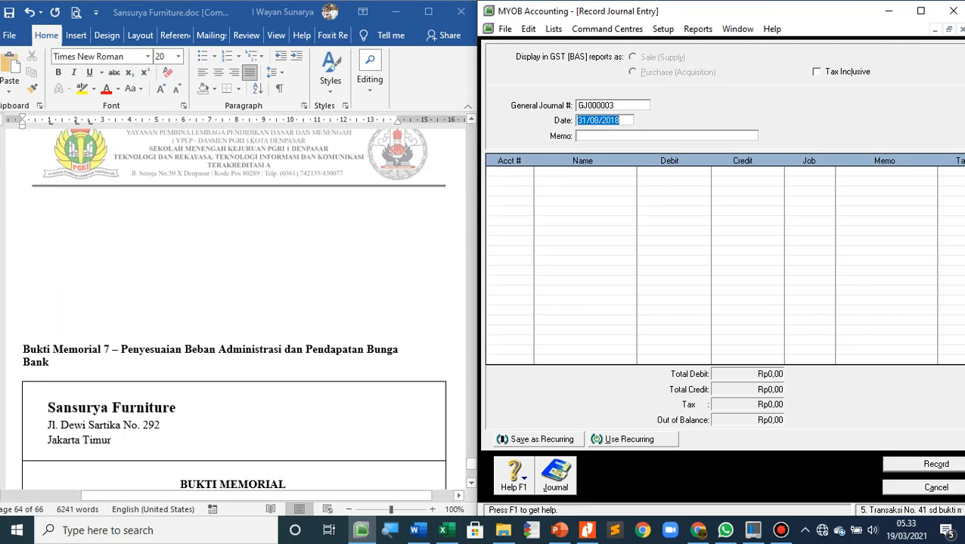
pyautogui.scroll(-5, 234, 302)
pyautogui.scroll(6, 234, 303)
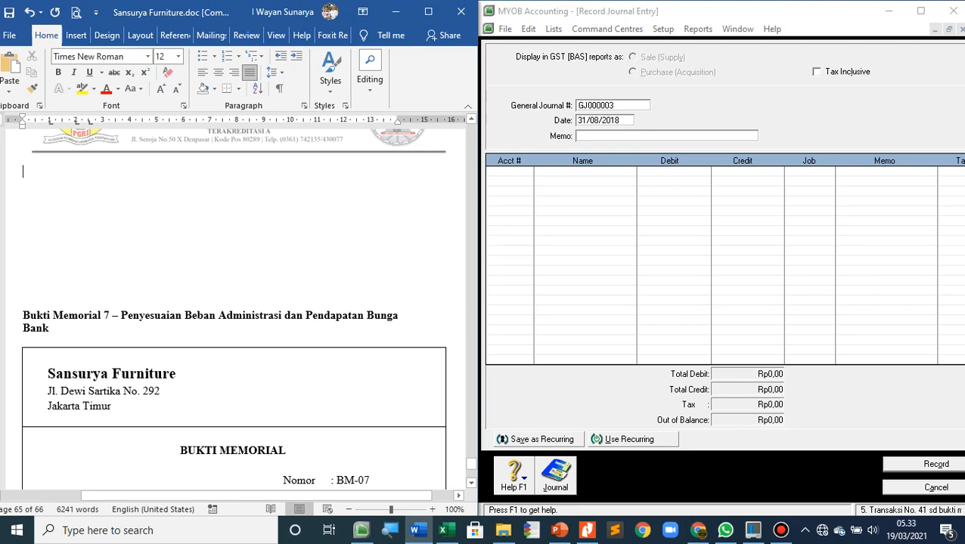
pyautogui.press('Delete')
pyautogui.press('Delete')
pyautogui.press('Delete')
pyautogui.press('Delete')
pyautogui.press('Delete')
pyautogui.press('Delete')
pyautogui.press('Delete')
pyautogui.press('Delete')
pyautogui.press('Delete')
pyautogui.press('Delete')
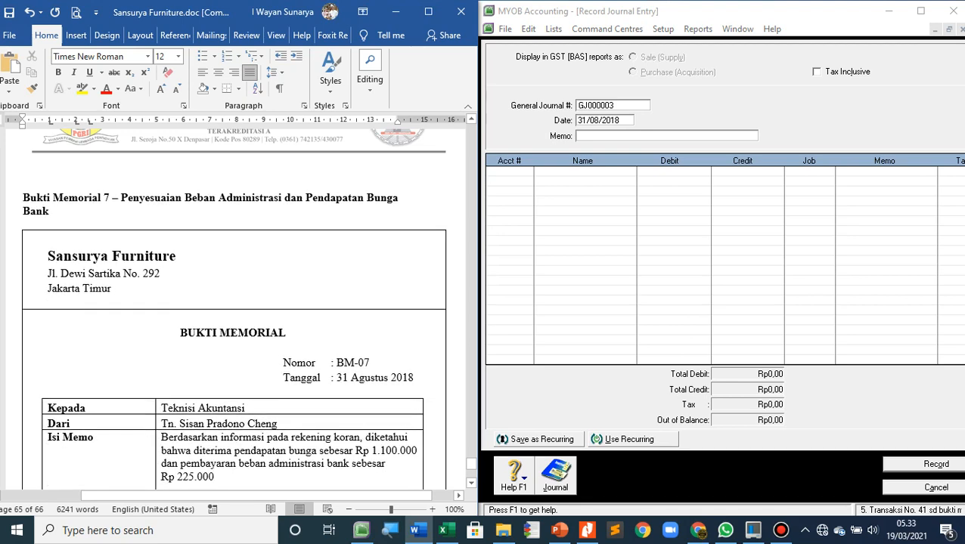
pyautogui.press('Delete')
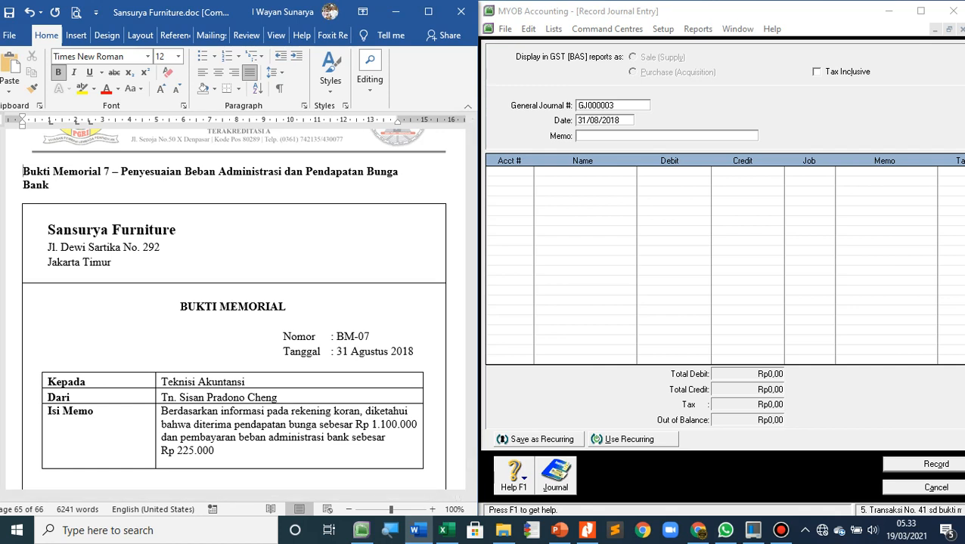
pyautogui.hotkey('alt', 'Tab')
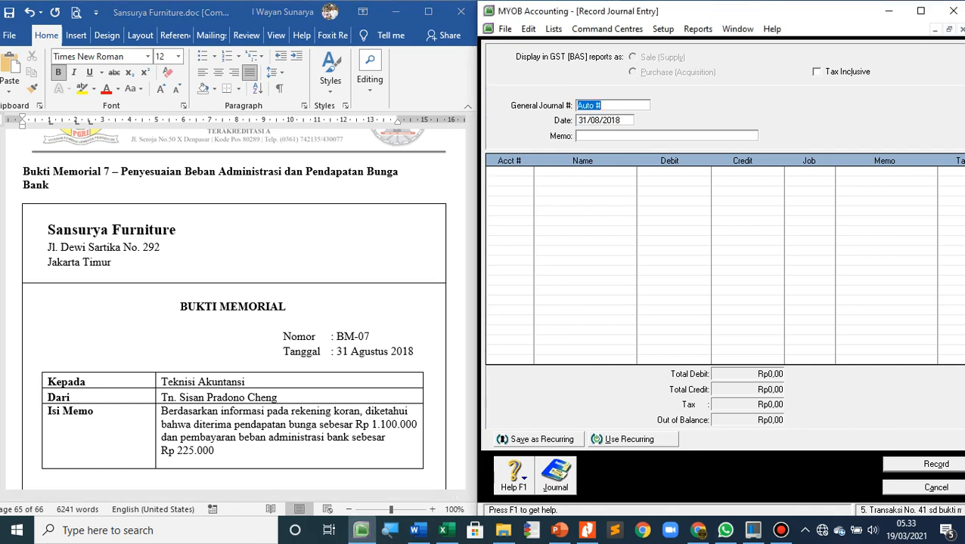
# Number the journal entry BM-07 and set its memo to "AJP-7 - Penyesuaian pendapatan bunga bank & pembayaran beban administrasi bank"
pyautogui.write('BM-07')
pyautogui.press('Tab')
pyautogui.press('Tab')
pyautogui.write('AJP-7 - Penyesuaian pendapata')
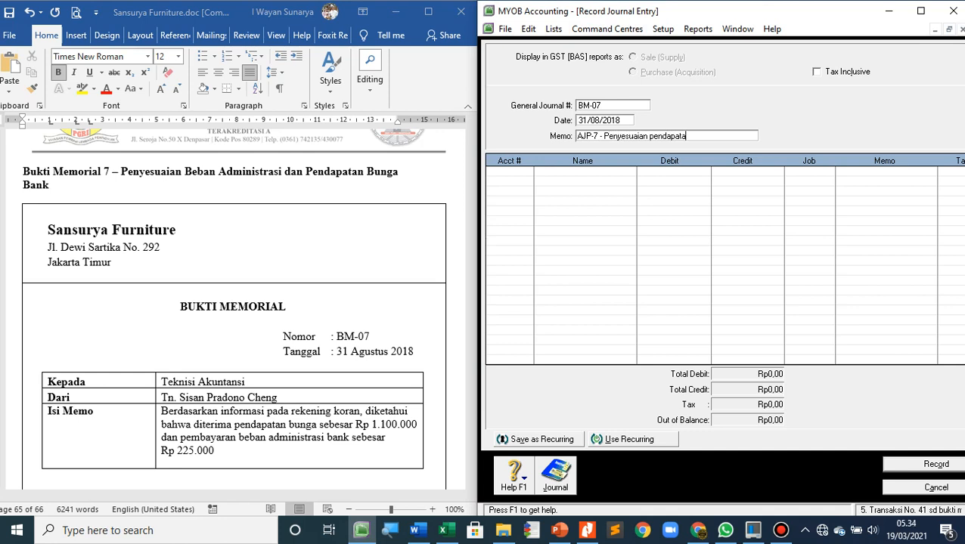
pyautogui.write('n bunga bank & pembayaran')
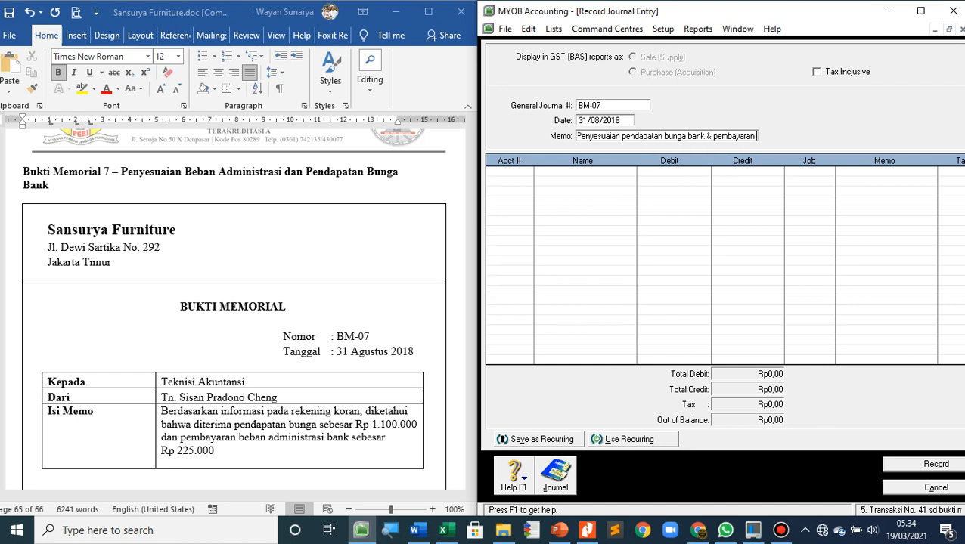
pyautogui.write(' beban adminis')
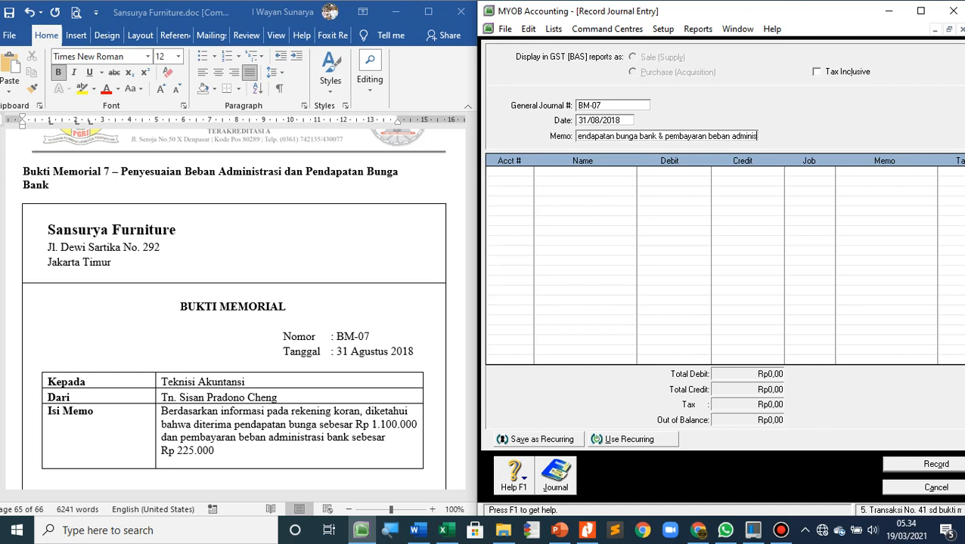
pyautogui.write('trasi bank')
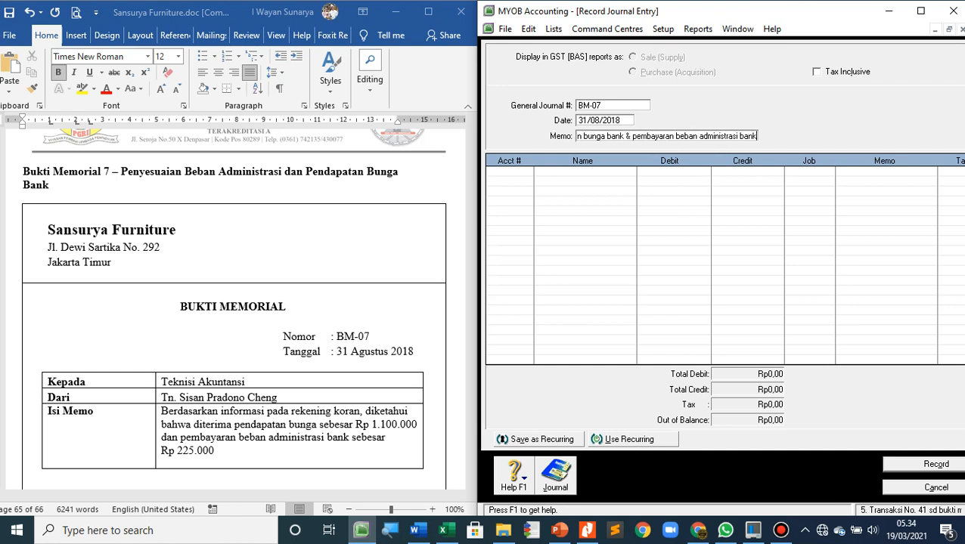
pyautogui.press('Tab')
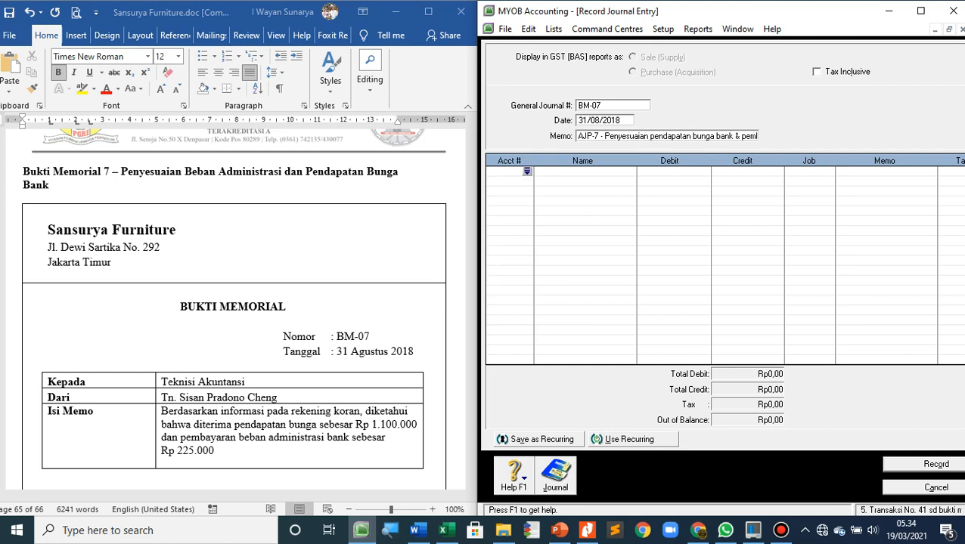
pyautogui.scroll(-1, 234, 302)
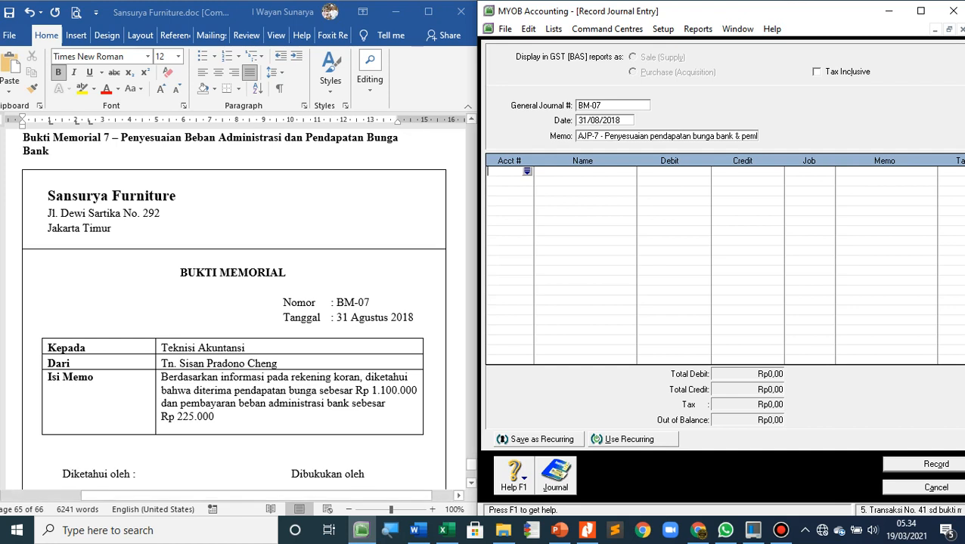
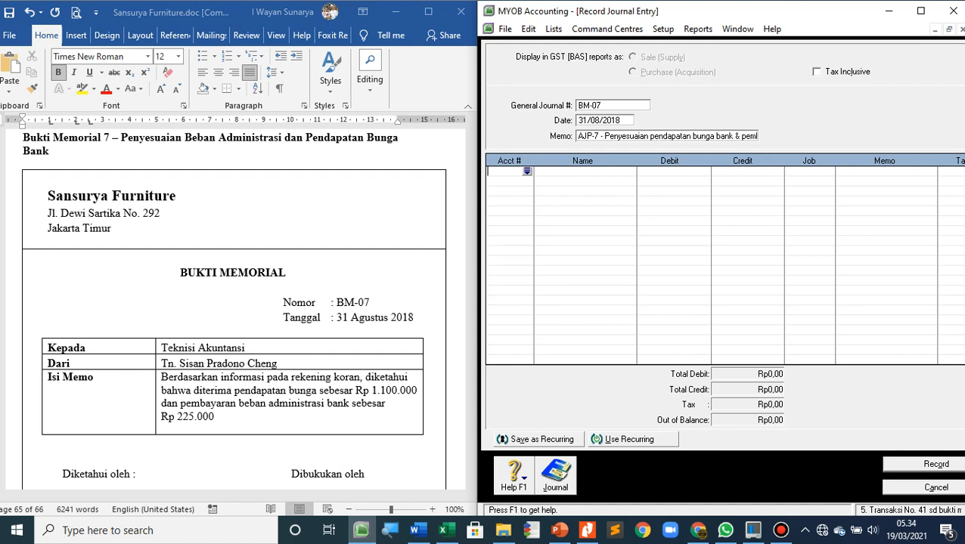
# Write the calculation "Cash in Bank = Rp 1.100.000 – Rp 225.000" below the BM-07 memo in the Word document
pyautogui.scroll(-3, 234, 310)
pyautogui.click(23, 437)
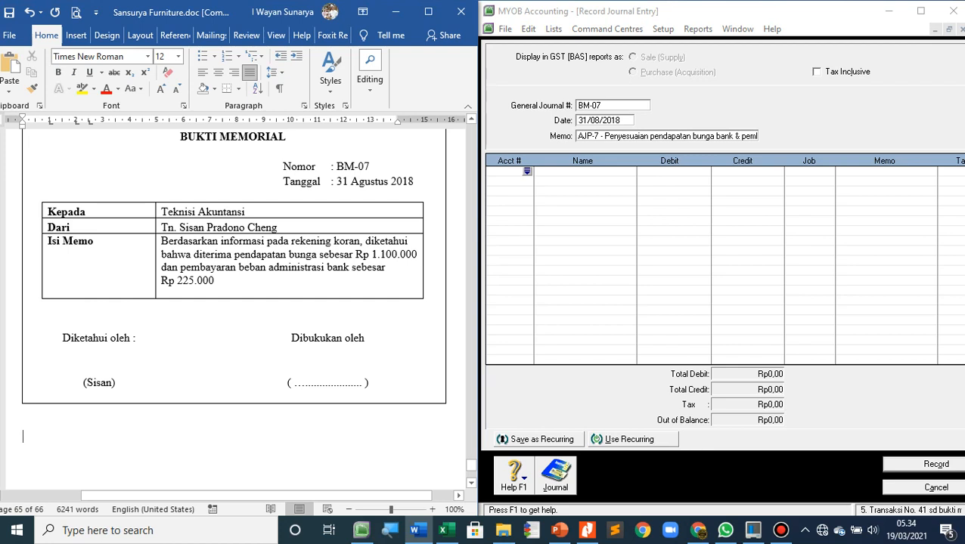
pyautogui.write('Cash ')
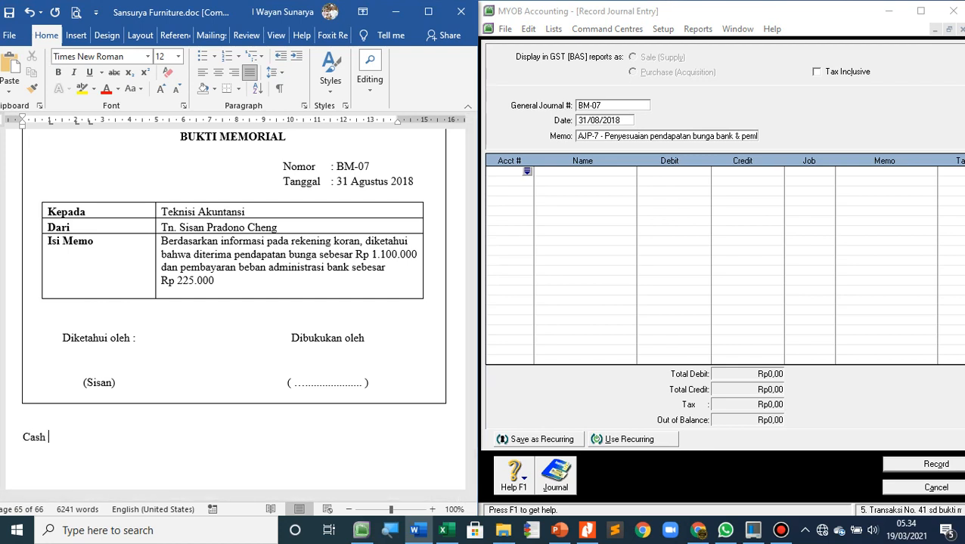
pyautogui.write('in Bank = Rp 1.100.000 -')
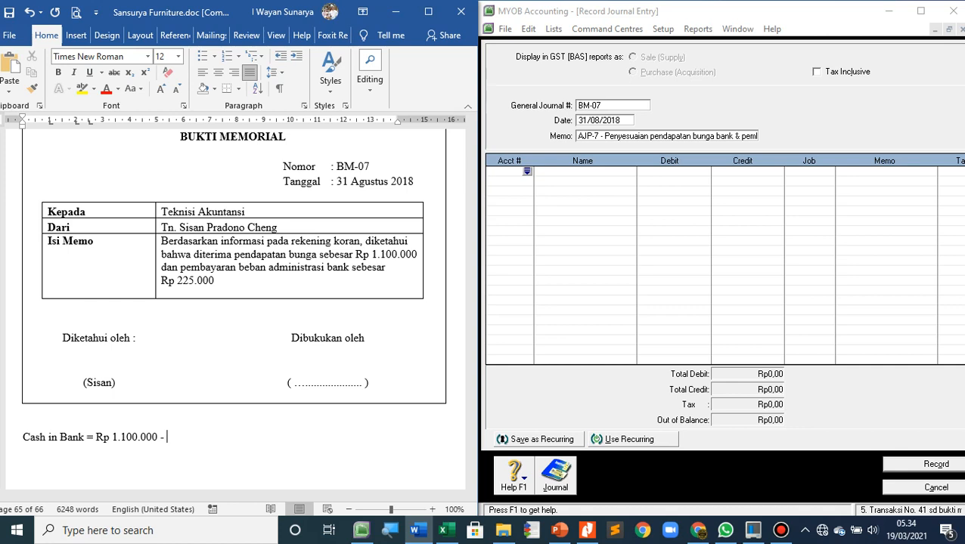
pyautogui.write(' Rp 225.000')
# Add a second calculation line starting with "=" and align it under the equals sign of the Cash in Bank line
pyautogui.press('Return')
pyautogui.press('Tab')
pyautogui.press('Tab')
pyautogui.press('Tab')
pyautogui.write('=')
pyautogui.press('Tab')
pyautogui.press('Up')
pyautogui.press('Left')
pyautogui.press('Left')
pyautogui.press('Left')
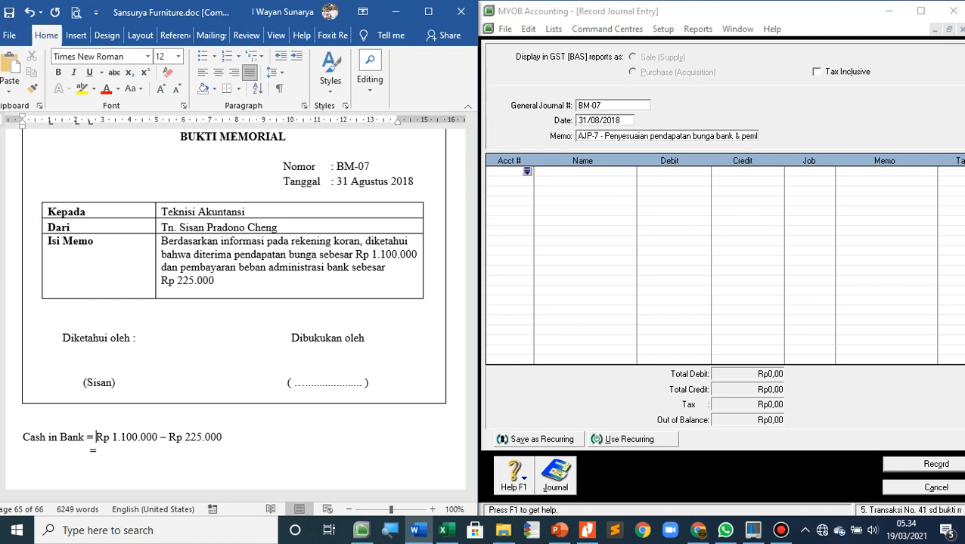
pyautogui.press('Tab')
pyautogui.press('Down')
pyautogui.press('Right')
pyautogui.press('Right')
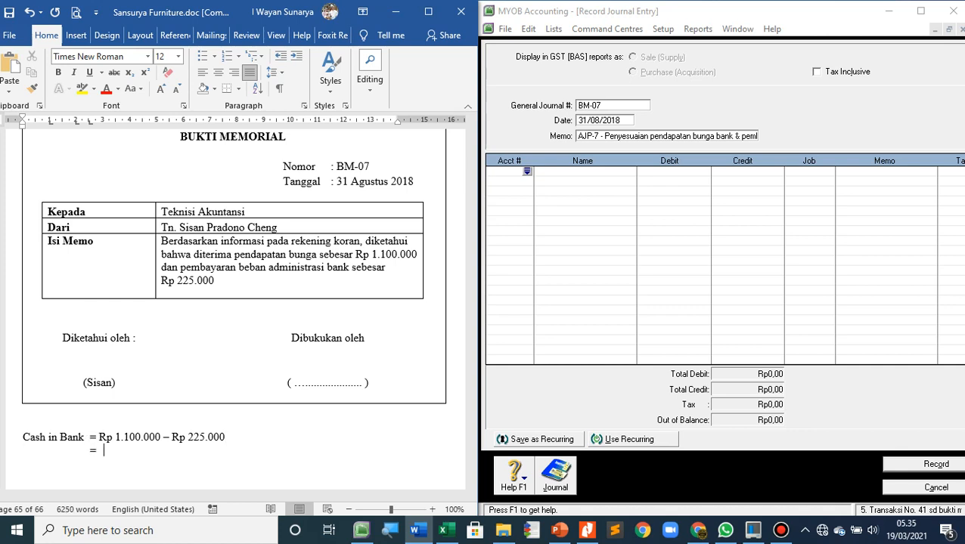
# Enter Rp 875.000 as the Cash in Bank result in Word, and bring up the account list for the first journal line in MYOB
pyautogui.write('Rp')
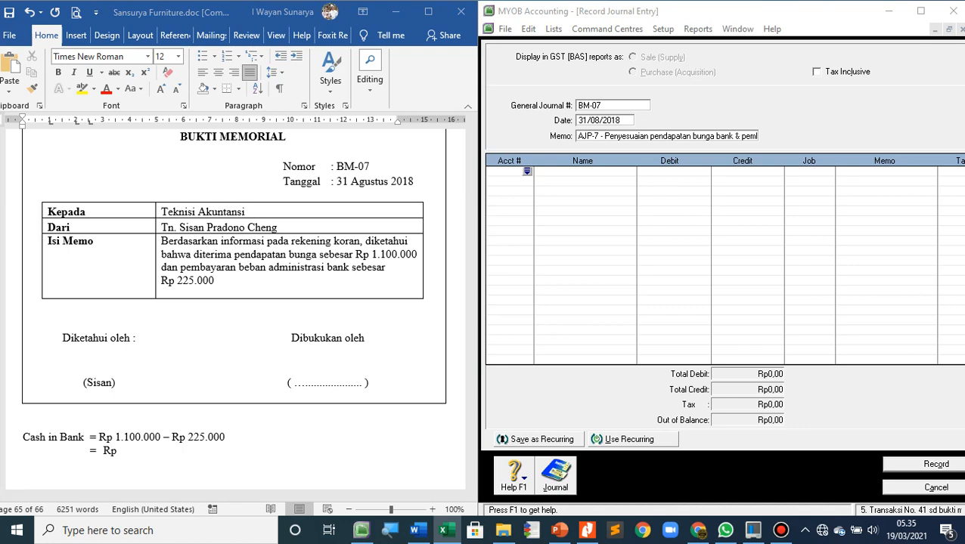
pyautogui.hotkey('alt', 'Tab')
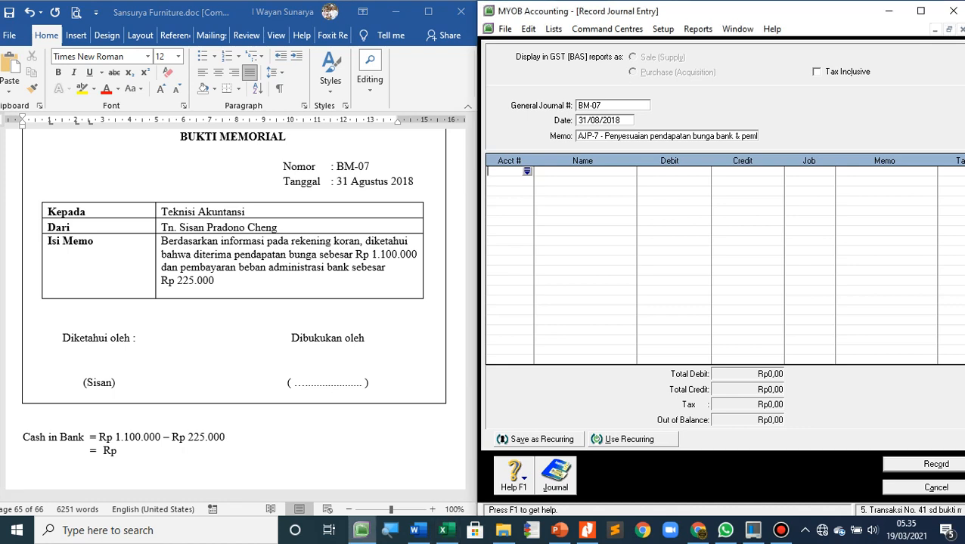
pyautogui.press('Return')
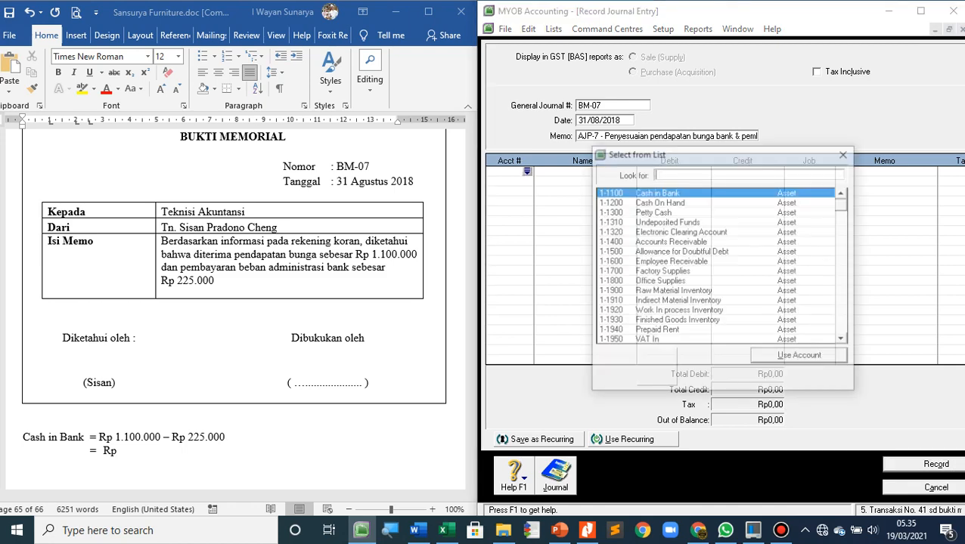
pyautogui.hotkey('alt', 'Tab')
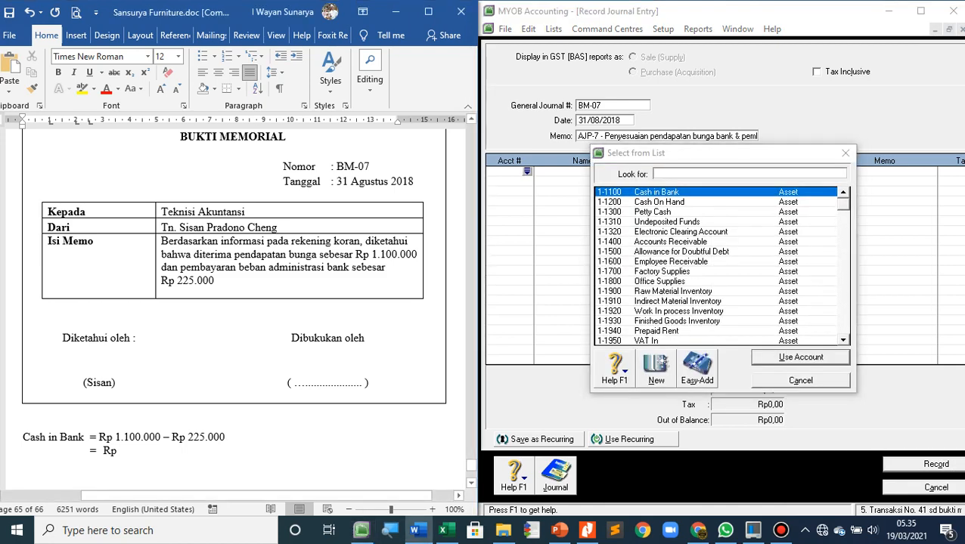
pyautogui.write('875')
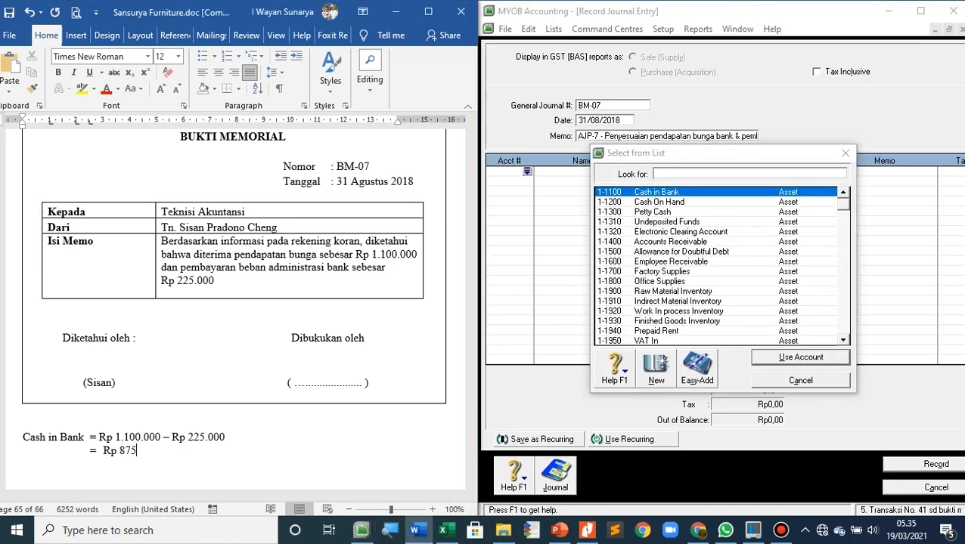
pyautogui.write('.000')
# Switch to MYOB and debit account 1-1100 Cash in Bank with 875.000 in journal BM-07
pyautogui.hotkey('alt', 'Tab')
pyautogui.press('Return')
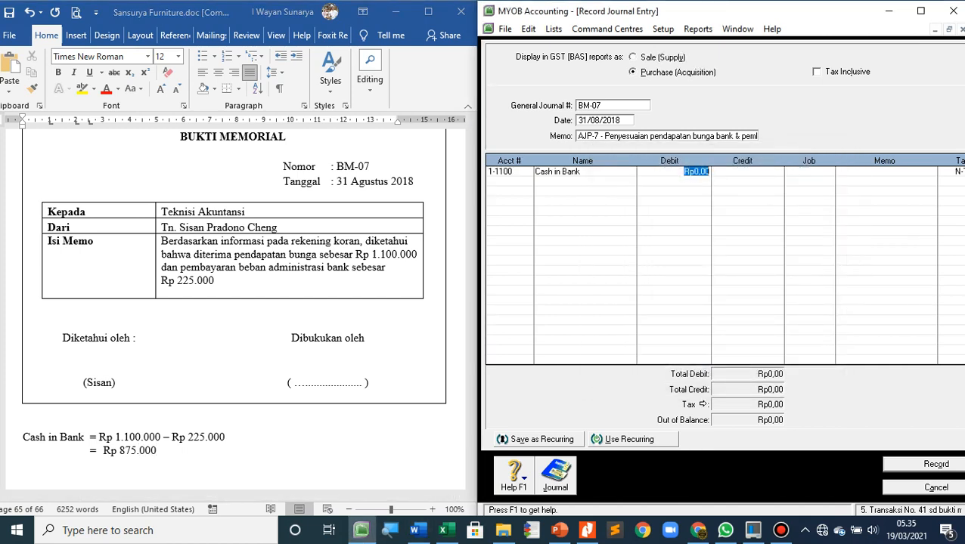
pyautogui.write('875000')
pyautogui.press('Tab')
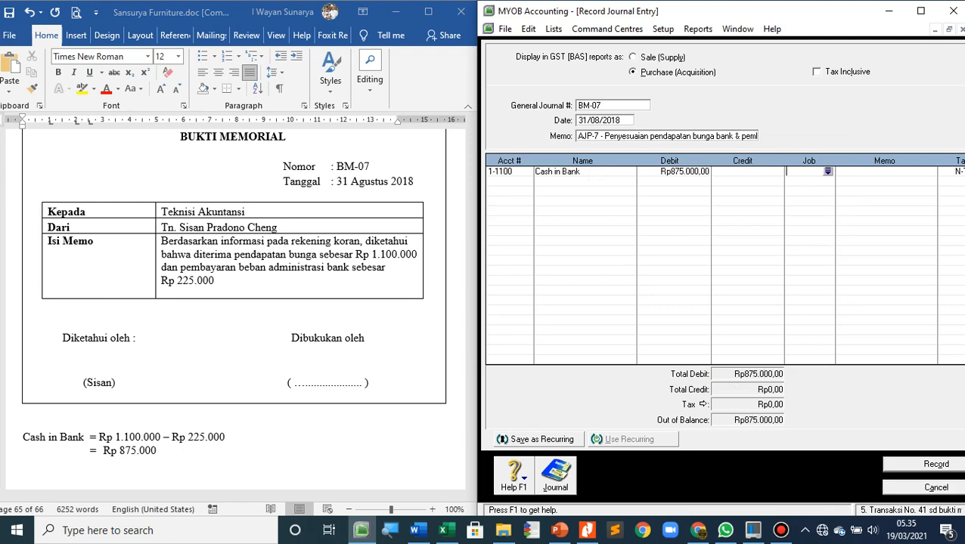
pyautogui.press('Tab')
pyautogui.press('Tab')
pyautogui.press('Tab')
pyautogui.press('Tab')
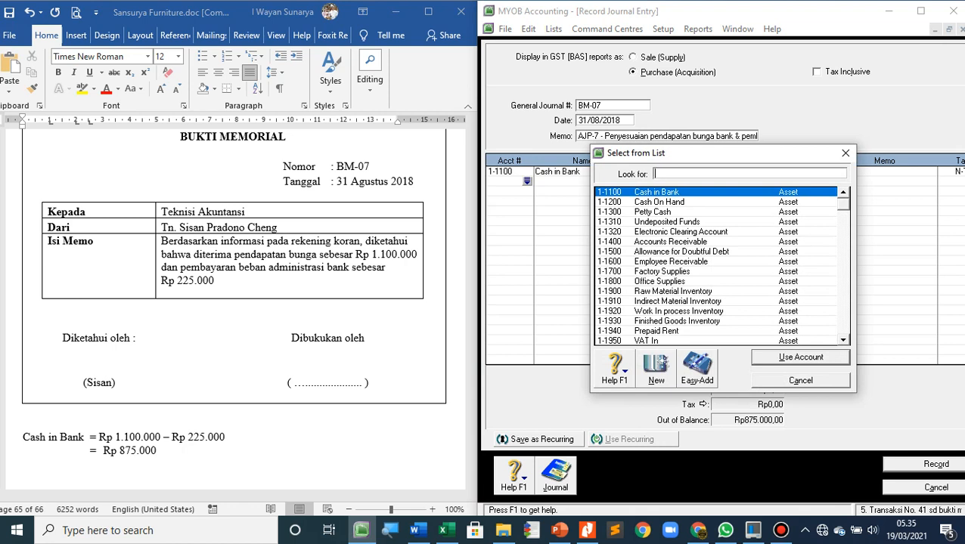
# Debit account 9-1000 Bank Charge with 225.000 on the second line of journal BM-07
pyautogui.scroll(-15, 718, 265)
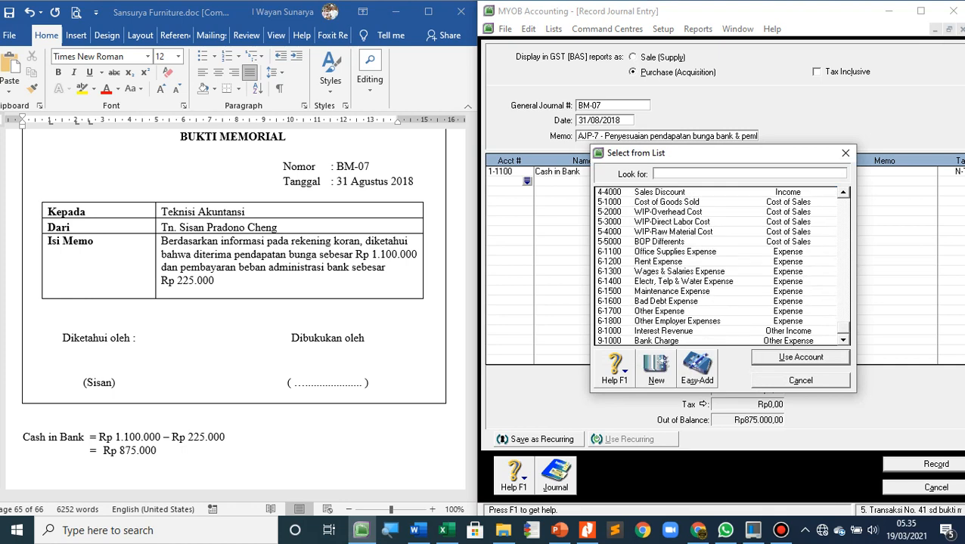
pyautogui.doubleClick(656, 341)
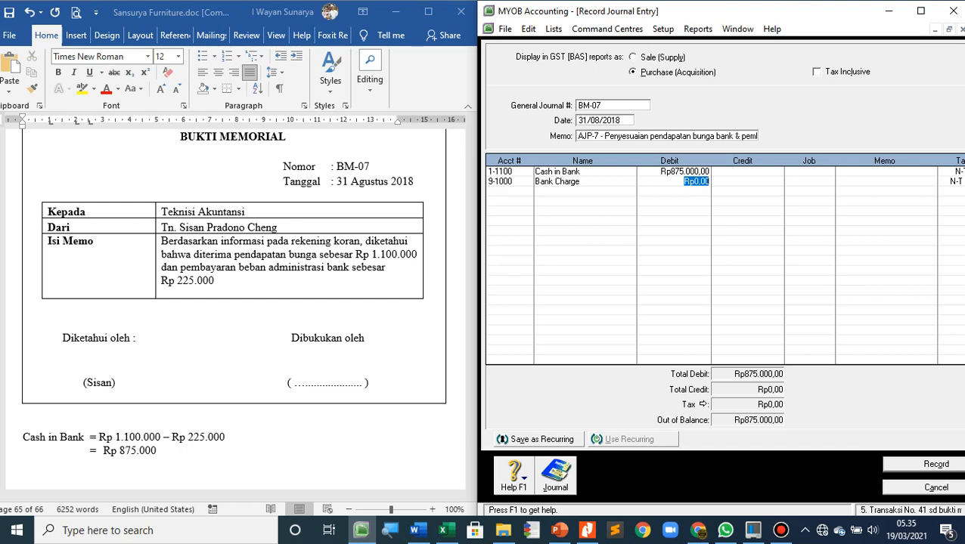
pyautogui.write('225.000')
pyautogui.press('Tab')
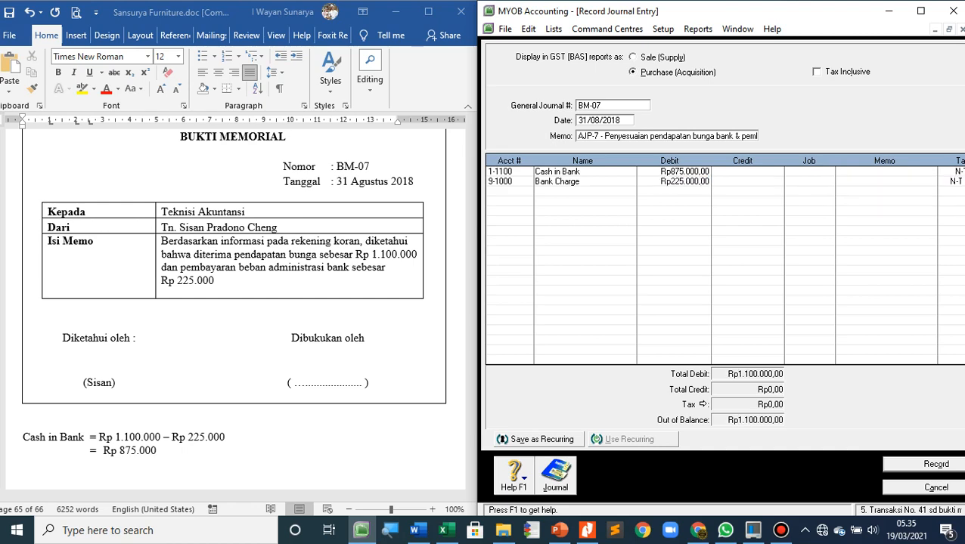
# Credit account 8-1000 Interest Revenue with Rp1.100.000, then record journal BM-07 and close the journal entry window
pyautogui.press('Tab')
pyautogui.press('Tab')
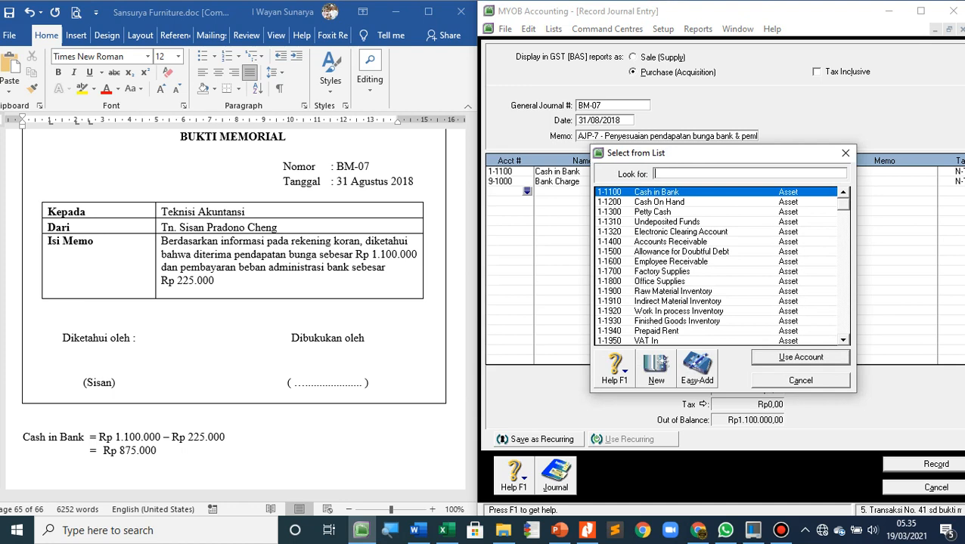
pyautogui.scroll(-15, 718, 265)
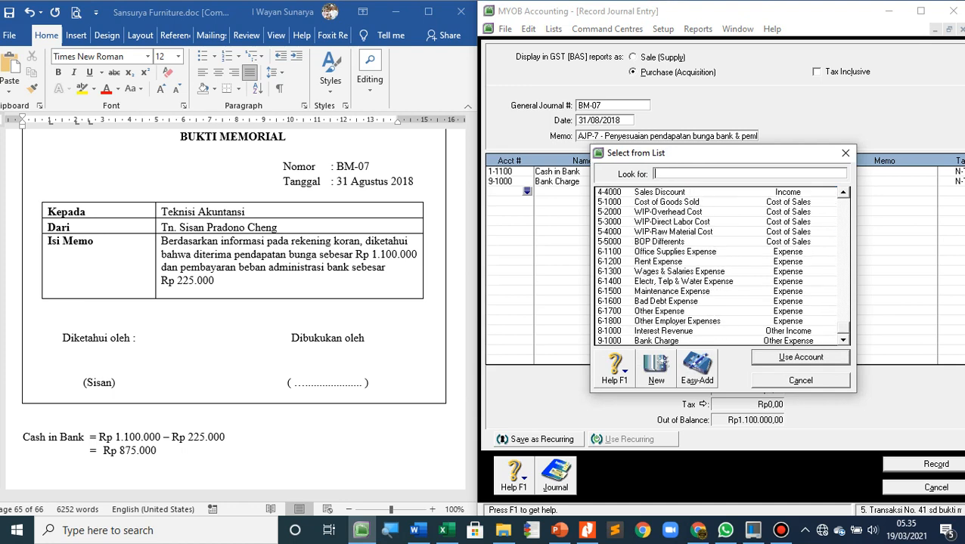
pyautogui.doubleClick(677, 321)
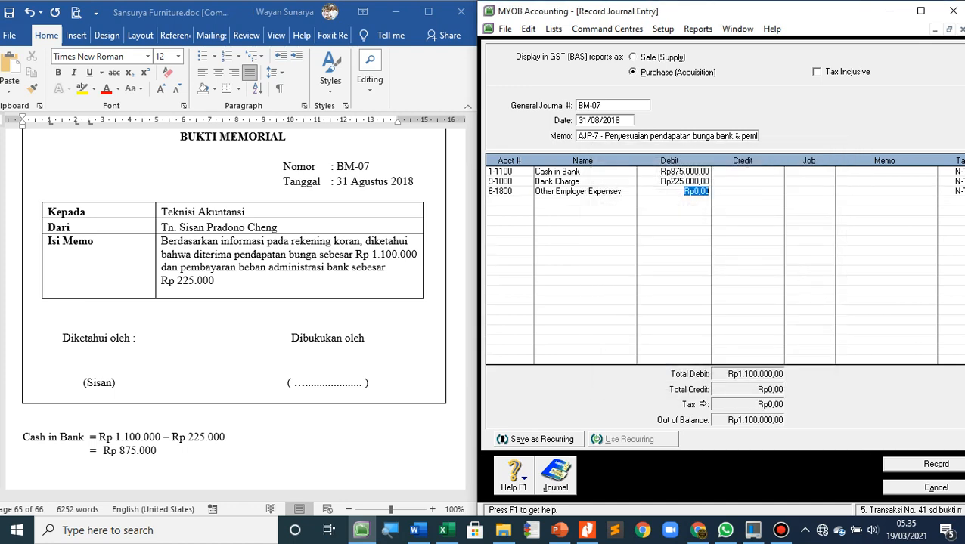
pyautogui.hotkey('shift', 'Tab')
pyautogui.press('Return')
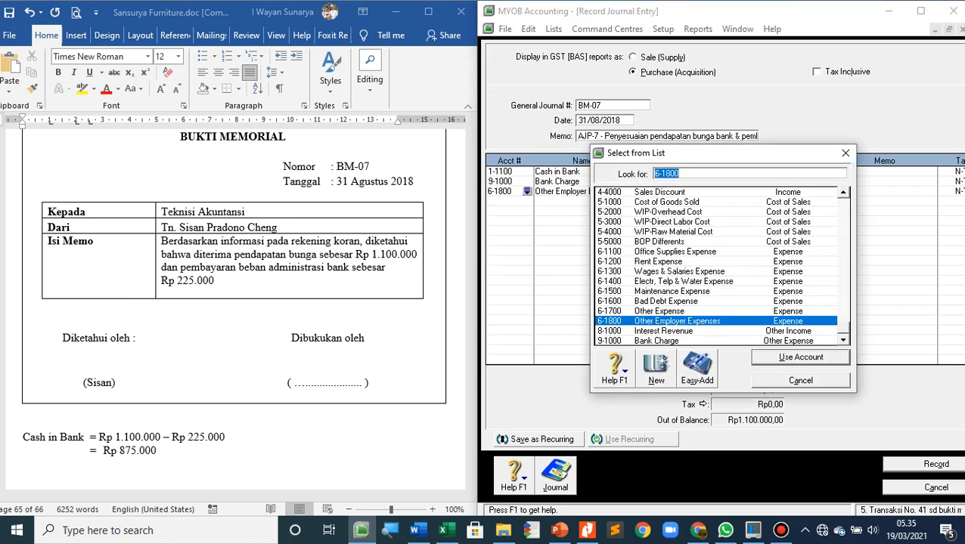
pyautogui.press('Down')
pyautogui.press('Return')
pyautogui.press('Tab')
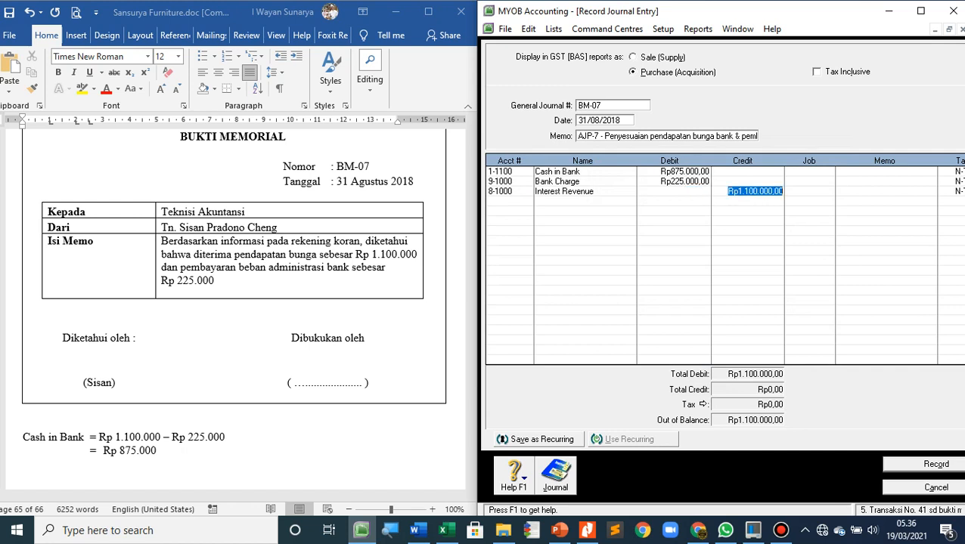
pyautogui.press('Tab')
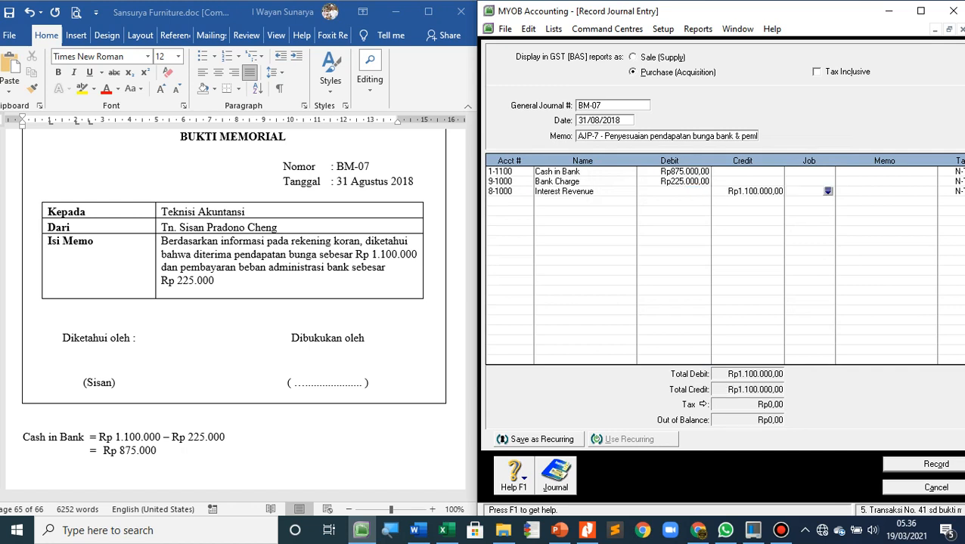
pyautogui.hotkey('ctrl', 'r')
pyautogui.press('Escape')
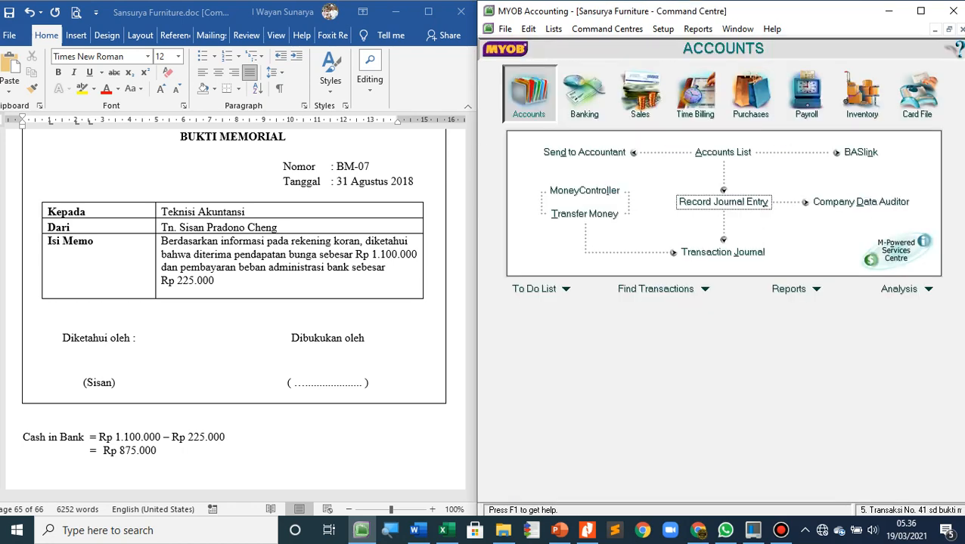
# Bring the "Bukti Memorial 8" memo into view in Word, and start a new MYOB journal entry numbered BM-08
pyautogui.scroll(-15, 235, 302)
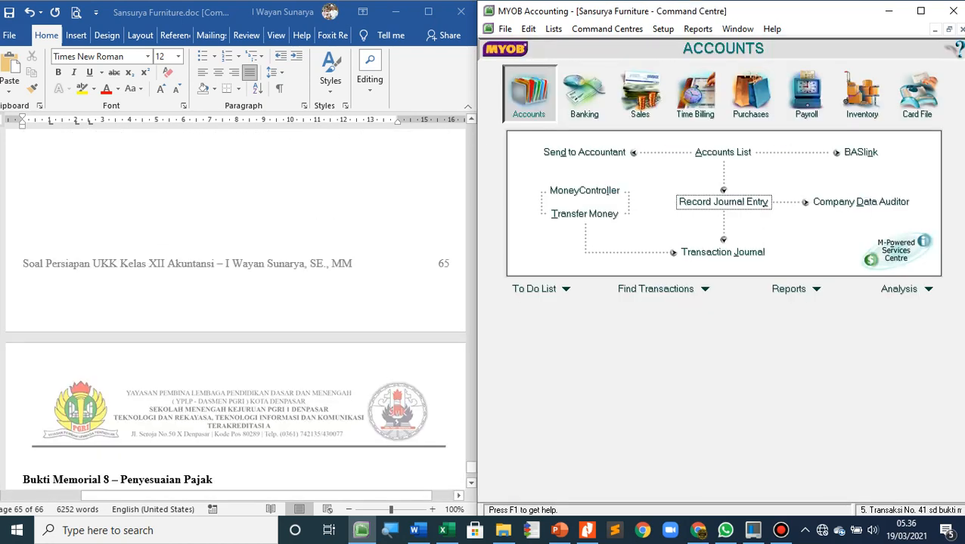
pyautogui.scroll(3, 234, 303)
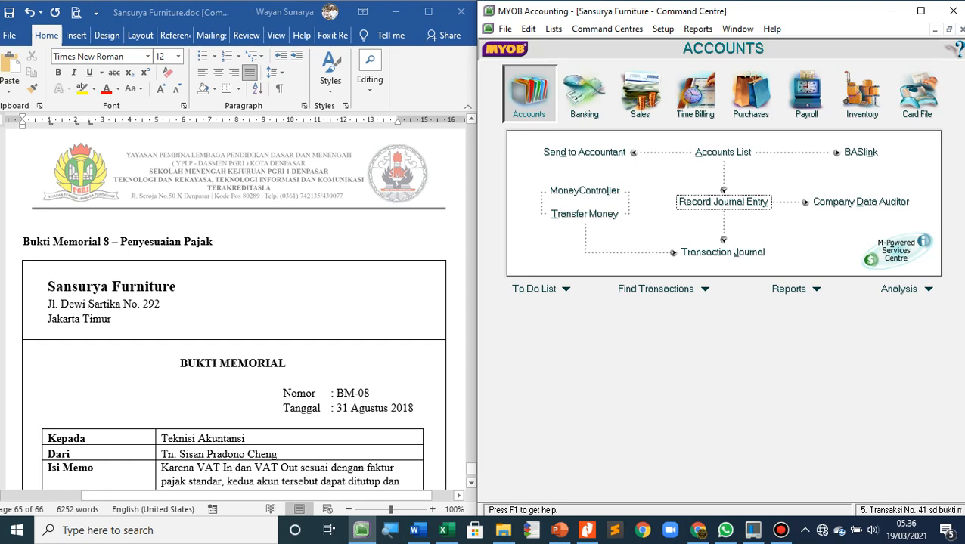
pyautogui.scroll(-2, 235, 302)
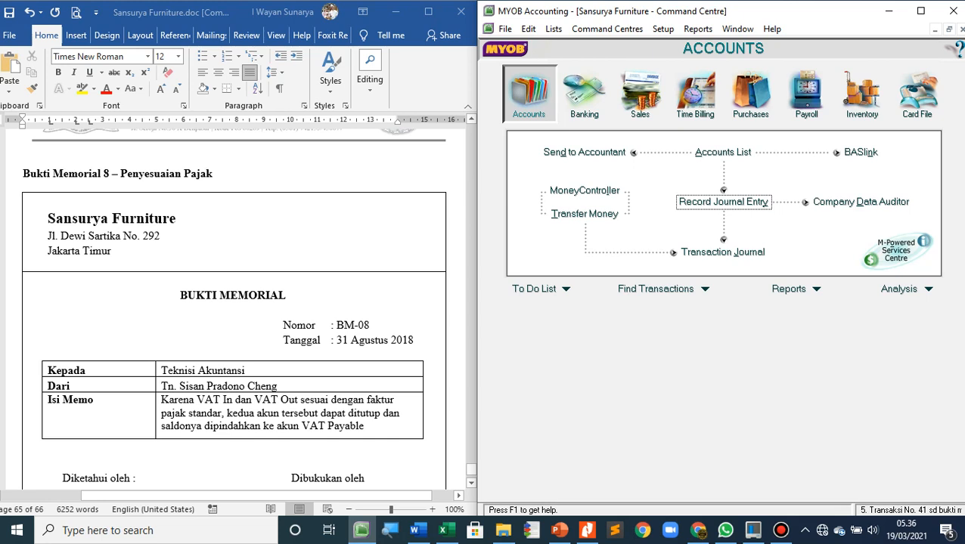
pyautogui.click(723, 202)
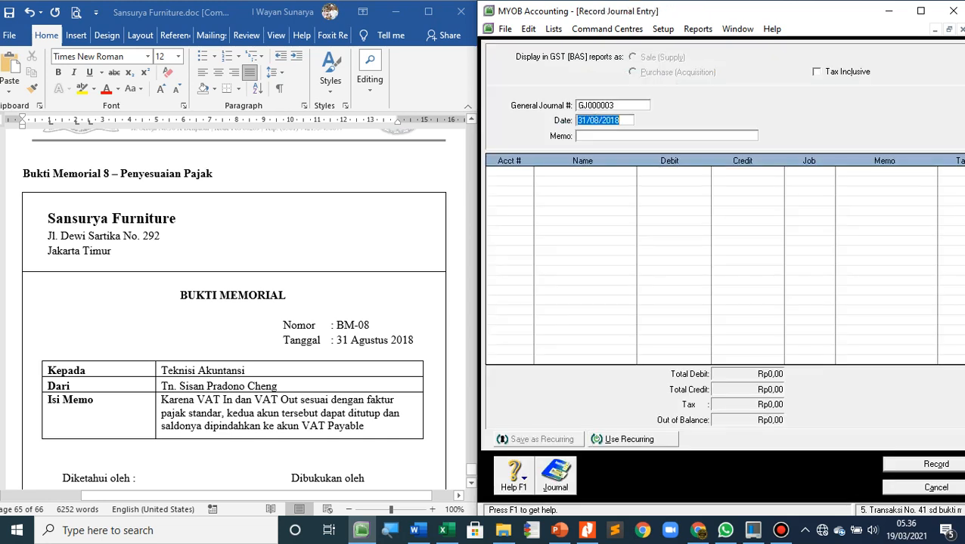
pyautogui.hotkey('shift', 'Tab')
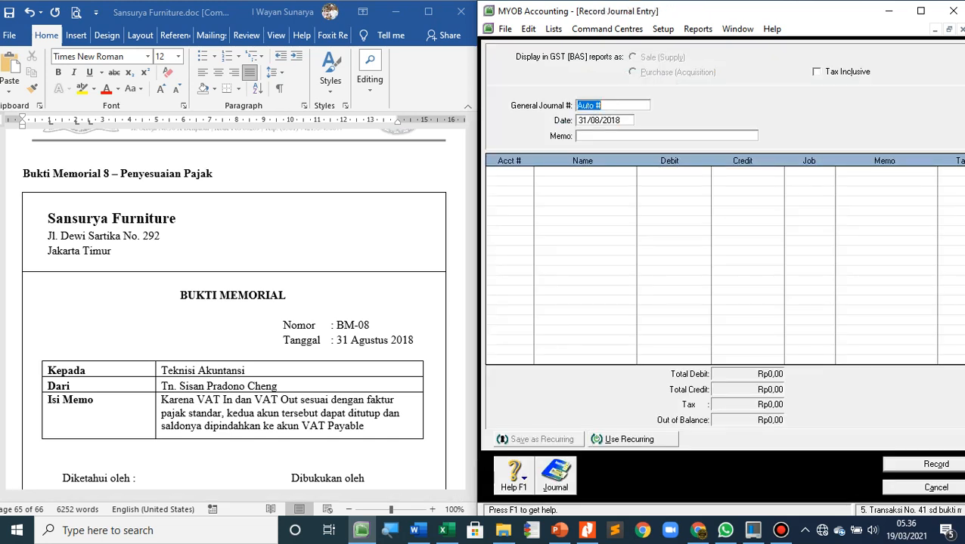
pyautogui.write('BM-08')
pyautogui.press('Tab')
pyautogui.press('Tab')
# Set the memo of journal BM-08 to "AJP-8 - Penyesuaian PPN"
pyautogui.write('AJP-8 - Penyesuaian')
pyautogui.press('BackSpace')
pyautogui.press('BackSpace')
pyautogui.press('BackSpace')
pyautogui.press('BackSpace')
pyautogui.press('BackSpace')
pyautogui.write('aian PPN')
pyautogui.press('Tab')
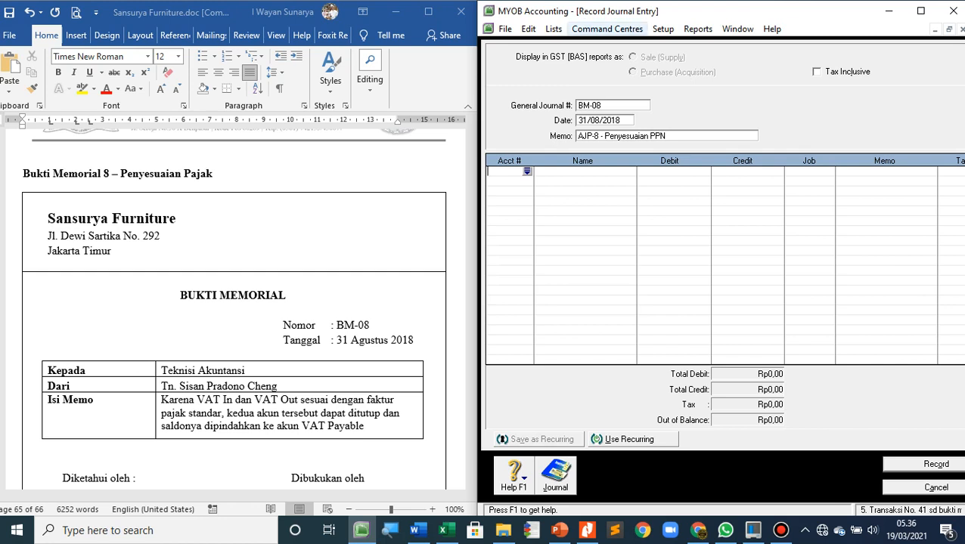
# Open the index of reports and show the GST/Sales Tax reports
pyautogui.click(607, 29)
pyautogui.moveTo(698, 29)
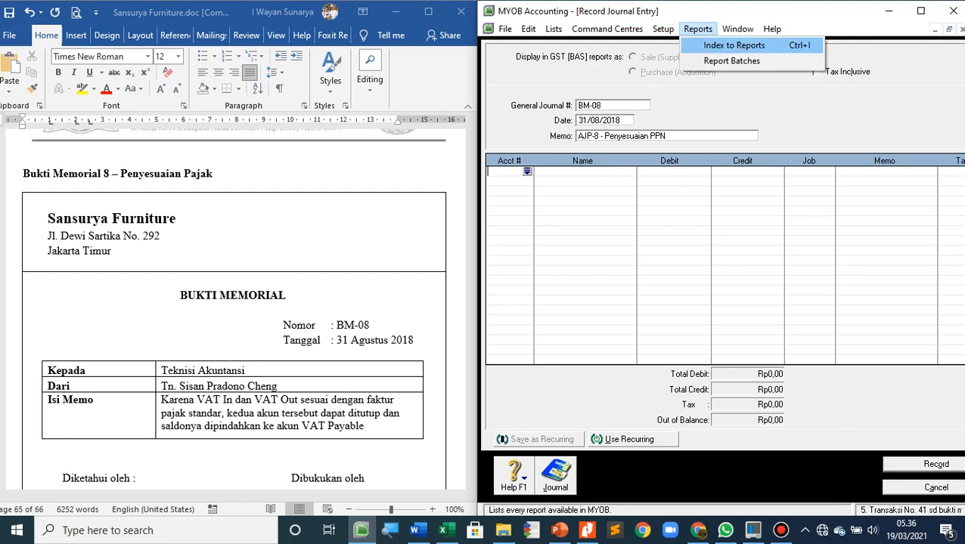
pyautogui.click(733, 45)
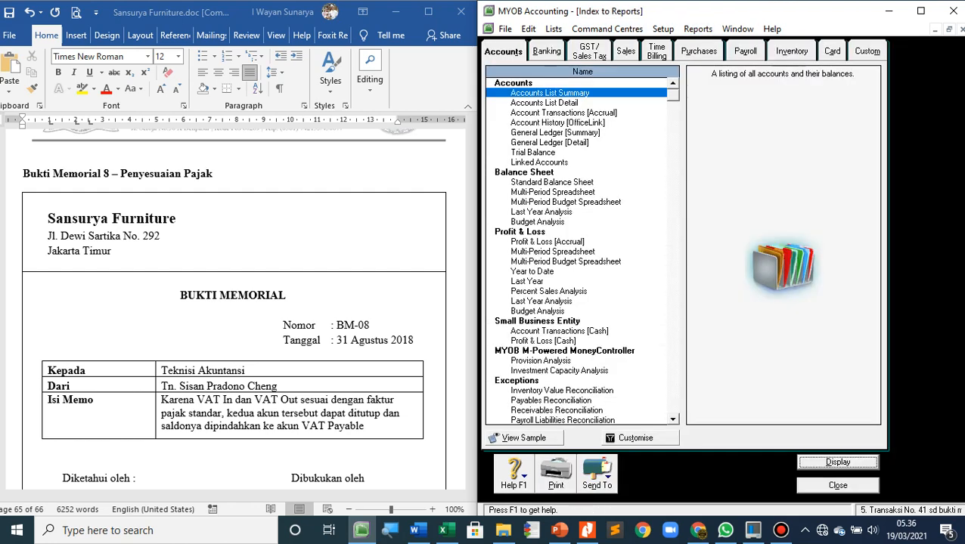
pyautogui.click(547, 51)
pyautogui.click(589, 52)
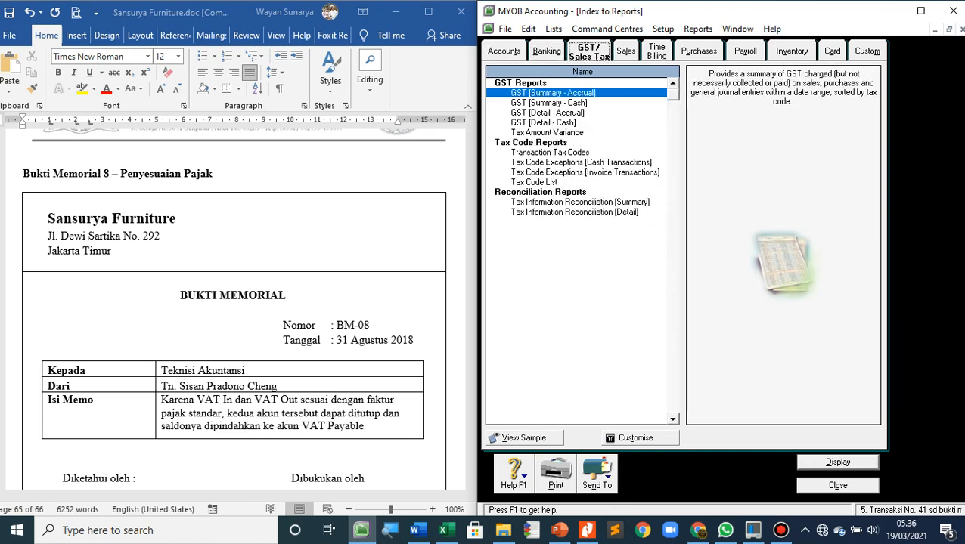
# Select the Tax Information Reconciliation [Detail] report and open its customisation options
pyautogui.click(584, 172)
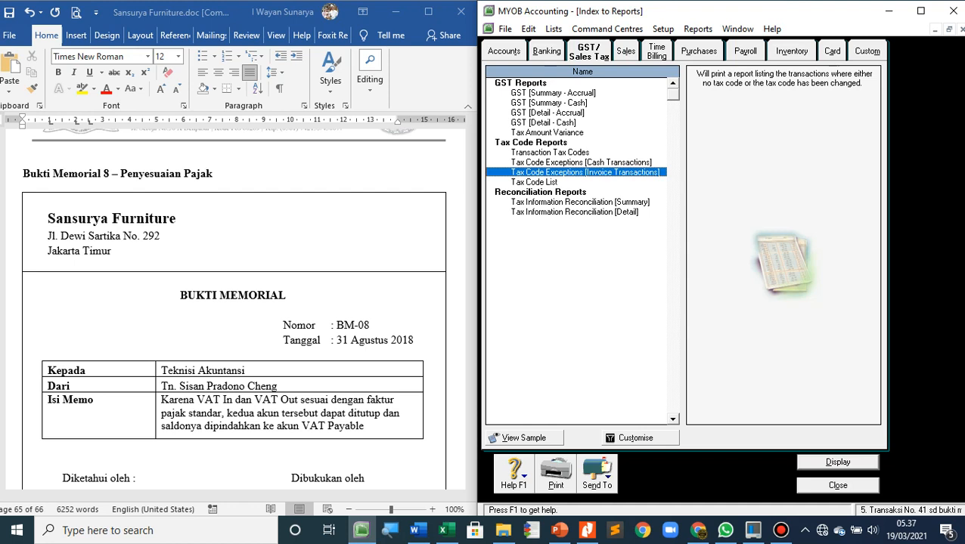
pyautogui.click(575, 212)
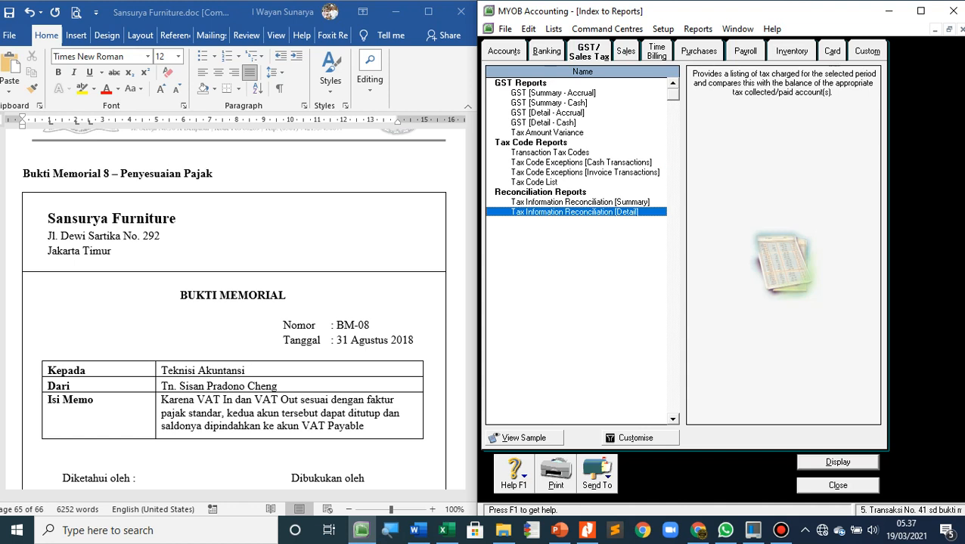
pyautogui.hotkey('alt', 't')
pyautogui.press('Return')
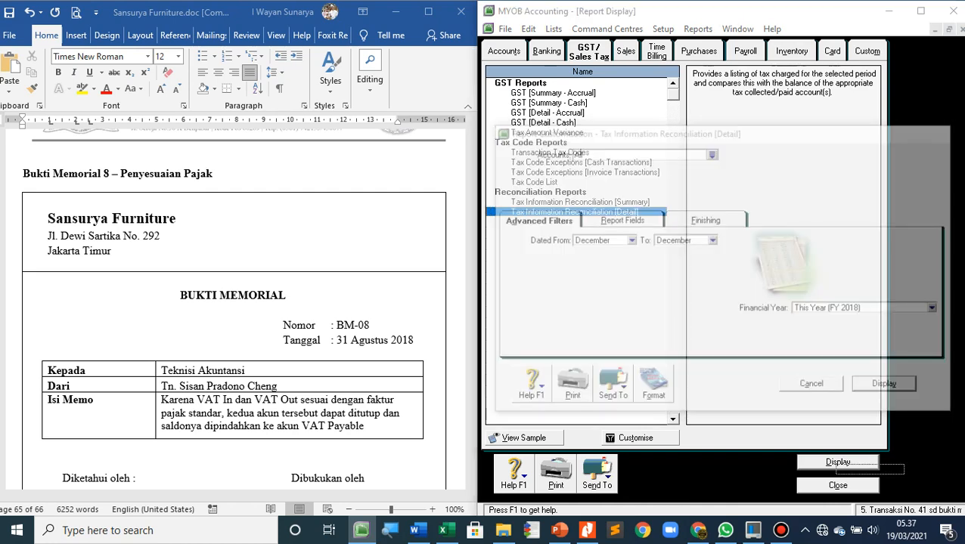
# Run the Tax Information Reconciliation [Detail] report for August to August and show it as a Print Preview
pyautogui.press('Return')
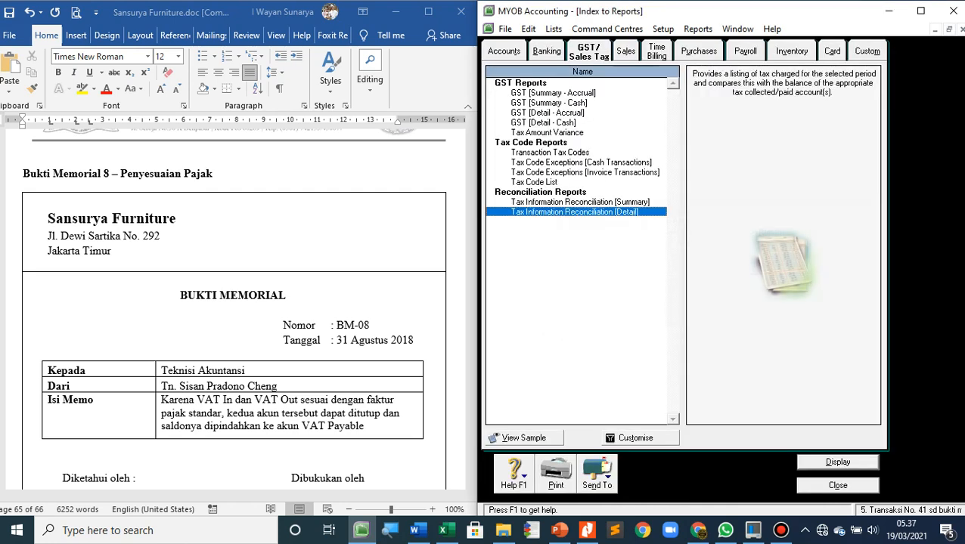
pyautogui.hotkey('alt', 't')
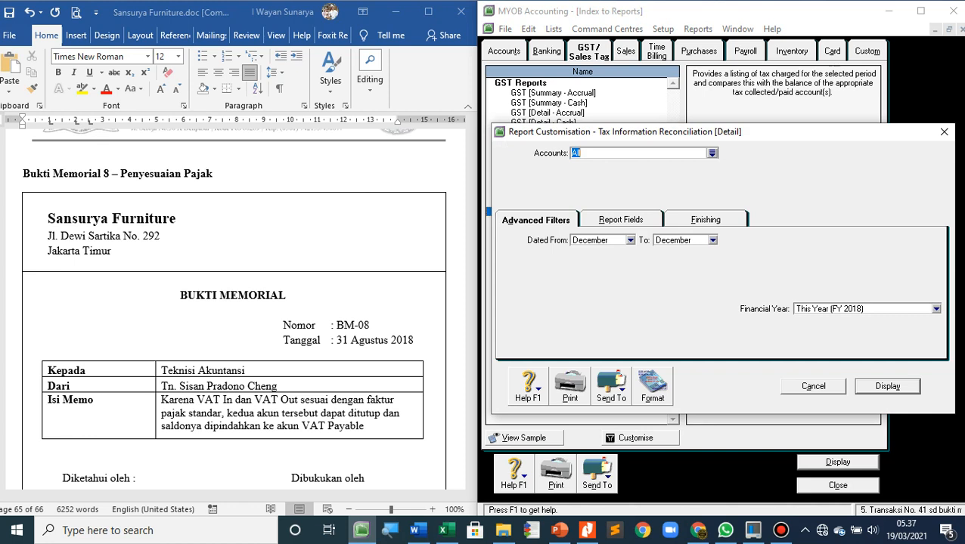
pyautogui.click(630, 240)
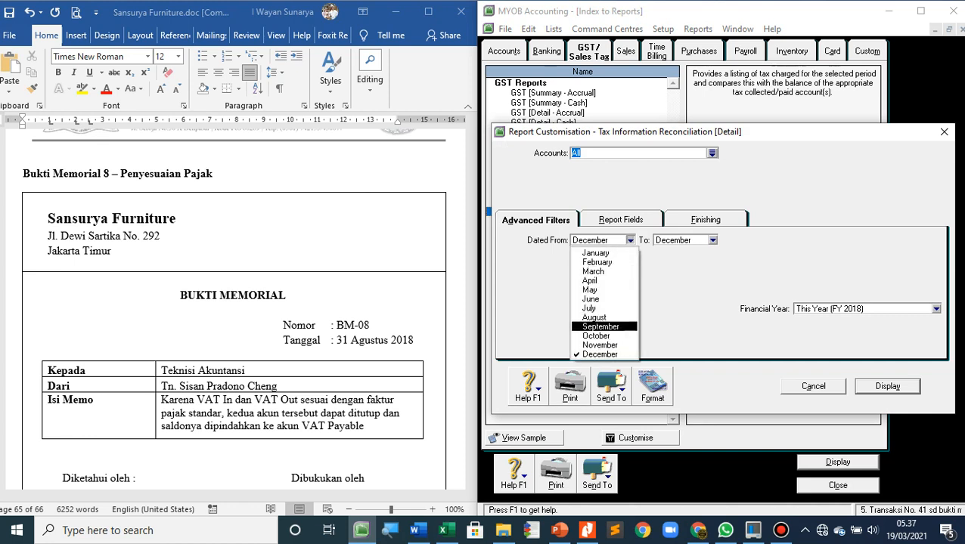
pyautogui.click(594, 317)
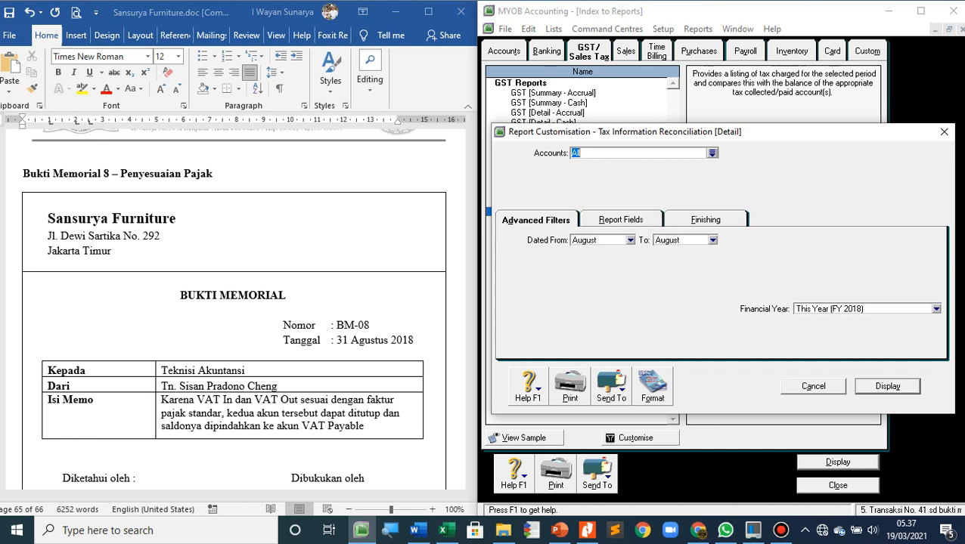
pyautogui.press('Return')
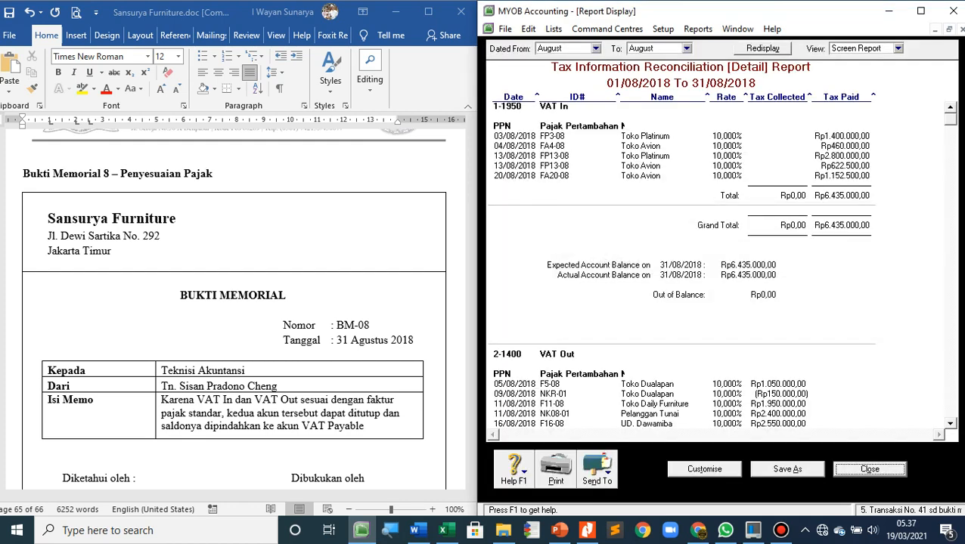
pyautogui.click(898, 49)
pyautogui.click(864, 71)
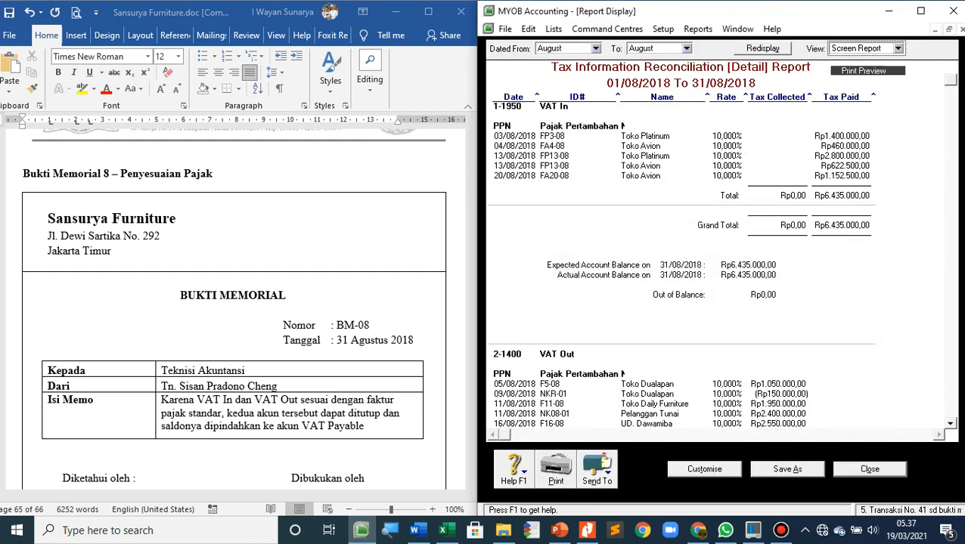
# Examine the VAT In and VAT Out sections of the report for their tax totals and account balances
pyautogui.scroll(-4, 711, 249)
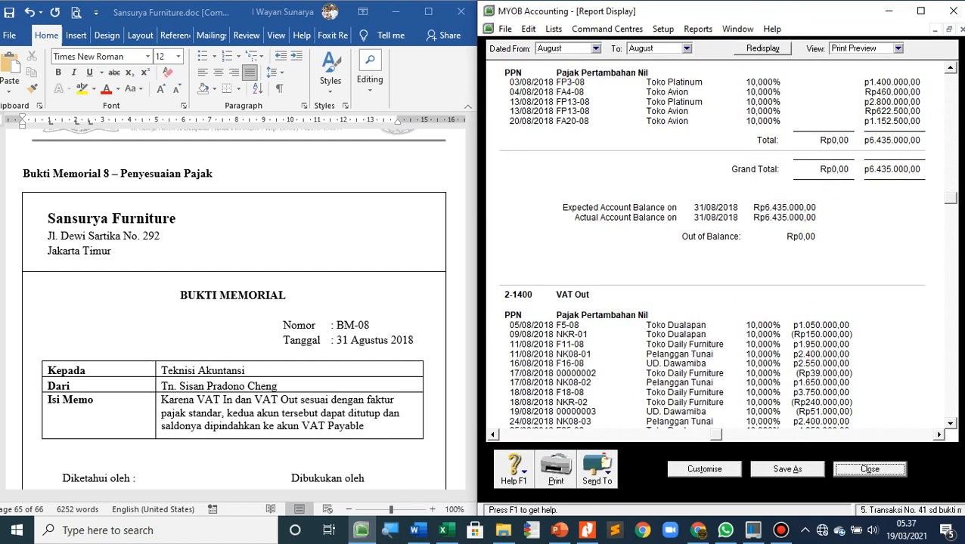
pyautogui.scroll(3, 710, 250)
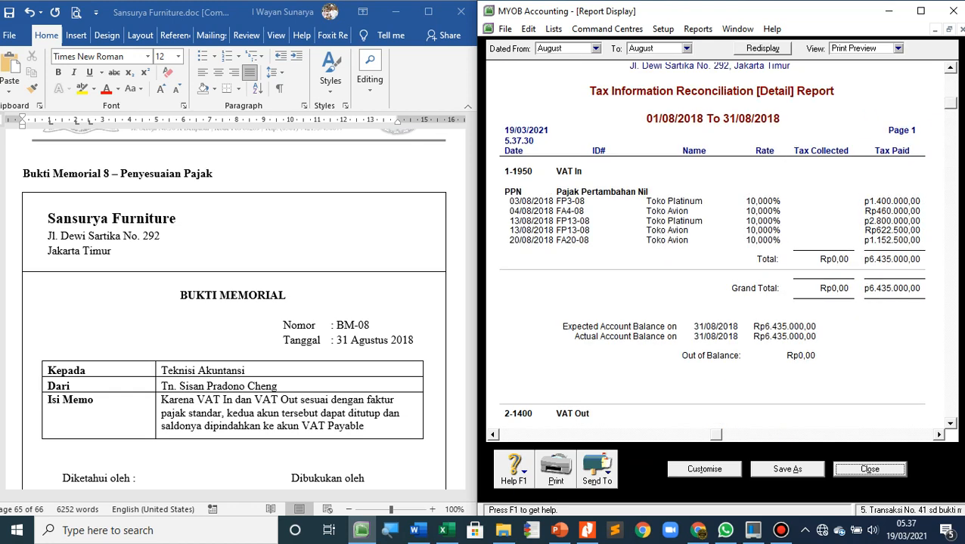
pyautogui.scroll(-5, 711, 250)
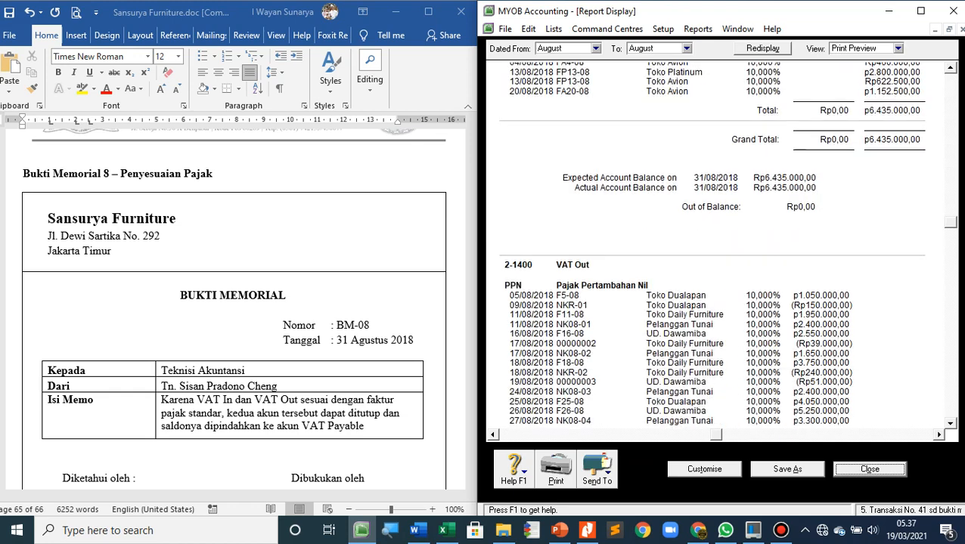
pyautogui.scroll(4, 711, 249)
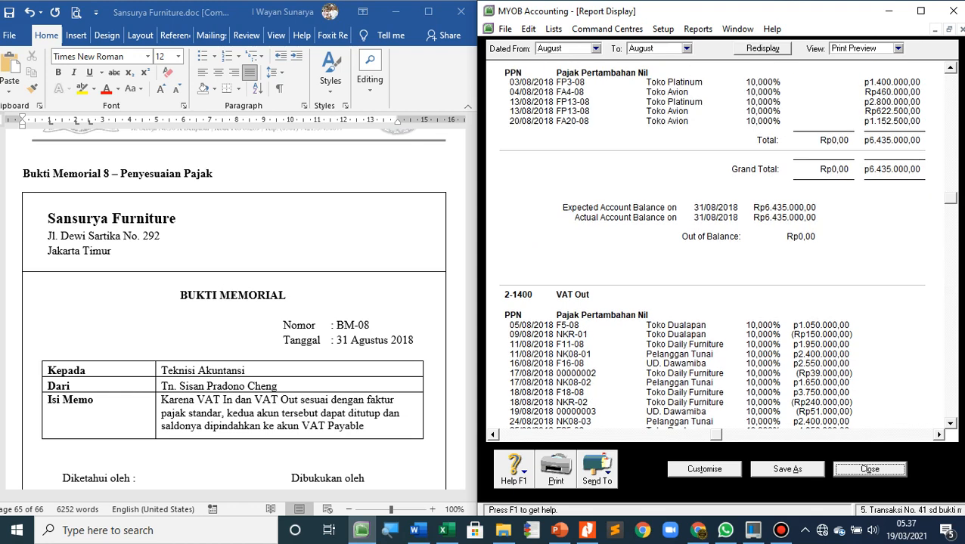
pyautogui.scroll(-3, 711, 249)
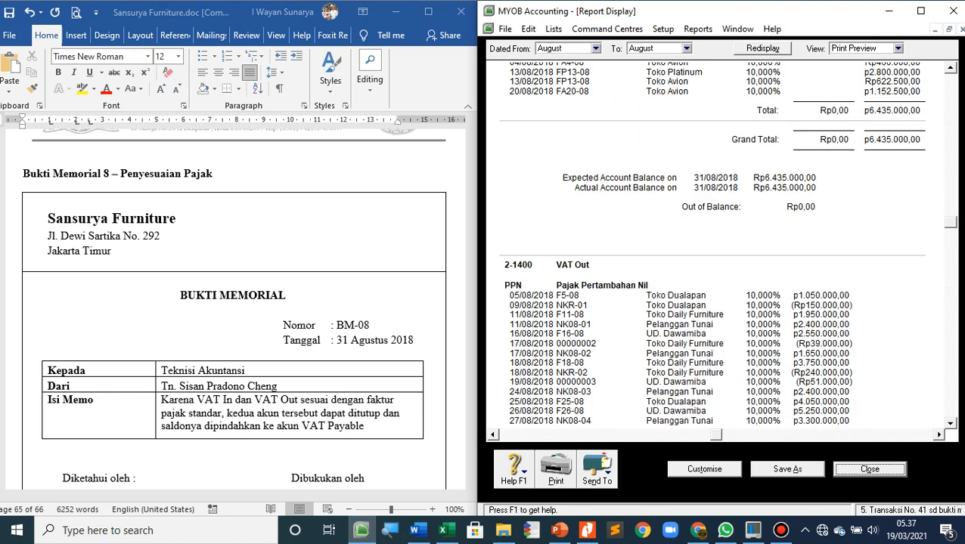
pyautogui.scroll(-2, 711, 250)
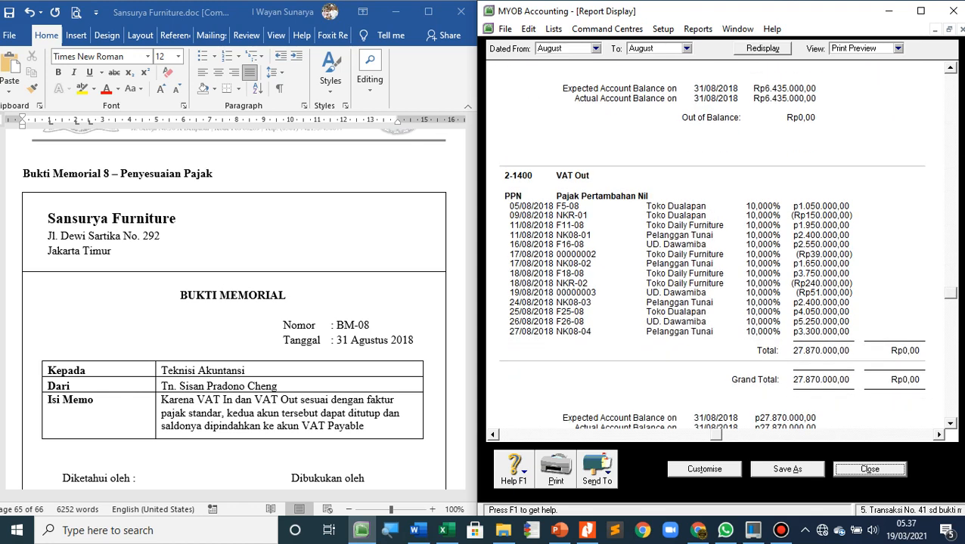
pyautogui.scroll(-2, 711, 250)
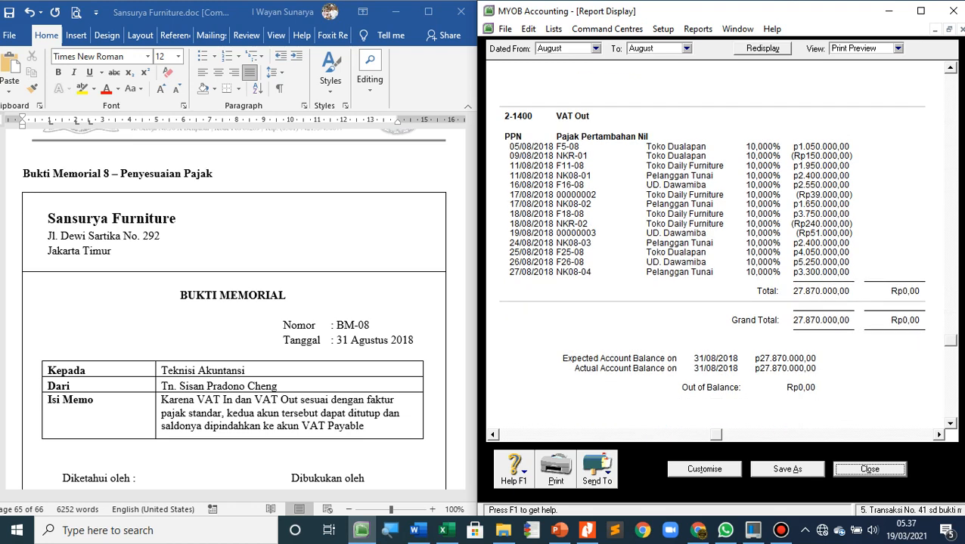
pyautogui.scroll(-2, 711, 239)
pyautogui.scroll(1, 710, 239)
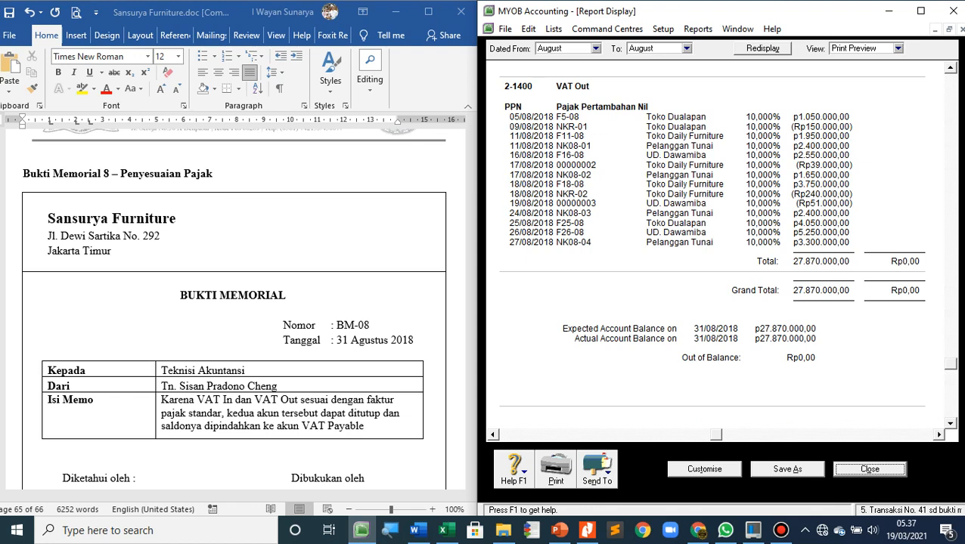
pyautogui.scroll(5, 711, 239)
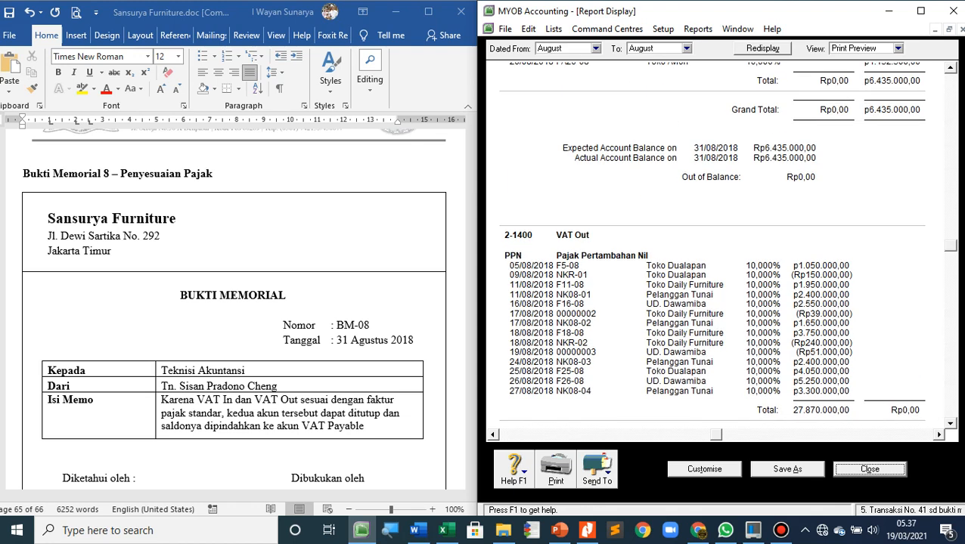
pyautogui.scroll(3, 711, 245)
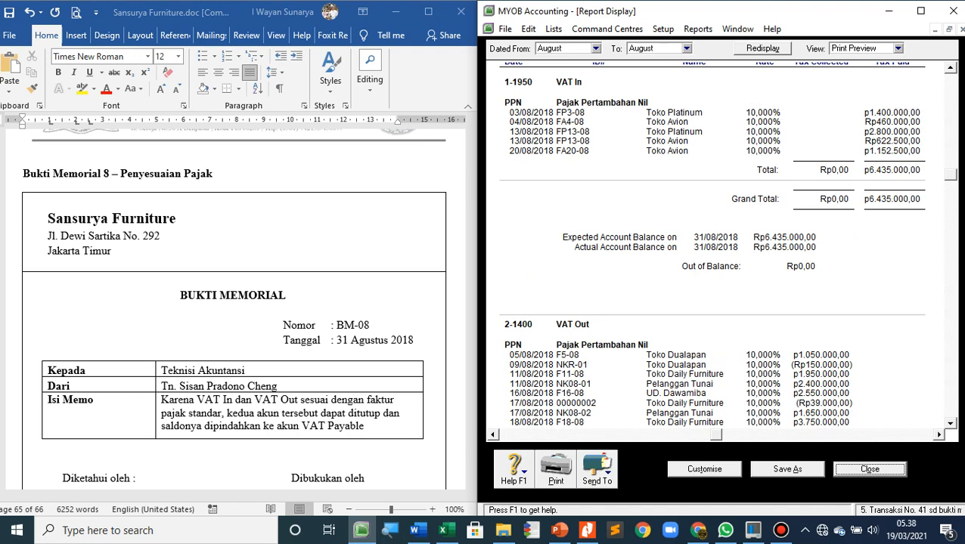
# In Word, add the line "PPN Keluaran = Rp 27.870.000" in font size 24 below the BM-08 memo
pyautogui.scroll(-2, 234, 310)
pyautogui.click(23, 441)
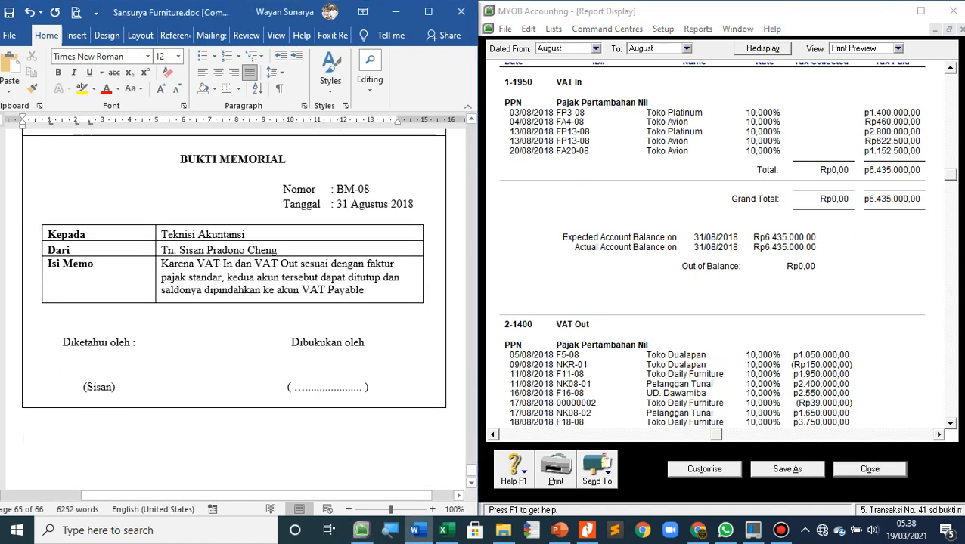
pyautogui.click(179, 57)
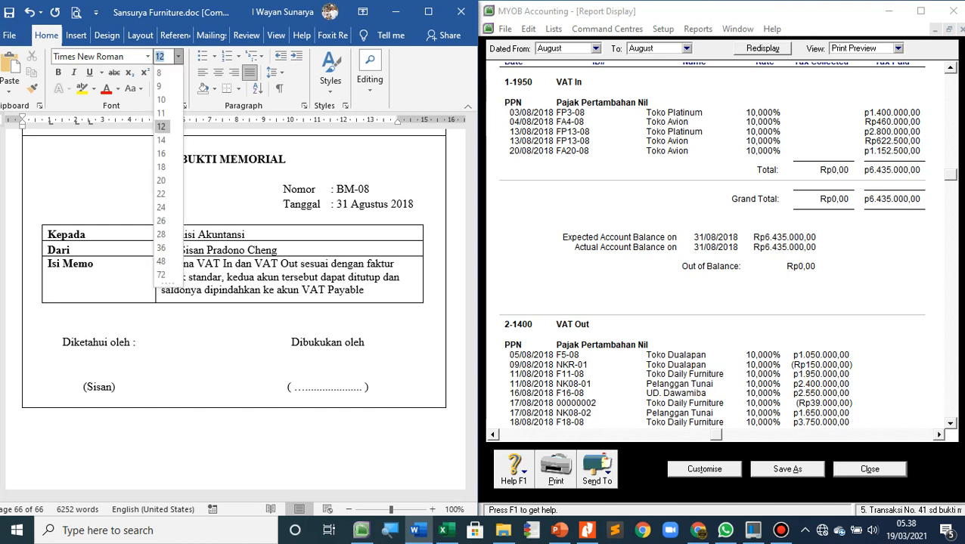
pyautogui.click(161, 207)
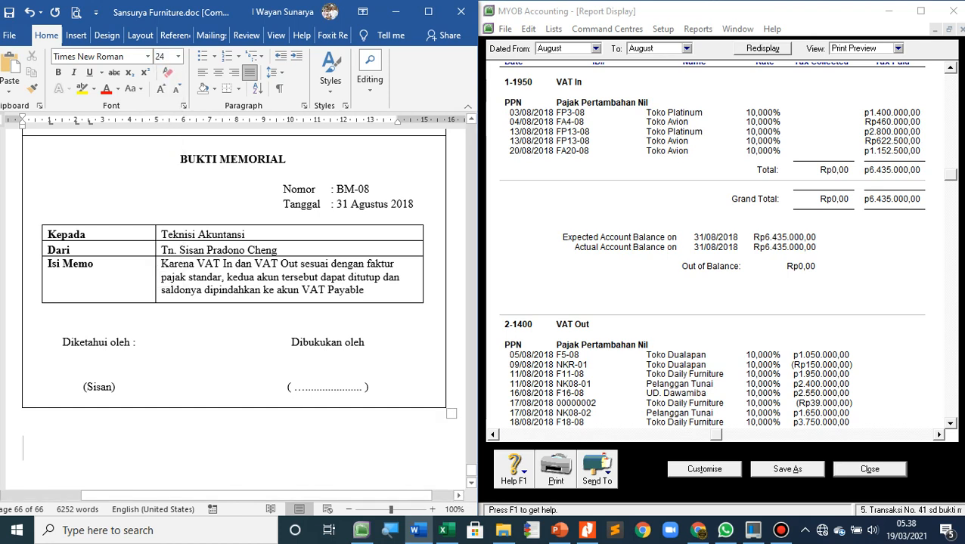
pyautogui.write('PPN')
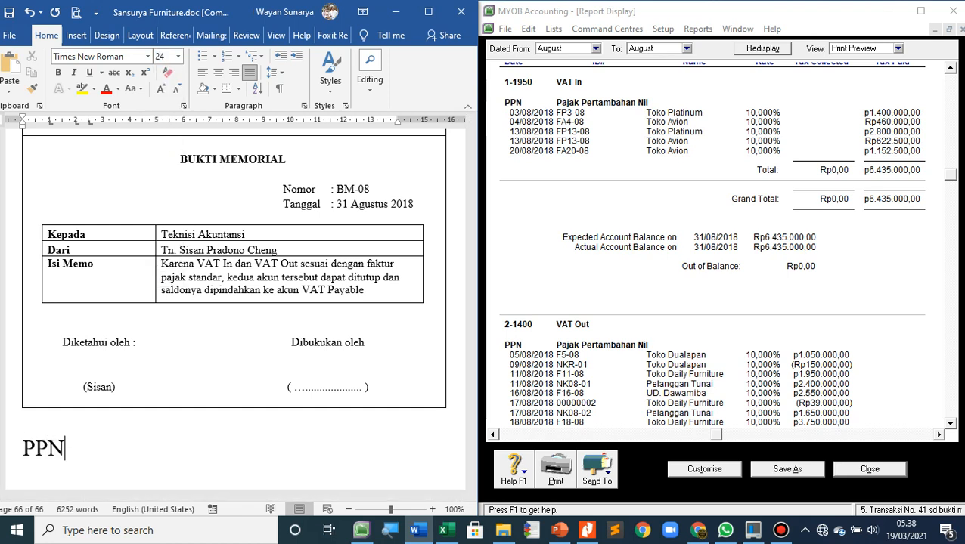
pyautogui.write(' Keluaran')
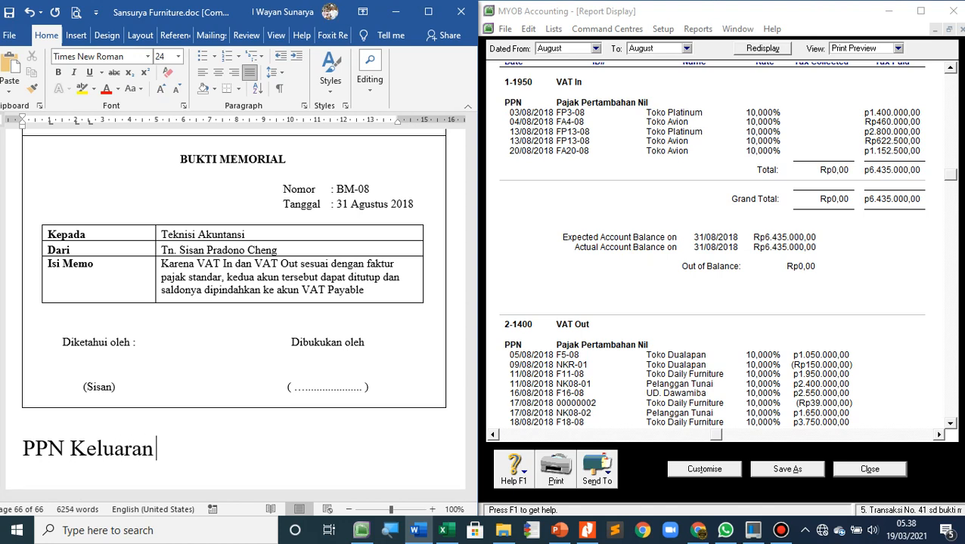
pyautogui.write(' = Rp')
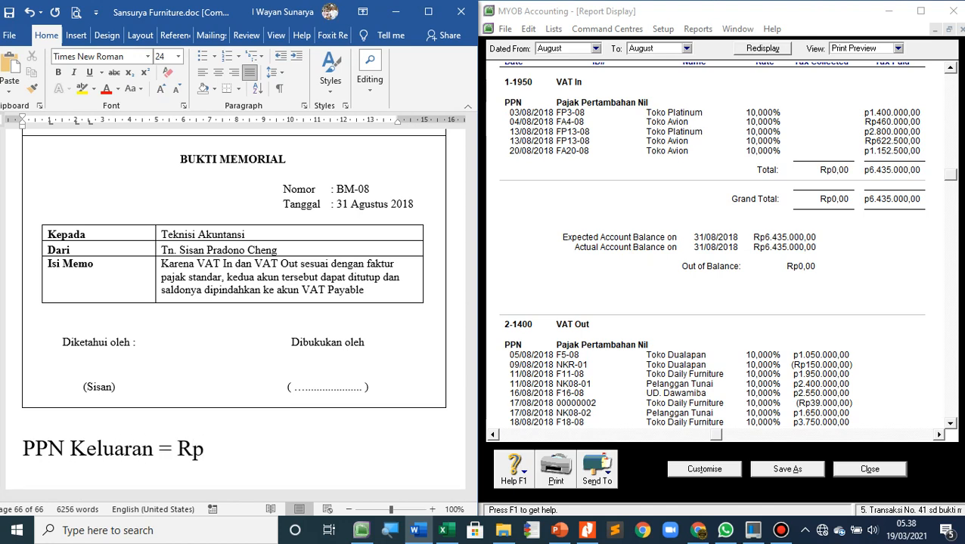
pyautogui.scroll(-5, 711, 242)
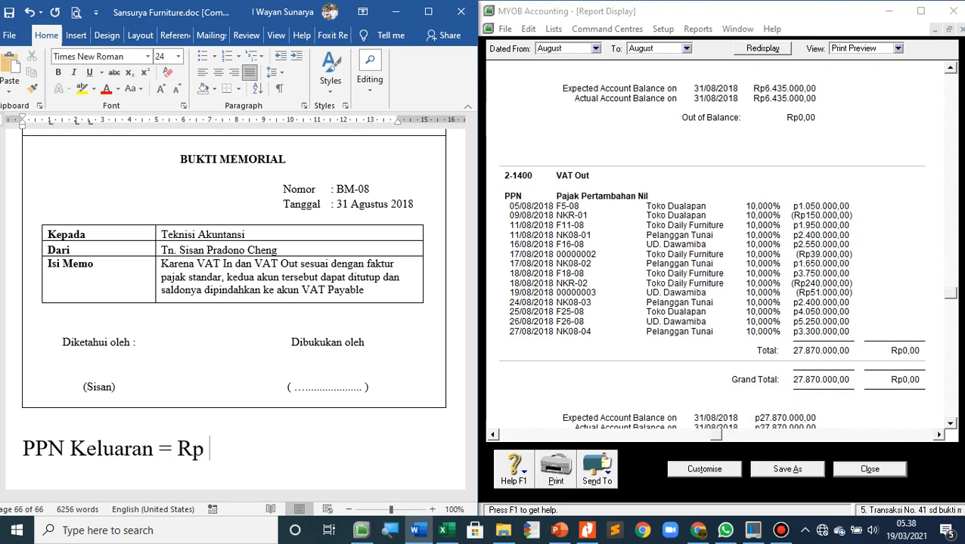
pyautogui.scroll(-1, 742, 247)
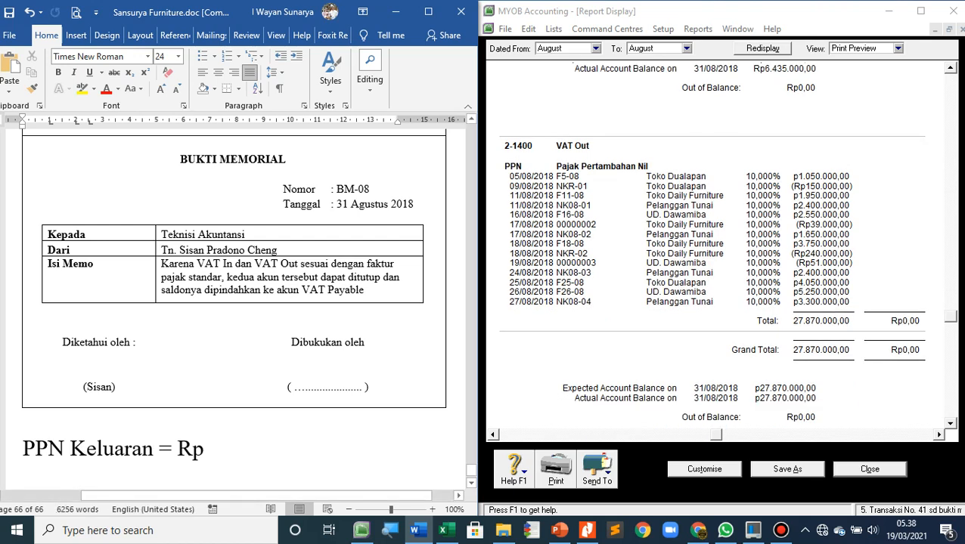
pyautogui.write('27')
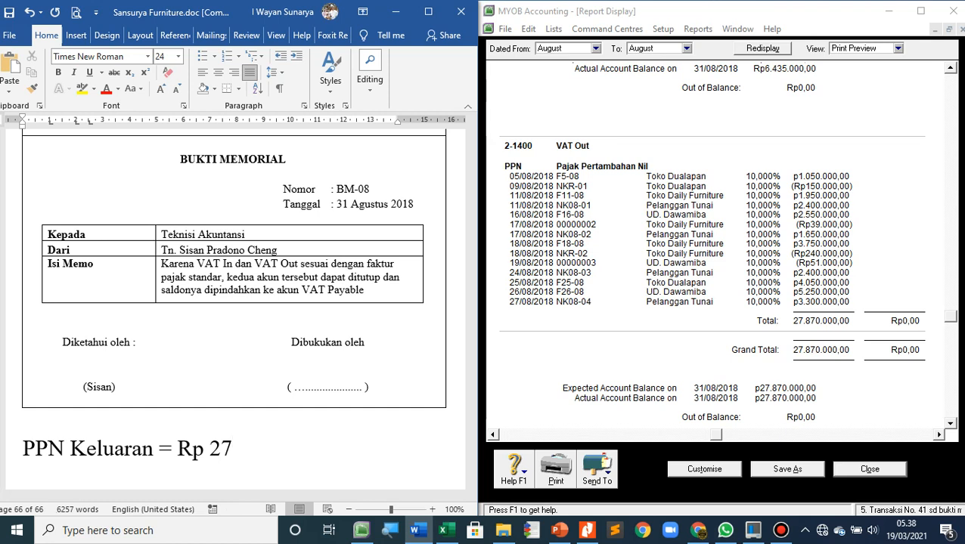
pyautogui.write('.870.000')
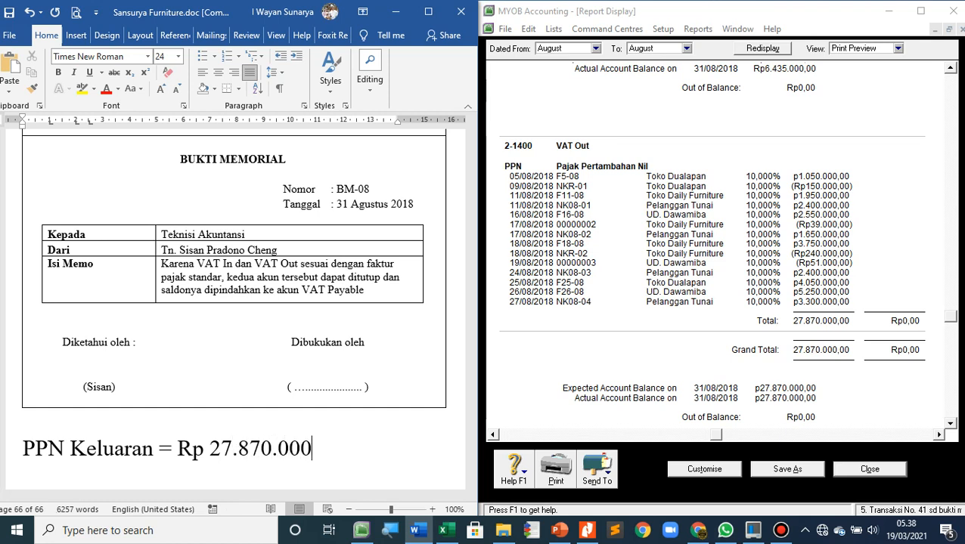
# Start a second line reading "PPN Masukkan =" and pad the PPN Keluaran line with spaces to align the equals signs
pyautogui.press('Return')
pyautogui.write('PPN')
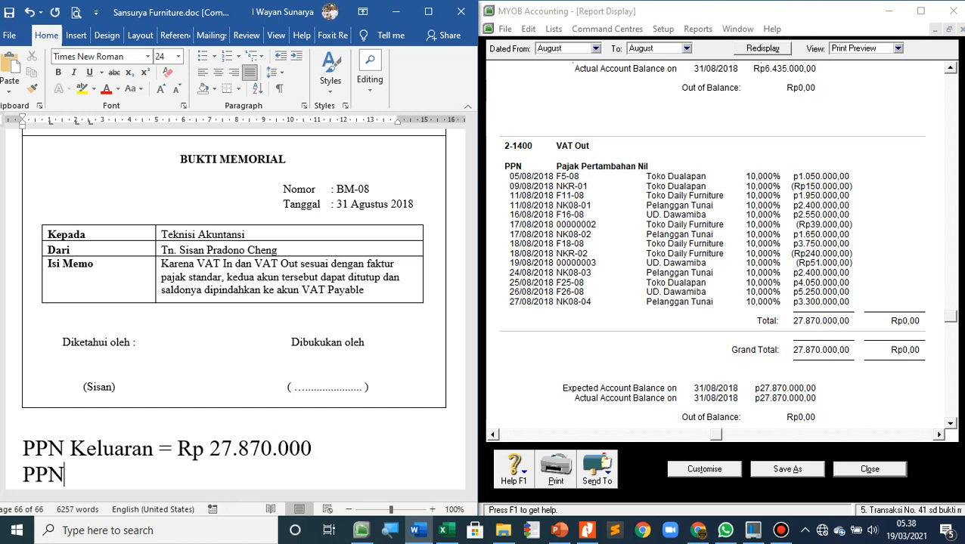
pyautogui.write(' Masukkan ')
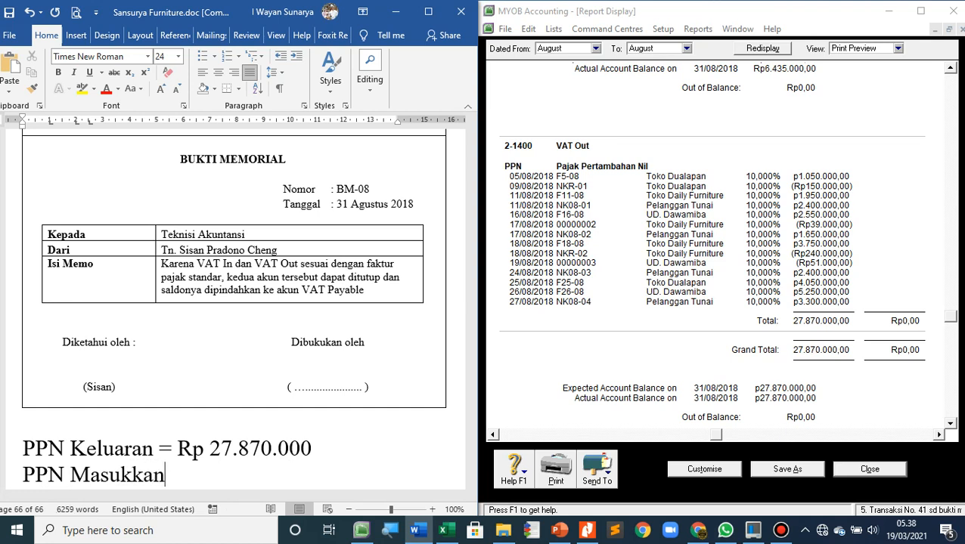
pyautogui.write('=')
pyautogui.press('Up')
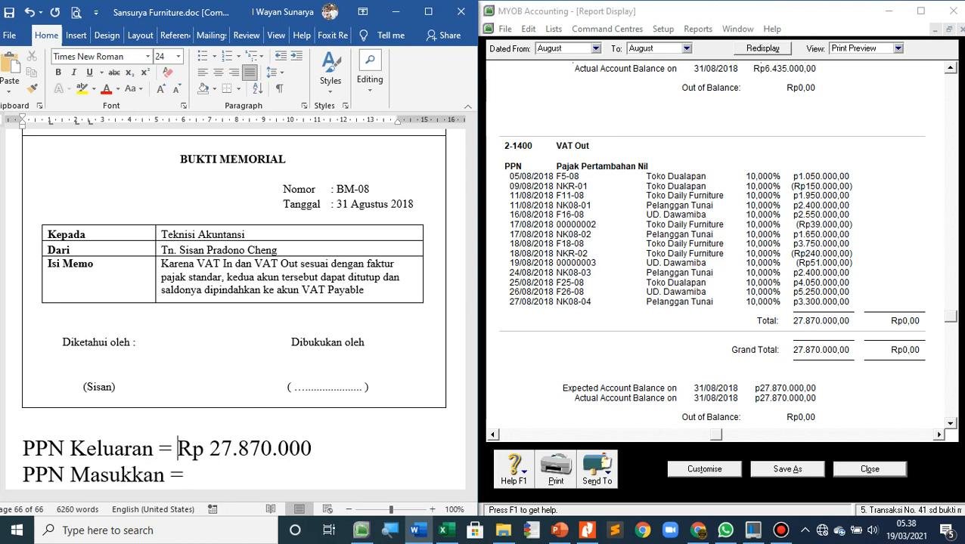
pyautogui.press('Left')
pyautogui.press('Left')
pyautogui.press('Down')
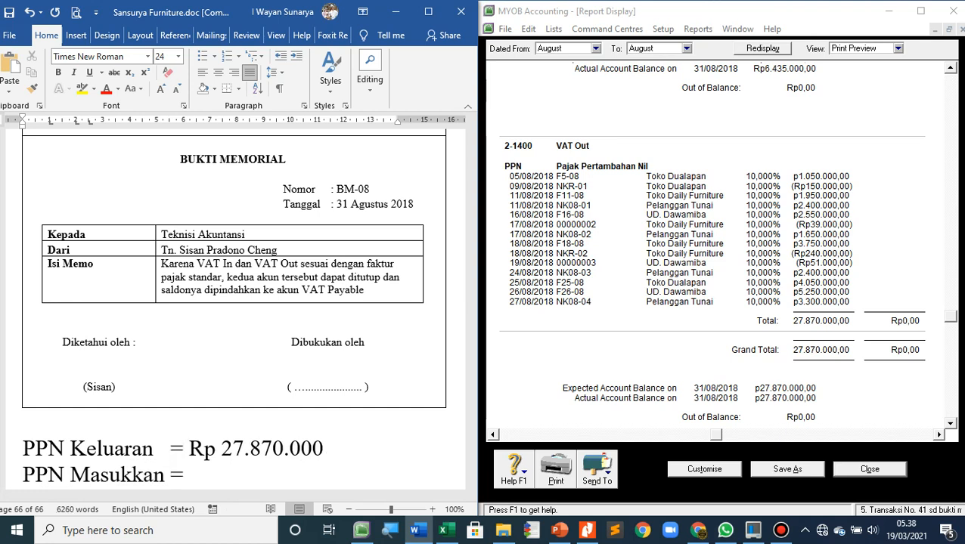
# Complete the PPN Masukkan line with the VAT In amount, Rp 6.435.000, spaced to align with the amount above
pyautogui.press('End')
pyautogui.write('Rp')
pyautogui.scroll(3, 710, 250)
pyautogui.scroll(1, 711, 249)
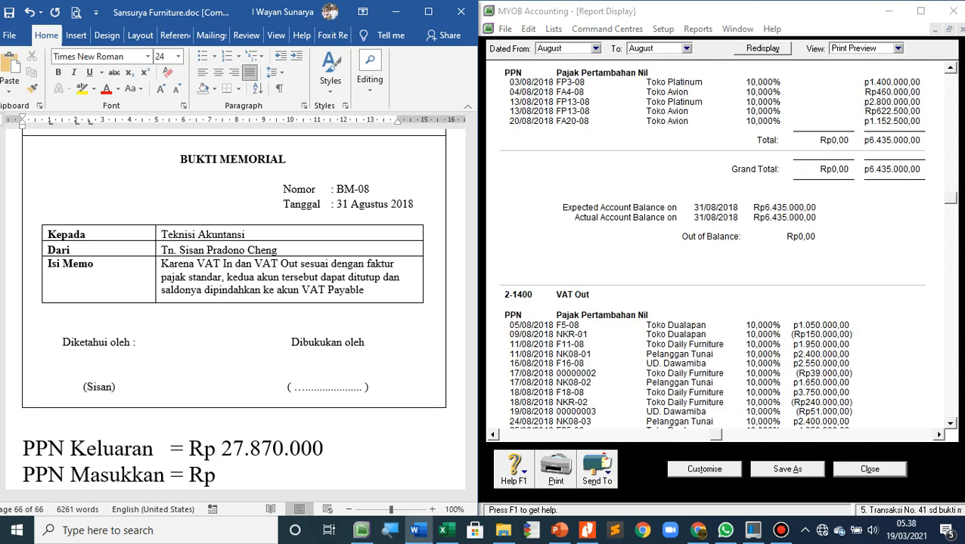
pyautogui.write('6.')
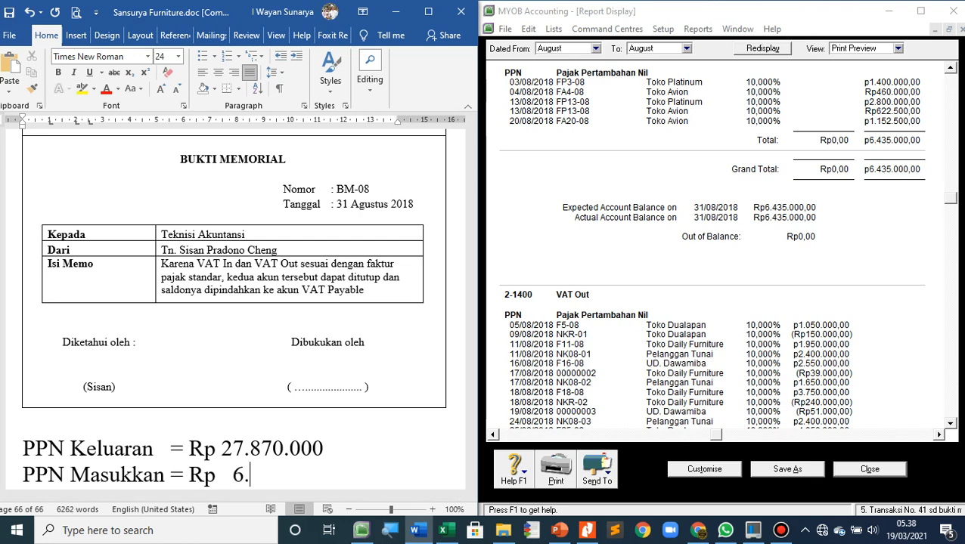
pyautogui.write('435.000')
# Underline the amount "Rp 6.435.000" on the PPN Masukkan line
pyautogui.hotkey('shift', 'Left')
pyautogui.hotkey('shift', 'Left')
pyautogui.hotkey('shift', 'Left')
pyautogui.hotkey('shift', 'Left')
pyautogui.hotkey('shift', 'Left')
pyautogui.hotkey('shift', 'Left')
pyautogui.hotkey('shift', 'Left')
pyautogui.hotkey('shift', 'Left')
pyautogui.hotkey('shift', 'Left')
pyautogui.hotkey('shift', 'Left')
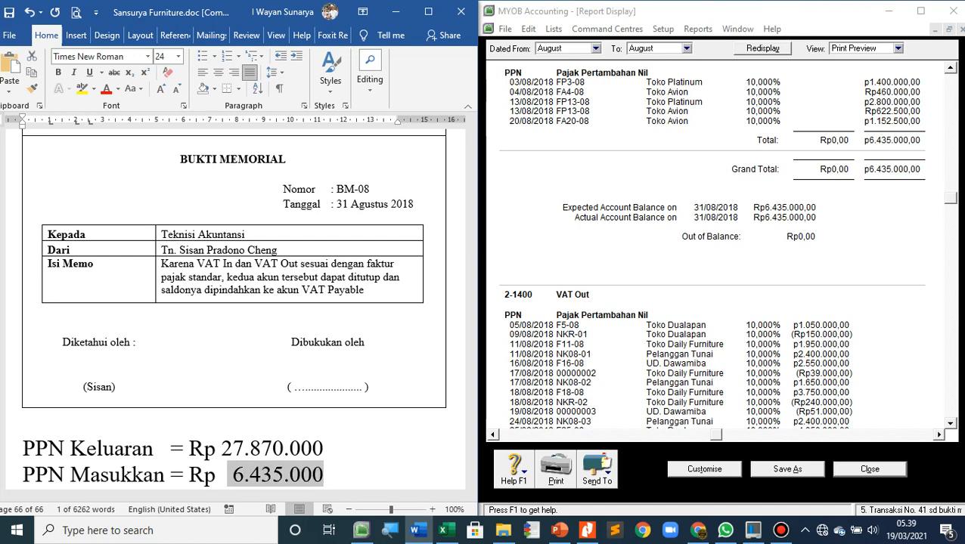
pyautogui.hotkey('shift', 'Left')
pyautogui.hotkey('shift', 'Left')
pyautogui.hotkey('shift', 'Left')
pyautogui.hotkey('shift', 'Left')
pyautogui.hotkey('shift', 'Left')
pyautogui.hotkey('shift', 'Right')
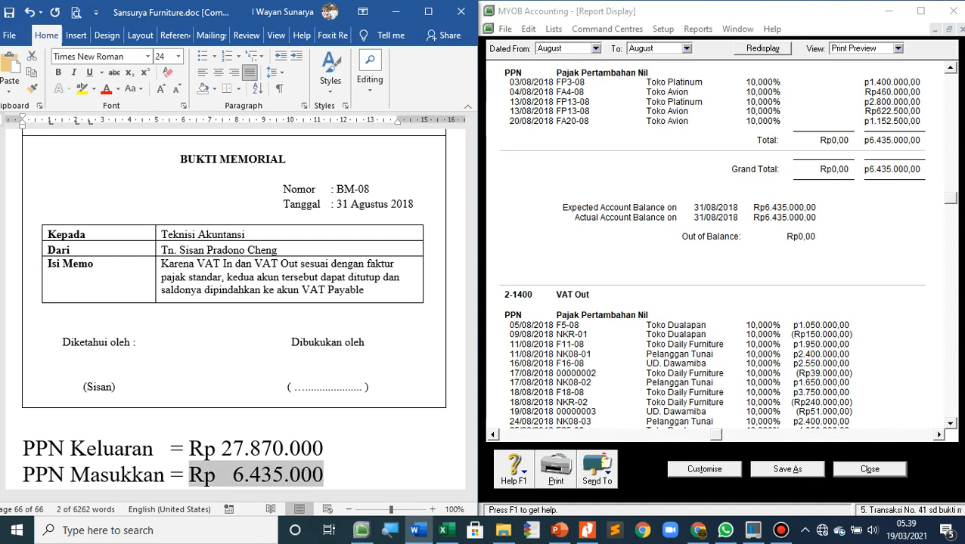
pyautogui.hotkey('ctrl', 'u')
pyautogui.press('Right')
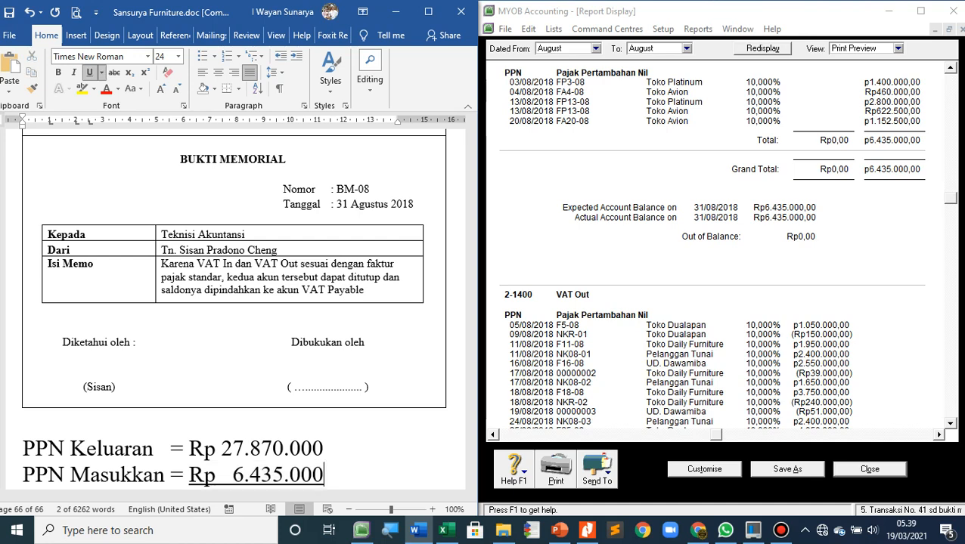
# Add a non-underlined "(-)" after the PPN Masukkan amount and an aligned line "Utang PPN = Rp 21.435.000" below it
pyautogui.hotkey('ctrl', 'u')
pyautogui.write('(-)')
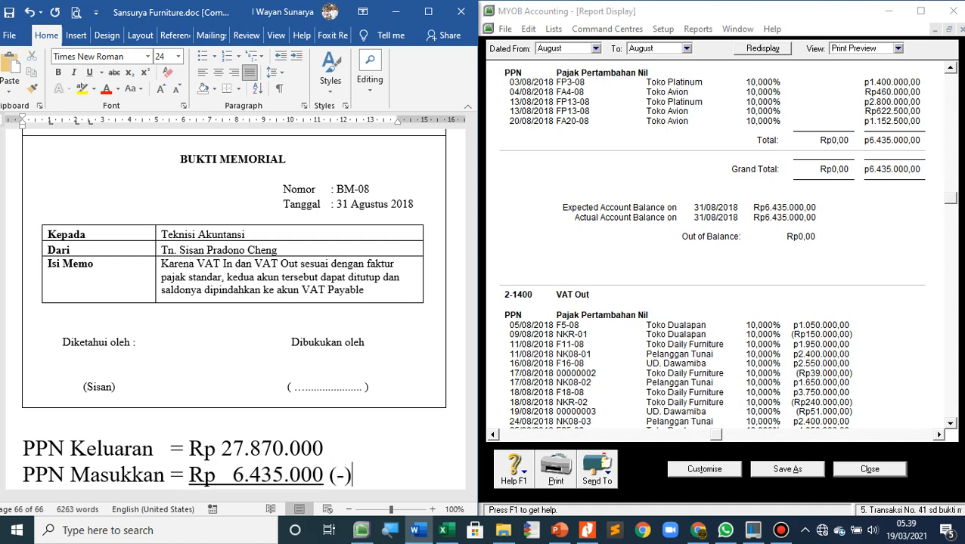
pyautogui.press('Return')
pyautogui.write('U')
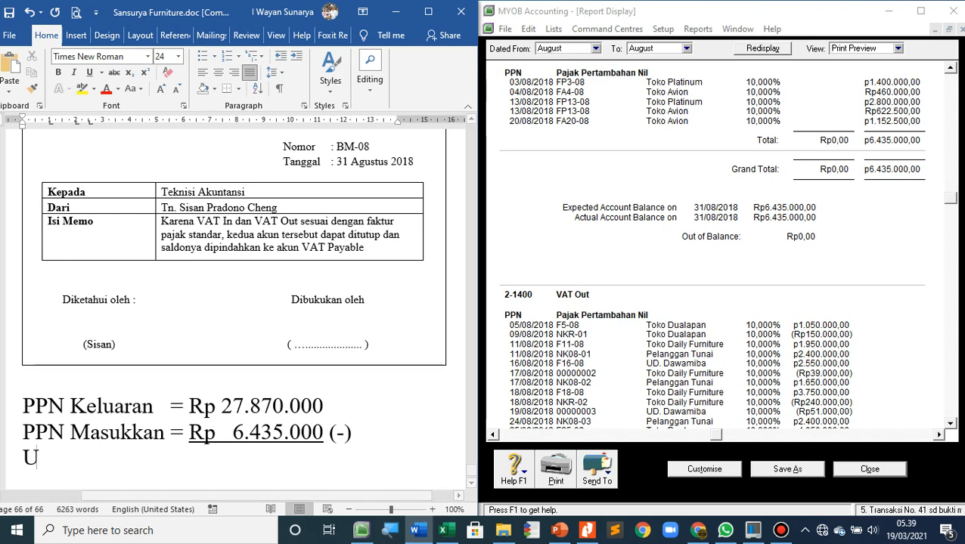
pyautogui.write('tang PPN       ')
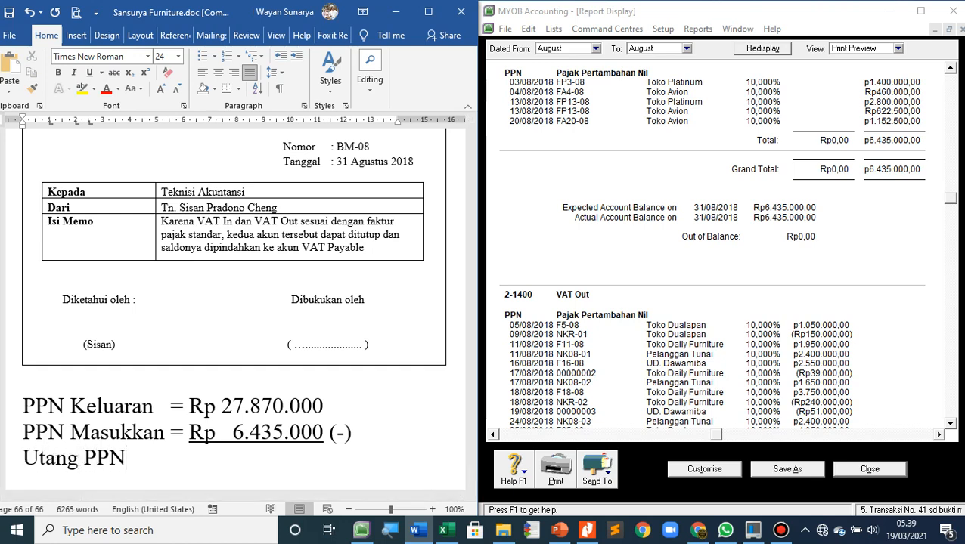
pyautogui.write('   =')
pyautogui.press('BackSpace')
pyautogui.press('BackSpace')
pyautogui.write('rP 21')
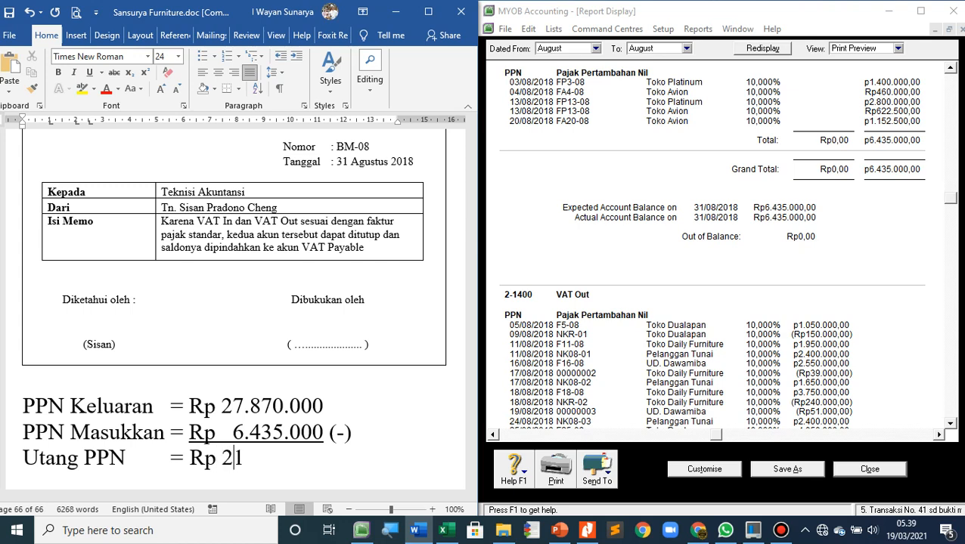
pyautogui.write('.')
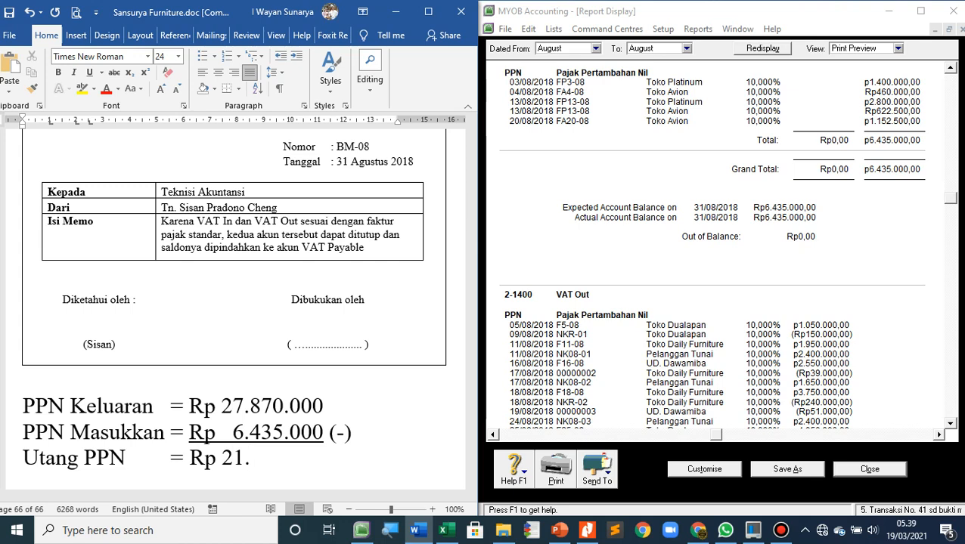
pyautogui.write('435.000')
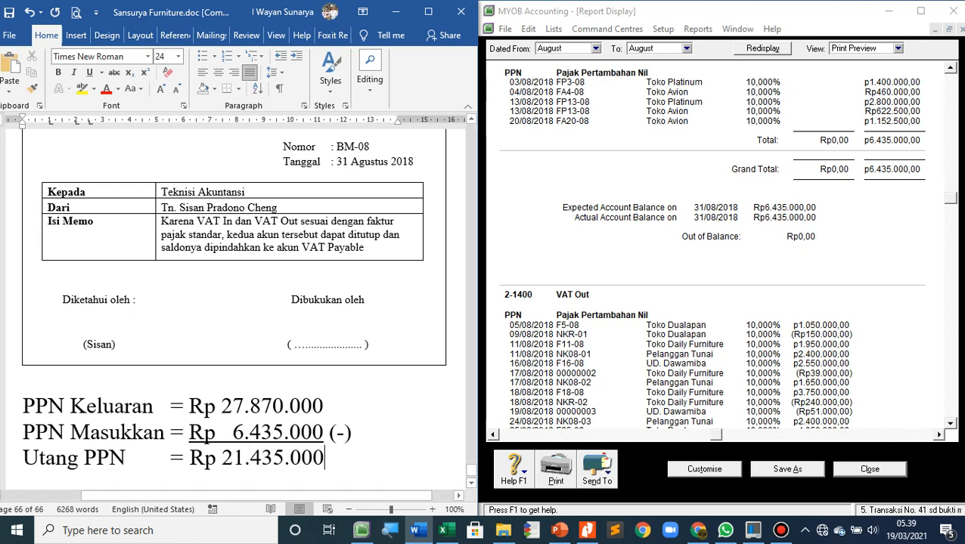
# Switch to MYOB, close the tax report and debit account 2-1400 VAT Out with Rp27.870.000 in the BM-08 journal
pyautogui.click(870, 469)
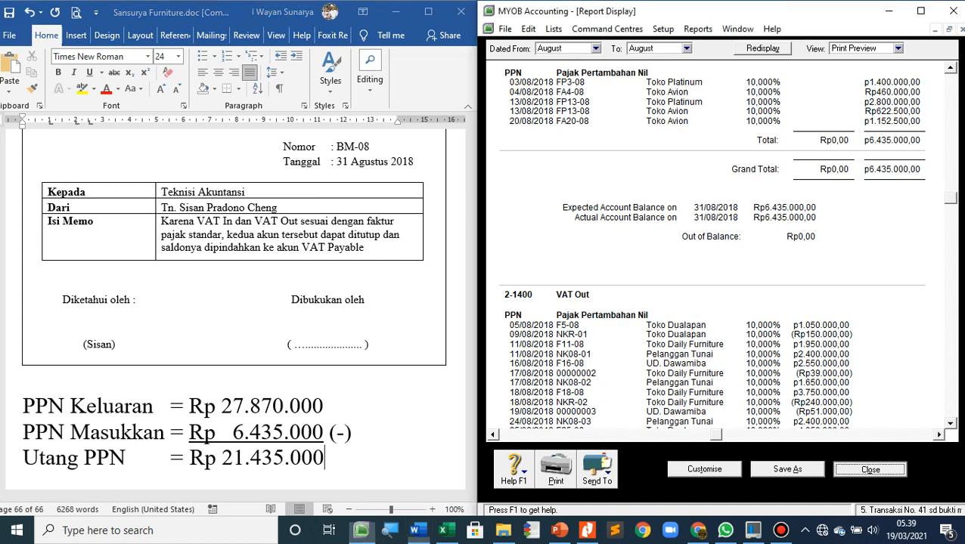
pyautogui.press('Escape')
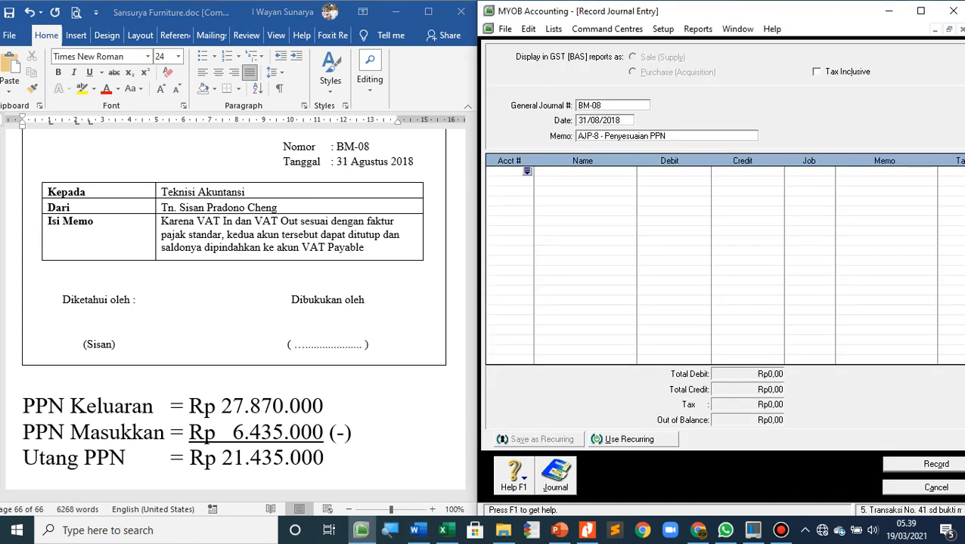
pyautogui.press('Return')
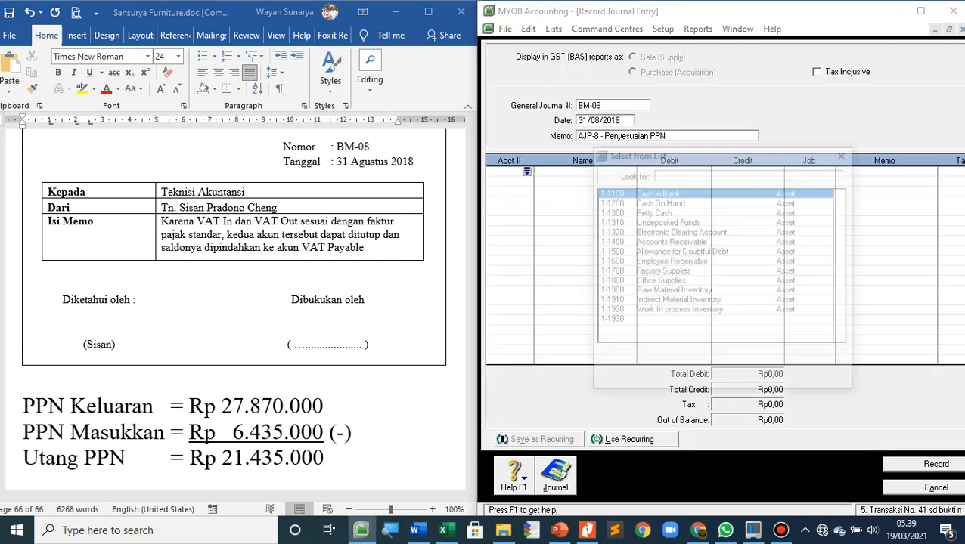
pyautogui.scroll(-4, 718, 265)
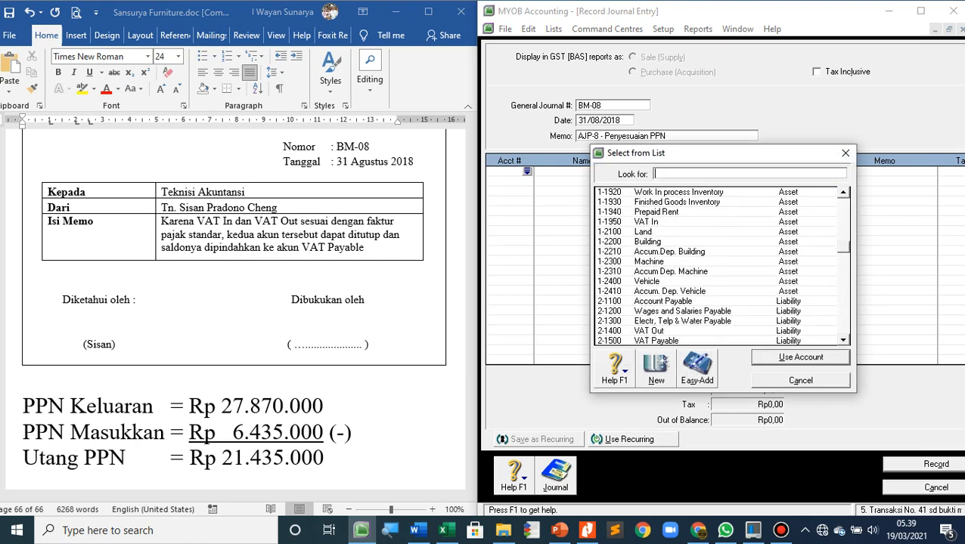
pyautogui.scroll(-1, 721, 266)
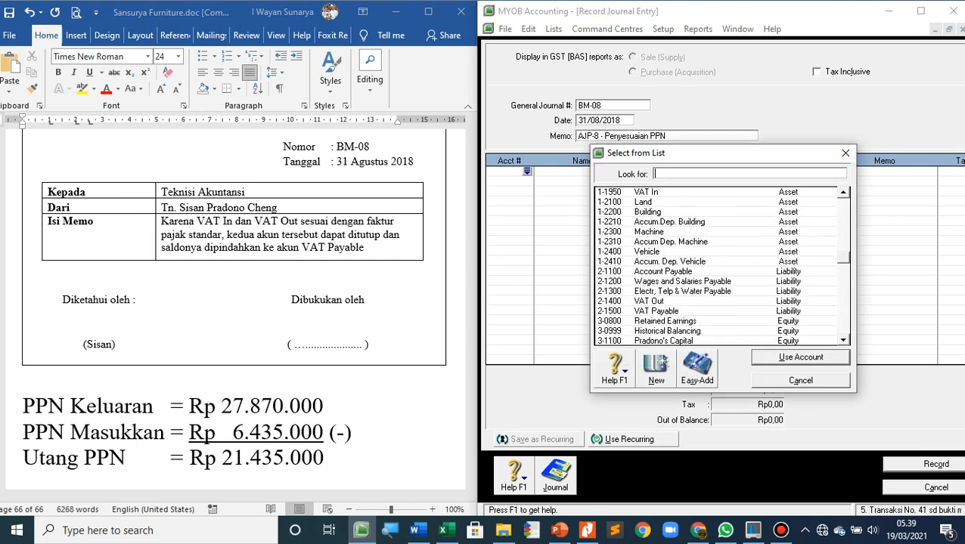
pyautogui.doubleClick(648, 301)
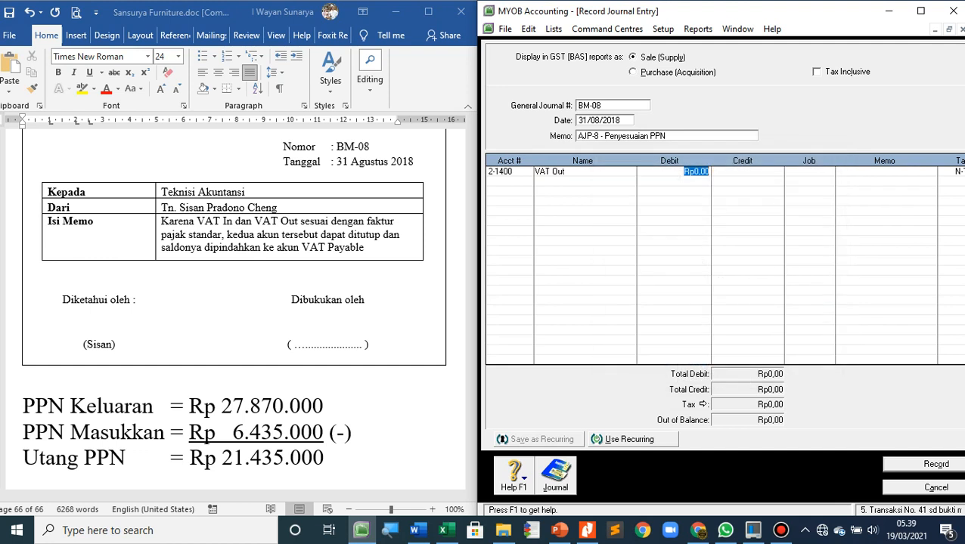
pyautogui.write('27.870.000')
pyautogui.press('Tab')
pyautogui.press('Tab')
pyautogui.press('Tab')
pyautogui.press('Tab')
pyautogui.press('Tab')
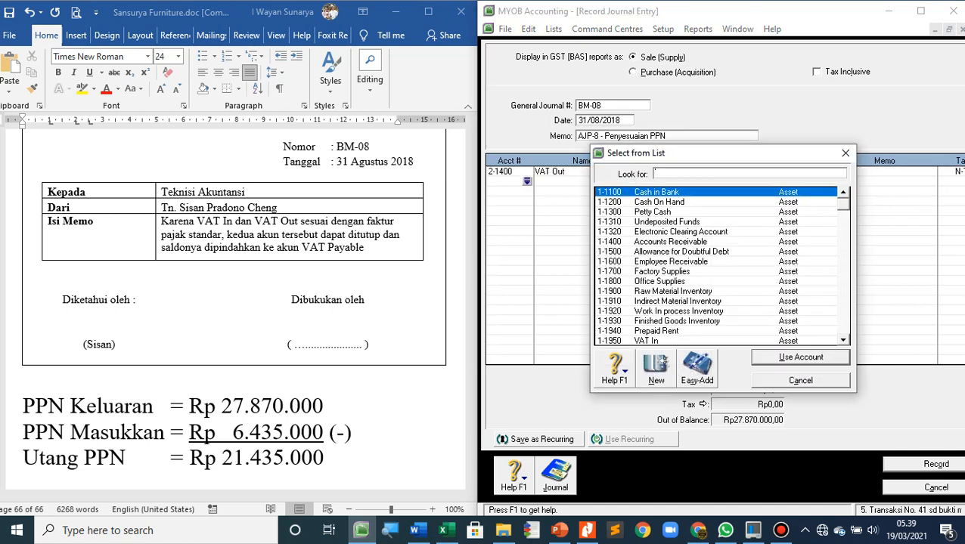
# Add account 1-1950 VAT In on the second journal line with a credit of Rp6.435.000
pyautogui.write('1-1950')
pyautogui.press('Return')
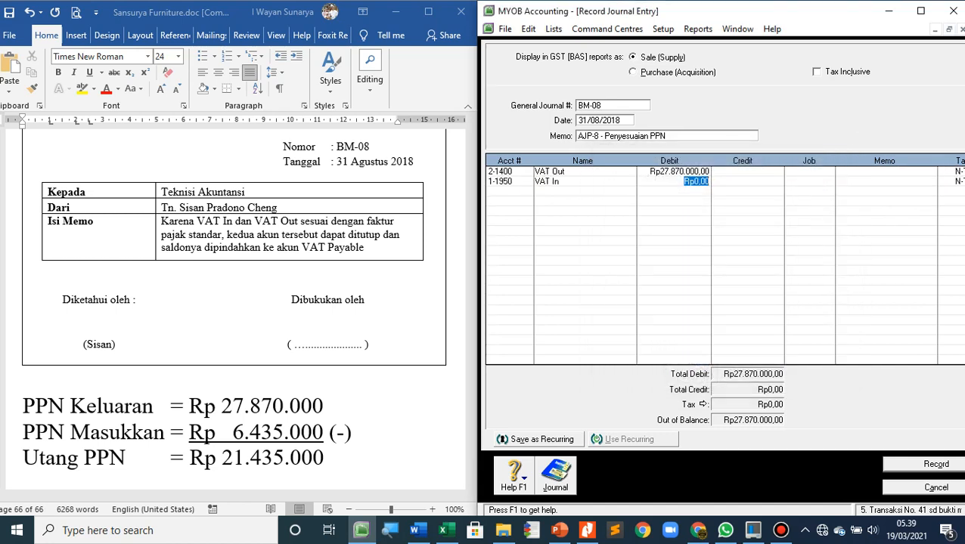
pyautogui.press('Tab')
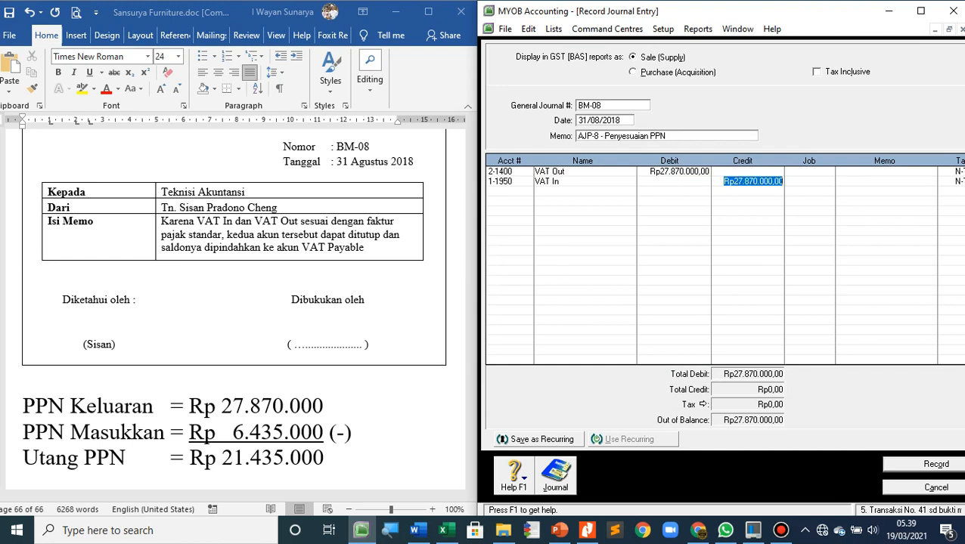
pyautogui.write('6435000')
pyautogui.press('Tab')
pyautogui.press('Tab')
pyautogui.press('Tab')
pyautogui.press('Tab')
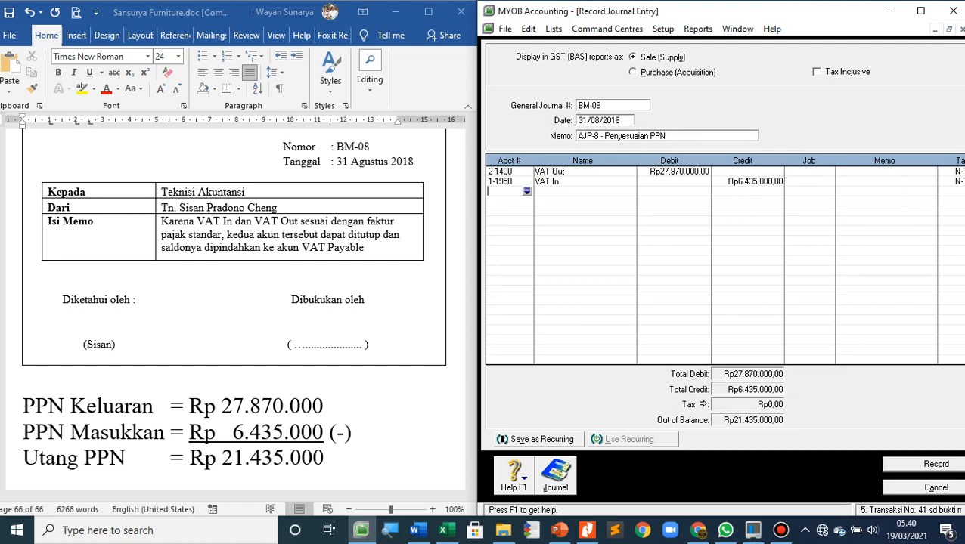
# Add account 2-1500 VAT Payable on the third journal line with a credit of Rp21.435.000
pyautogui.press('Tab')
pyautogui.scroll(-2, 717, 266)
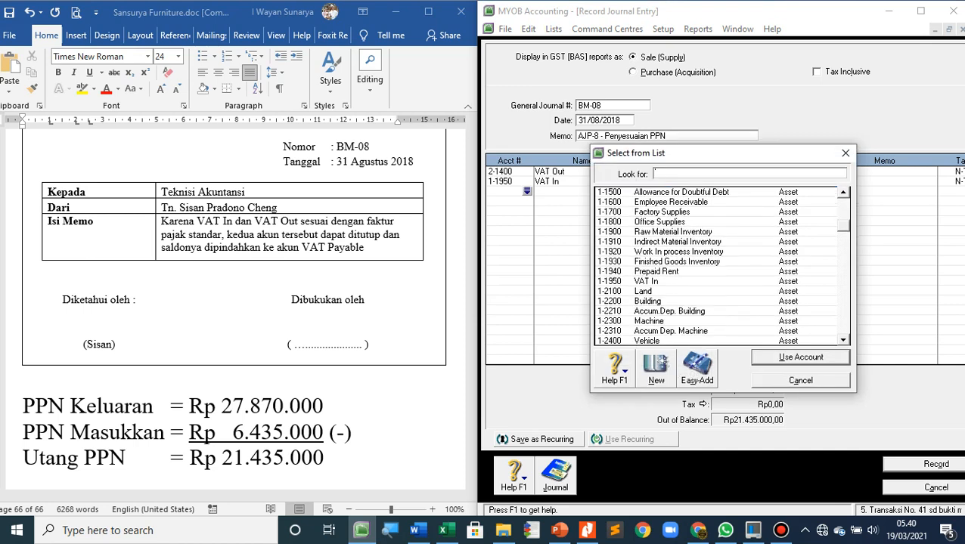
pyautogui.scroll(-4, 717, 266)
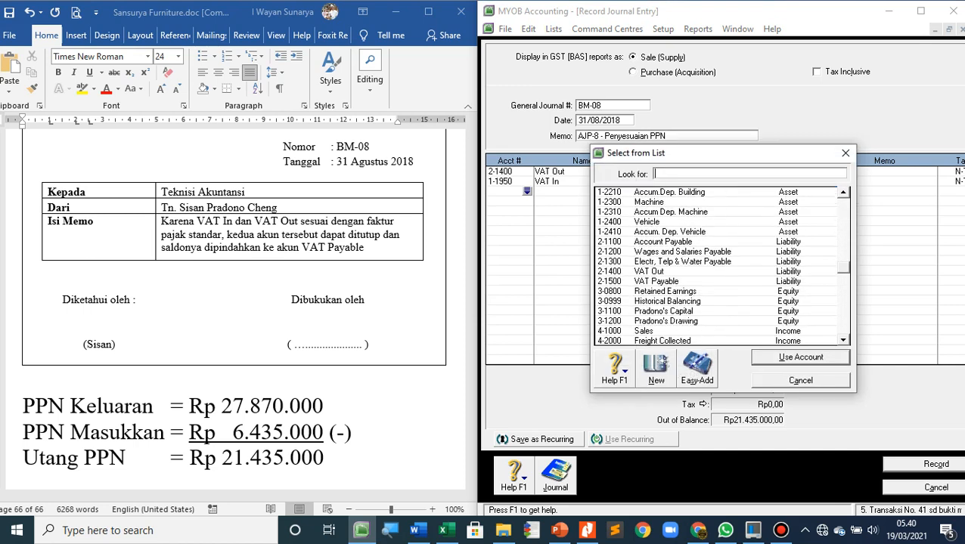
pyautogui.doubleClick(656, 282)
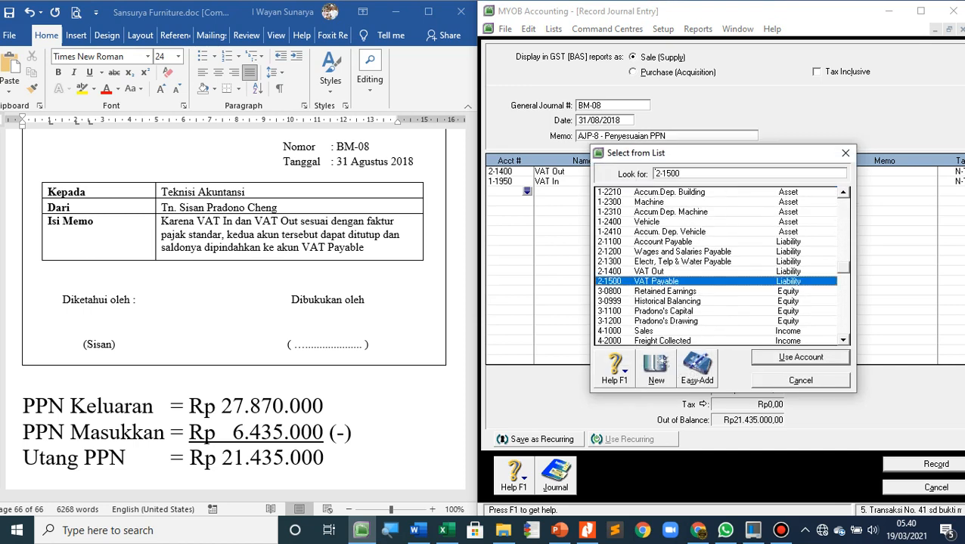
pyautogui.press('Tab')
# Record the BM-08 journal and leave journal entry for the Accounts command centre
pyautogui.press('Tab')
pyautogui.press('Tab')
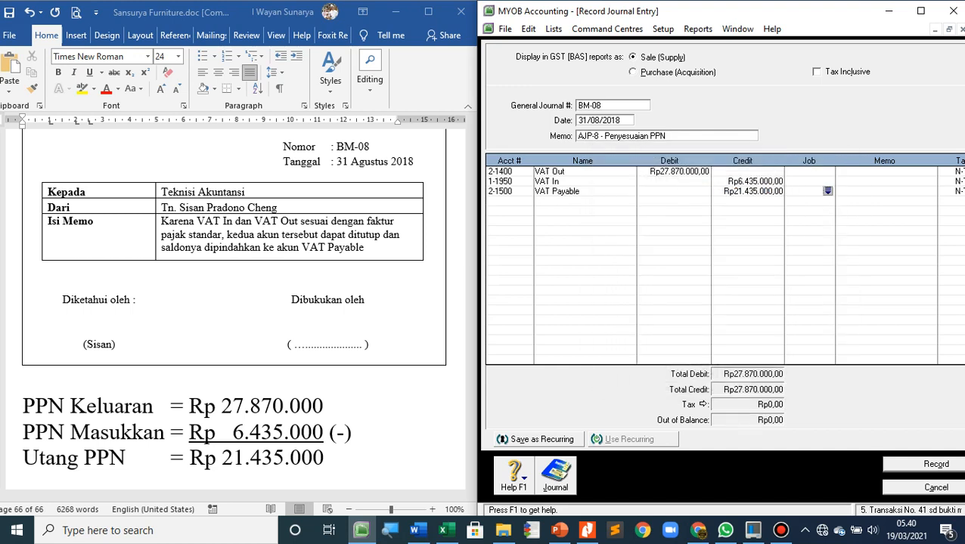
pyautogui.press('Tab')
pyautogui.press('Return')
pyautogui.press('Return')
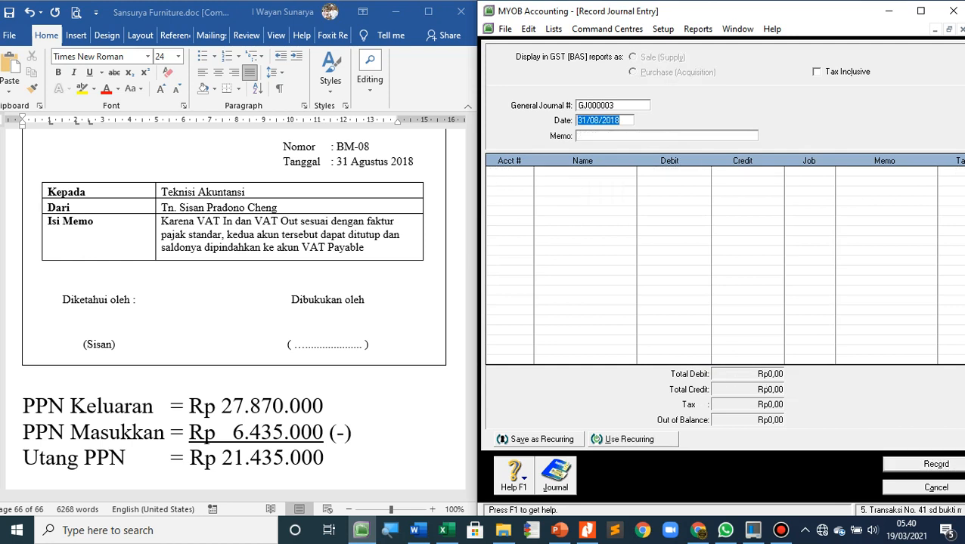
pyautogui.press('Escape')
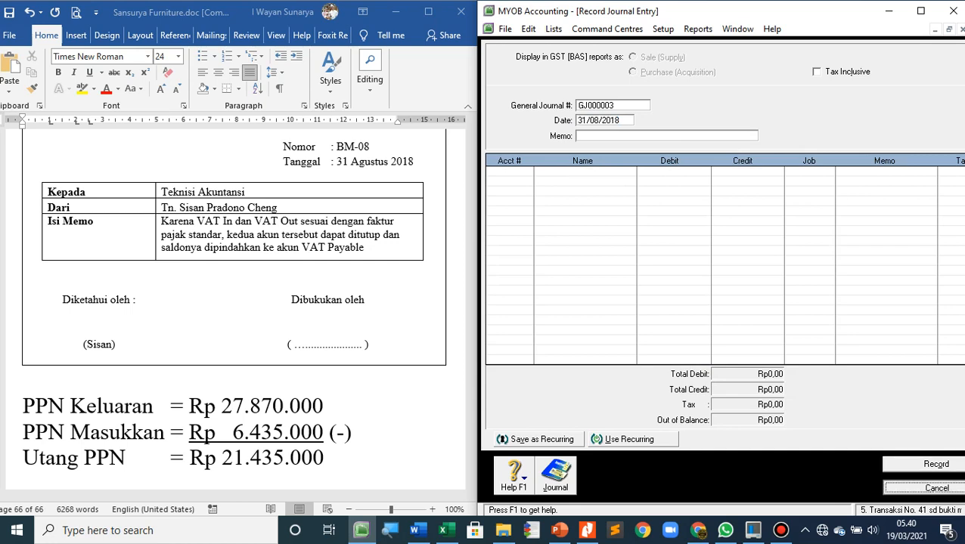
pyautogui.press('Escape')
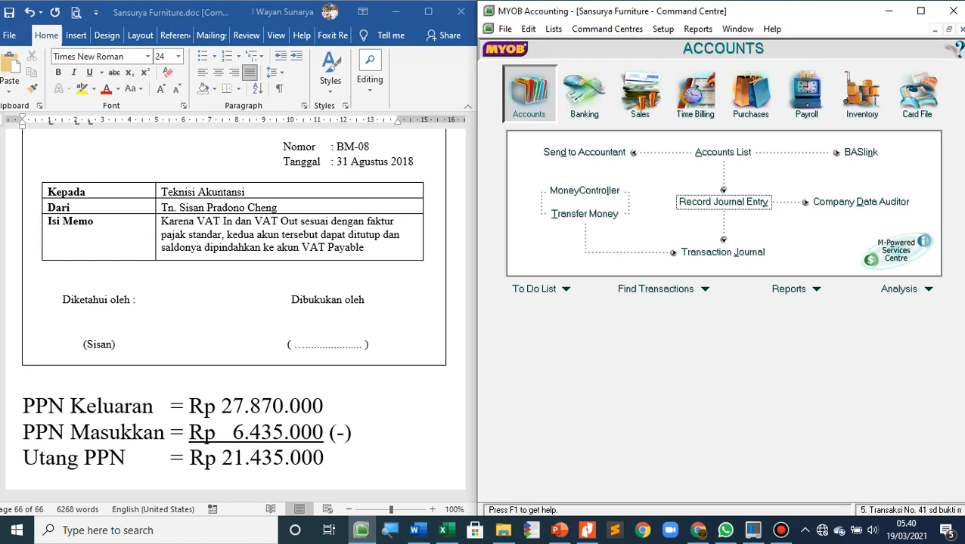
# Display the Profit & Loss [Accrual] report with its start month set to August
pyautogui.click(788, 289)
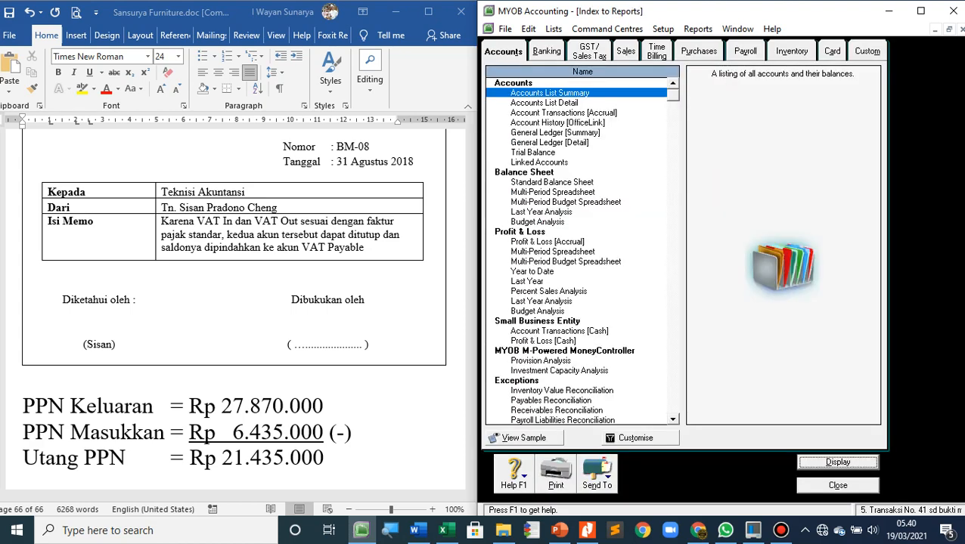
pyautogui.scroll(-1, 576, 249)
pyautogui.scroll(1, 577, 250)
pyautogui.click(548, 242)
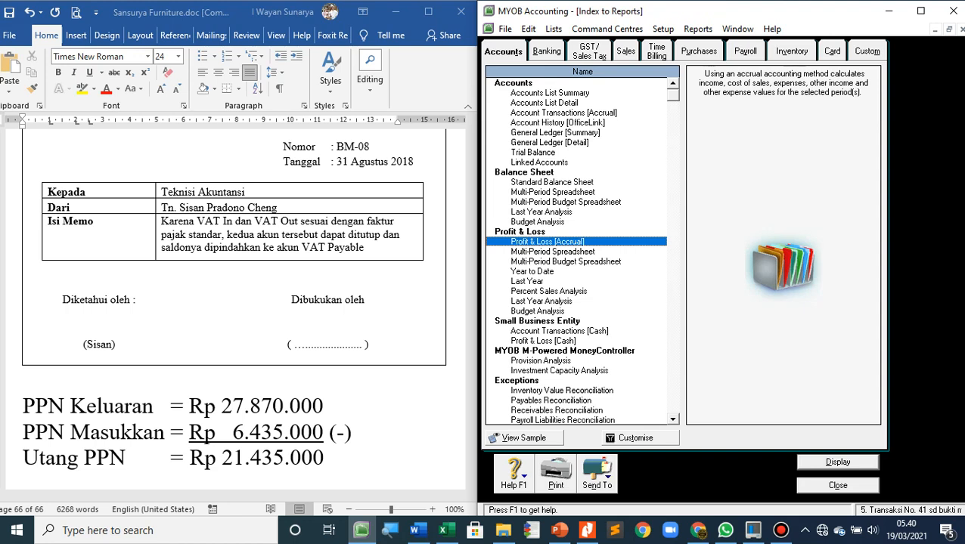
pyautogui.click(640, 438)
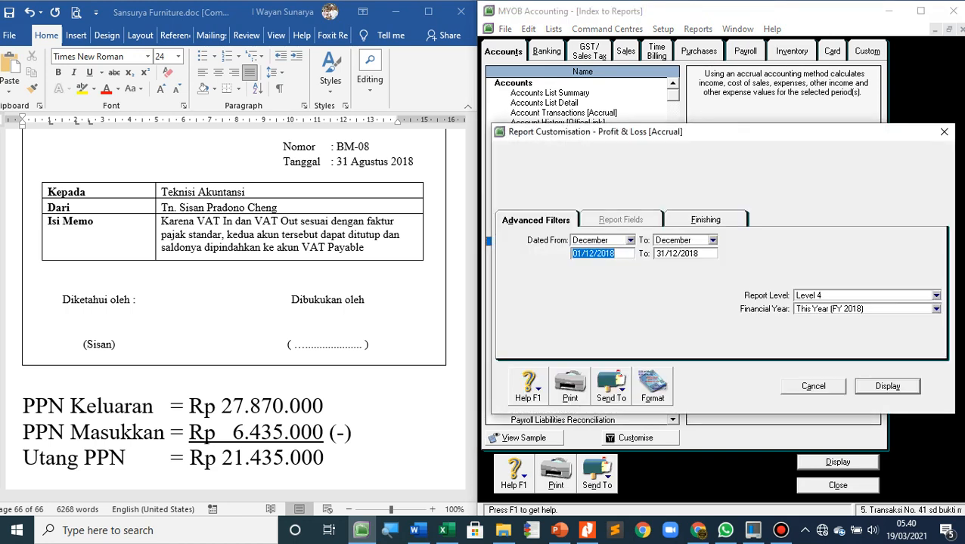
pyautogui.click(630, 240)
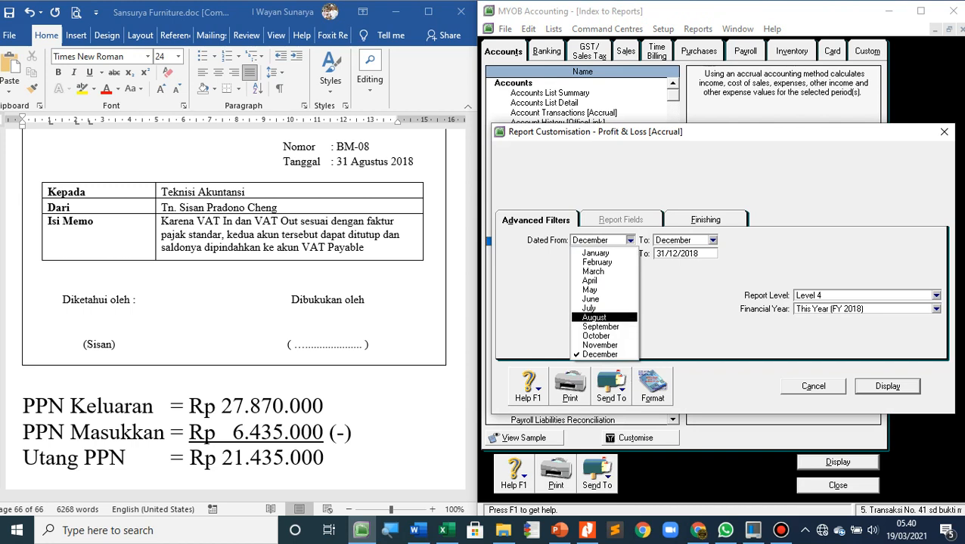
pyautogui.click(593, 318)
pyautogui.press('Return')
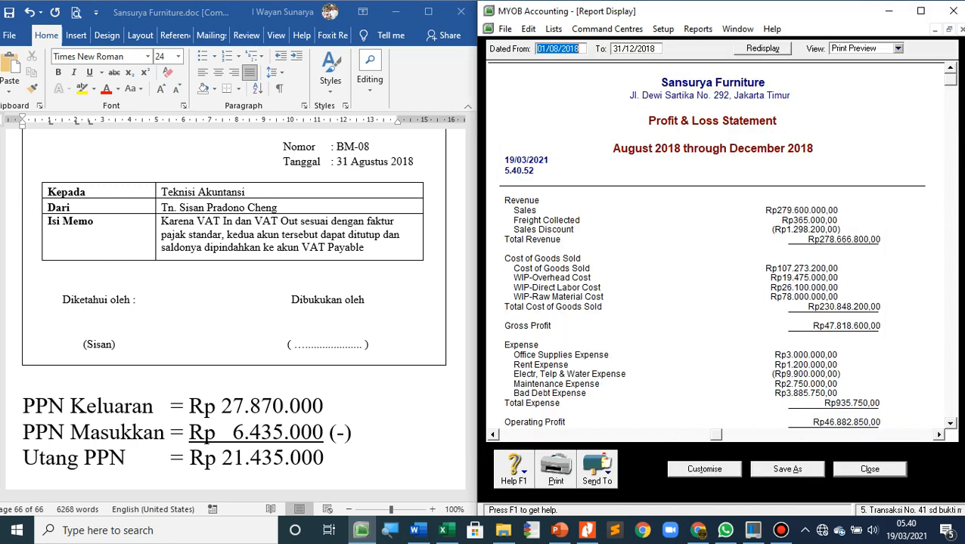
# Examine the Profit & Loss Statement from revenue and cost of goods sold through expenses to net profit
pyautogui.scroll(-4, 713, 246)
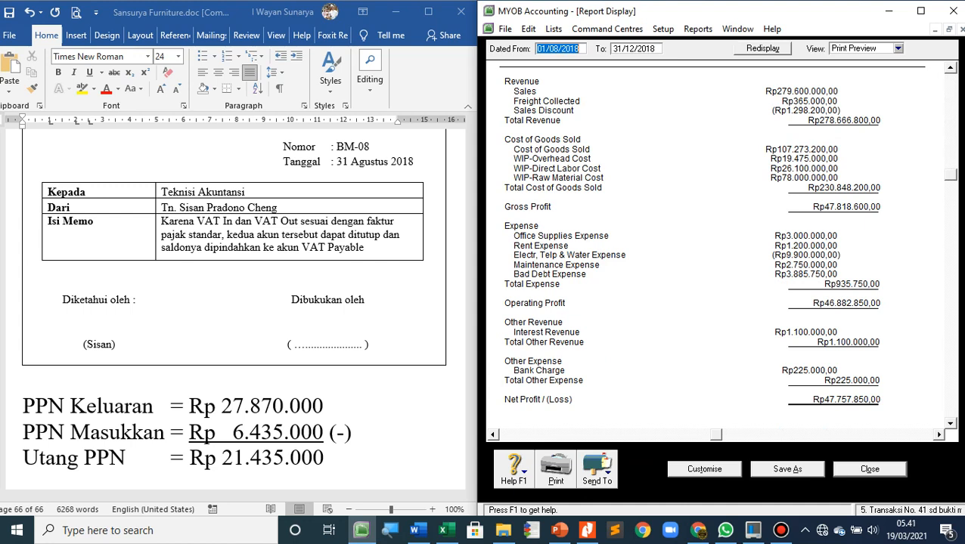
pyautogui.scroll(-1, 718, 242)
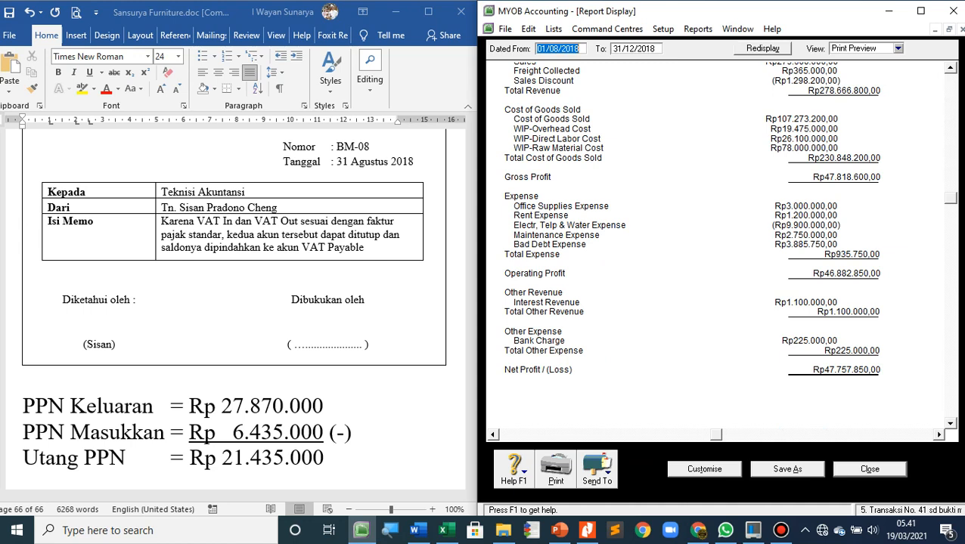
pyautogui.scroll(-1, 728, 218)
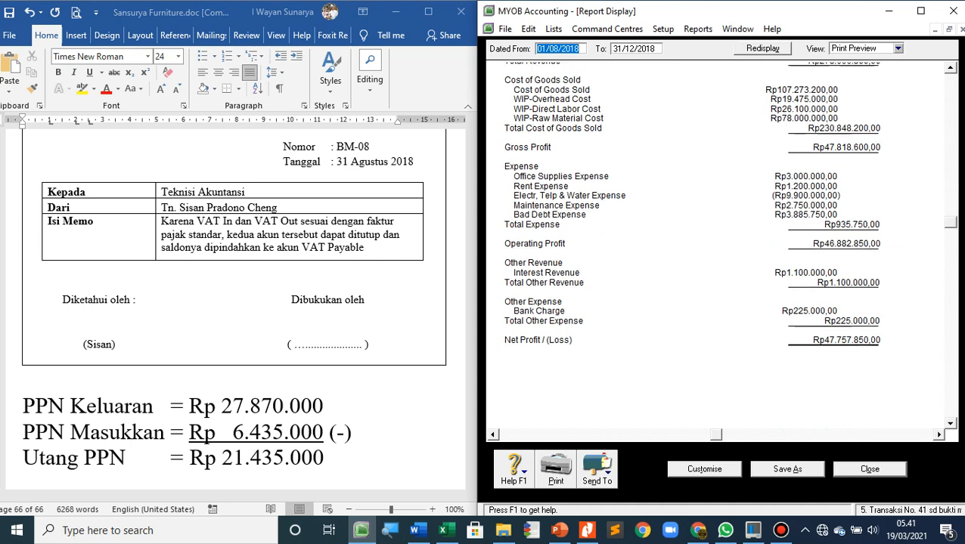
pyautogui.scroll(-1, 729, 219)
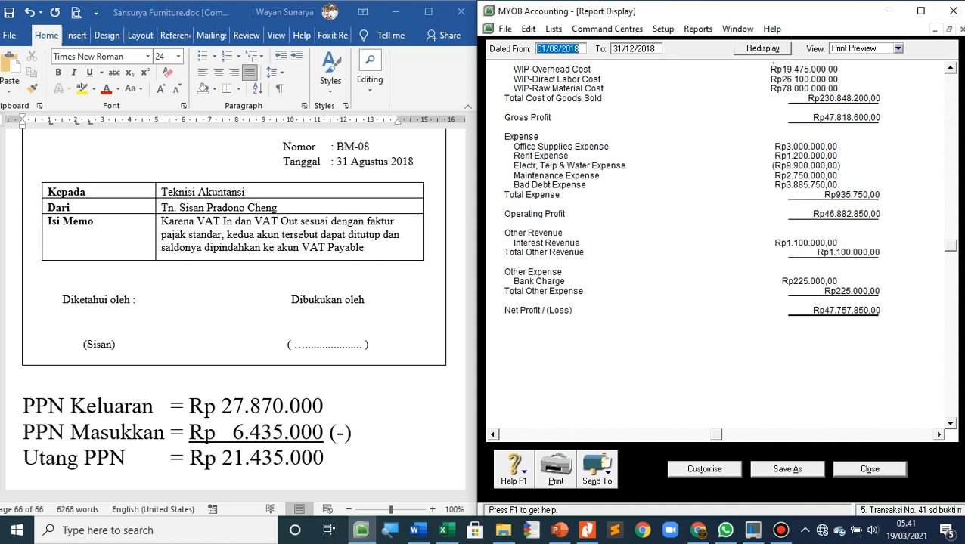
pyautogui.scroll(3, 728, 218)
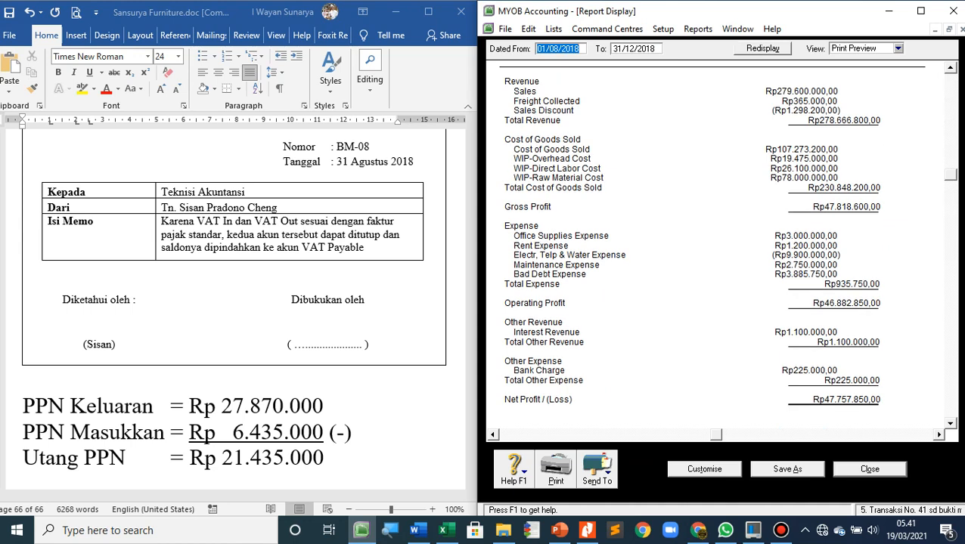
pyautogui.scroll(-1, 728, 218)
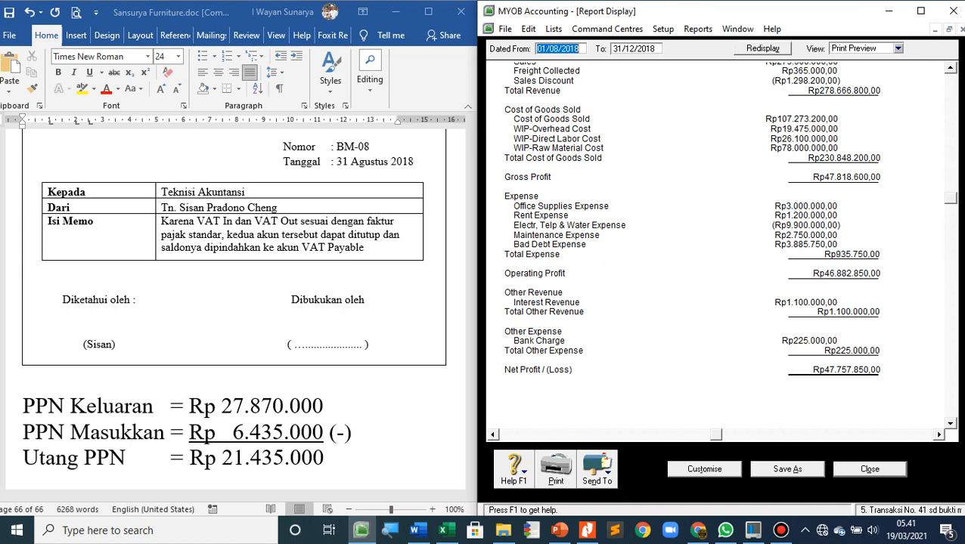
pyautogui.scroll(3, 714, 249)
pyautogui.scroll(-3, 714, 250)
# Export the Profit & Loss report as the PDF file "Profit & Loss [Accrual].pdf" and close the report
pyautogui.click(597, 470)
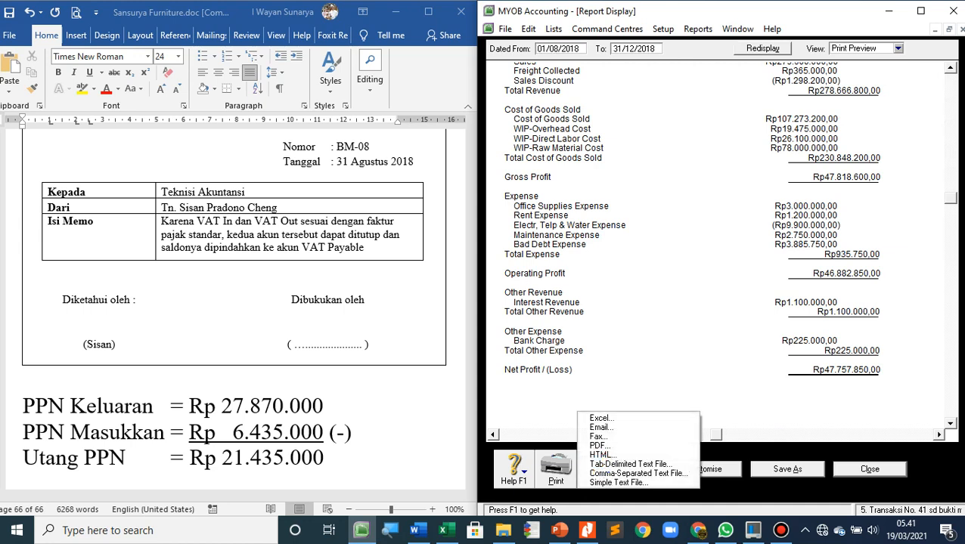
pyautogui.click(598, 446)
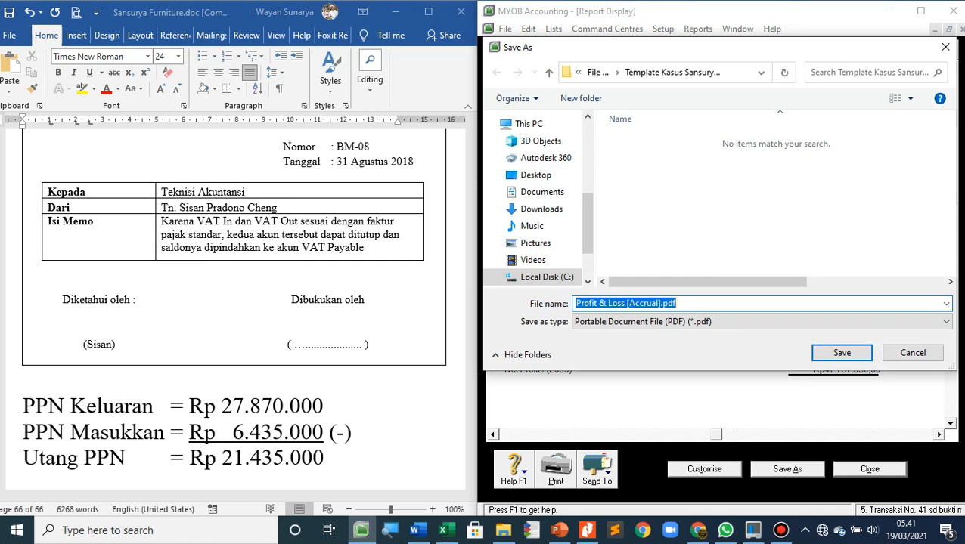
pyautogui.click(655, 303)
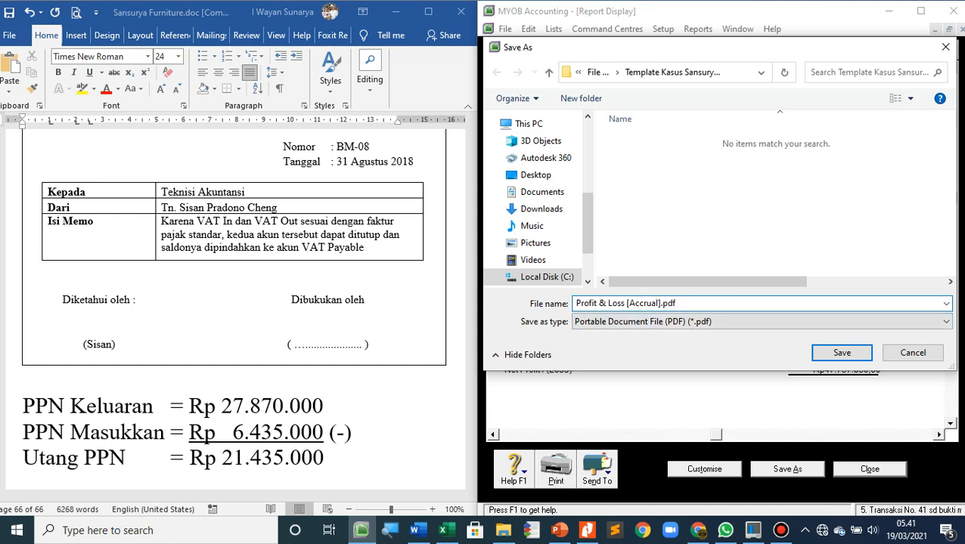
pyautogui.click(676, 303)
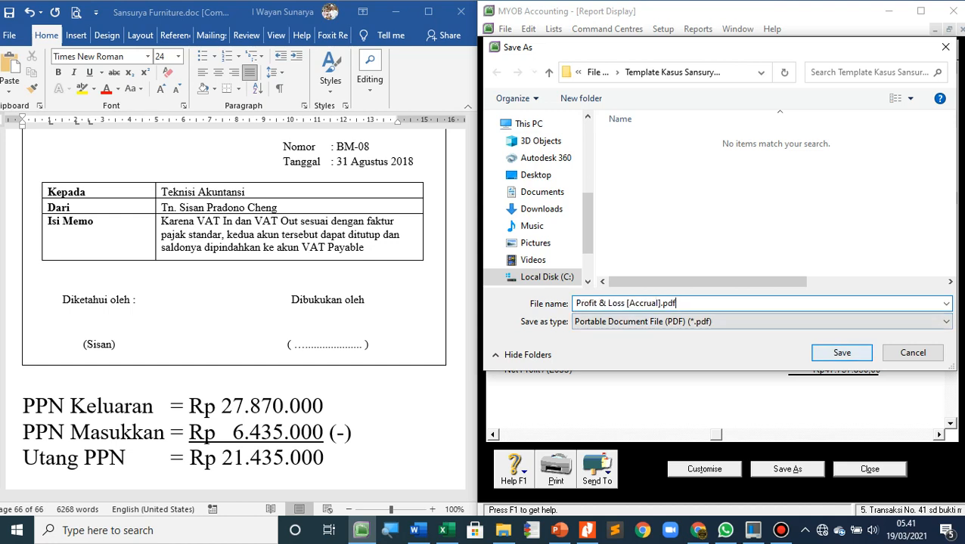
pyautogui.click(842, 352)
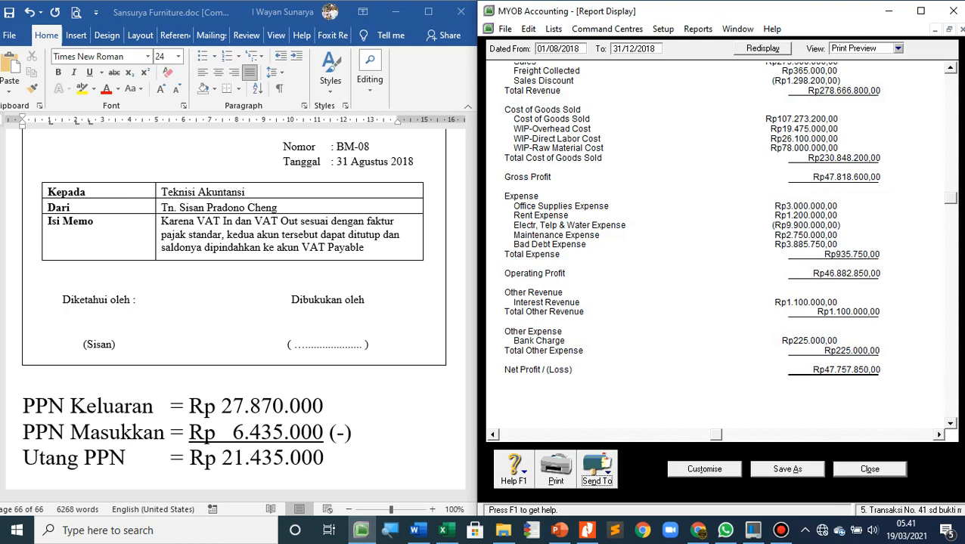
pyautogui.click(869, 469)
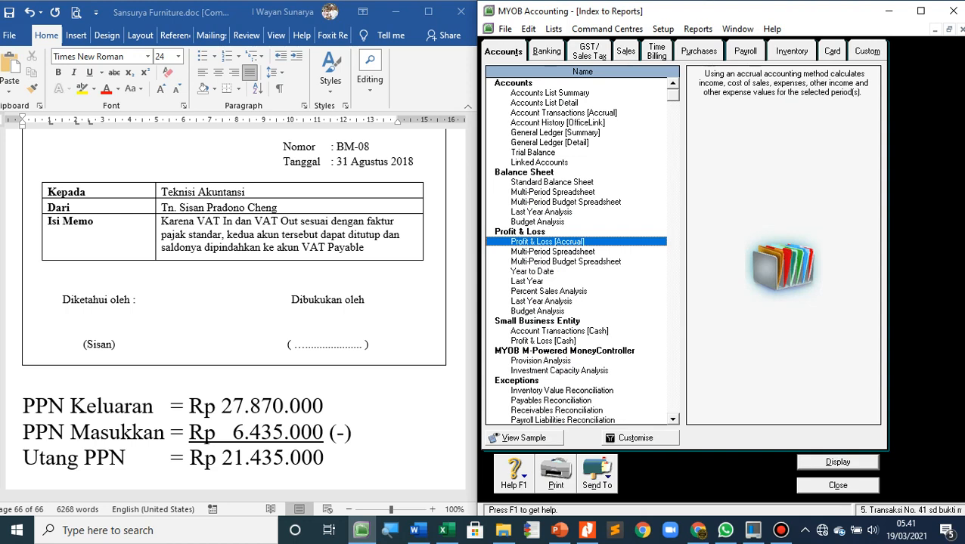
# Display the Standard Balance Sheet report with August as the selected period
pyautogui.click(552, 182)
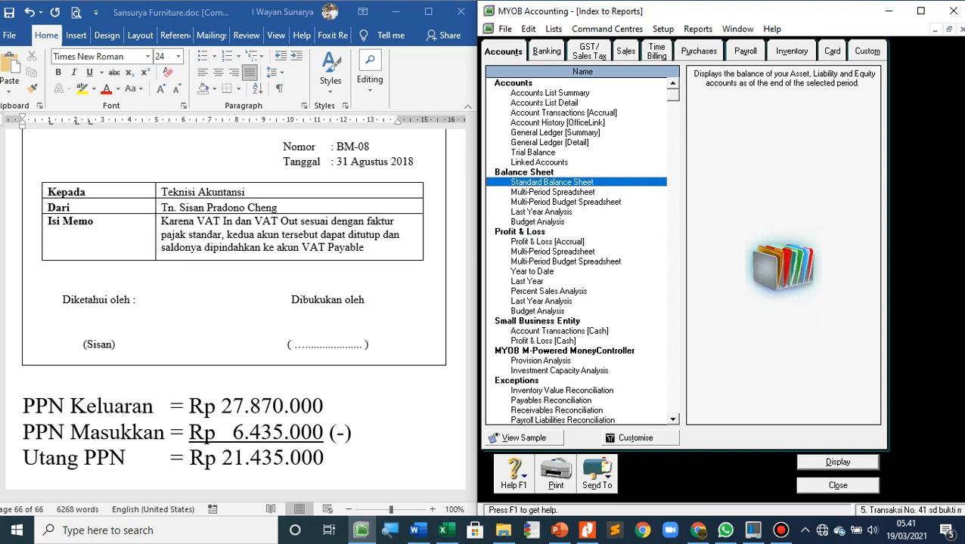
pyautogui.click(639, 439)
pyautogui.click(712, 241)
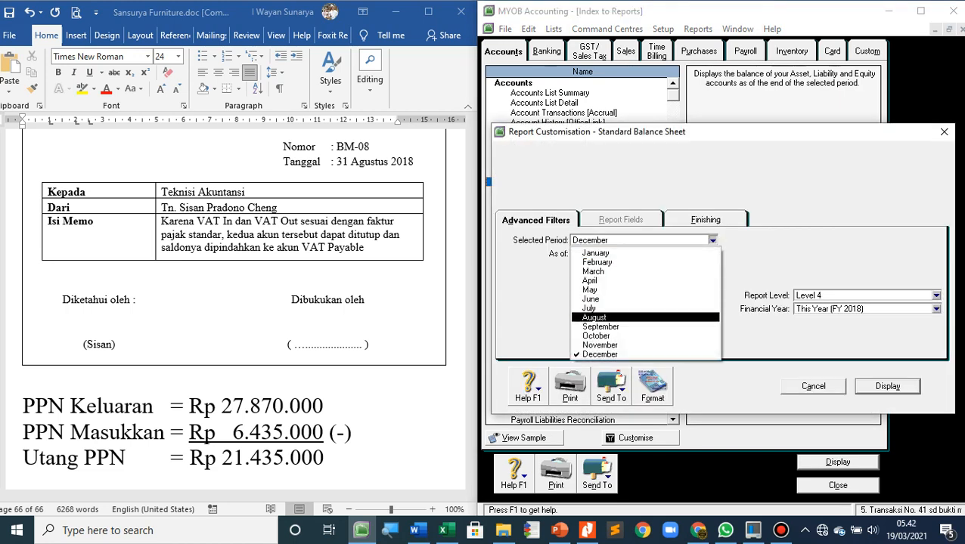
pyautogui.click(595, 318)
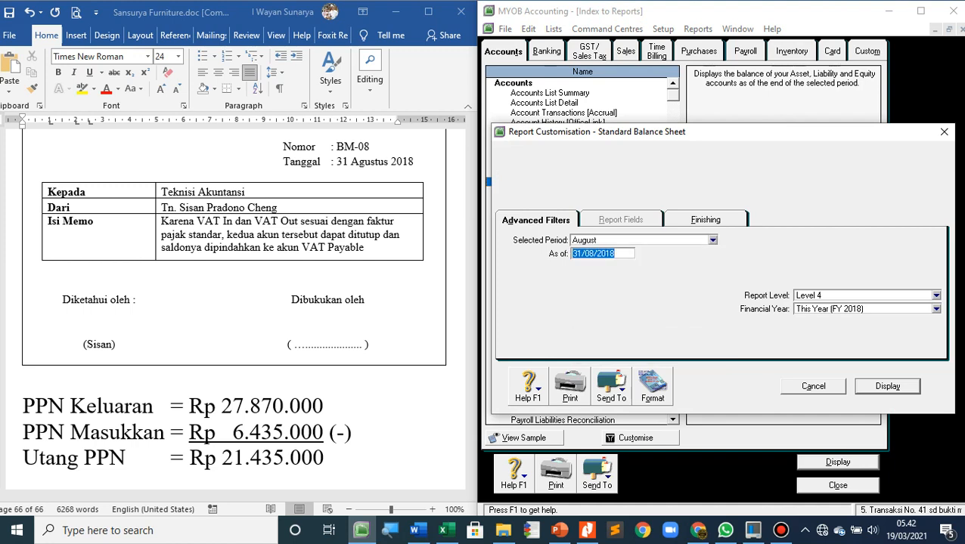
pyautogui.press('Return')
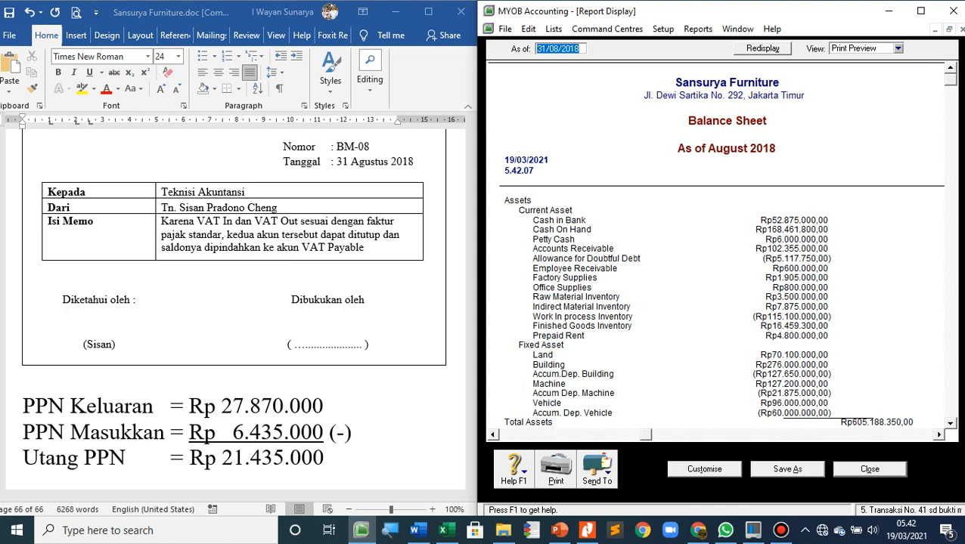
# Examine the Balance Sheet from current and fixed assets through liabilities and net assets to equity
pyautogui.scroll(-6, 719, 242)
pyautogui.scroll(1, 728, 245)
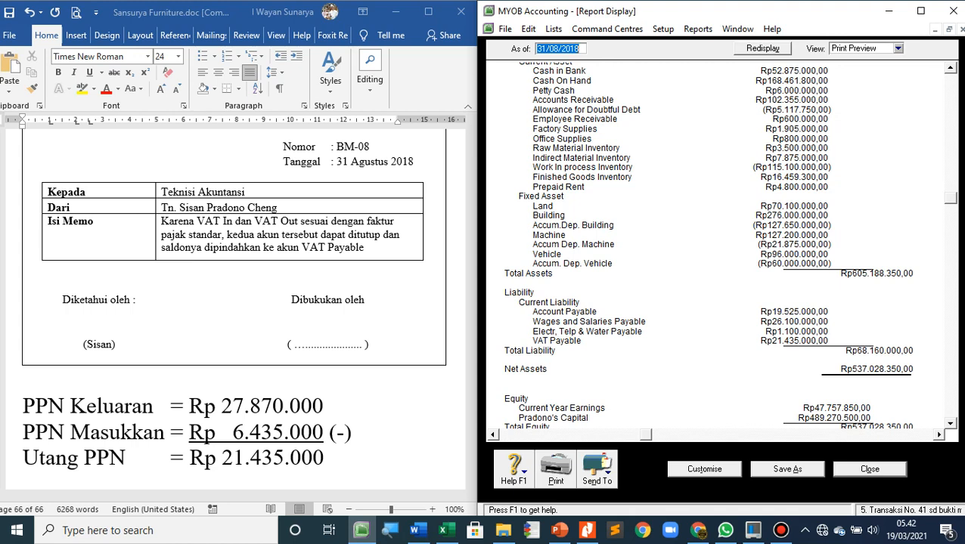
pyautogui.scroll(-3, 710, 242)
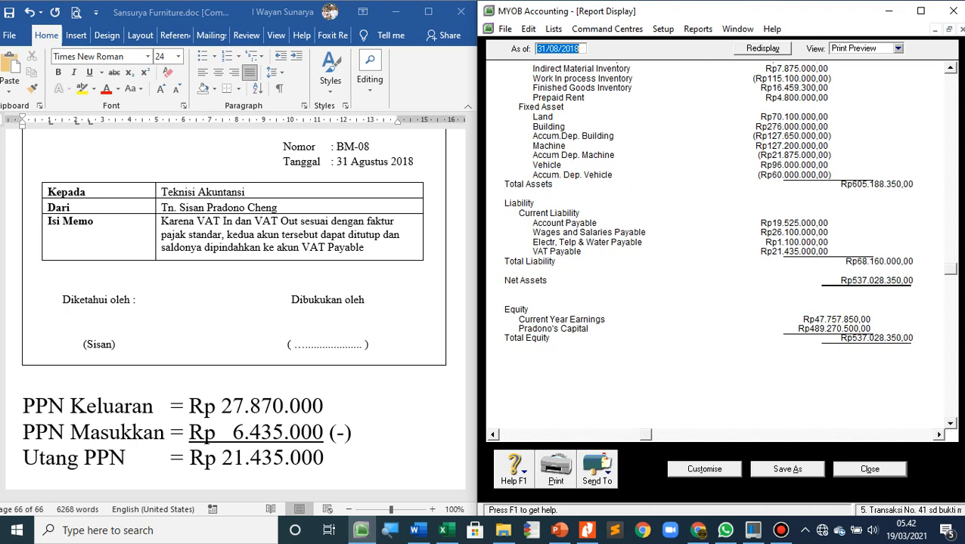
pyautogui.scroll(-5, 711, 242)
pyautogui.scroll(3, 711, 242)
pyautogui.scroll(1, 710, 242)
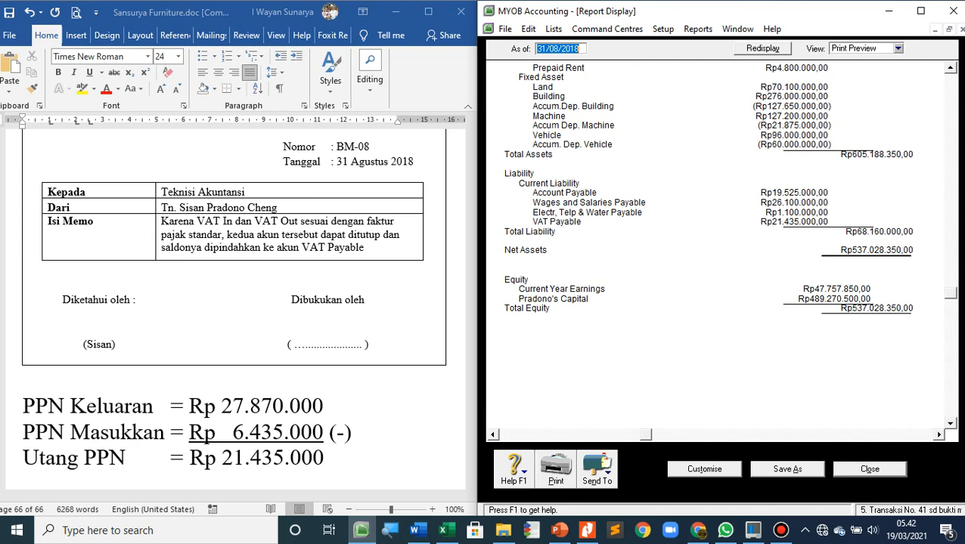
pyautogui.scroll(-3, 711, 242)
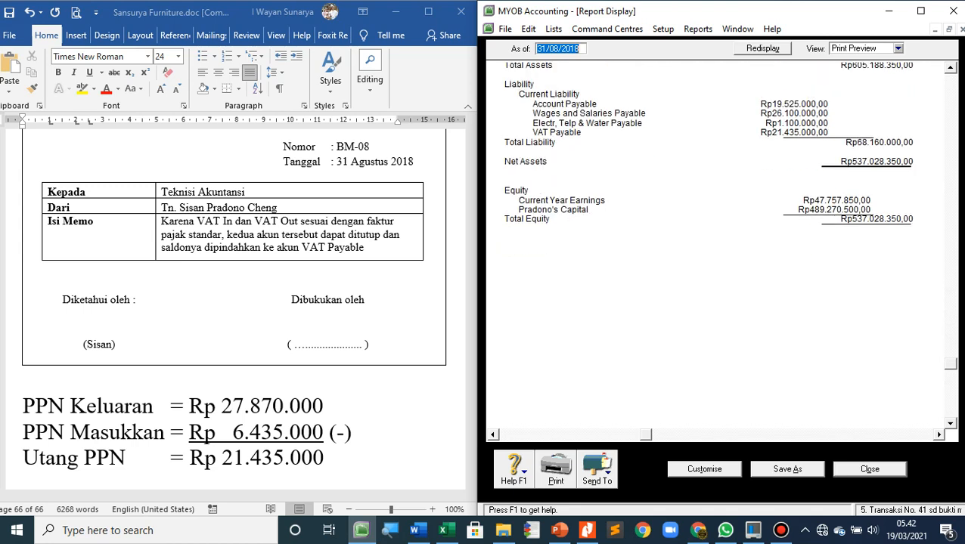
pyautogui.scroll(1, 710, 242)
pyautogui.scroll(1, 710, 242)
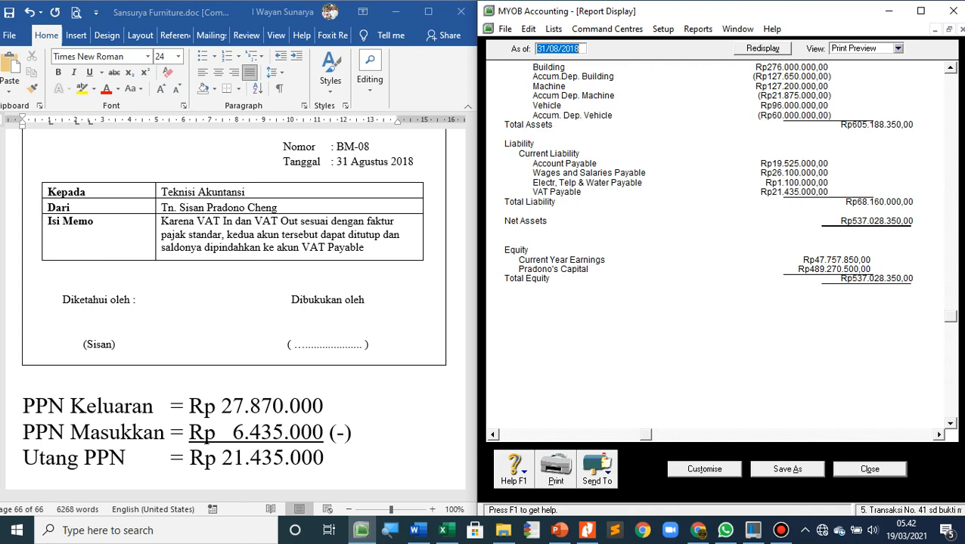
pyautogui.scroll(1, 728, 193)
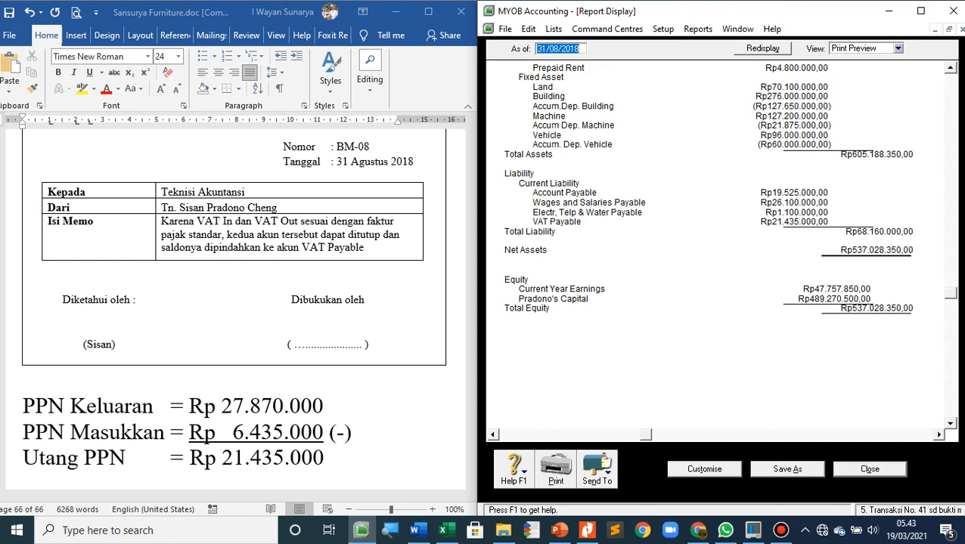
pyautogui.scroll(1, 728, 203)
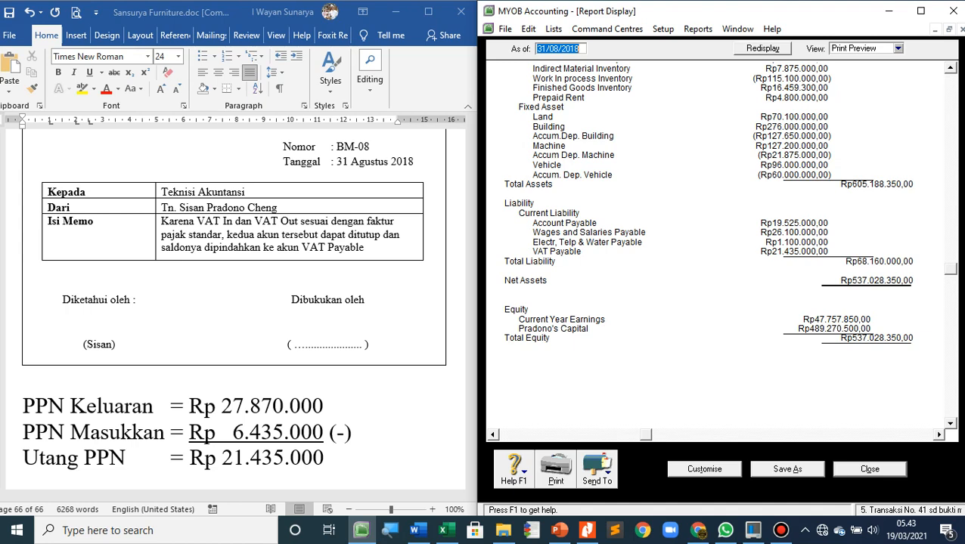
# Export the balance sheet as the PDF file "Standard Balance Sheet.pdf" and close the report
pyautogui.click(596, 469)
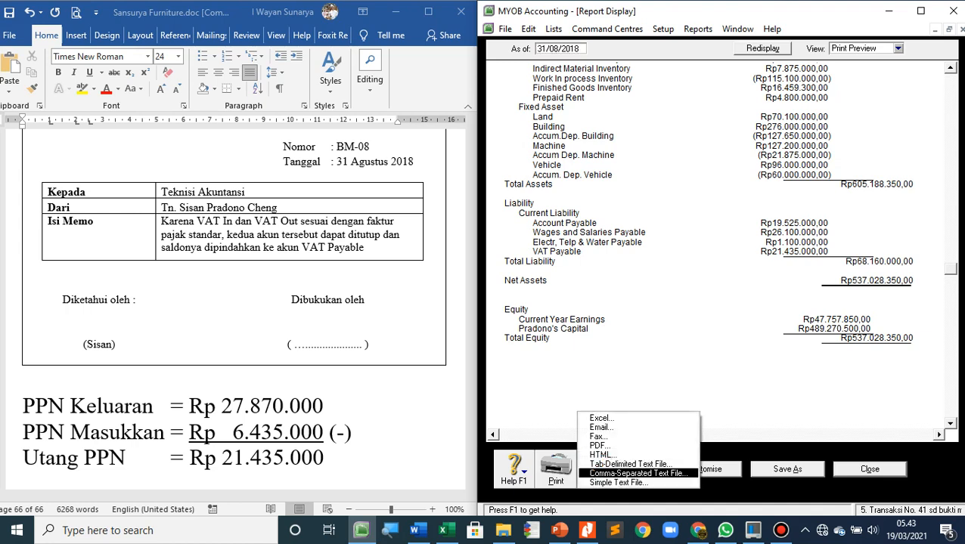
pyautogui.click(598, 445)
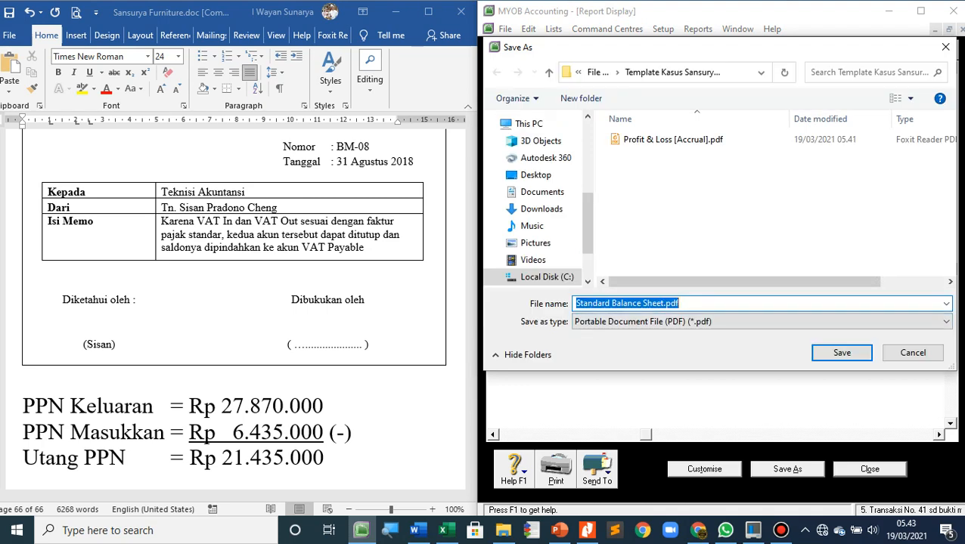
pyautogui.press('Return')
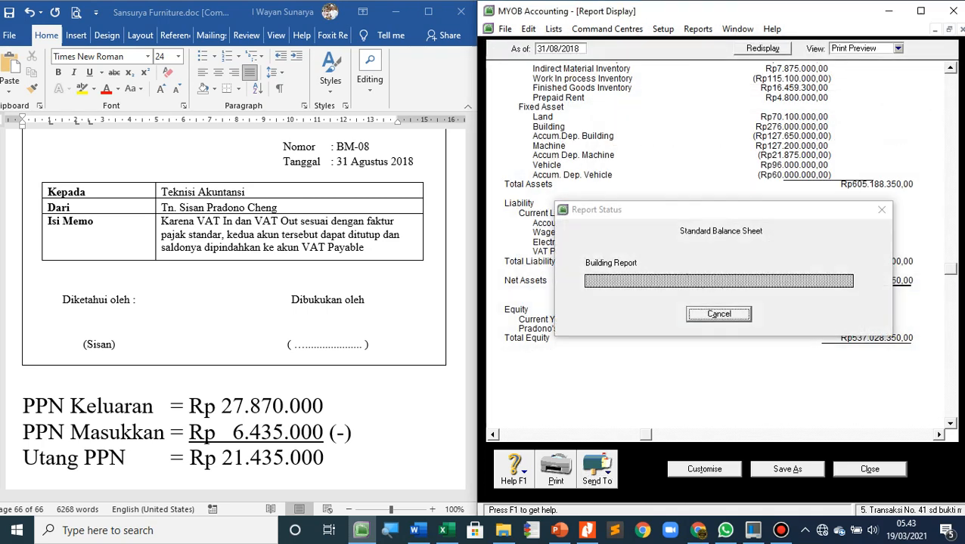
pyautogui.click(869, 469)
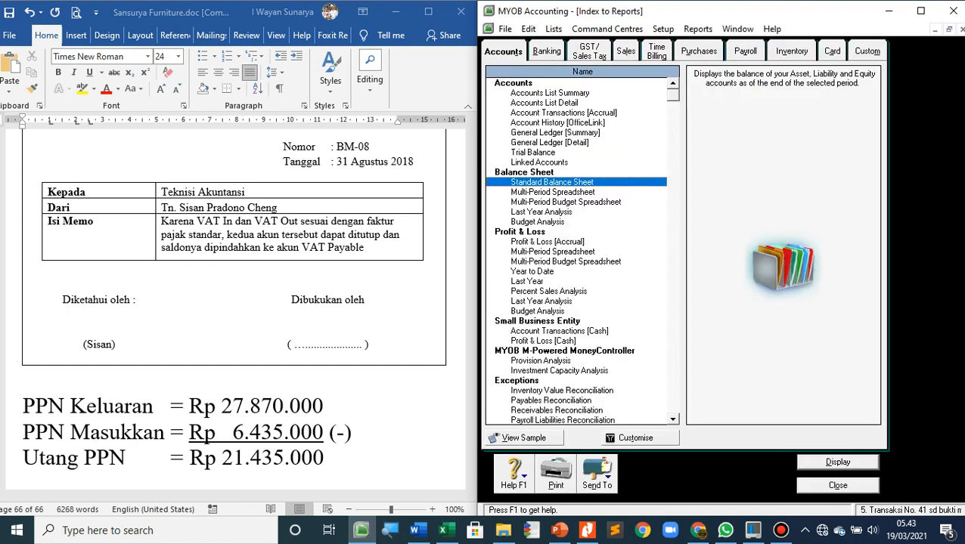
# Review the August 2018 Statement of Cash Flow down to the cash at the end of the period
pyautogui.click(545, 51)
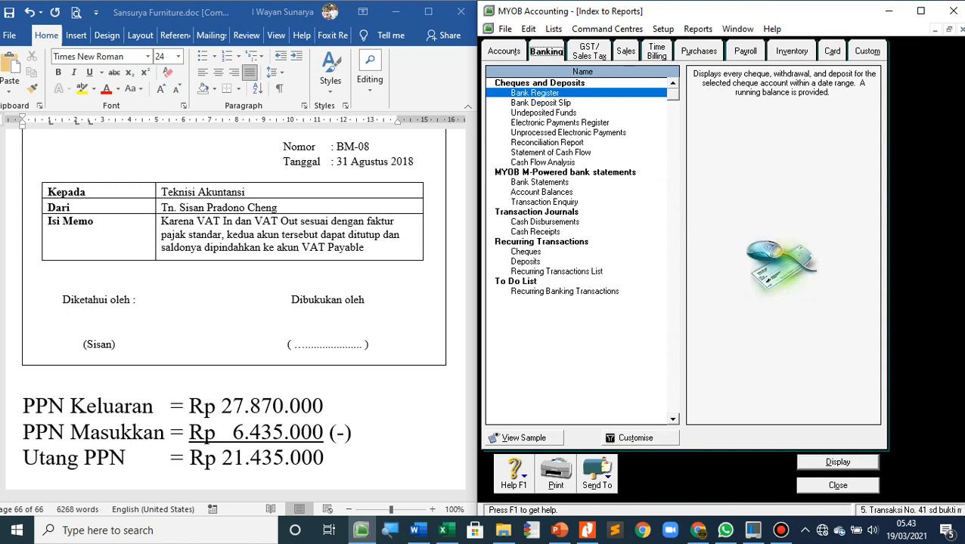
pyautogui.doubleClick(551, 153)
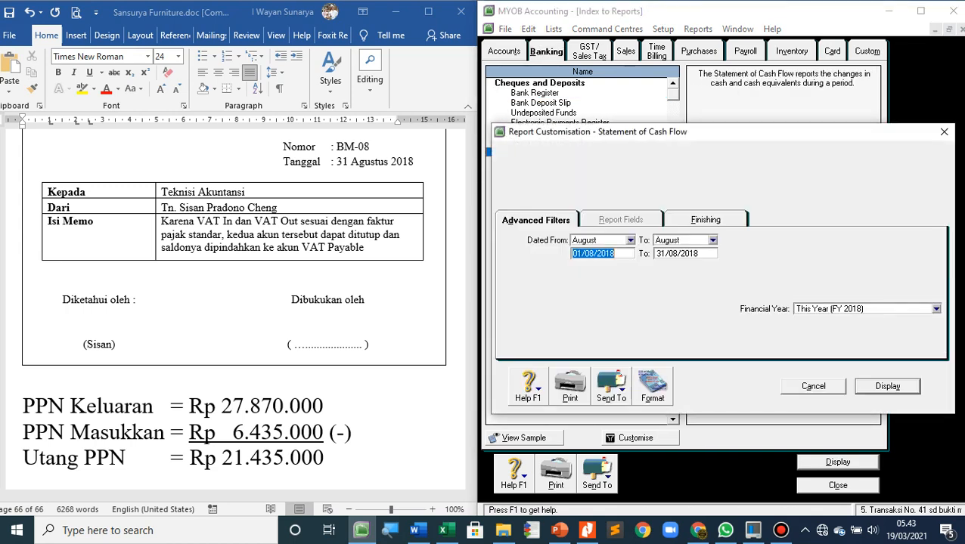
pyautogui.press('Return')
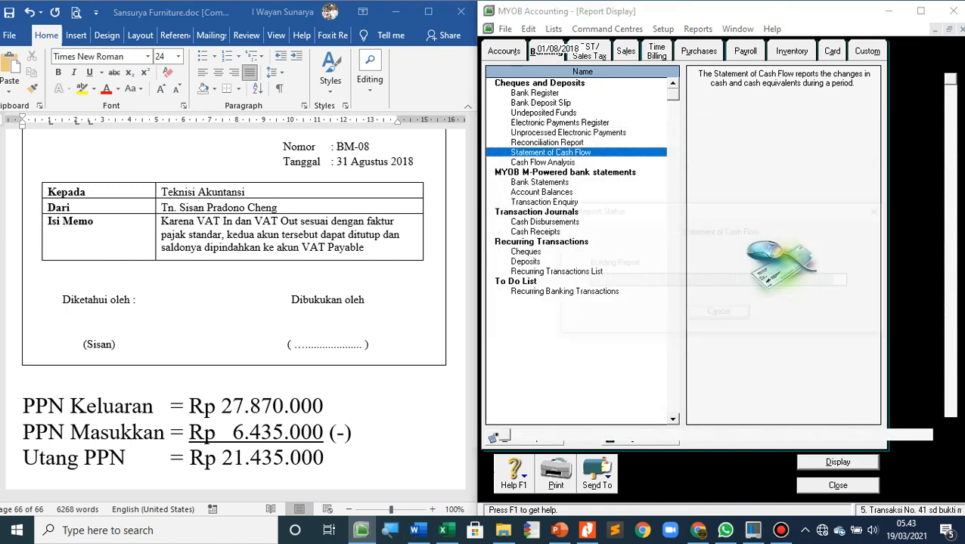
pyautogui.scroll(-5, 711, 249)
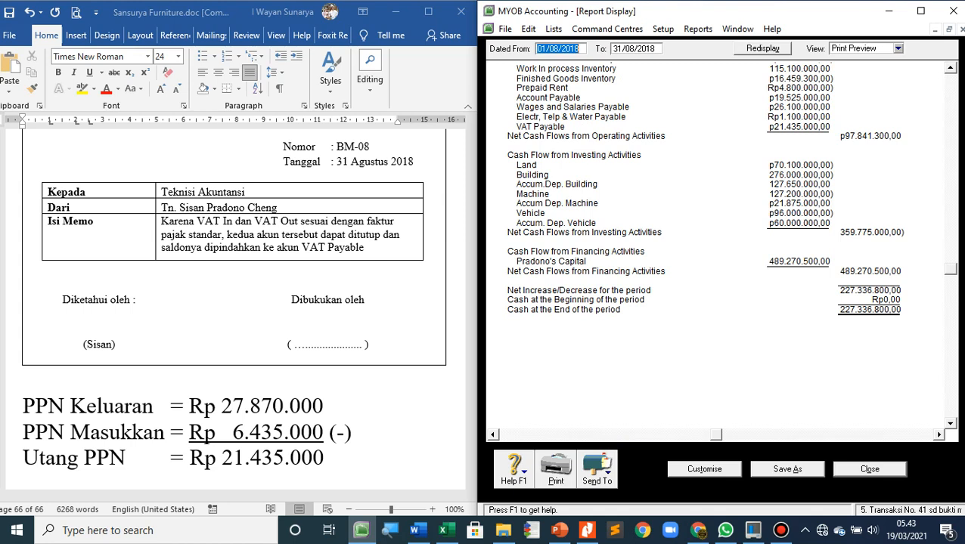
pyautogui.click(869, 469)
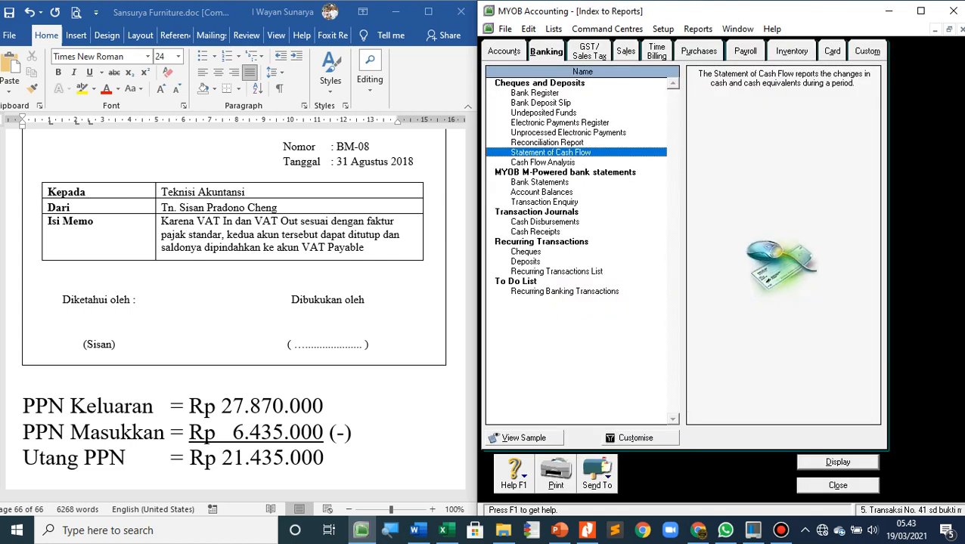
# Export the August 2018 Statement of Cash Flow as a PDF and return to the Accounts command centre
pyautogui.click(640, 438)
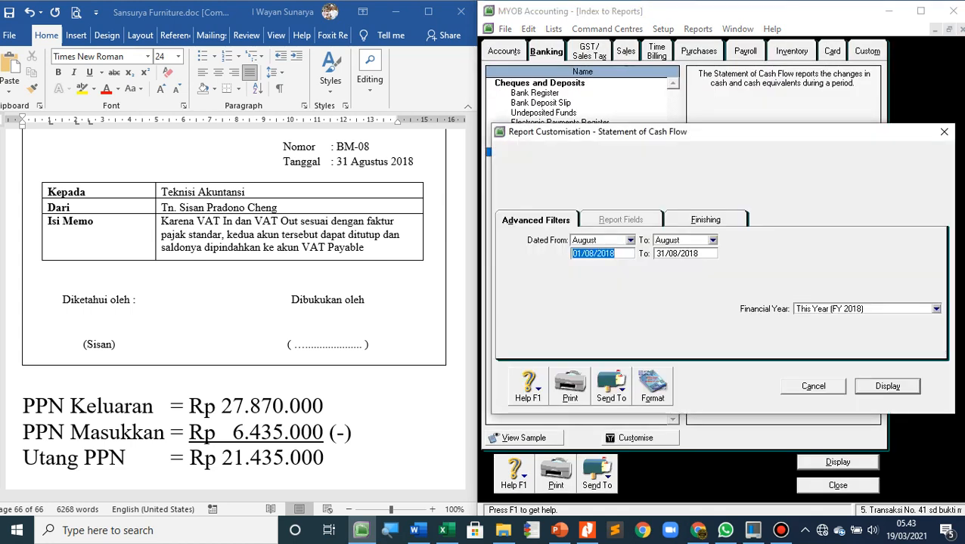
pyautogui.click(887, 386)
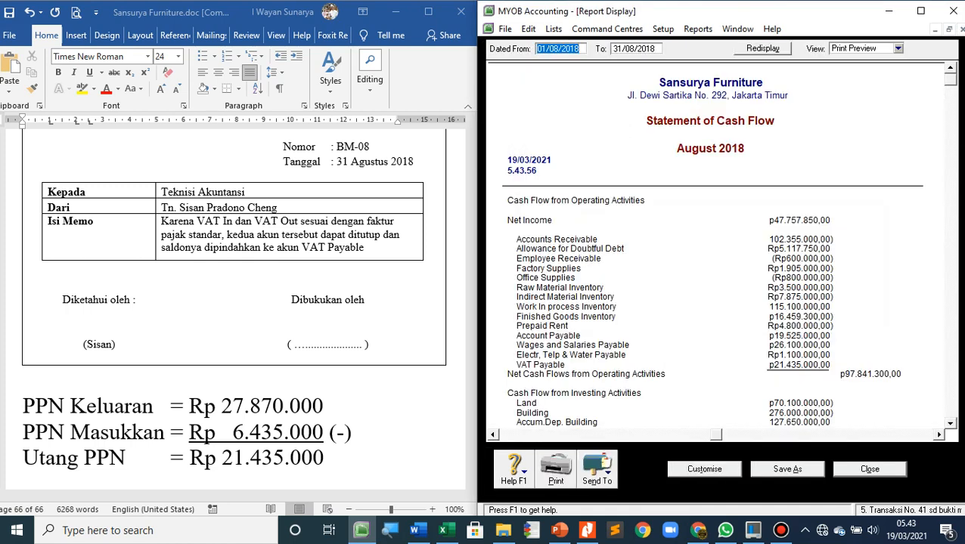
pyautogui.click(597, 467)
pyautogui.click(597, 445)
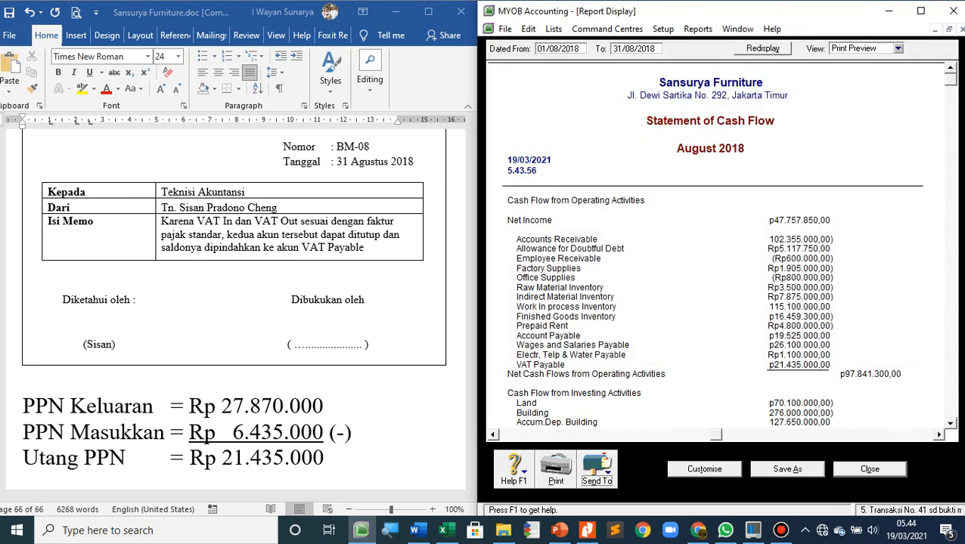
pyautogui.click(870, 470)
pyautogui.click(836, 486)
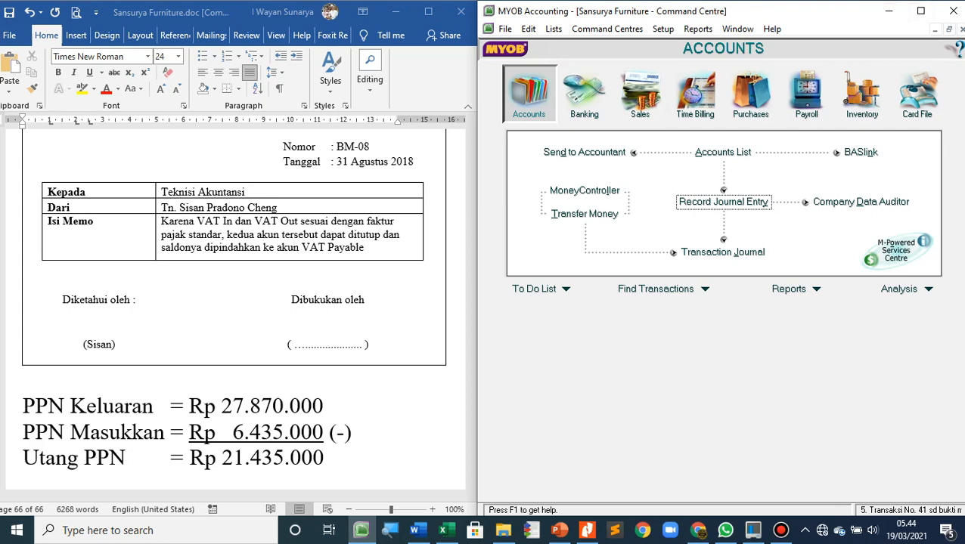
# Back up all company file data without checking for errors, saving it as "MYOB0319.ZIP" in the Backup folder
pyautogui.click(920, 11)
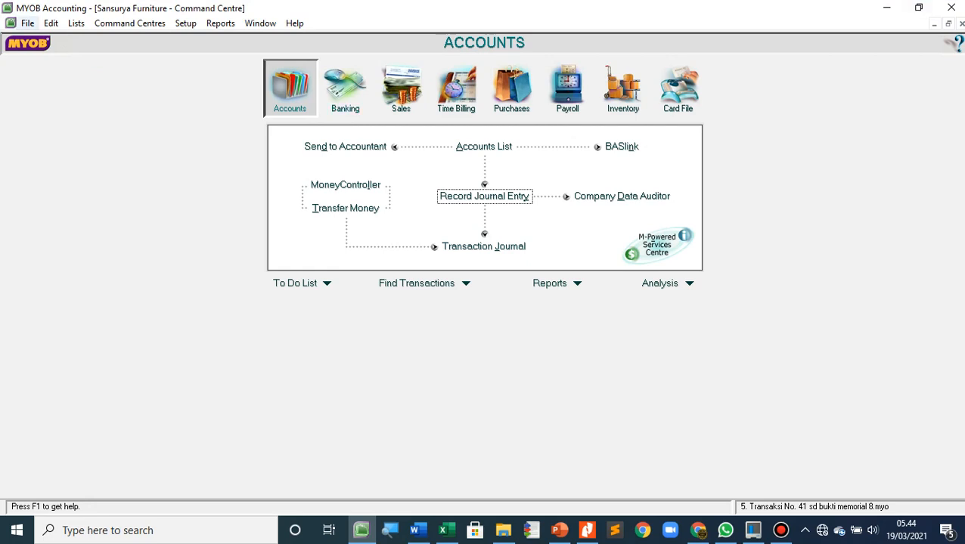
pyautogui.click(27, 23)
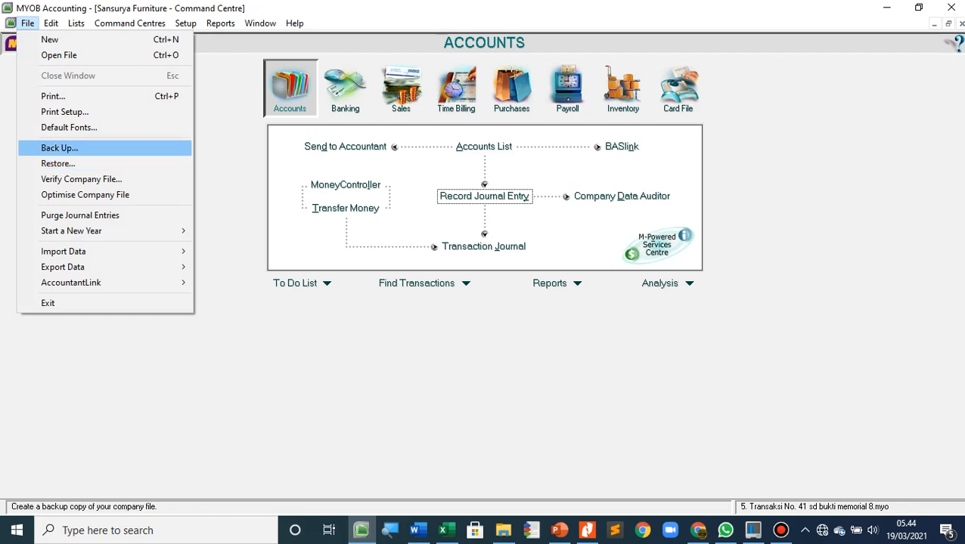
pyautogui.click(27, 22)
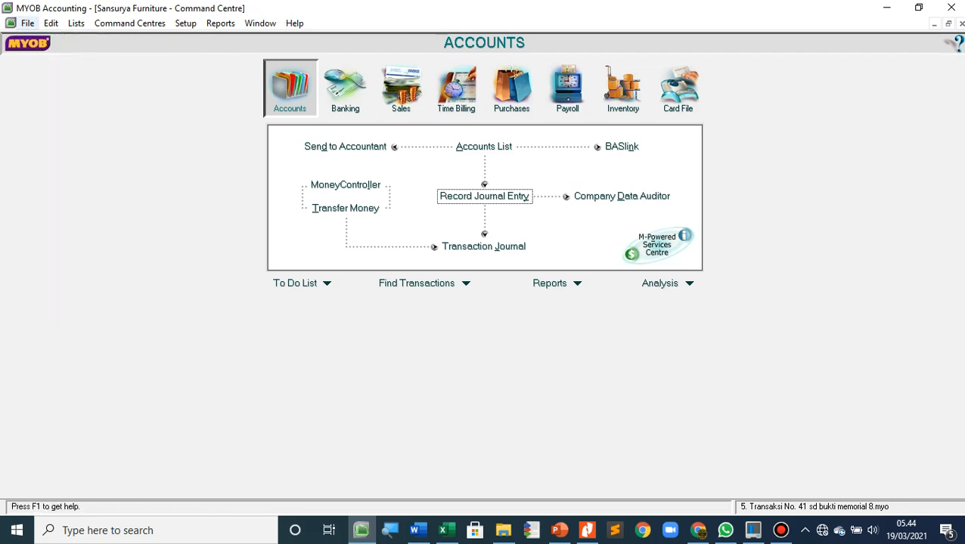
pyautogui.click(27, 22)
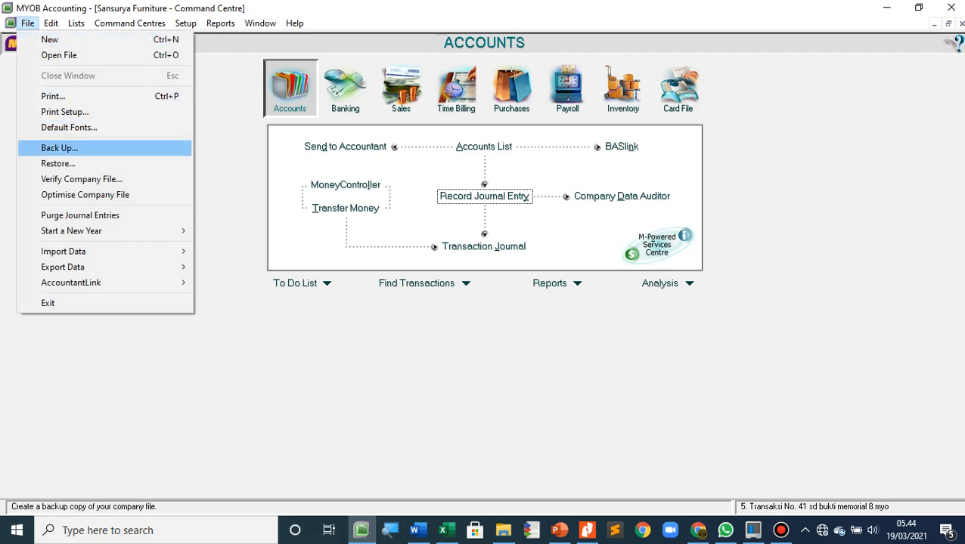
pyautogui.click(38, 148)
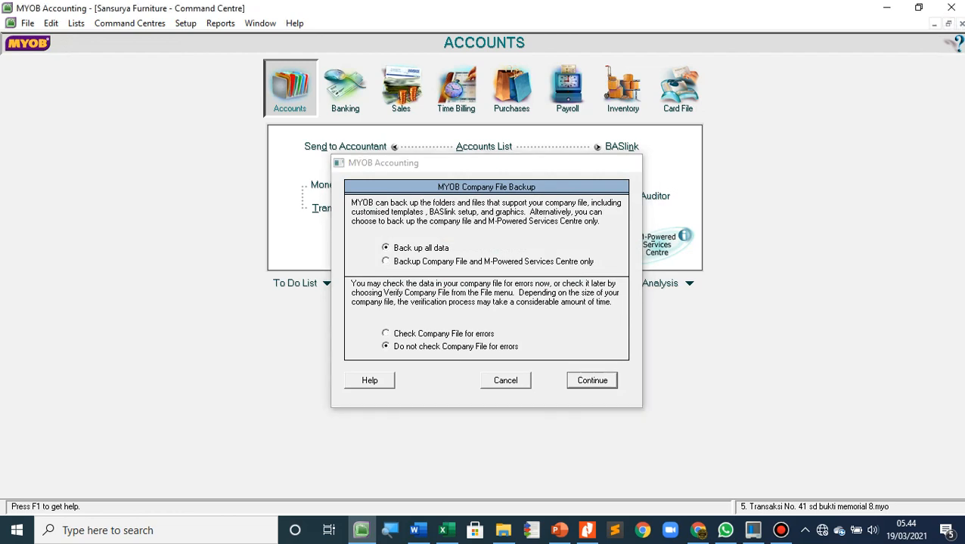
pyautogui.press('Return')
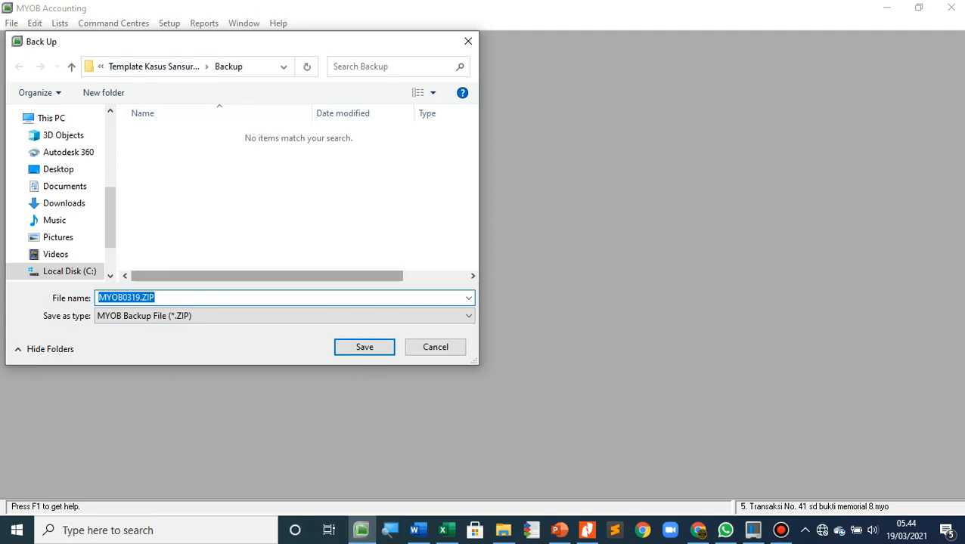
pyautogui.click(156, 298)
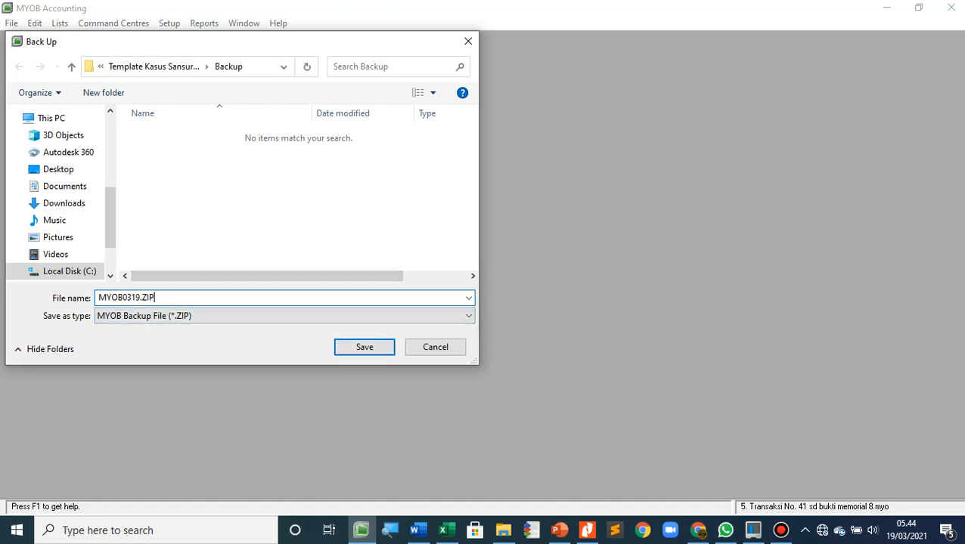
pyautogui.press('Return')
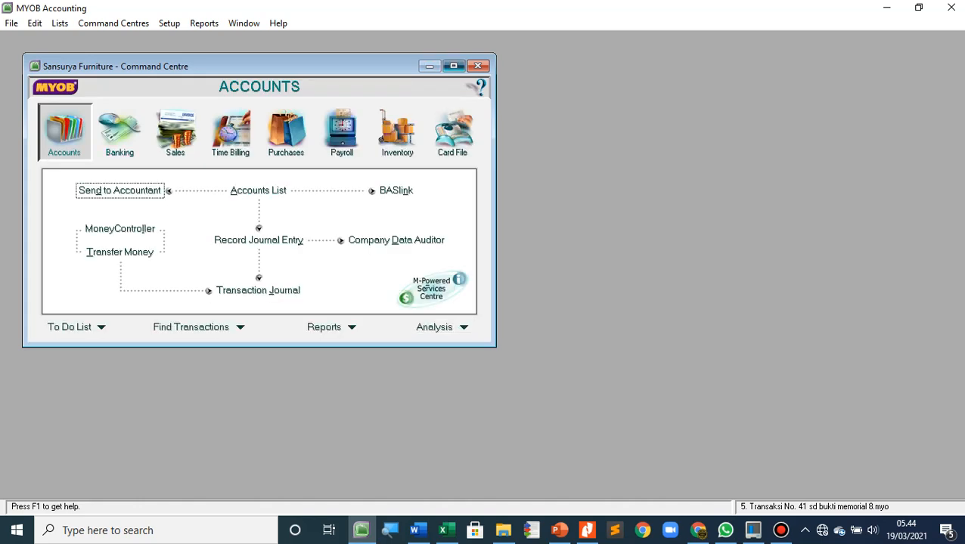
# Maximise the command centre and view the backup files available in the Restore file selection, cancelling without restoring any
pyautogui.click(452, 66)
pyautogui.click(27, 23)
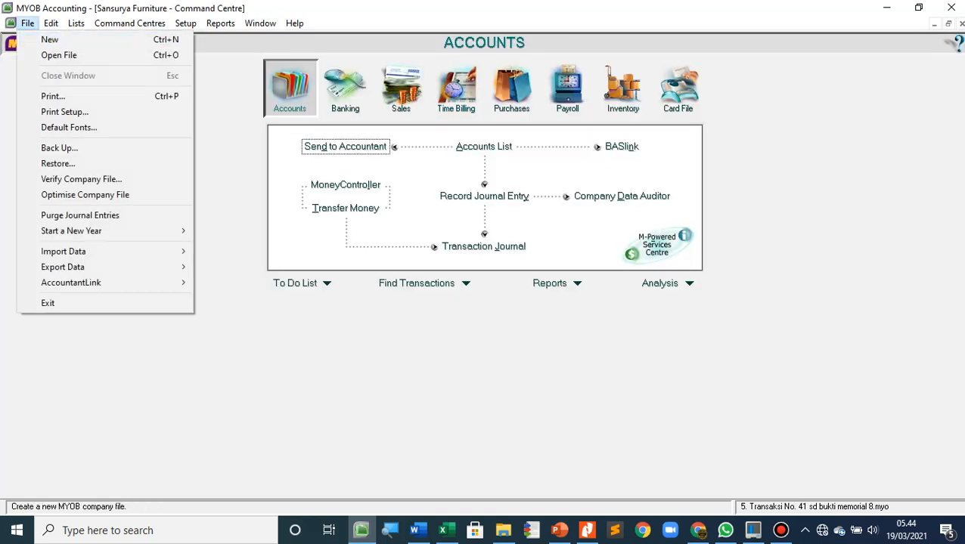
pyautogui.click(61, 161)
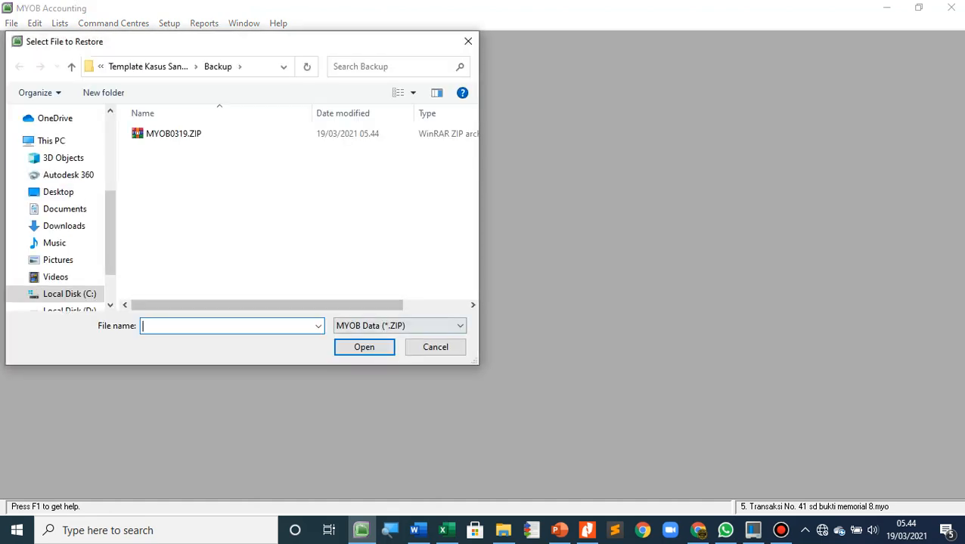
pyautogui.click(432, 347)
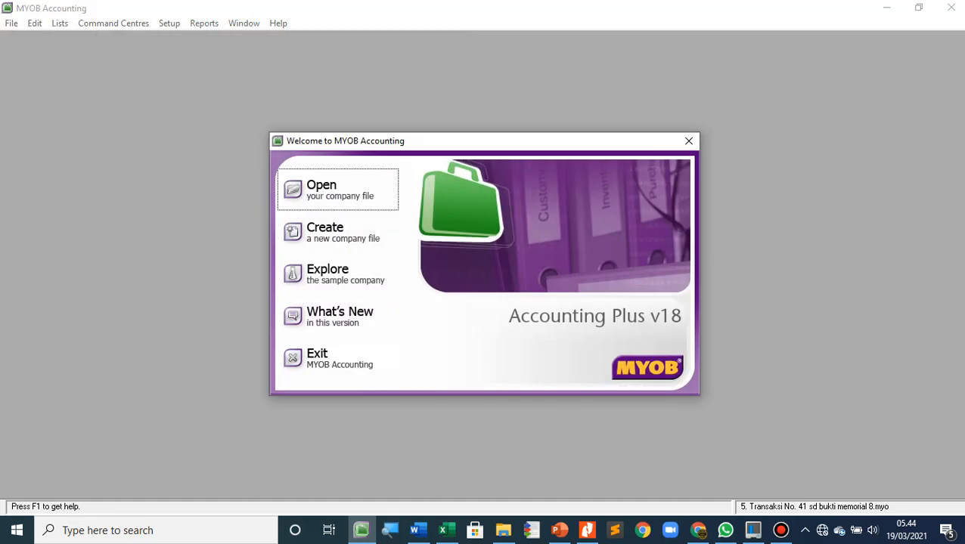
pyautogui.click(781, 530)
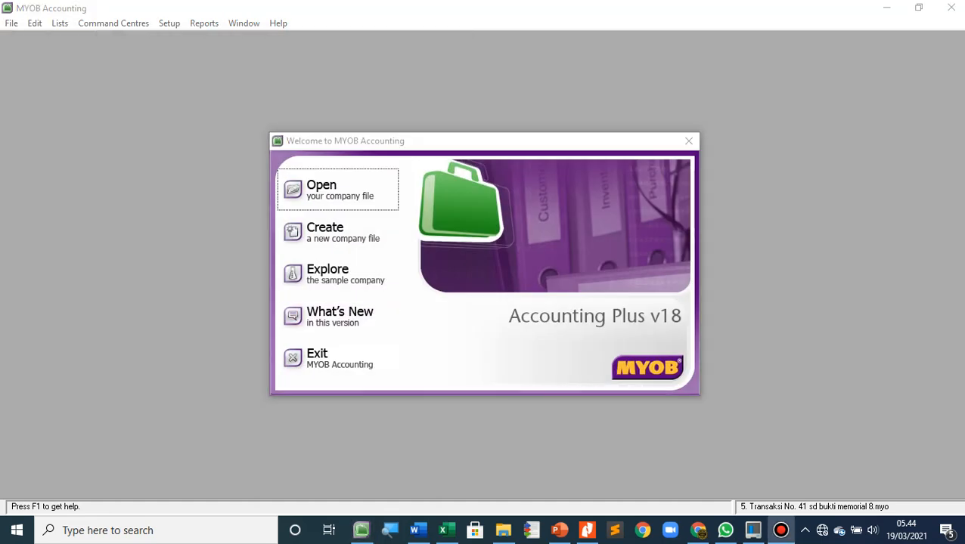